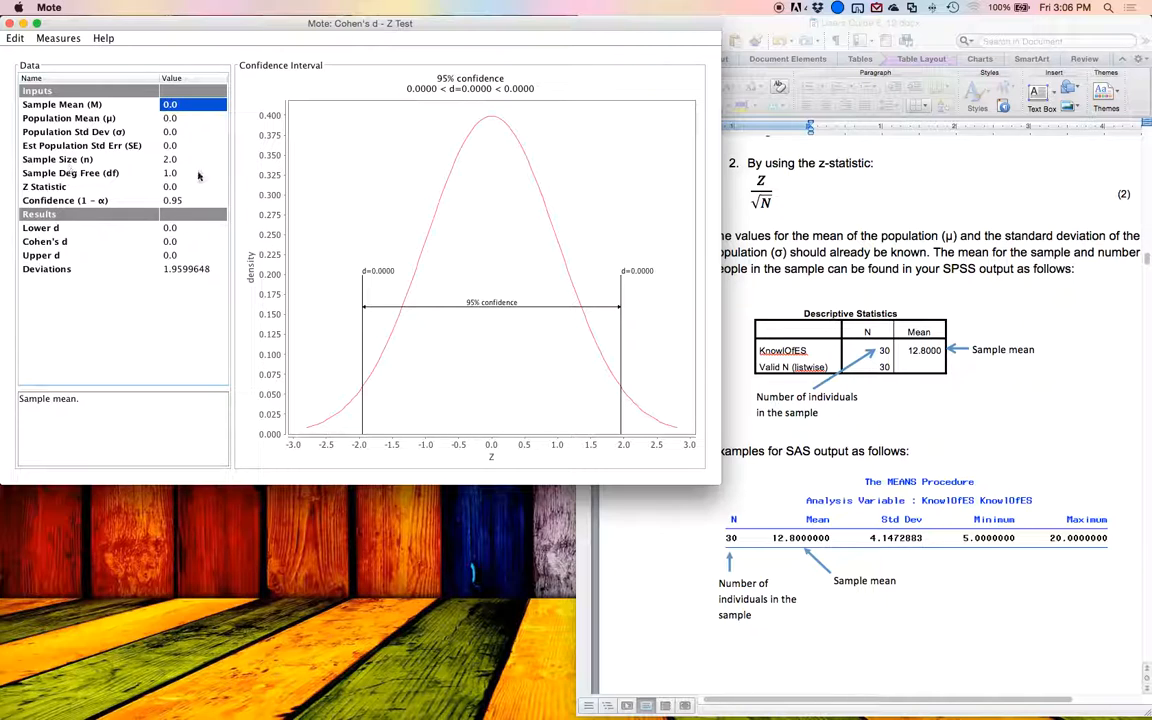
Step: Read the descriptions of the population standard deviation and the deviations values
{"action": "double_click", "coordinate": [166, 131]}
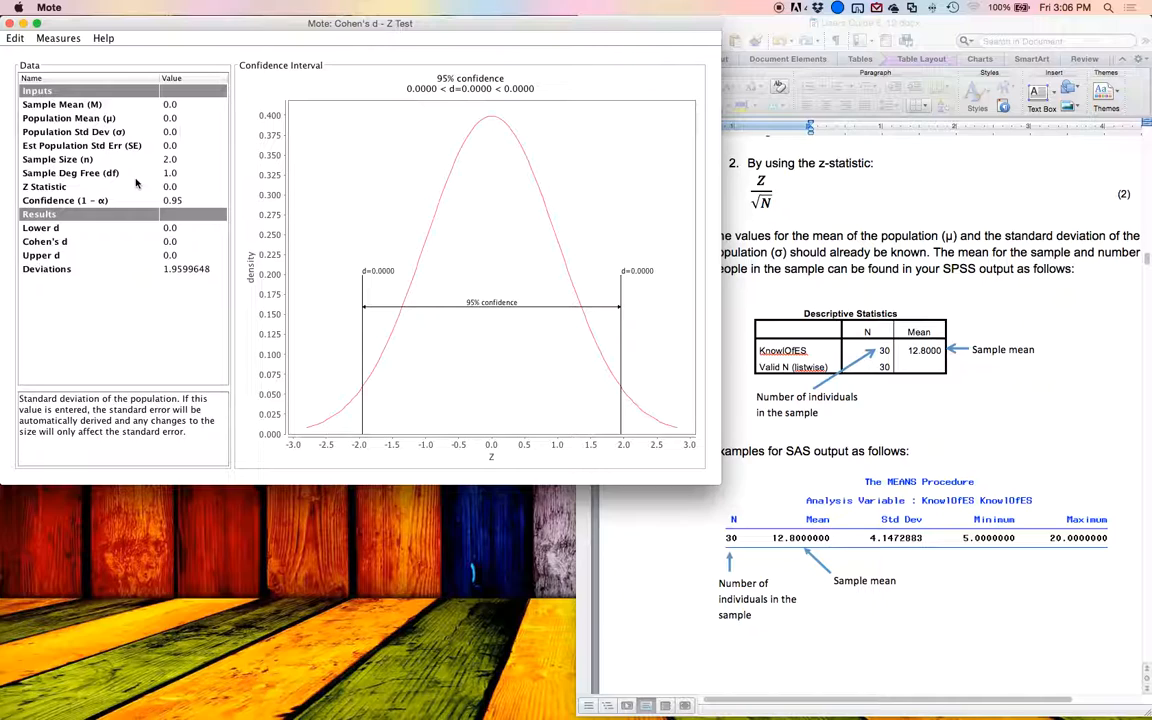
{"action": "key", "text": "Return"}
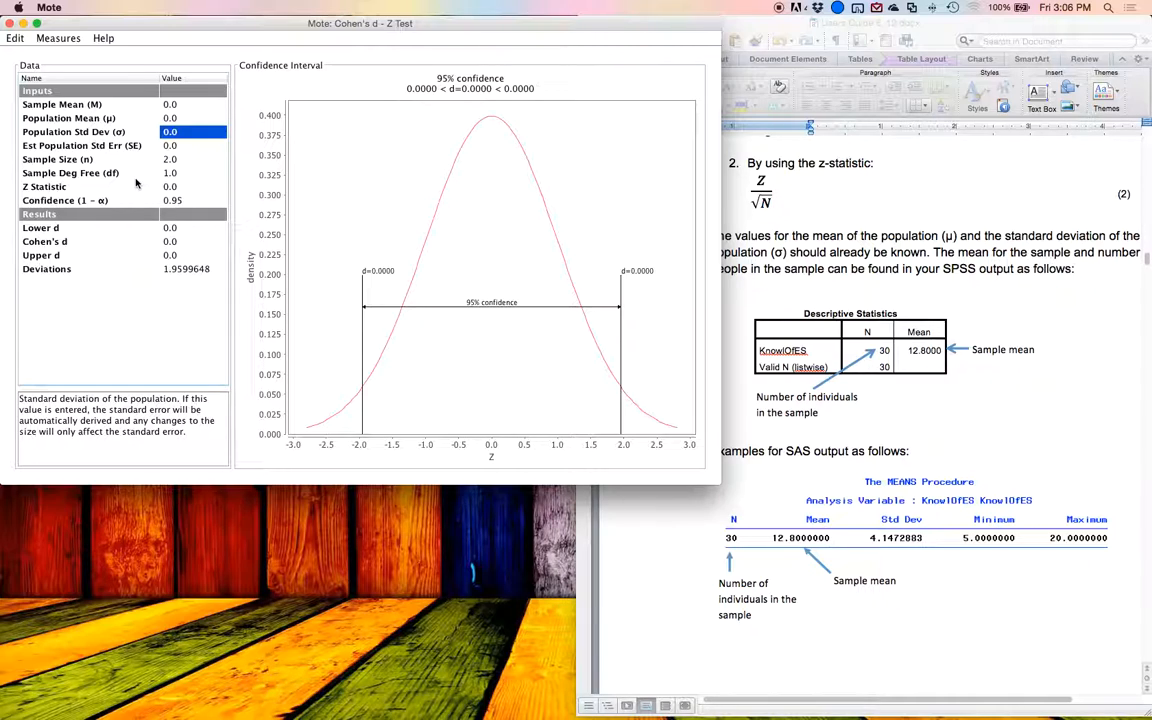
{"action": "left_click", "coordinate": [172, 267]}
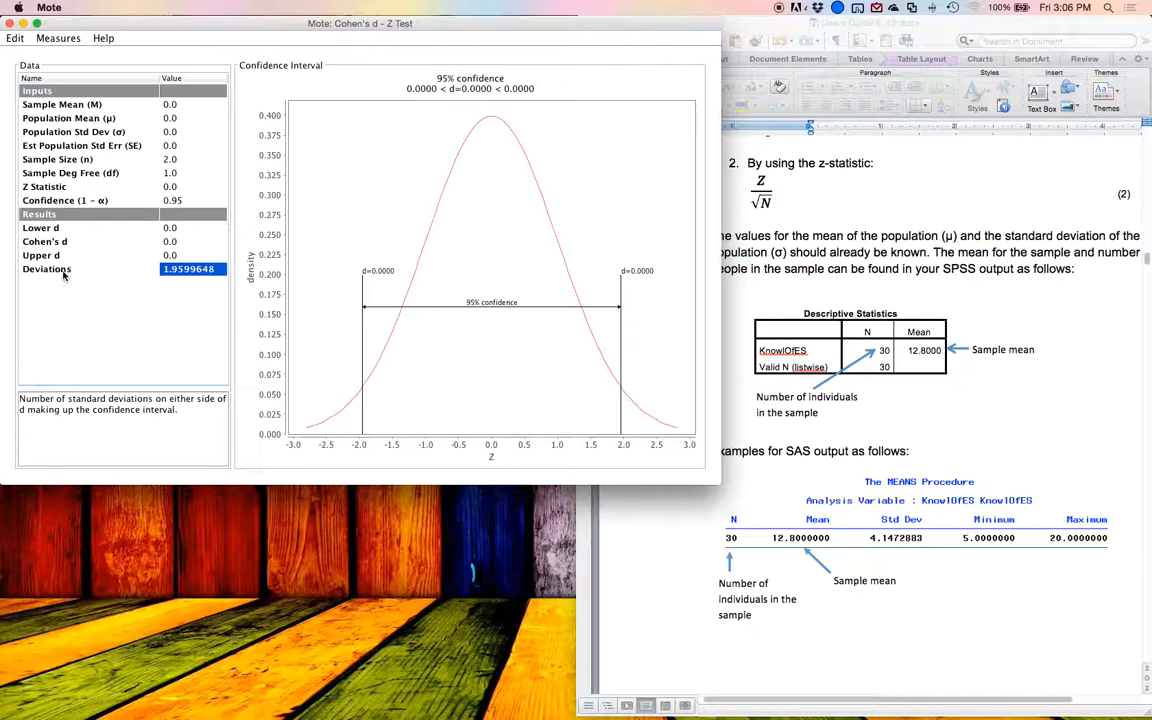
Step: Set the confidence (1 - α) to 0.99
{"action": "double_click", "coordinate": [165, 200]}
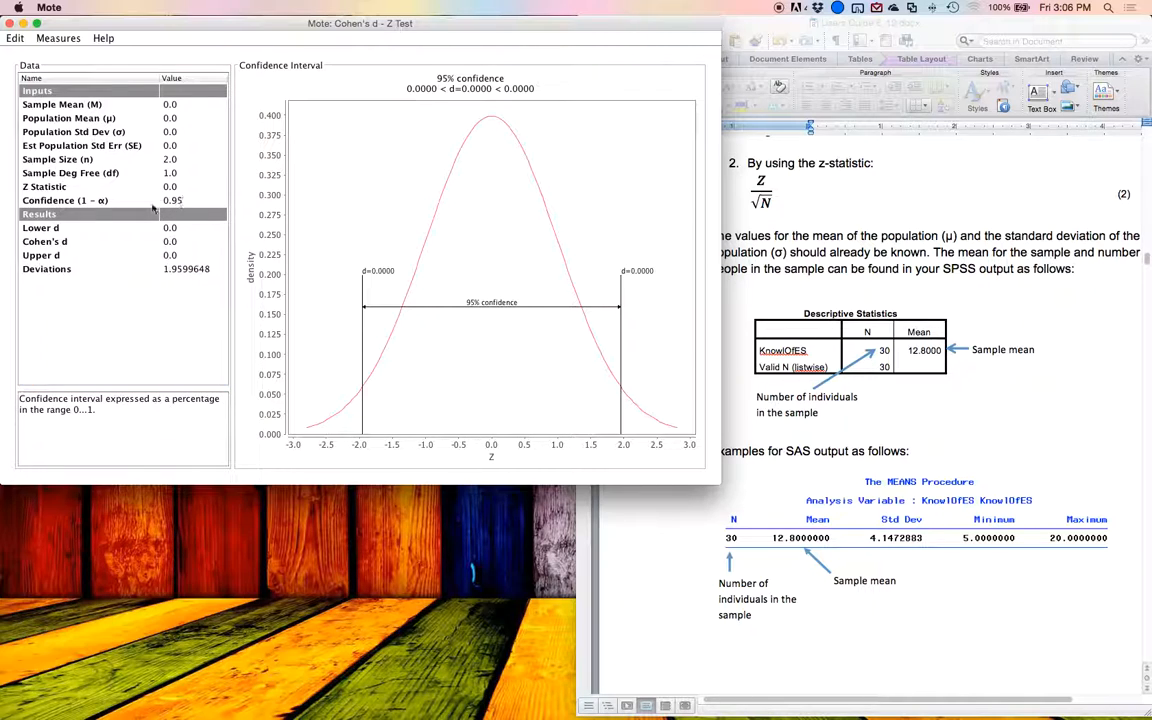
{"action": "key", "text": "BackSpace"}
{"action": "type", "text": "9"}
{"action": "key", "text": "Return"}
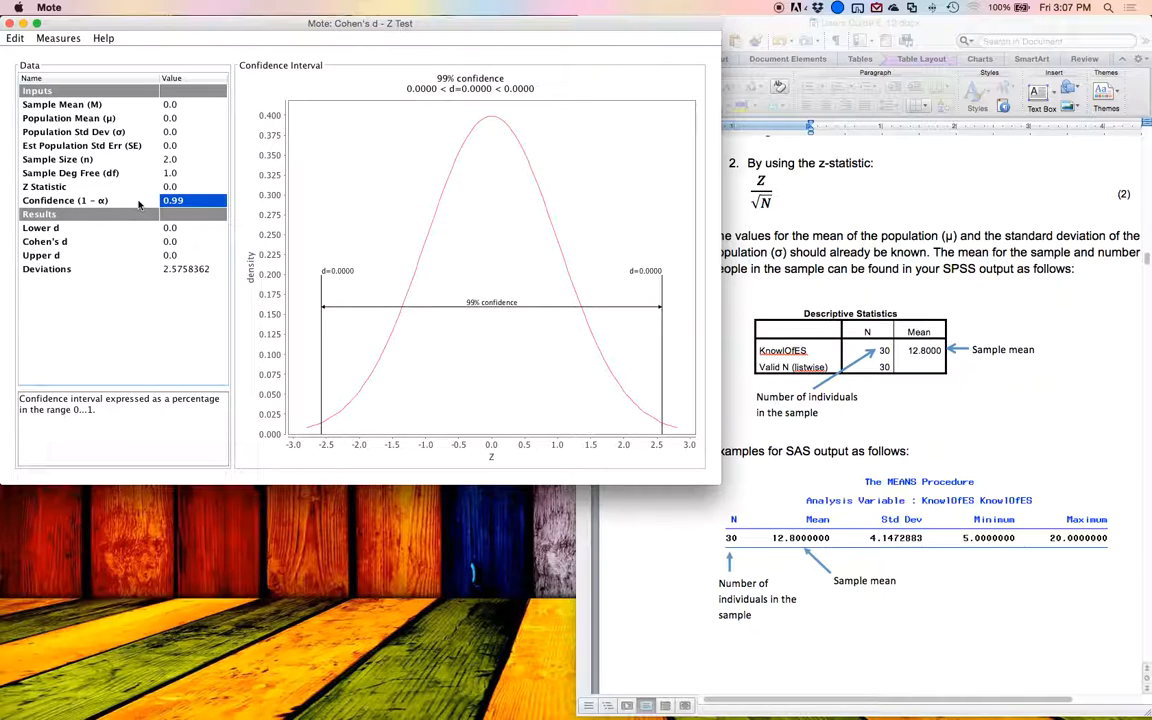
Step: Go through the result and input rows to read the description of each value
{"action": "key", "text": "Down"}
{"action": "key", "text": "Down"}
{"action": "key", "text": "Down"}
{"action": "key", "text": "Down"}
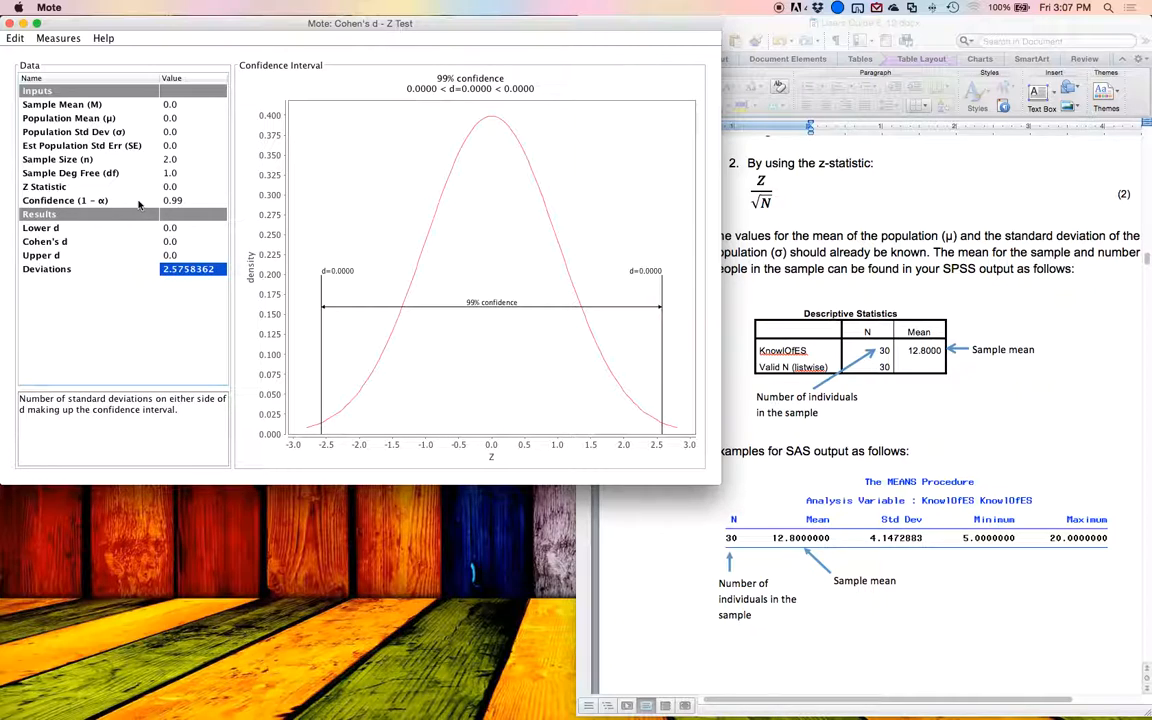
{"action": "key", "text": "Up"}
{"action": "key", "text": "Up"}
{"action": "key", "text": "Up"}
{"action": "key", "text": "Up"}
{"action": "key", "text": "Up"}
{"action": "key", "text": "Up"}
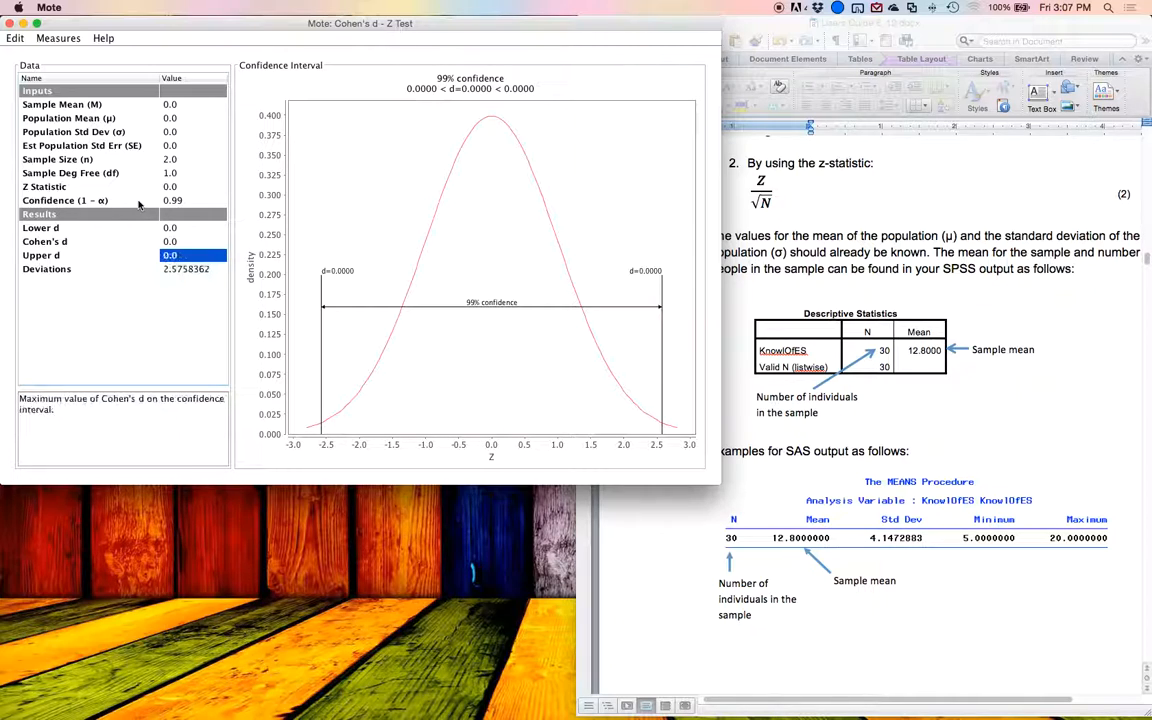
{"action": "key", "text": "Up"}
{"action": "key", "text": "Up"}
{"action": "key", "text": "Up"}
{"action": "key", "text": "Up"}
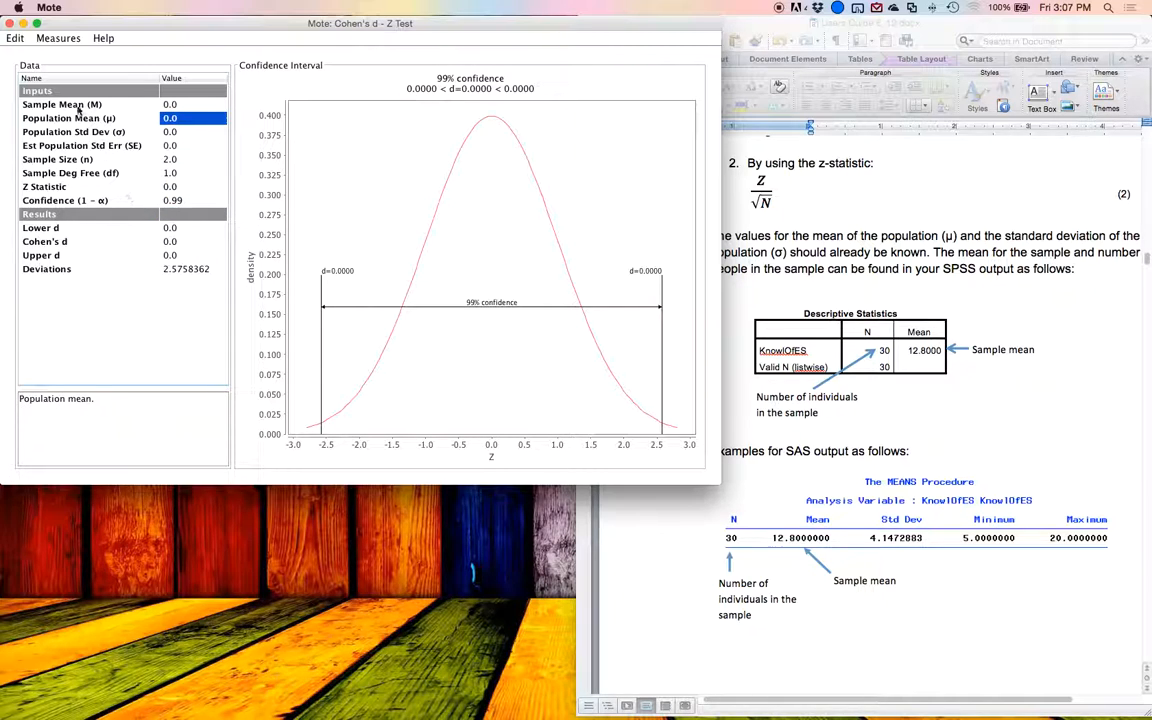
Step: Reset all the data values of the Z test to their defaults
{"action": "left_click", "coordinate": [15, 38]}
{"action": "left_click", "coordinate": [40, 55]}
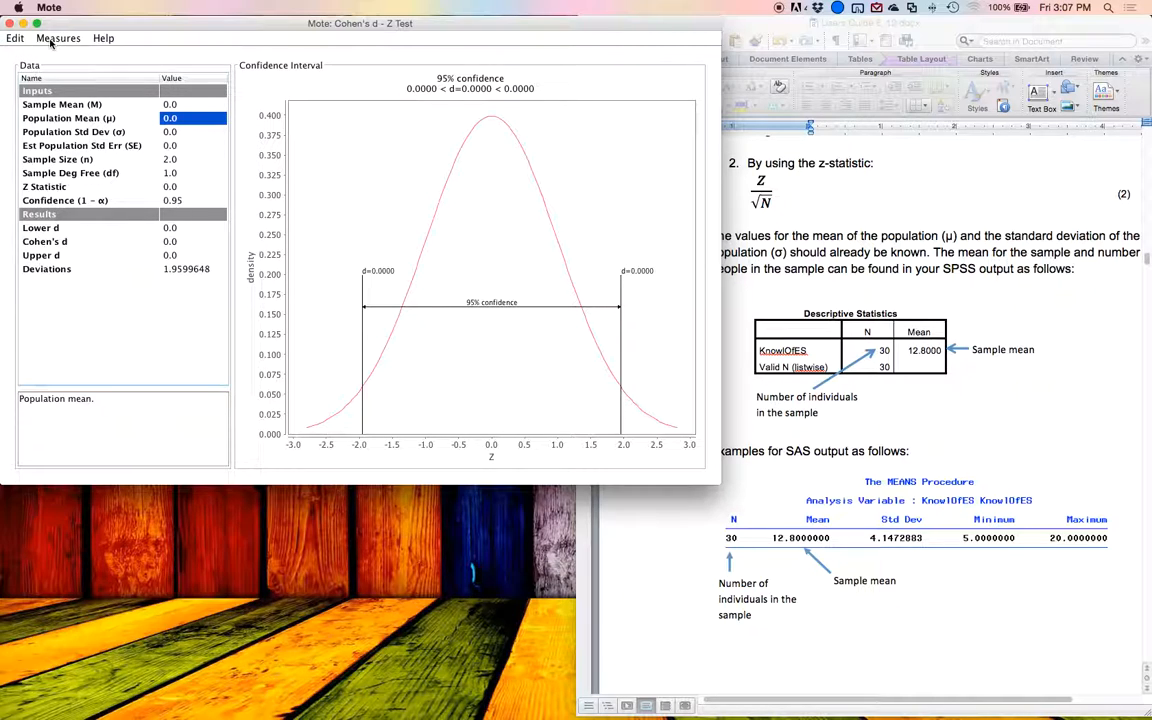
Step: Examine the available effect size measures and the help options without choosing any
{"action": "left_click", "coordinate": [50, 41]}
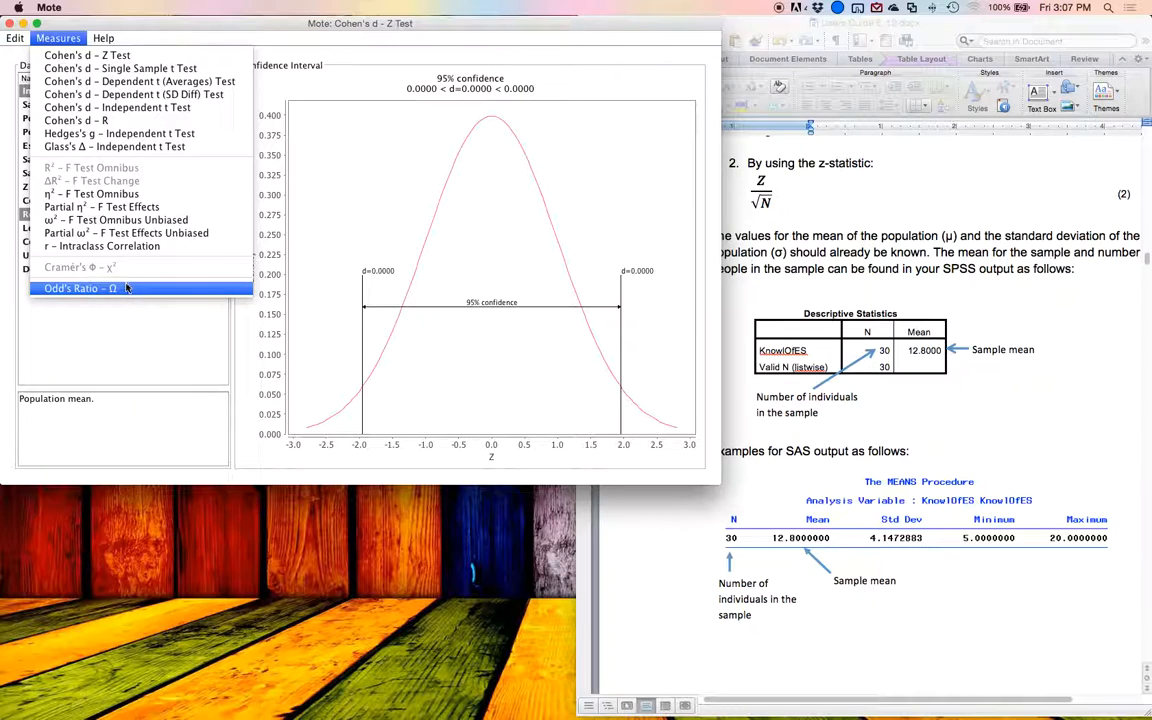
{"action": "key", "text": "Escape"}
{"action": "left_click", "coordinate": [111, 38]}
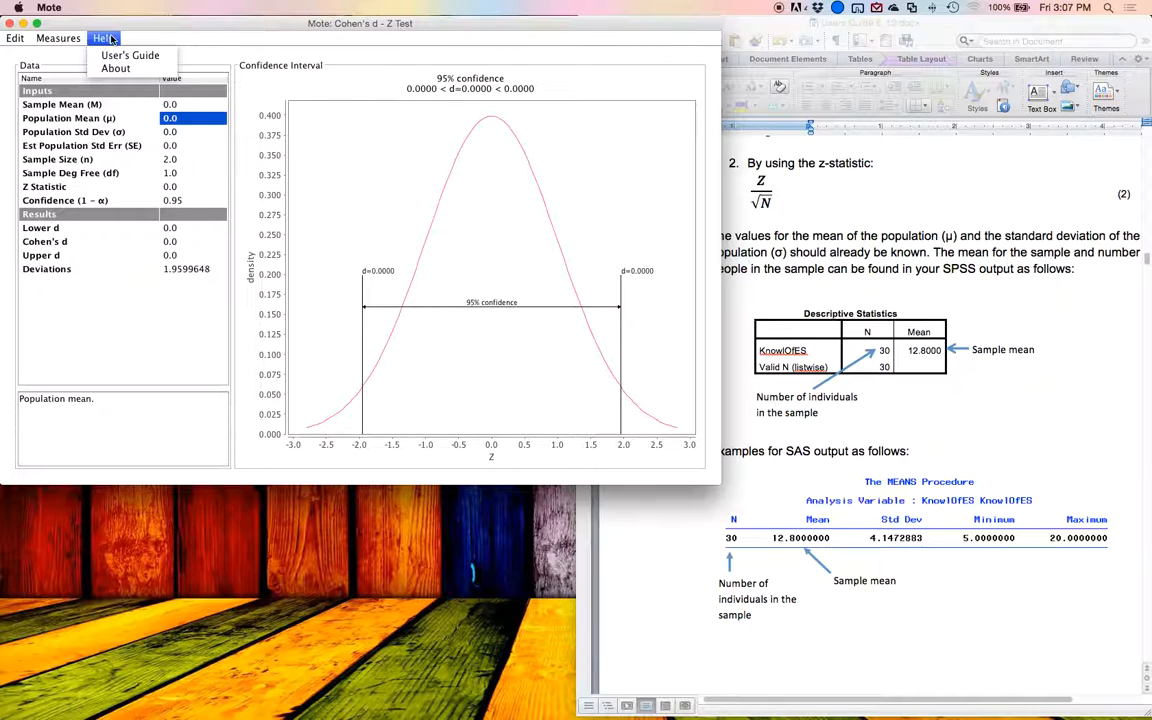
{"action": "left_click", "coordinate": [12, 60]}
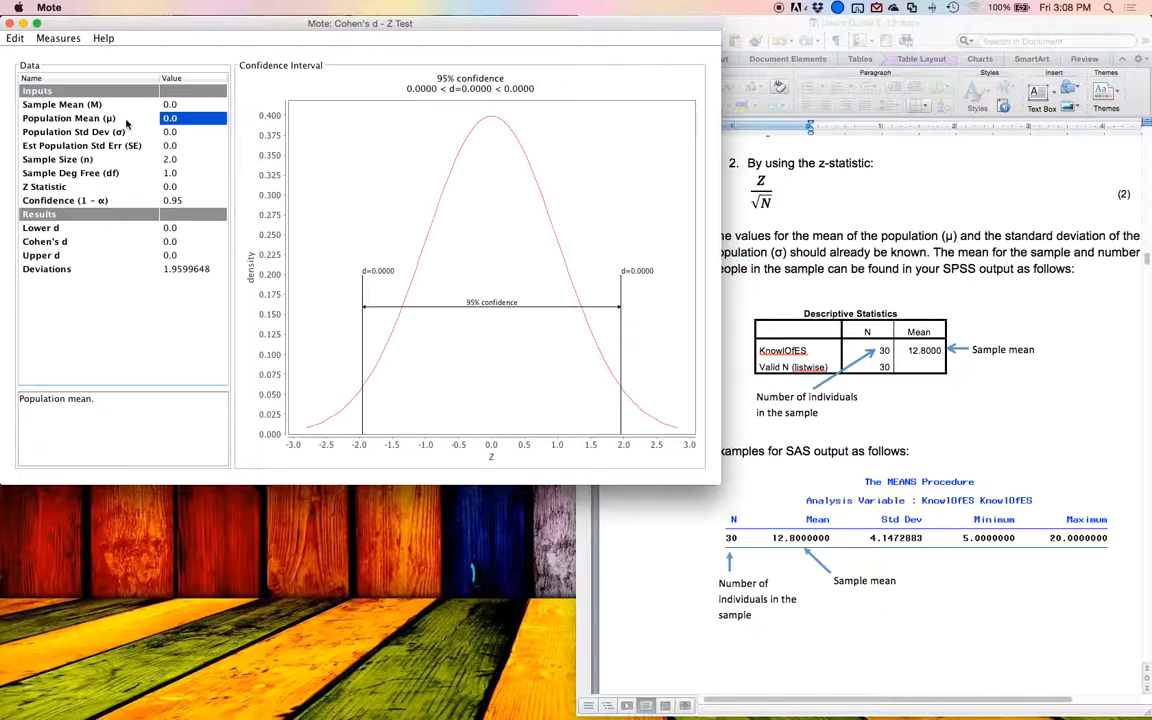
Step: Set the sample mean (M) to 12.8
{"action": "key", "text": "Up"}
{"action": "type", "text": "12.8"}
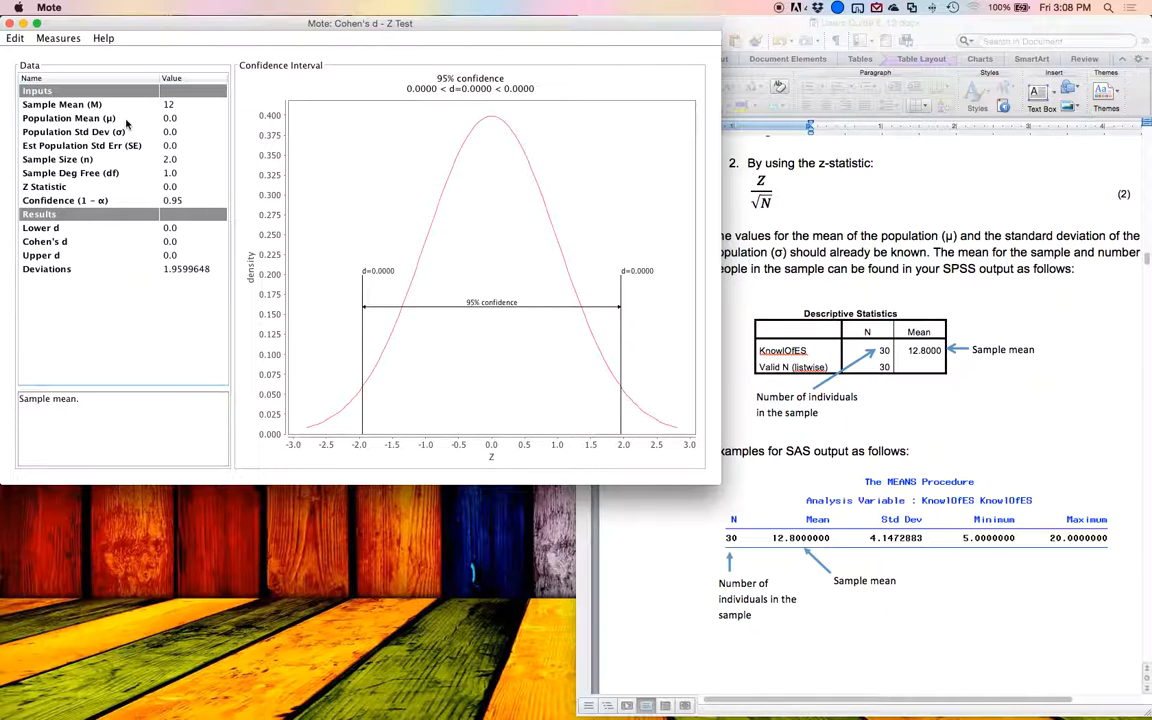
{"action": "key", "text": "Return"}
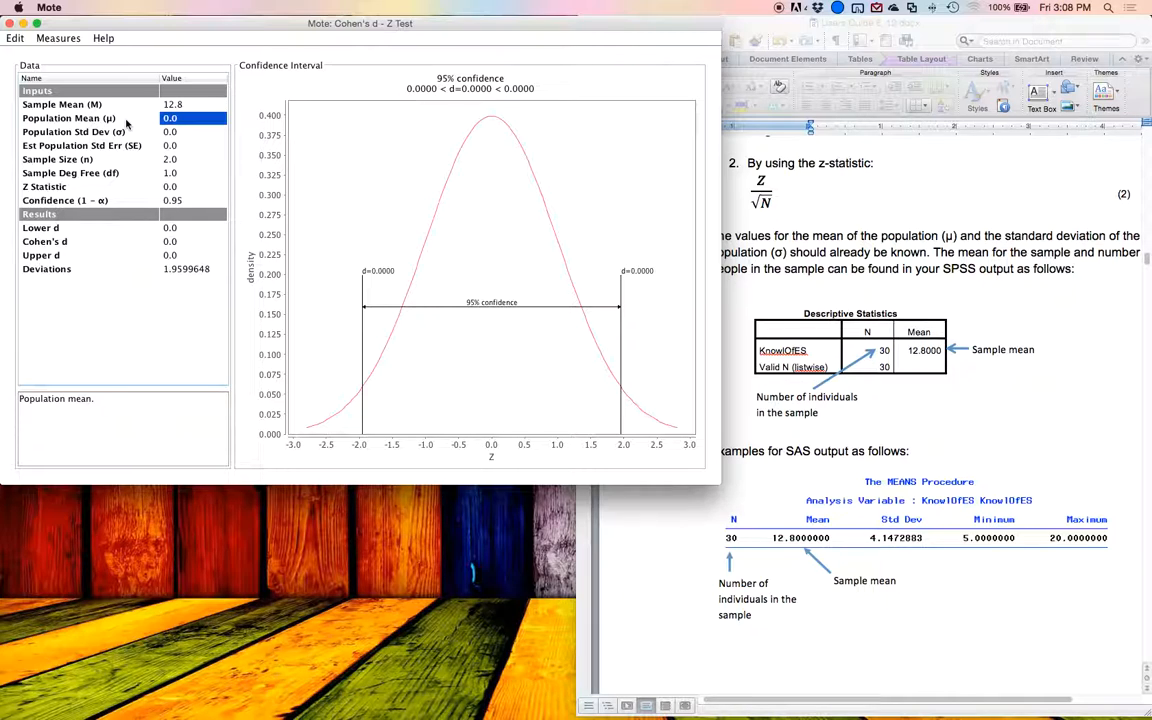
Step: Set the sample size (n) to 30
{"action": "key", "text": "Down"}
{"action": "key", "text": "Down"}
{"action": "key", "text": "Down"}
{"action": "key", "text": "Down"}
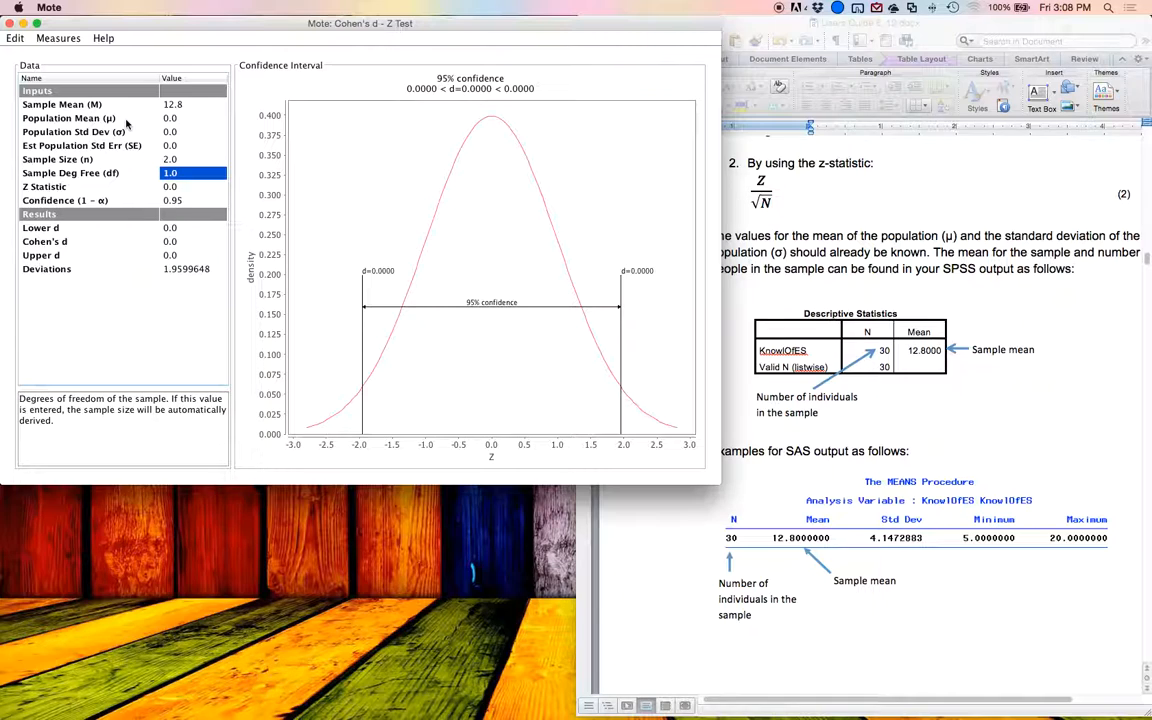
{"action": "key", "text": "Up"}
{"action": "type", "text": "30"}
{"action": "key", "text": "Return"}
{"action": "key", "text": "Up"}
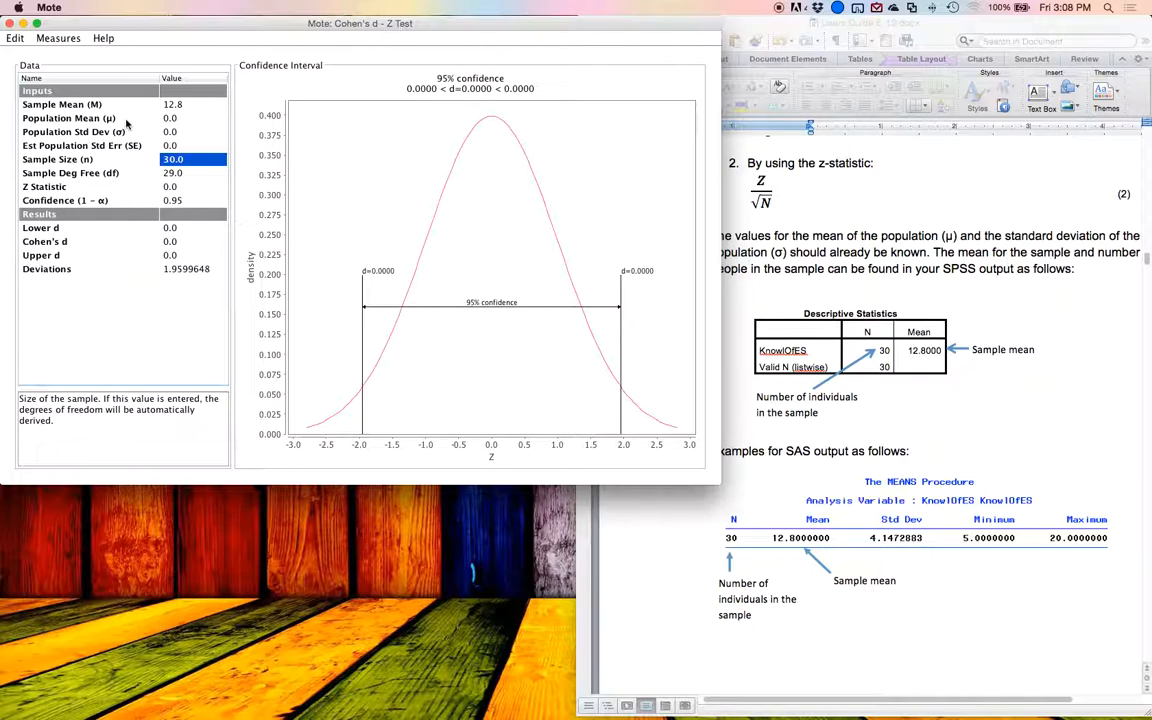
Step: Try 30 as the sample degrees of freedom, and re-enter the sample size as 30
{"action": "key", "text": "Down"}
{"action": "type", "text": "30"}
{"action": "key", "text": "Return"}
{"action": "key", "text": "Up"}
{"action": "key", "text": "Up"}
{"action": "type", "text": "30"}
{"action": "key", "text": "Return"}
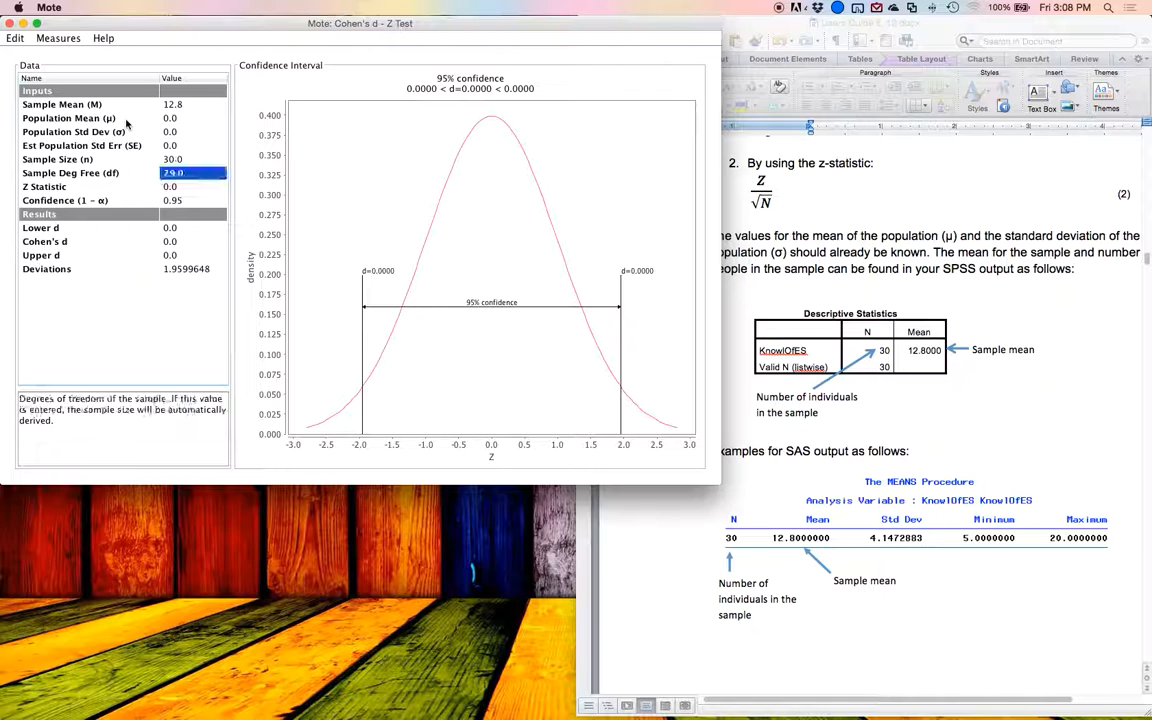
{"action": "key", "text": "Up"}
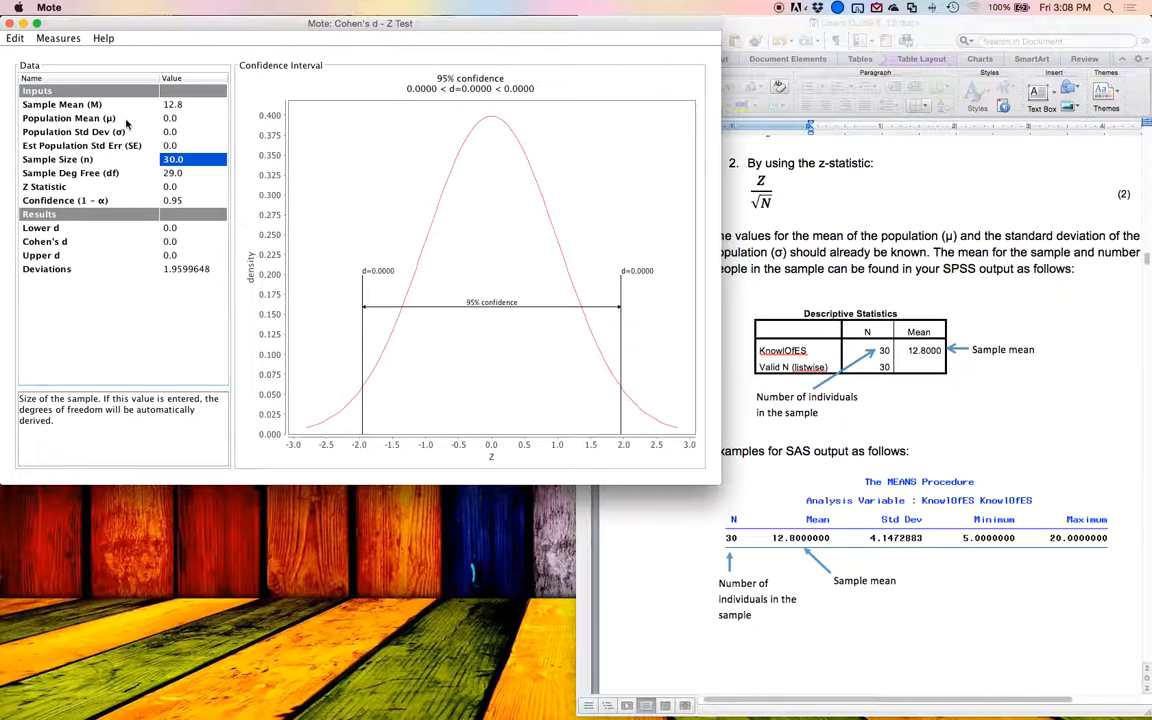
{"action": "key", "text": "Down"}
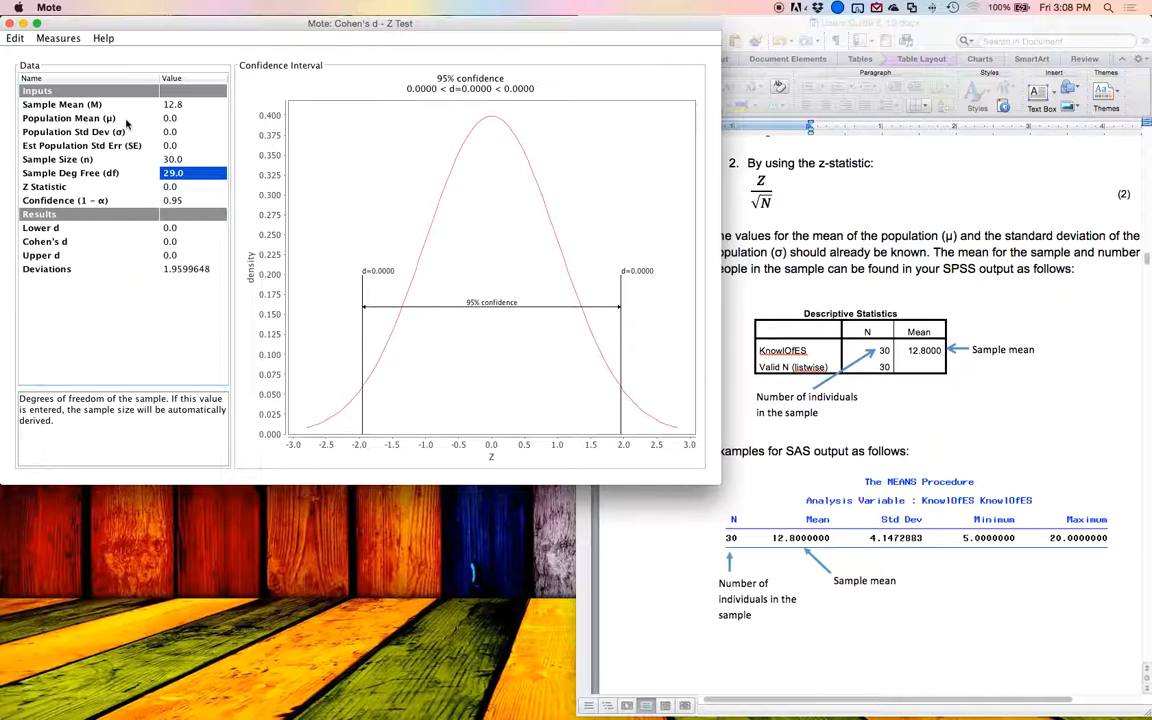
{"action": "key", "text": "Up"}
{"action": "key", "text": "Up"}
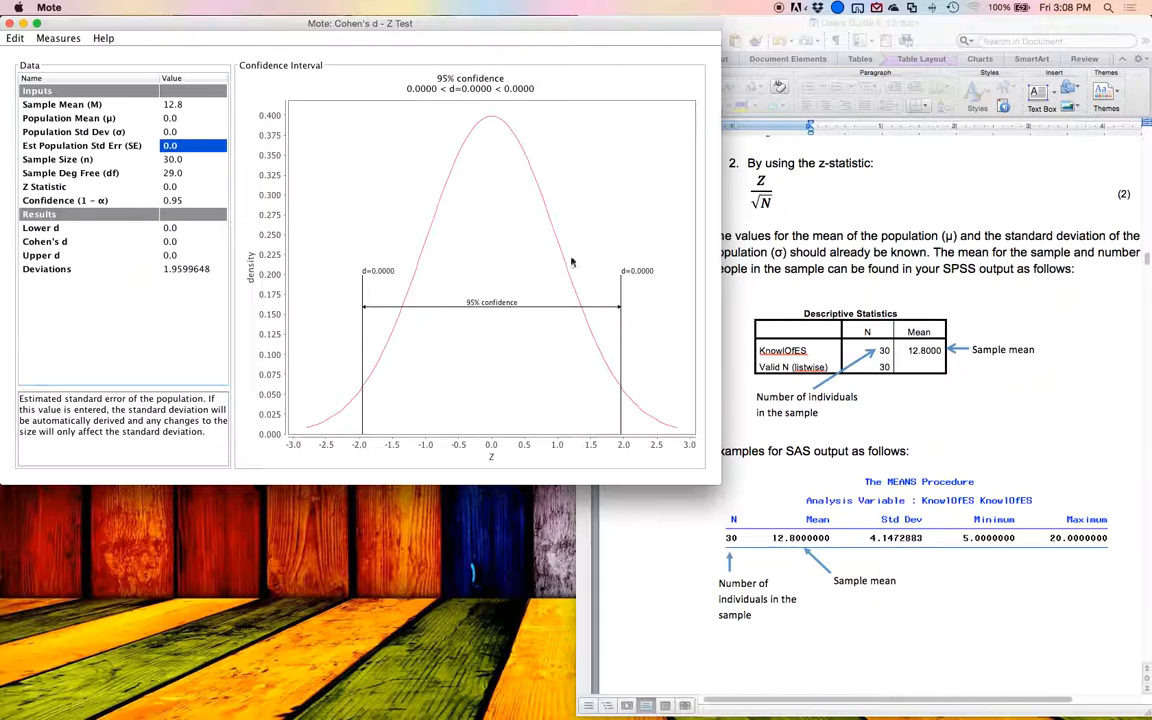
Step: Switch to the user's guide in Word and examine the SPSS and SAS output and the Z test example
{"action": "left_click", "coordinate": [884, 347]}
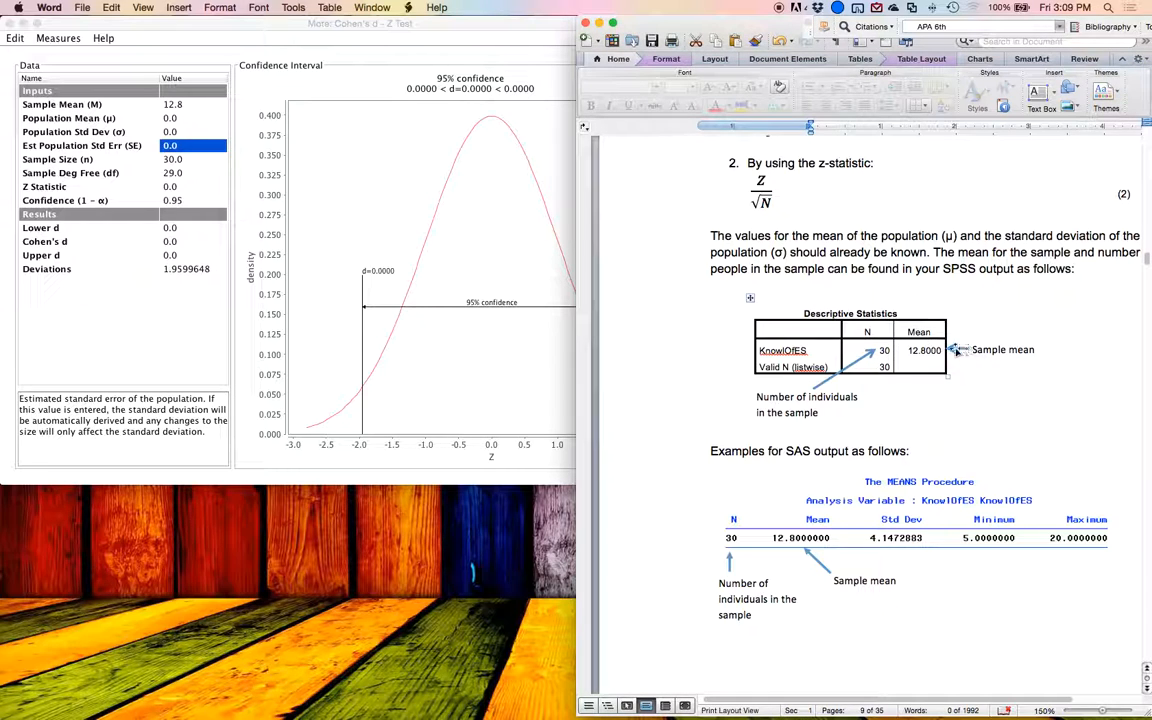
{"action": "left_click", "coordinate": [913, 350]}
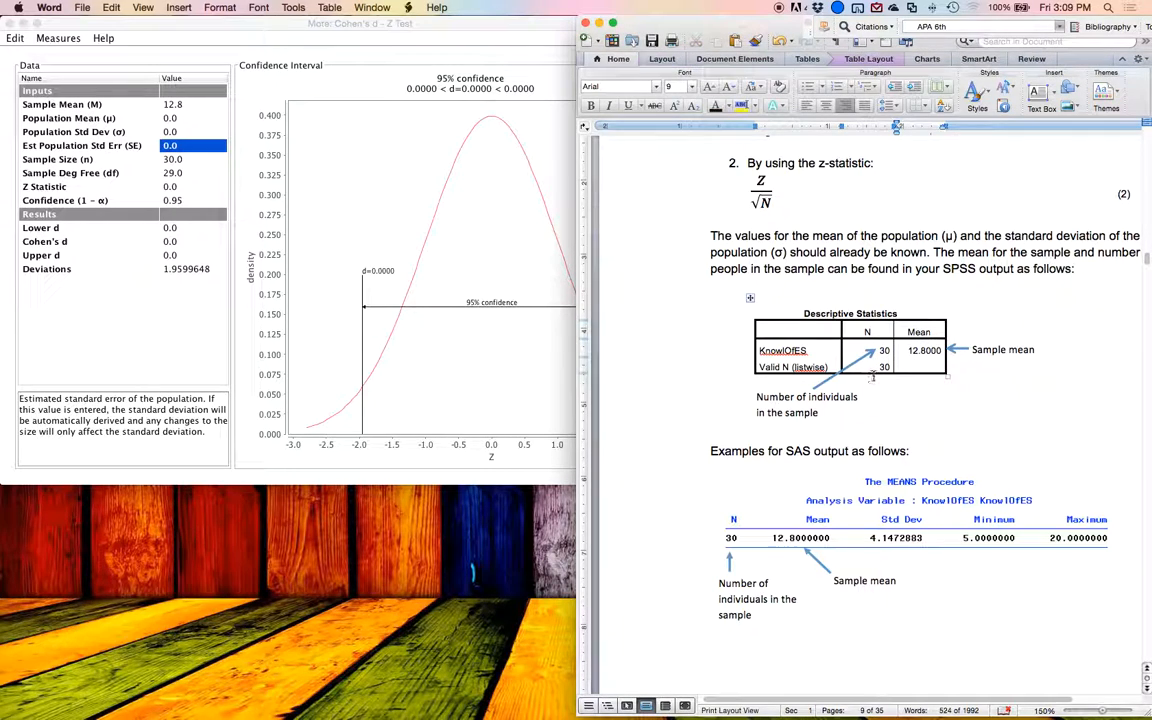
{"action": "scroll", "coordinate": [788, 340], "scroll_direction": "down", "scroll_amount": 3}
{"action": "scroll", "coordinate": [876, 370], "scroll_direction": "down", "scroll_amount": 2}
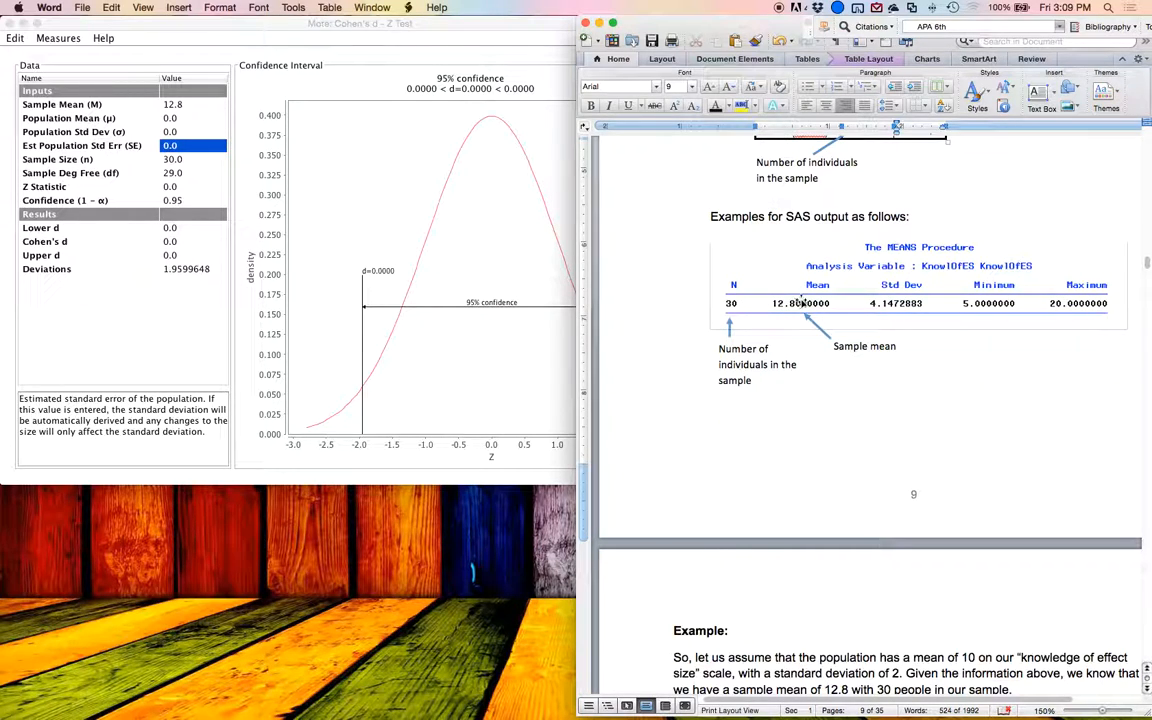
{"action": "scroll", "coordinate": [800, 303], "scroll_direction": "down", "scroll_amount": 1}
{"action": "scroll", "coordinate": [800, 303], "scroll_direction": "right", "scroll_amount": 1}
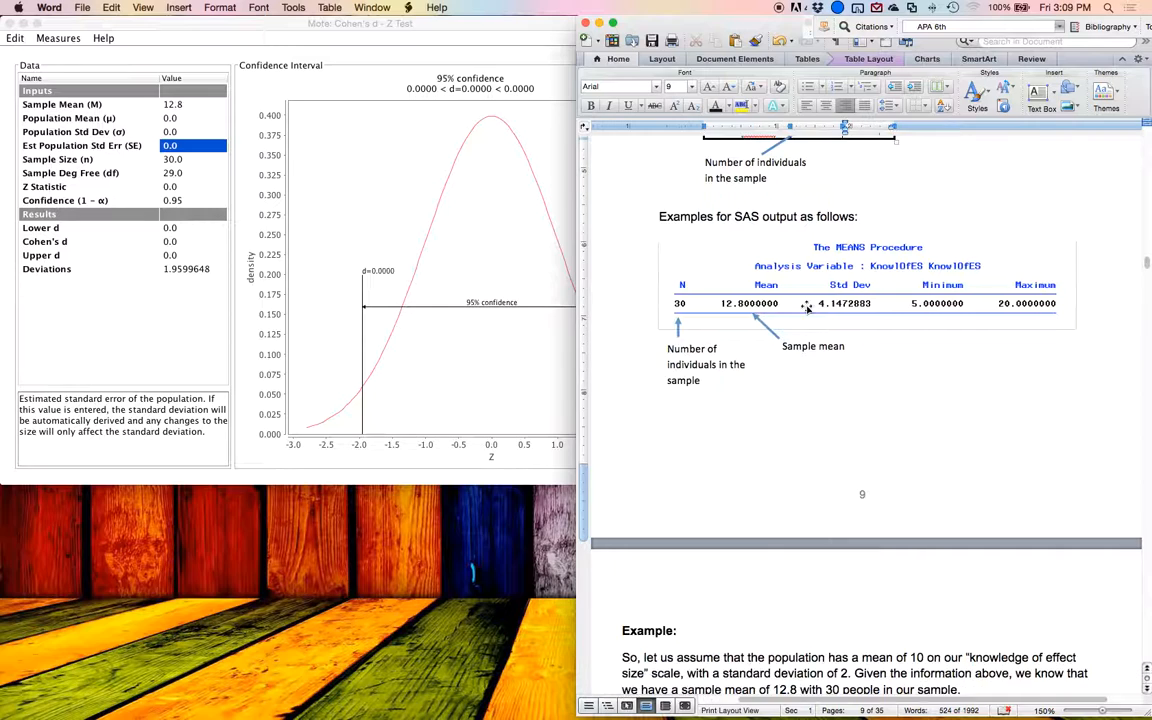
{"action": "scroll", "coordinate": [806, 308], "scroll_direction": "down", "scroll_amount": 8}
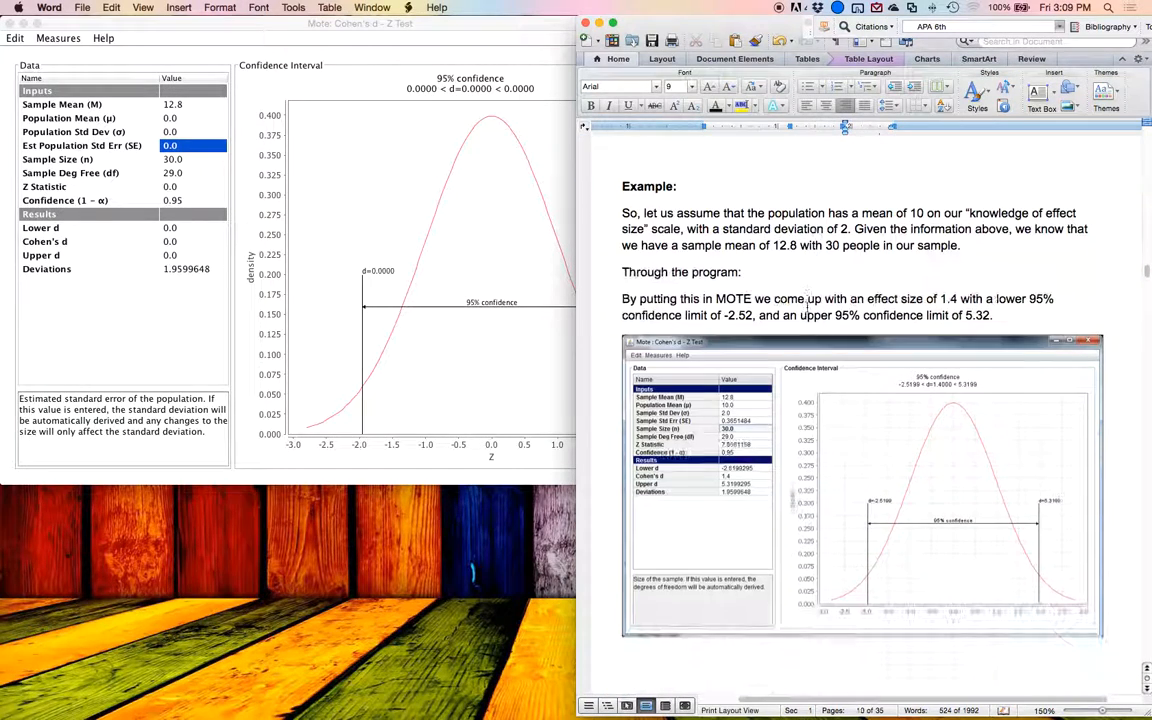
{"action": "scroll", "coordinate": [806, 308], "scroll_direction": "down", "scroll_amount": 1}
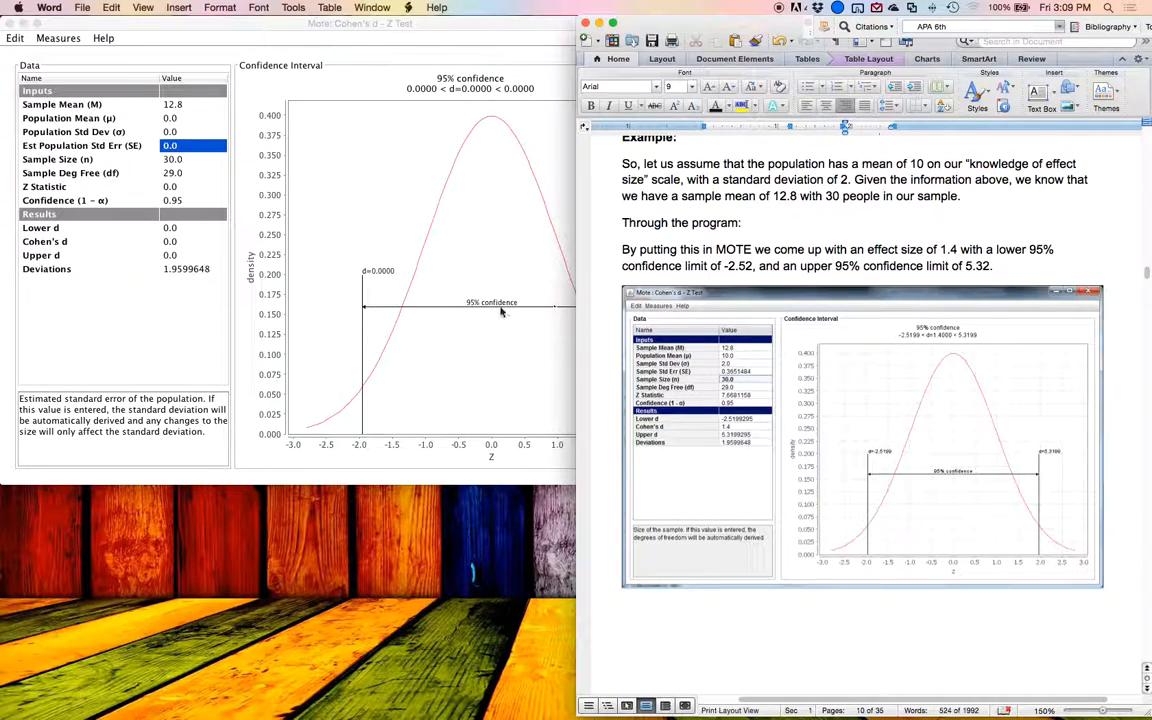
Step: Switch to Mote and set the population mean (μ) to 10
{"action": "left_click", "coordinate": [195, 126]}
{"action": "left_click", "coordinate": [212, 134]}
{"action": "key", "text": "Up"}
{"action": "type", "text": "10"}
{"action": "key", "text": "Return"}
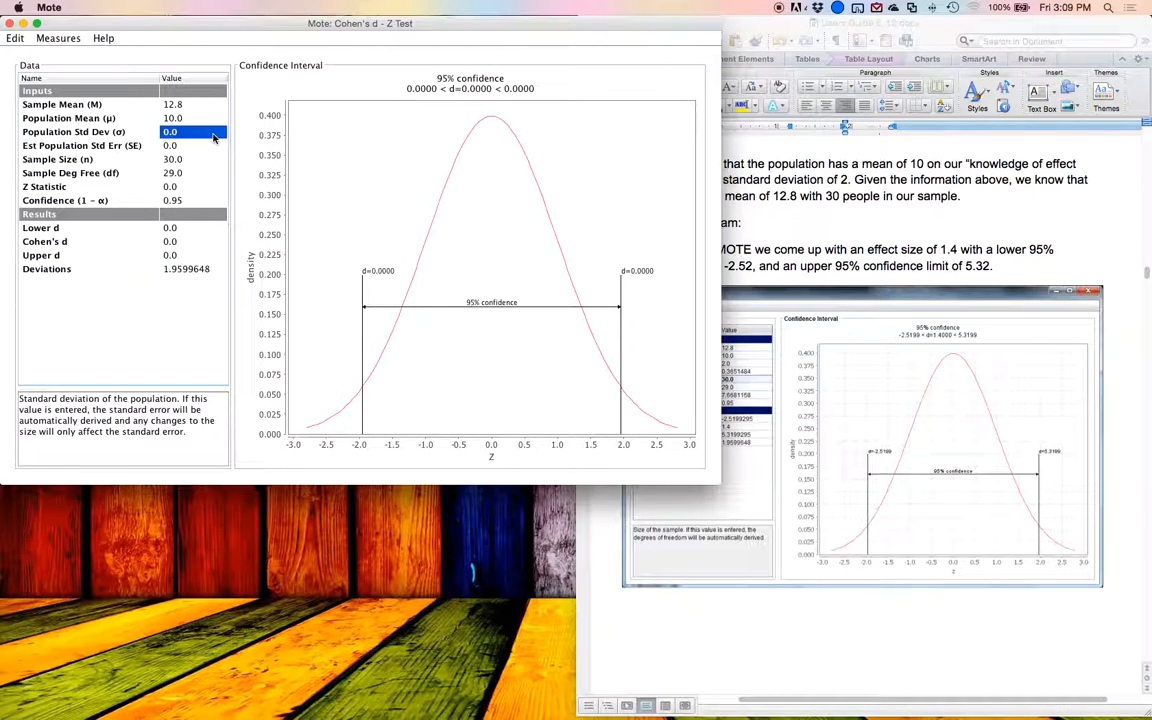
{"action": "double_click", "coordinate": [197, 130]}
{"action": "key", "text": "BackSpace"}
{"action": "key", "text": "BackSpace"}
{"action": "key", "text": "BackSpace"}
{"action": "key", "text": "Escape"}
{"action": "key", "text": "Up"}
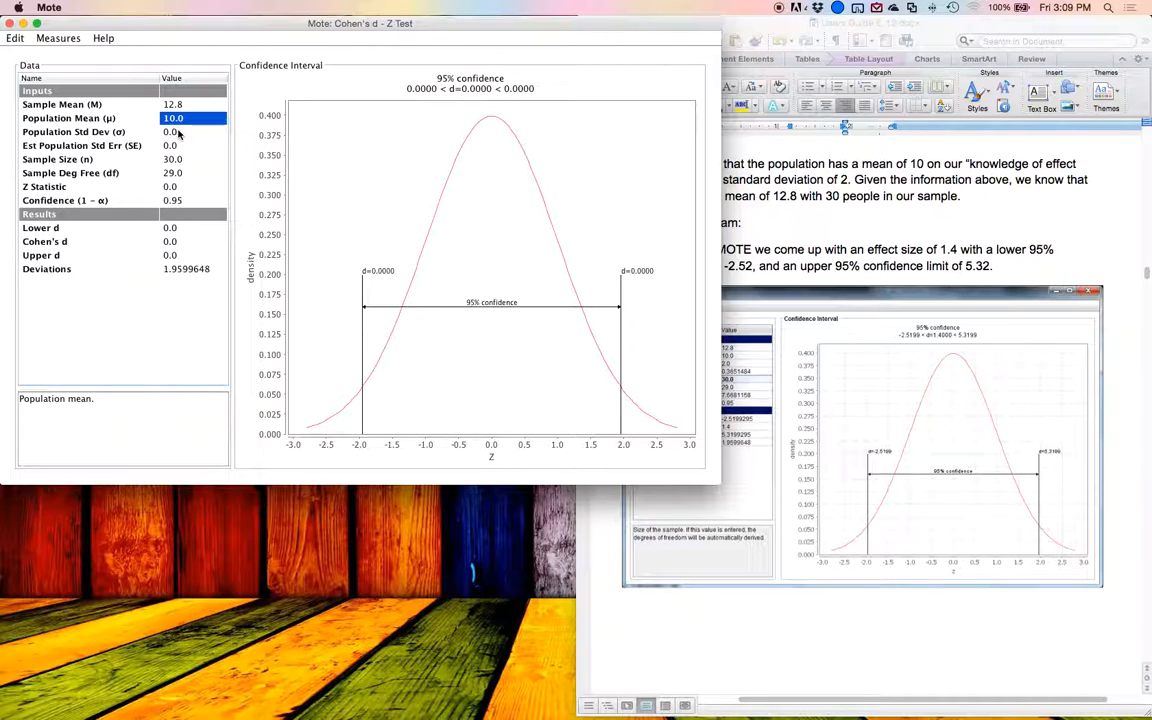
Step: Check the example in the Word guide and set the population standard deviation (σ) to 2 in Mote
{"action": "left_click", "coordinate": [178, 133]}
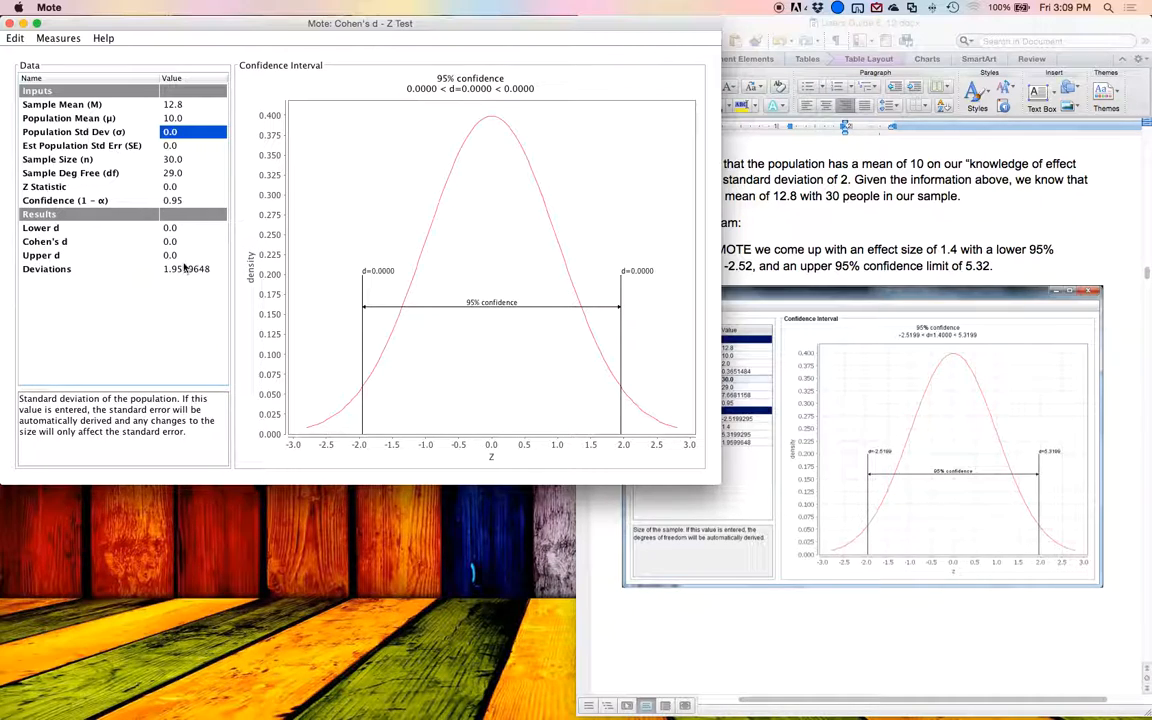
{"action": "left_click", "coordinate": [871, 222]}
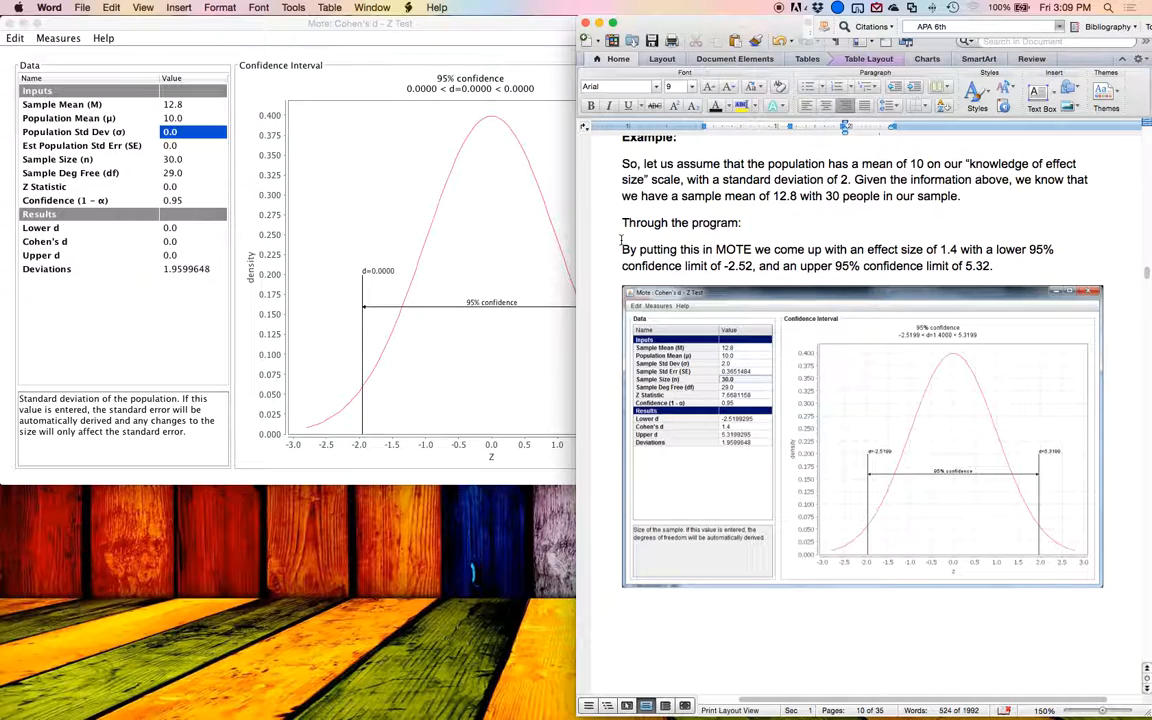
{"action": "scroll", "coordinate": [621, 240], "scroll_direction": "up", "scroll_amount": 10}
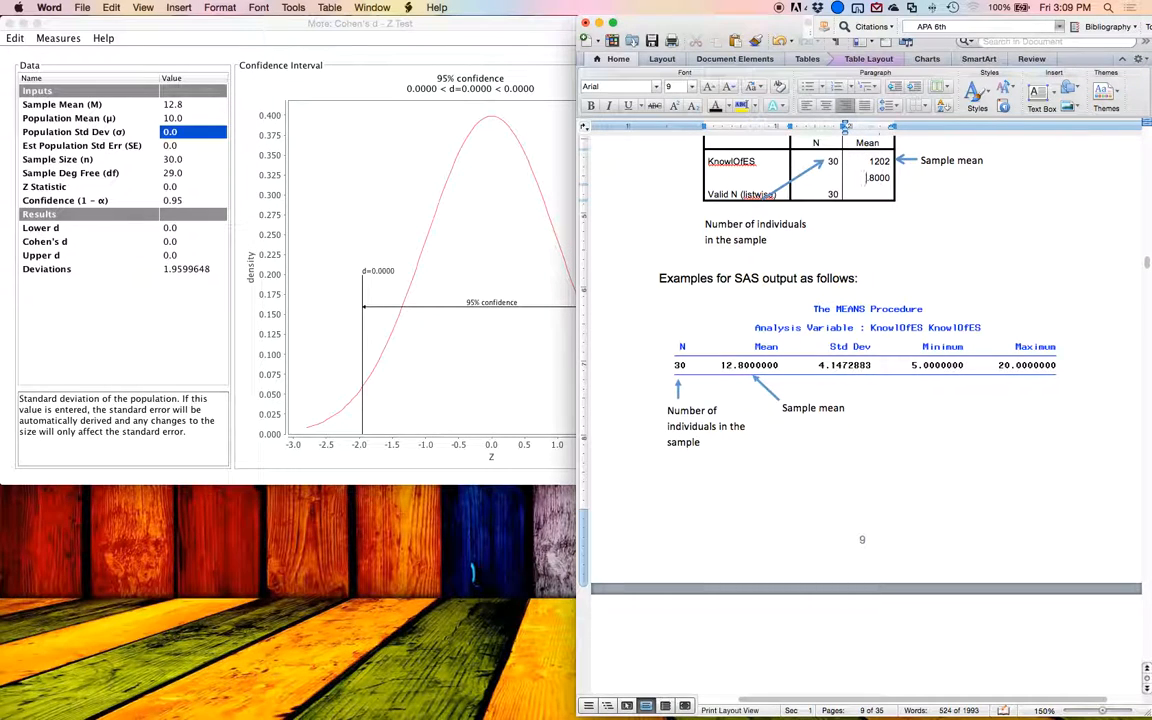
{"action": "scroll", "coordinate": [904, 344], "scroll_direction": "down", "scroll_amount": 5}
{"action": "scroll", "coordinate": [904, 344], "scroll_direction": "down", "scroll_amount": 10}
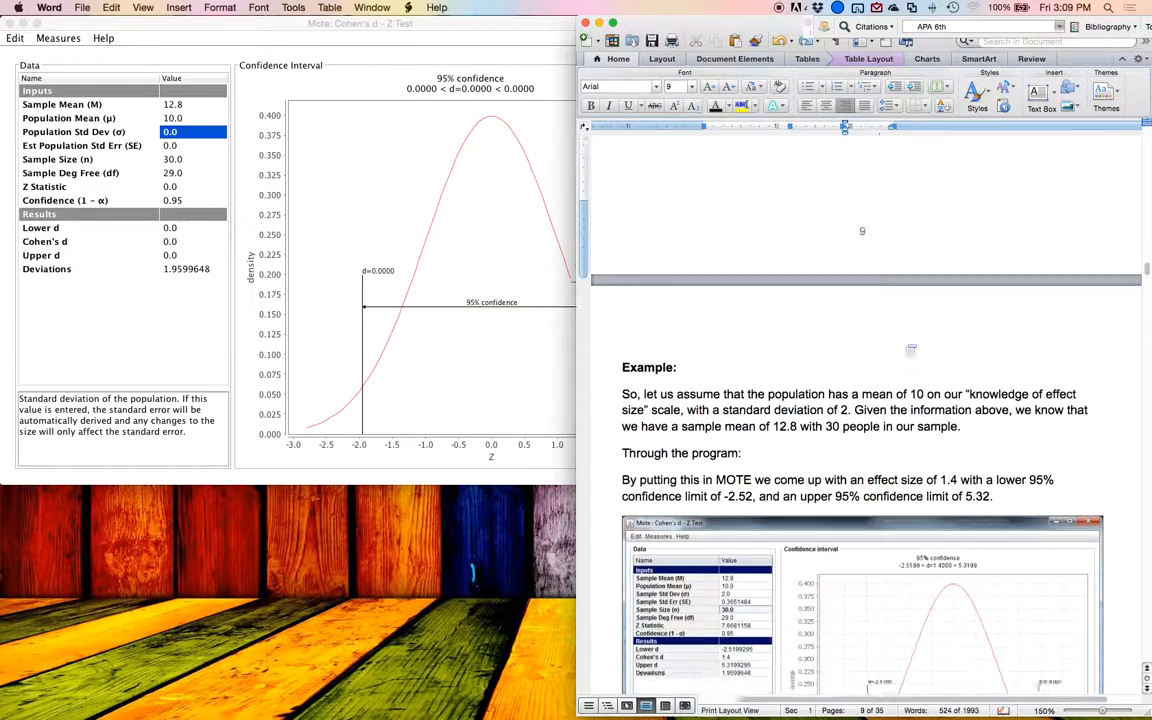
{"action": "left_click", "coordinate": [156, 180]}
{"action": "key", "text": "Up"}
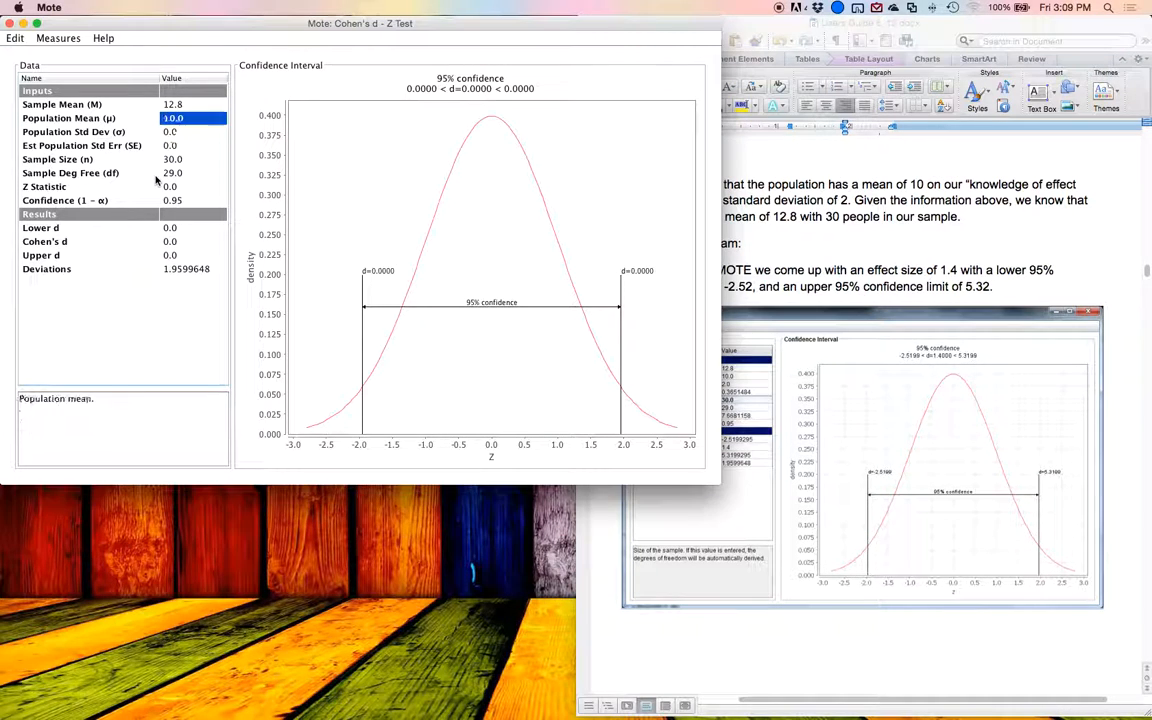
{"action": "key", "text": "Down"}
{"action": "type", "text": "2"}
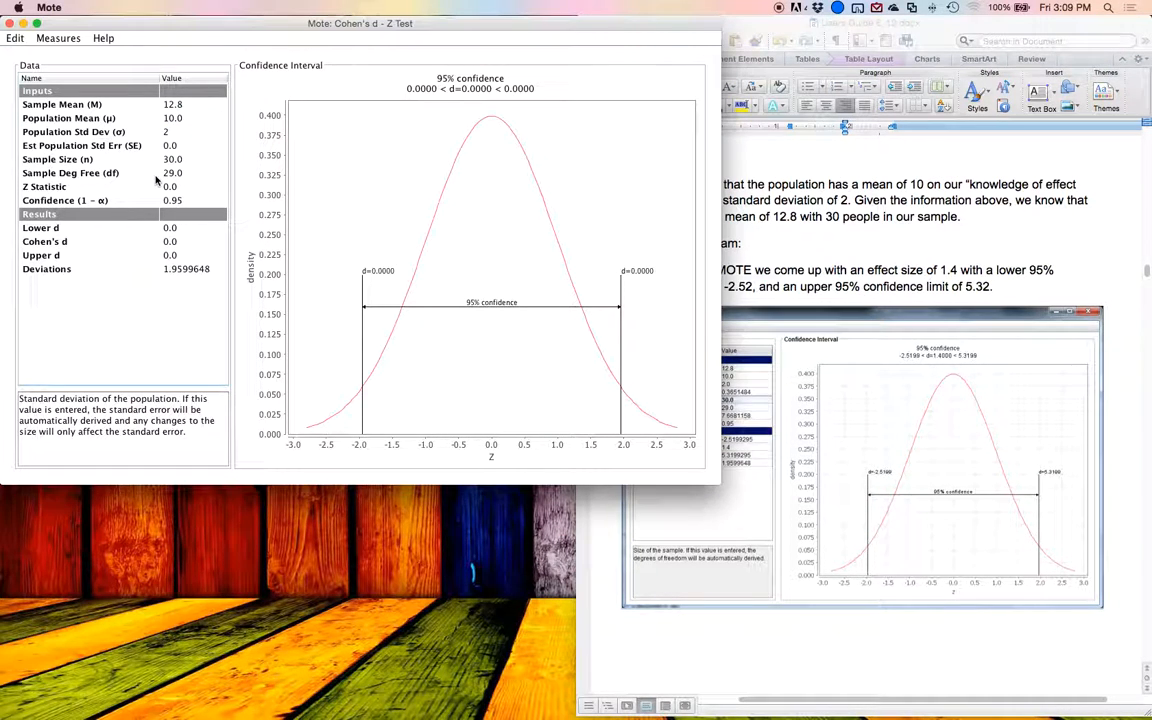
{"action": "key", "text": "Return"}
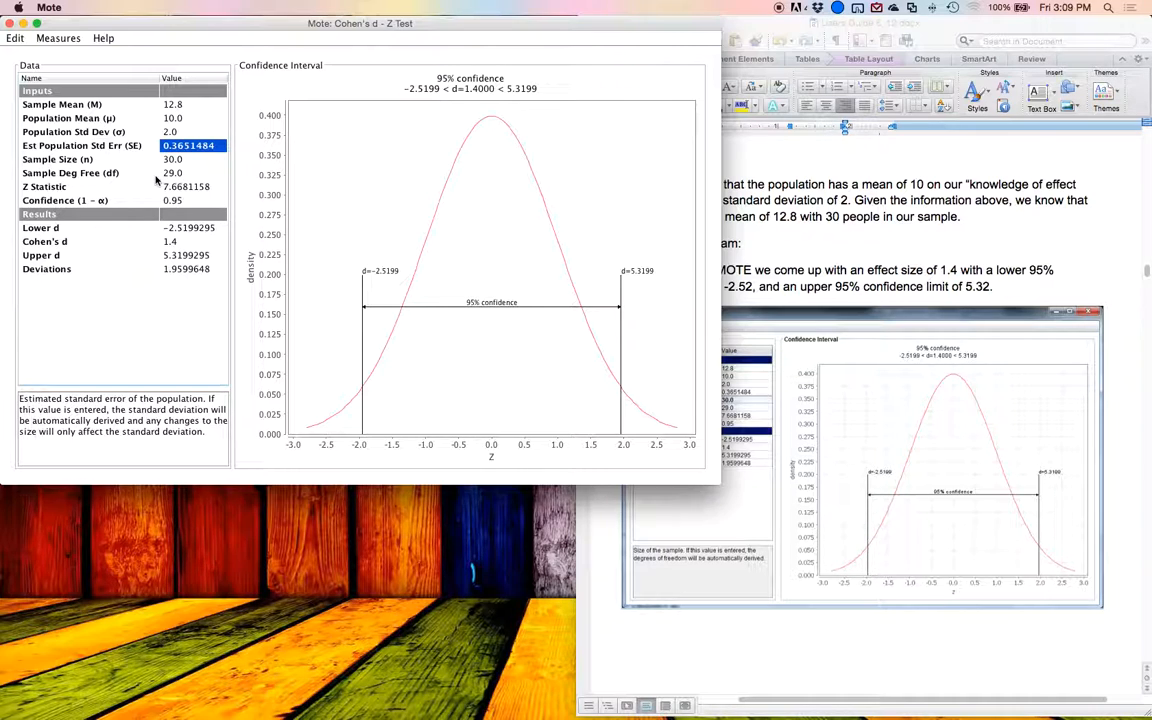
Step: Examine the descriptions of the standard error, sample size, degrees of freedom and Z statistic inputs
{"action": "key", "text": "Down"}
{"action": "key", "text": "Down"}
{"action": "key", "text": "Up"}
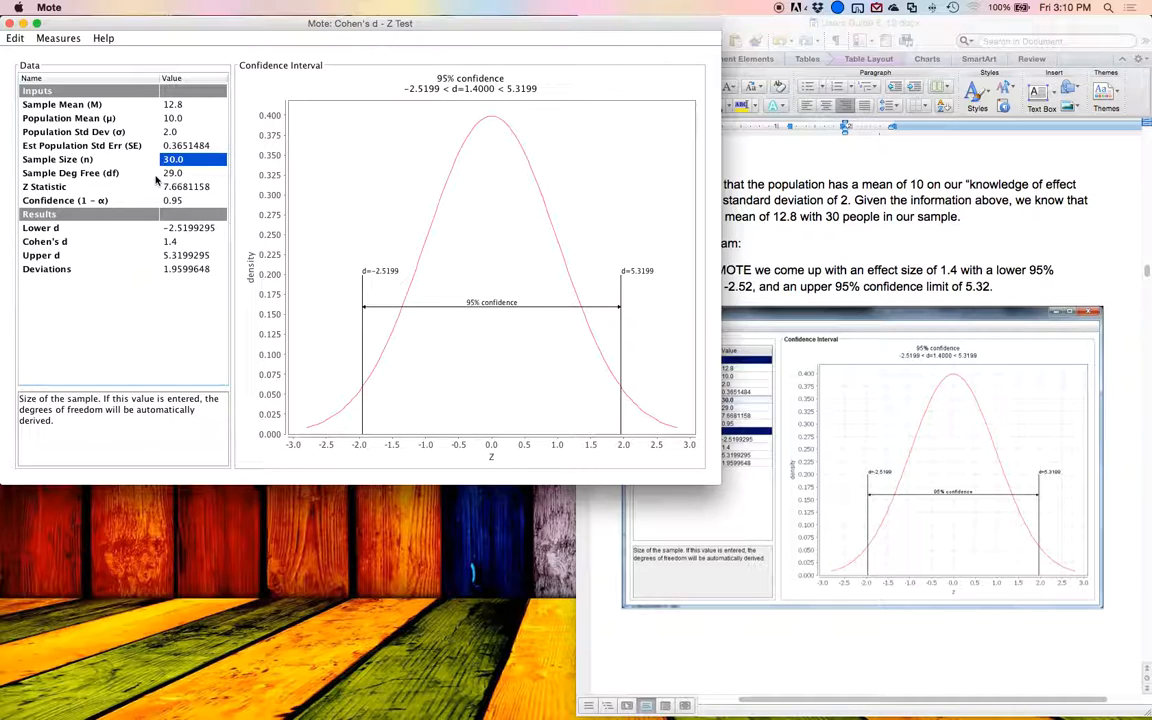
{"action": "key", "text": "Up"}
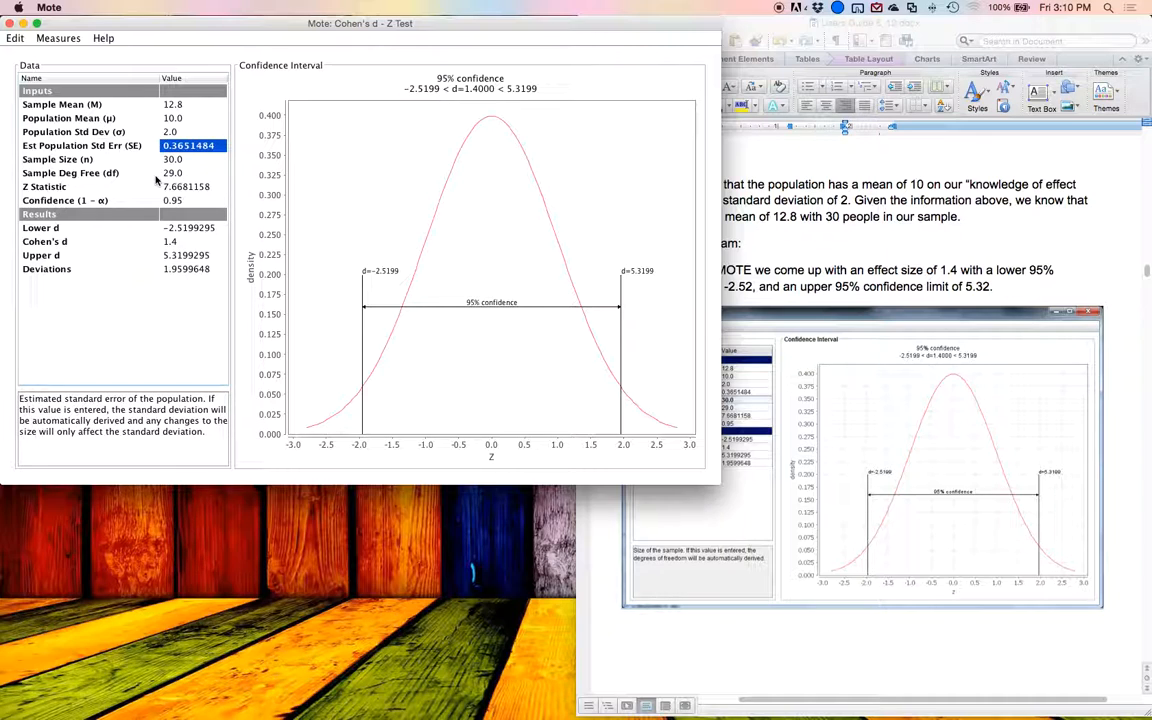
{"action": "key", "text": "Down"}
{"action": "key", "text": "Down"}
{"action": "key", "text": "Down"}
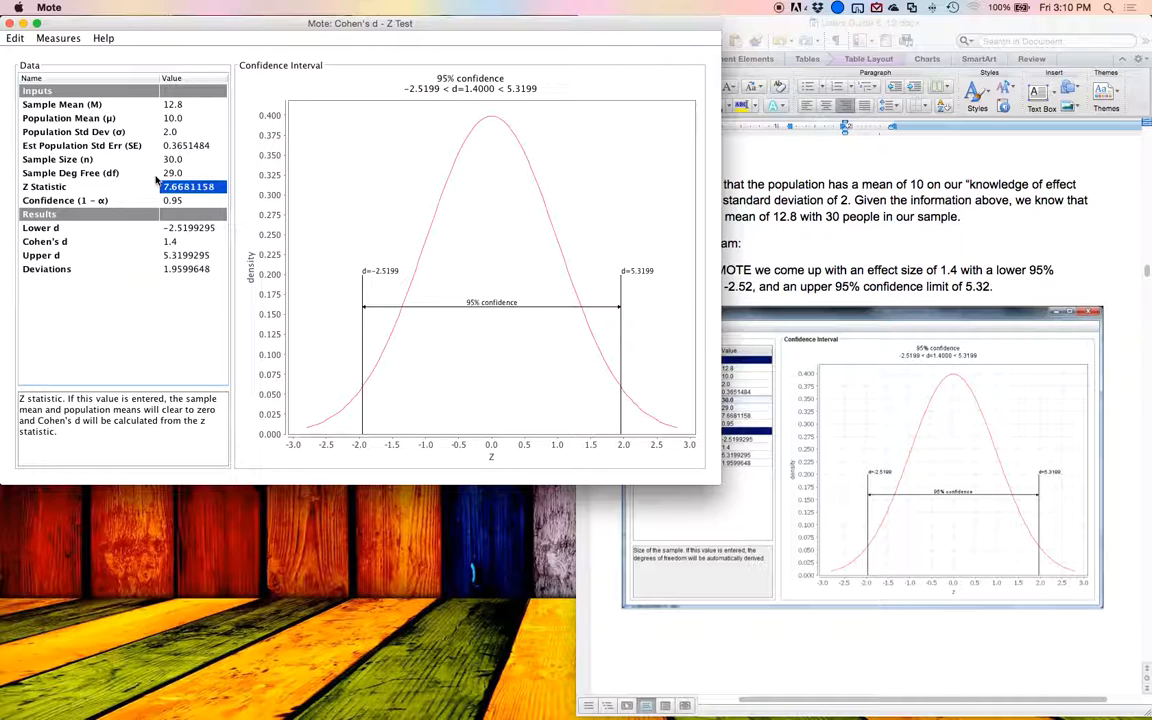
{"action": "key", "text": "Up"}
{"action": "key", "text": "Up"}
{"action": "key", "text": "Up"}
{"action": "key", "text": "Down"}
Step: Review the results for Cohen's d, its lower and upper confidence limits, and the number of deviations
{"action": "key", "text": "Down"}
{"action": "key", "text": "Down"}
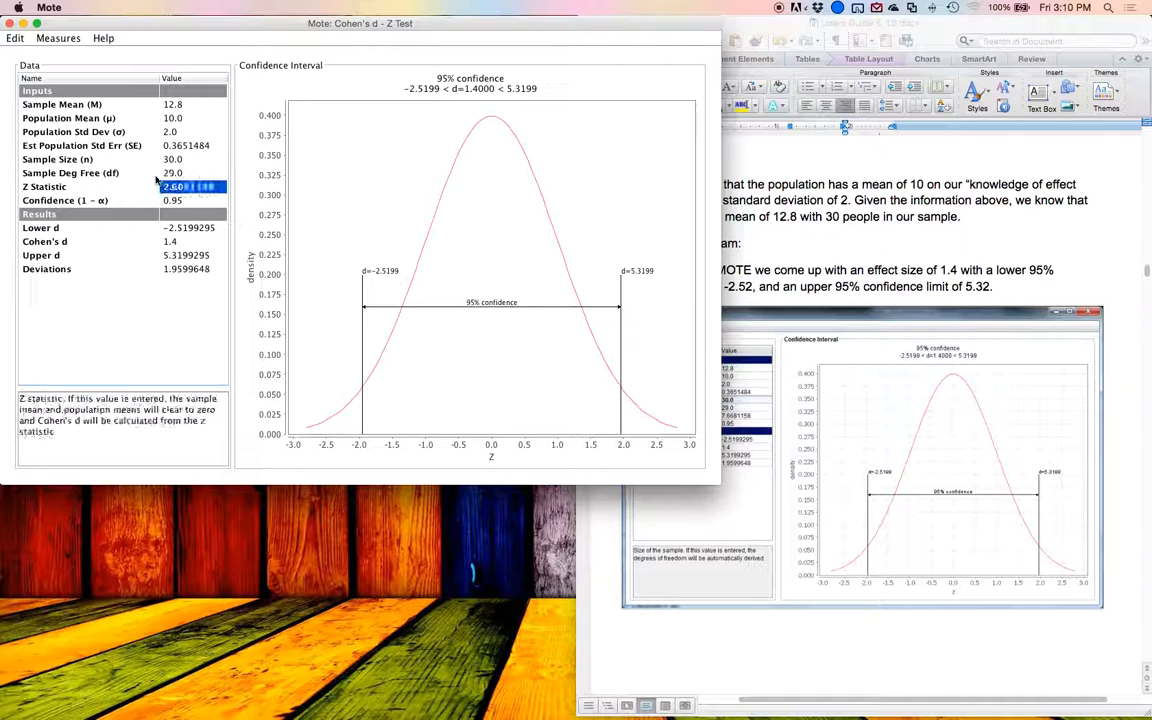
{"action": "key", "text": "Down"}
{"action": "key", "text": "Down"}
{"action": "key", "text": "Down"}
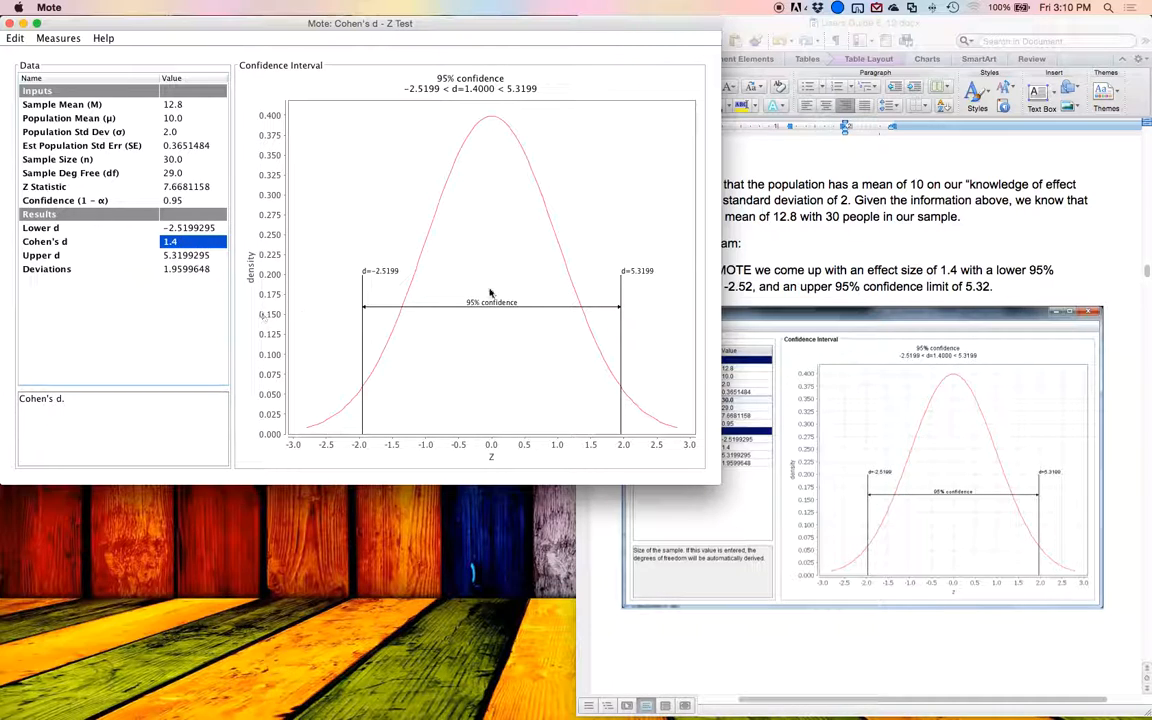
{"action": "key", "text": "Down"}
{"action": "key", "text": "Down"}
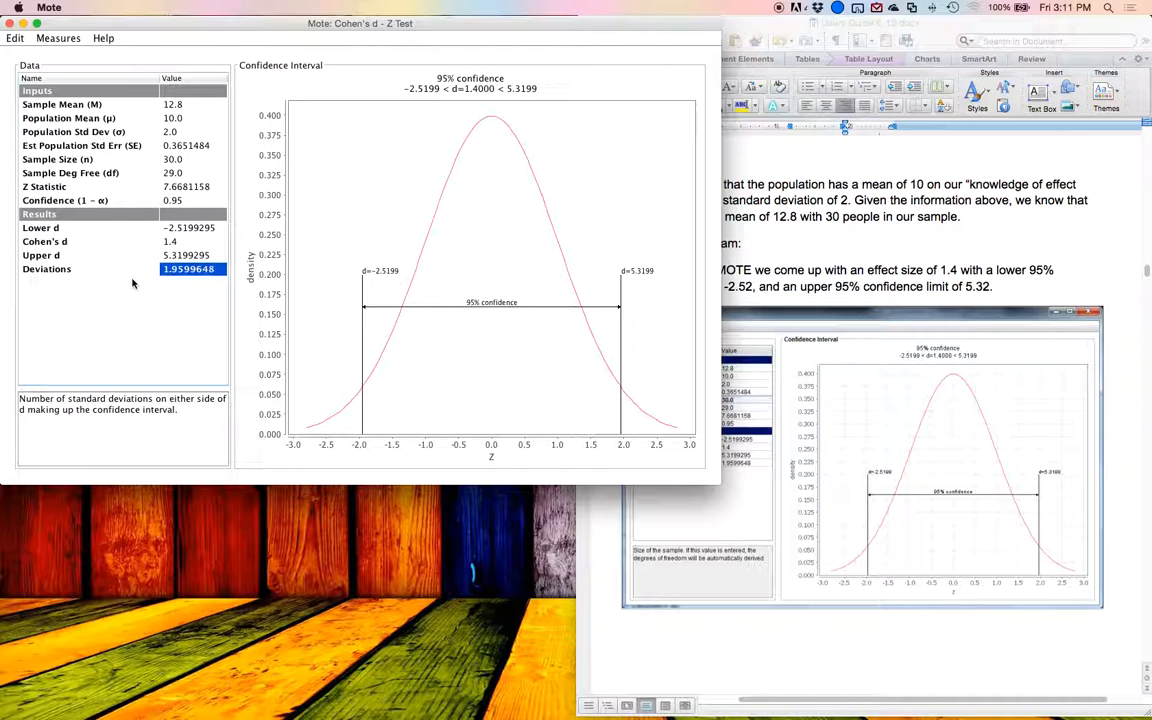
{"action": "key", "text": "Up"}
{"action": "key", "text": "Up"}
{"action": "key", "text": "Down"}
{"action": "key", "text": "Down"}
{"action": "key", "text": "Up"}
{"action": "key", "text": "Up"}
{"action": "key", "text": "Up"}
{"action": "key", "text": "Down"}
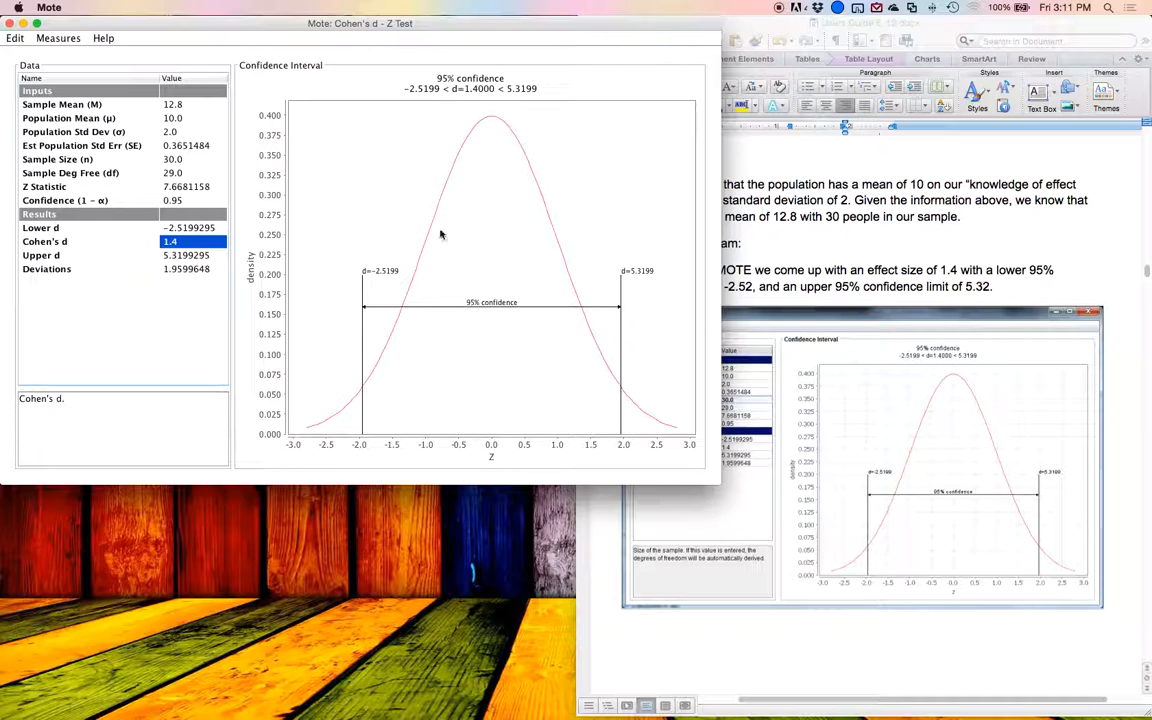
Step: Look through the confidence interval chart's export and zoom options and its title, plot appearance and other properties
{"action": "right_click", "coordinate": [365, 207]}
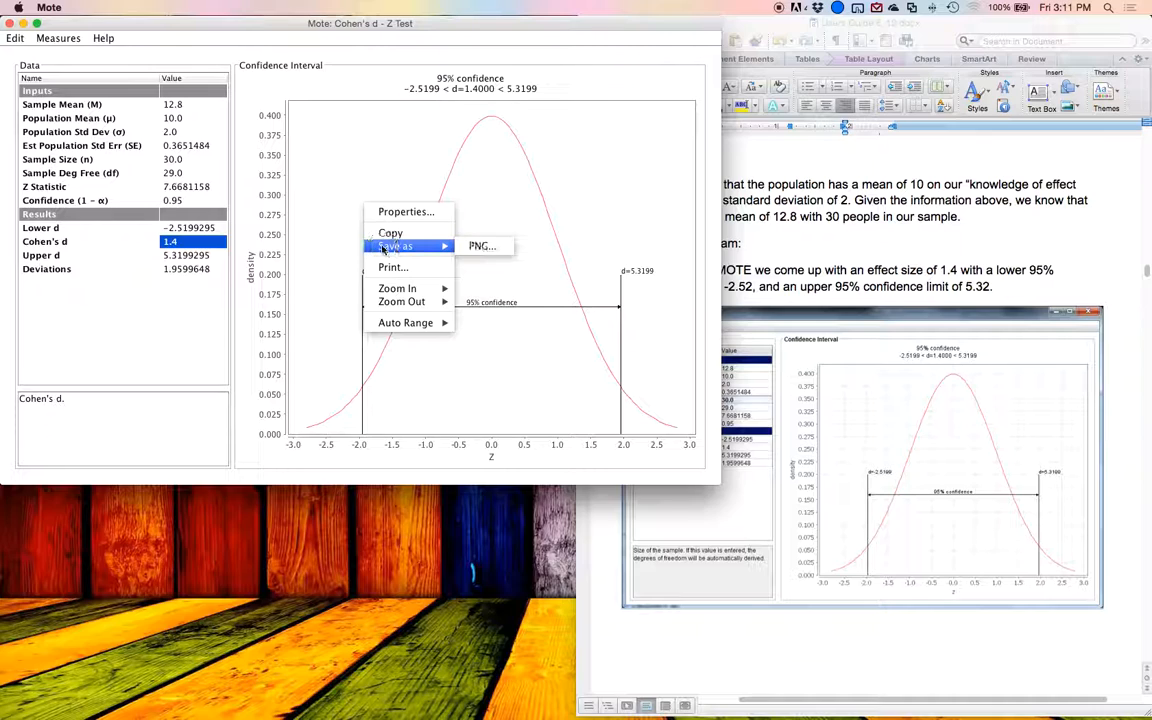
{"action": "mouse_move", "coordinate": [418, 286]}
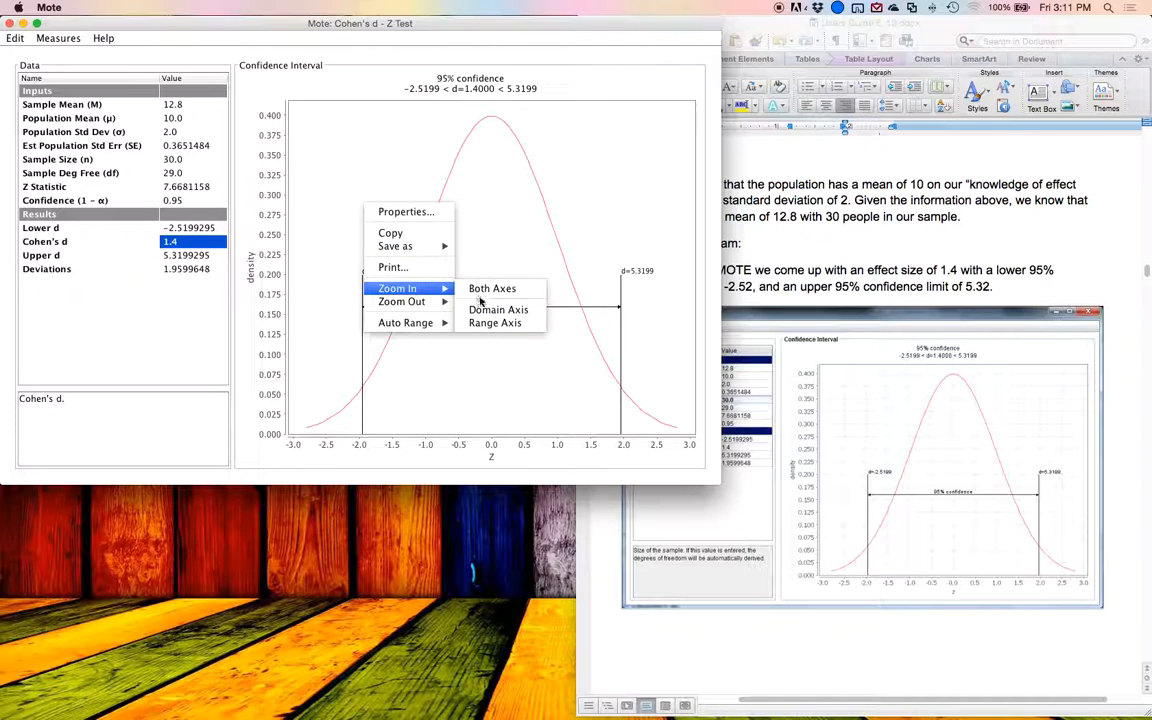
{"action": "mouse_move", "coordinate": [432, 328]}
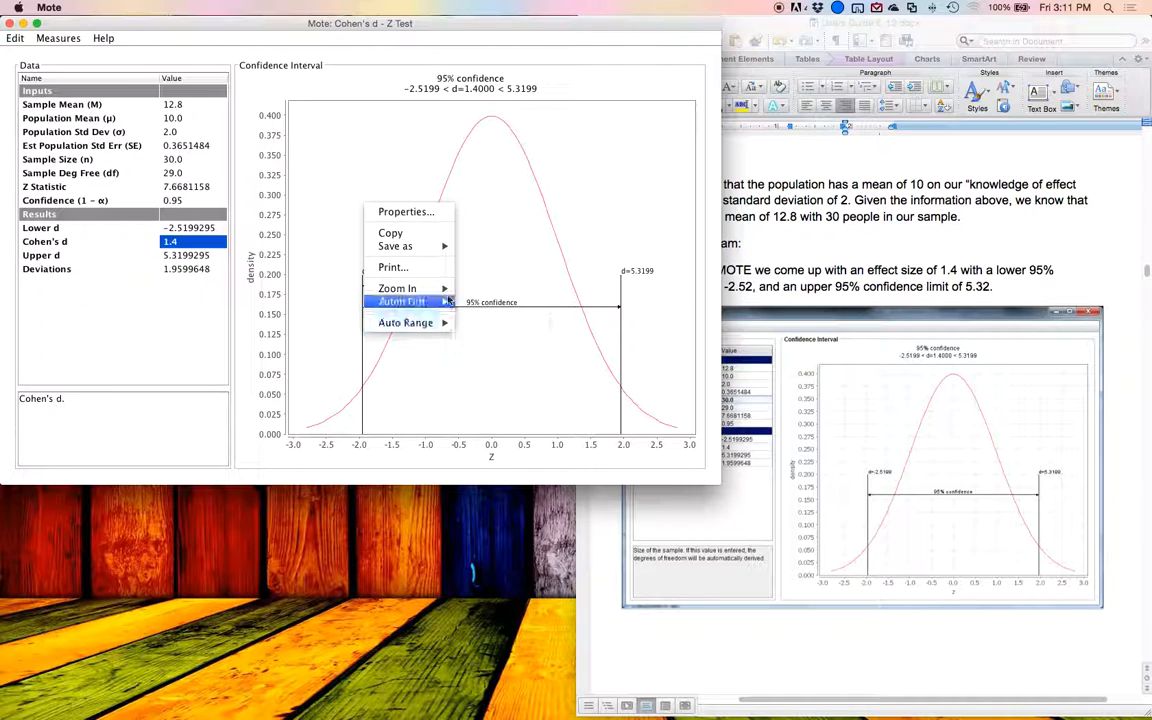
{"action": "left_click", "coordinate": [431, 211]}
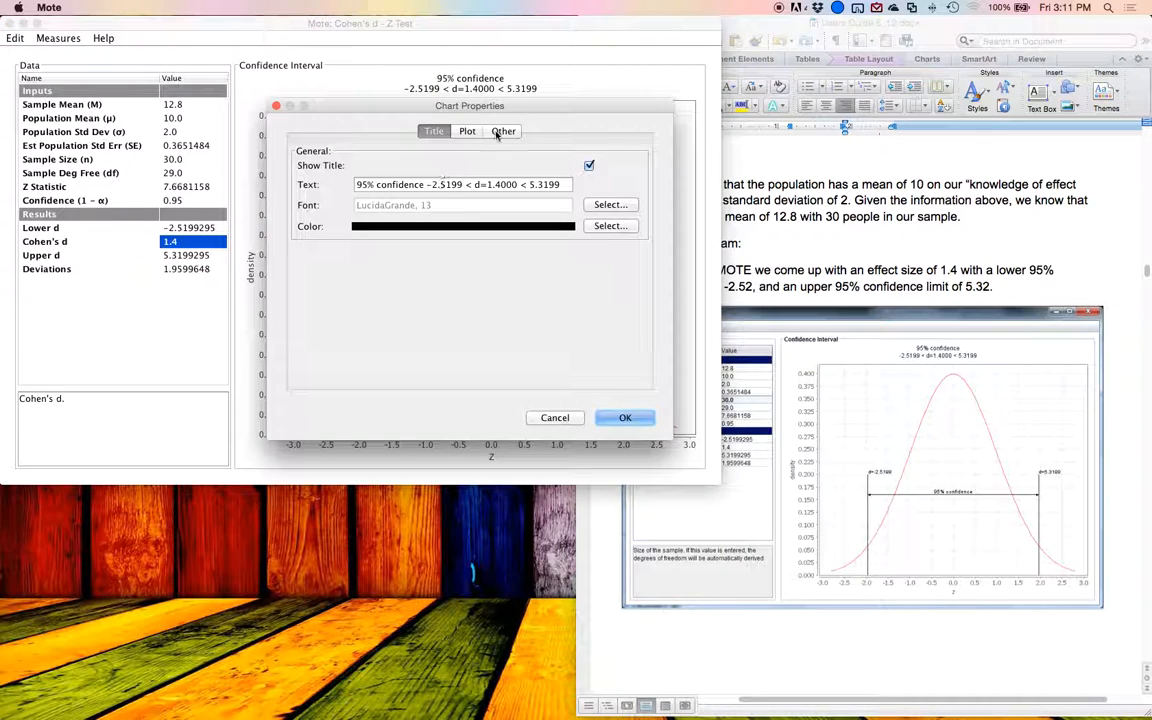
{"action": "left_click", "coordinate": [473, 131]}
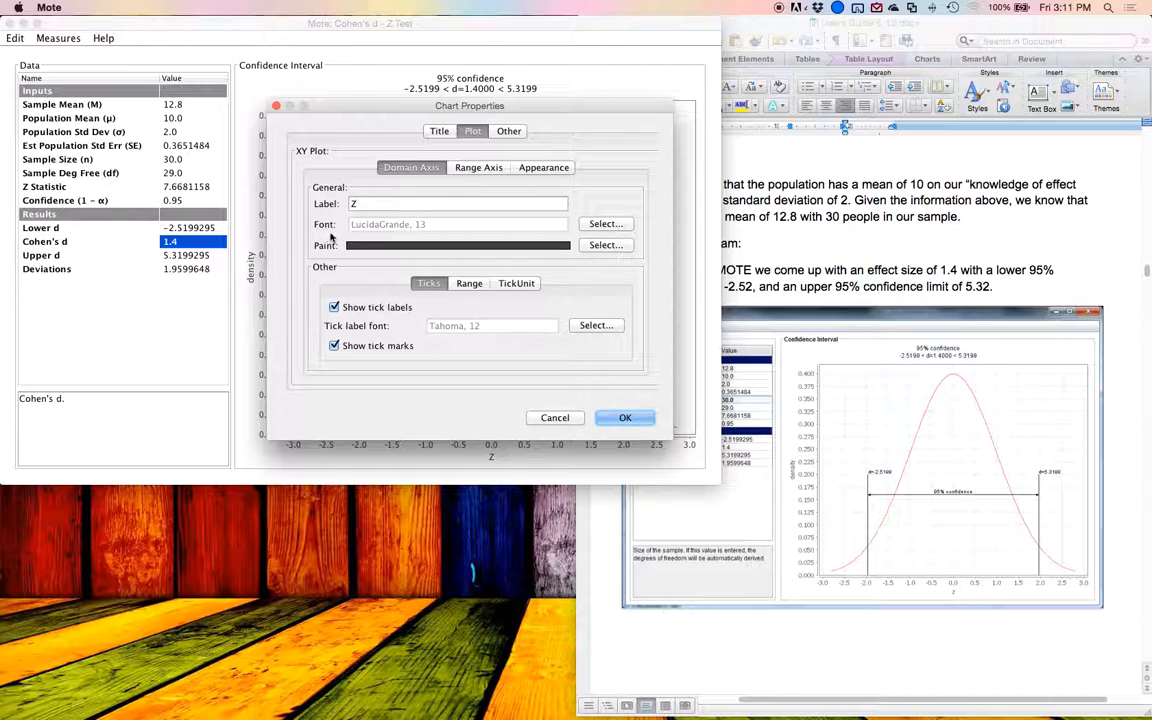
{"action": "left_click", "coordinate": [536, 169]}
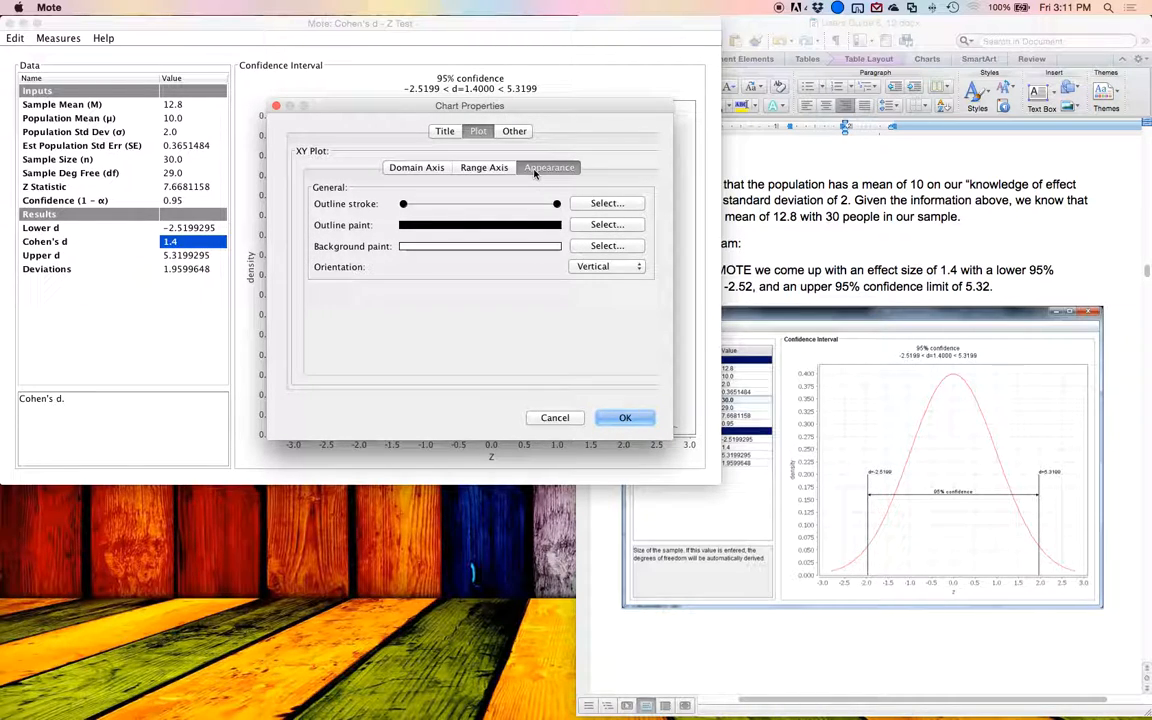
{"action": "left_click", "coordinate": [514, 131]}
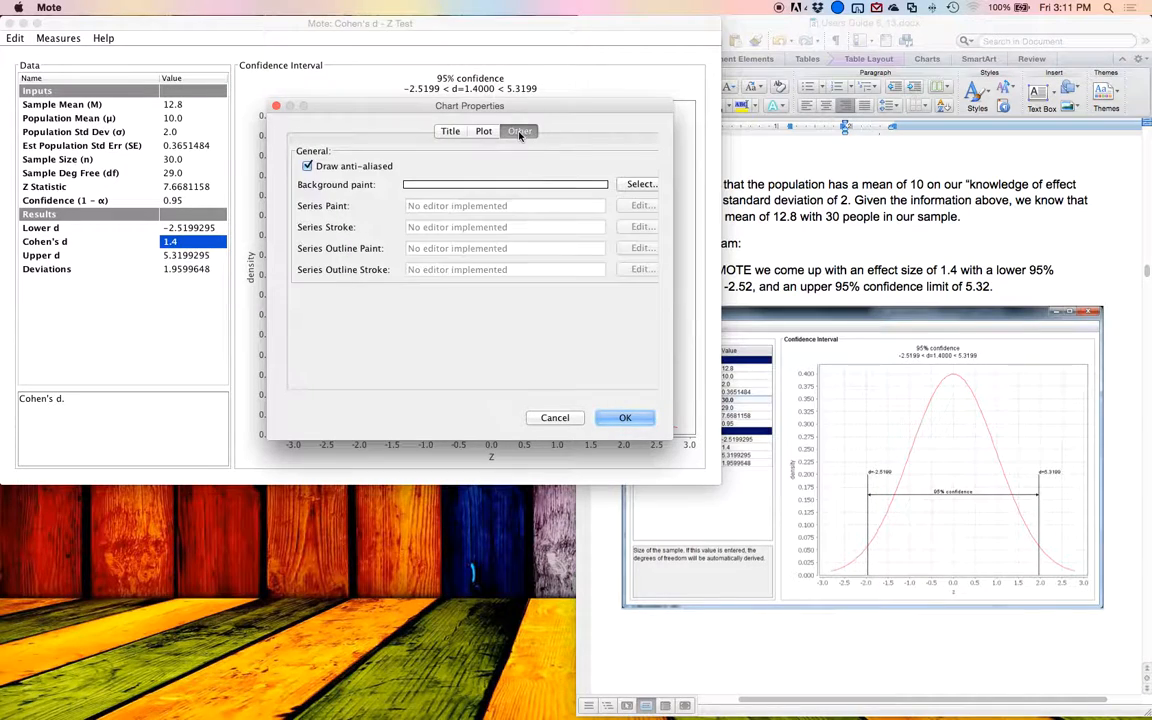
{"action": "left_click", "coordinate": [610, 418]}
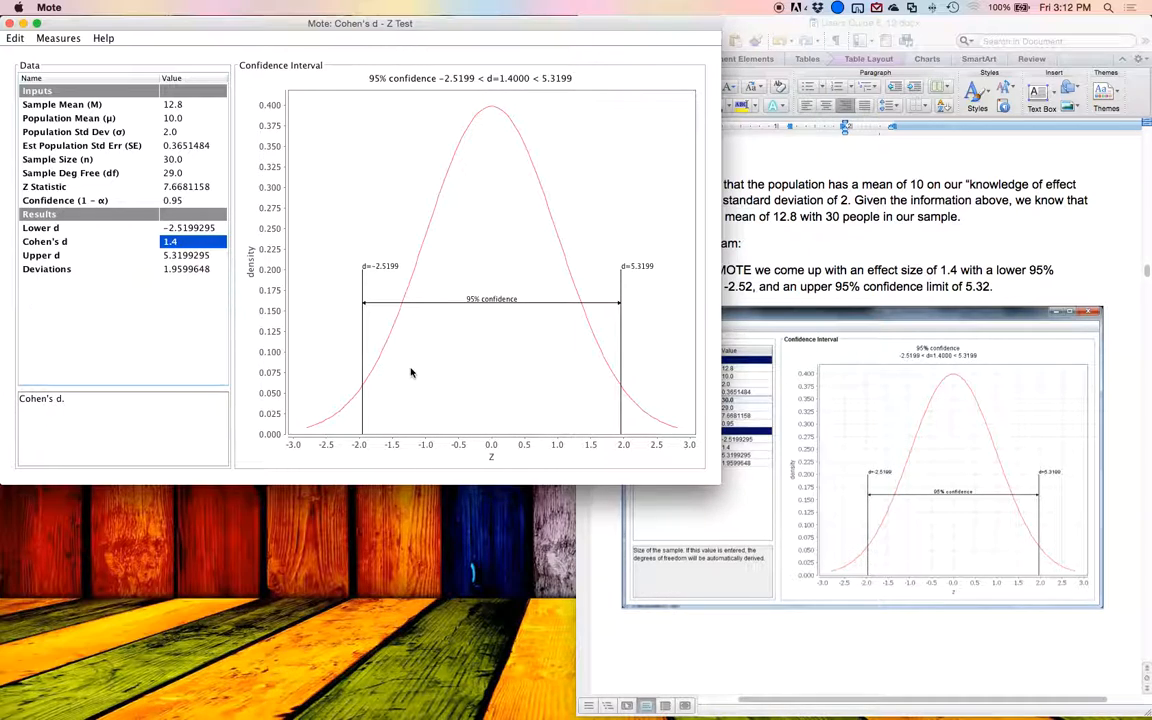
Step: Find the Single Sample t-test section in the Word guide and read its two formulas for Cohen's d
{"action": "scroll", "coordinate": [785, 341], "scroll_direction": "down", "scroll_amount": 3}
{"action": "scroll", "coordinate": [785, 341], "scroll_direction": "down", "scroll_amount": 15}
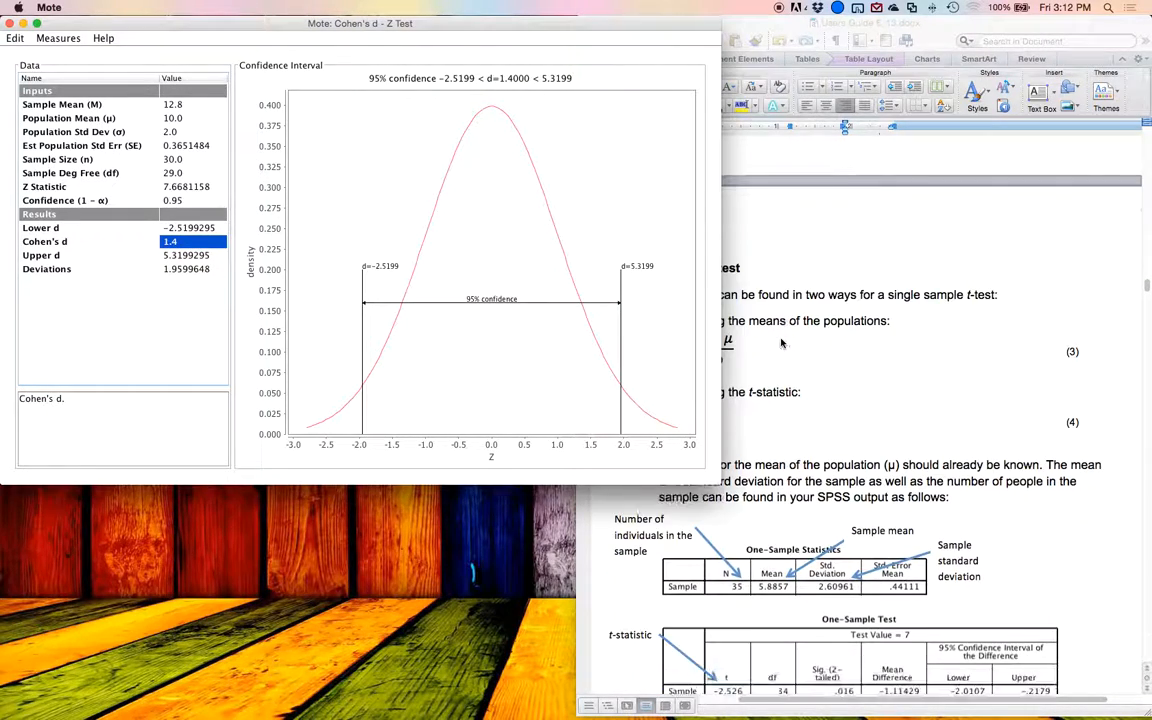
{"action": "left_click", "coordinate": [816, 338]}
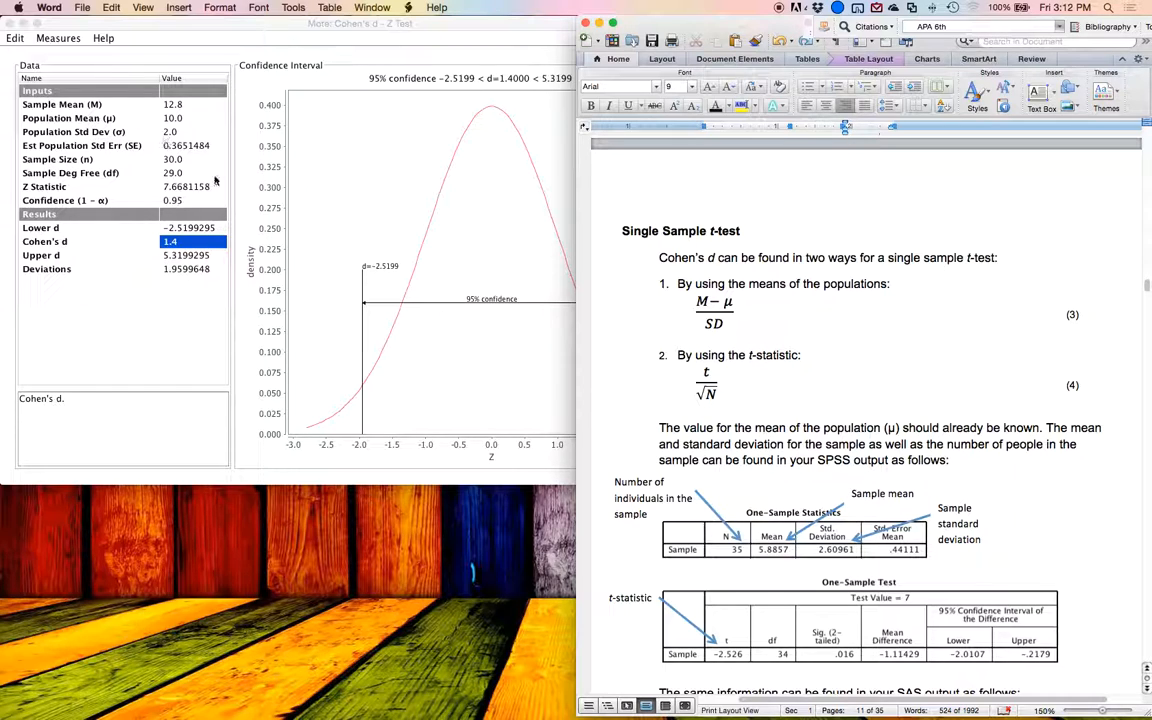
Step: Switch to Mote and change the measure to Cohen's d – Single Sample t Test
{"action": "left_click", "coordinate": [150, 23]}
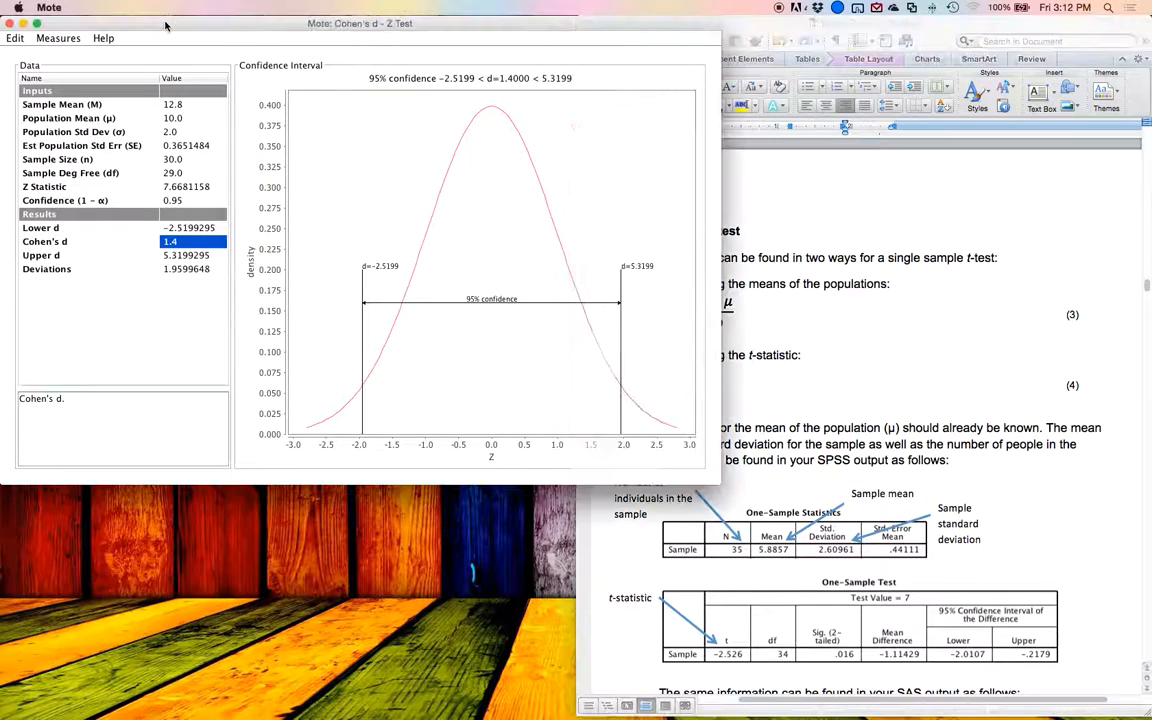
{"action": "left_click", "coordinate": [56, 39]}
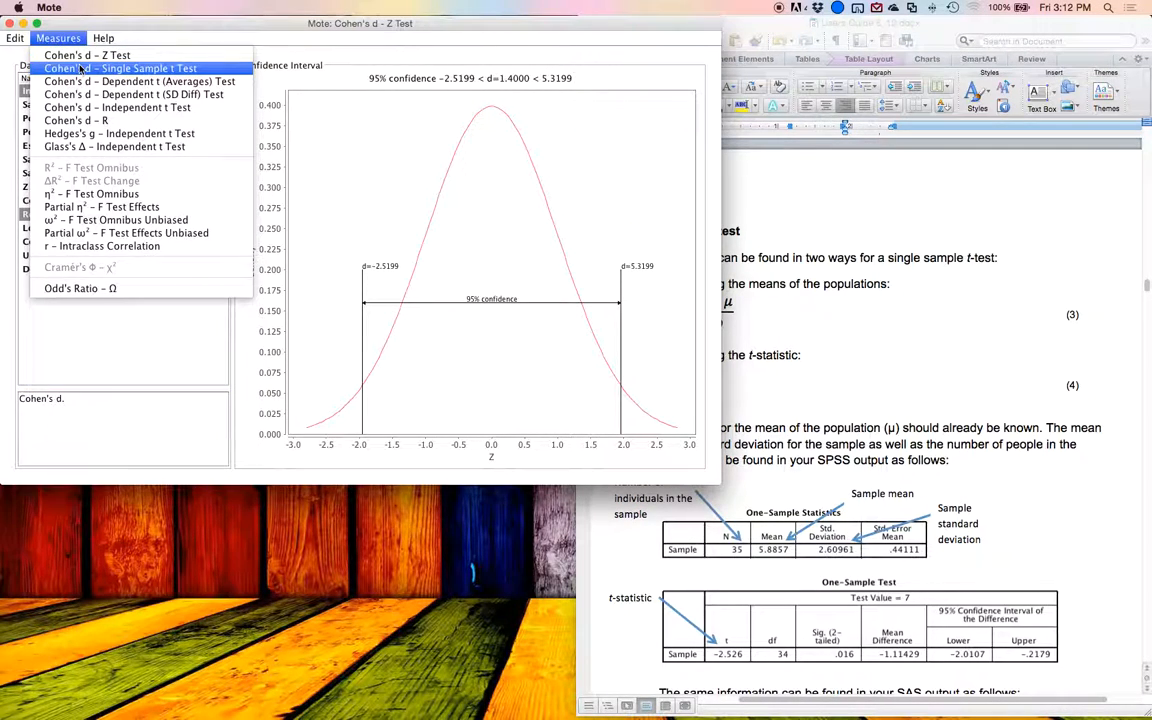
{"action": "left_click", "coordinate": [80, 69]}
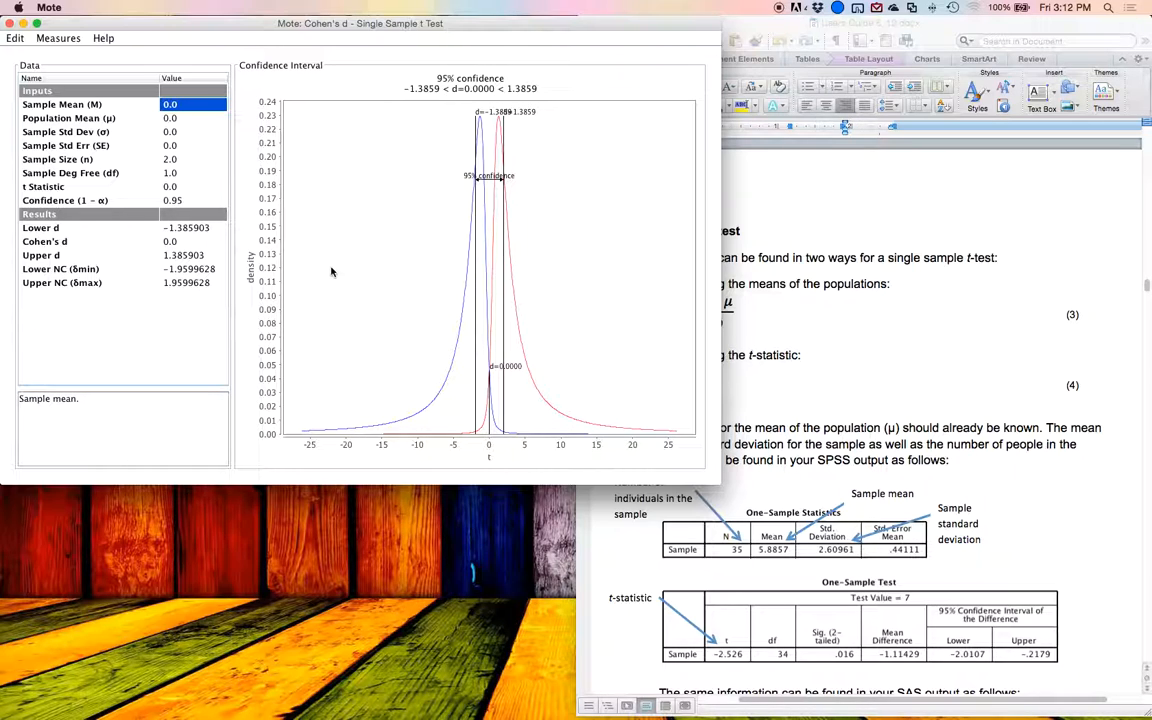
Step: Switch to the Word guide and examine the single sample t-test's SPSS output, SAS output and worked example
{"action": "left_click", "coordinate": [918, 288]}
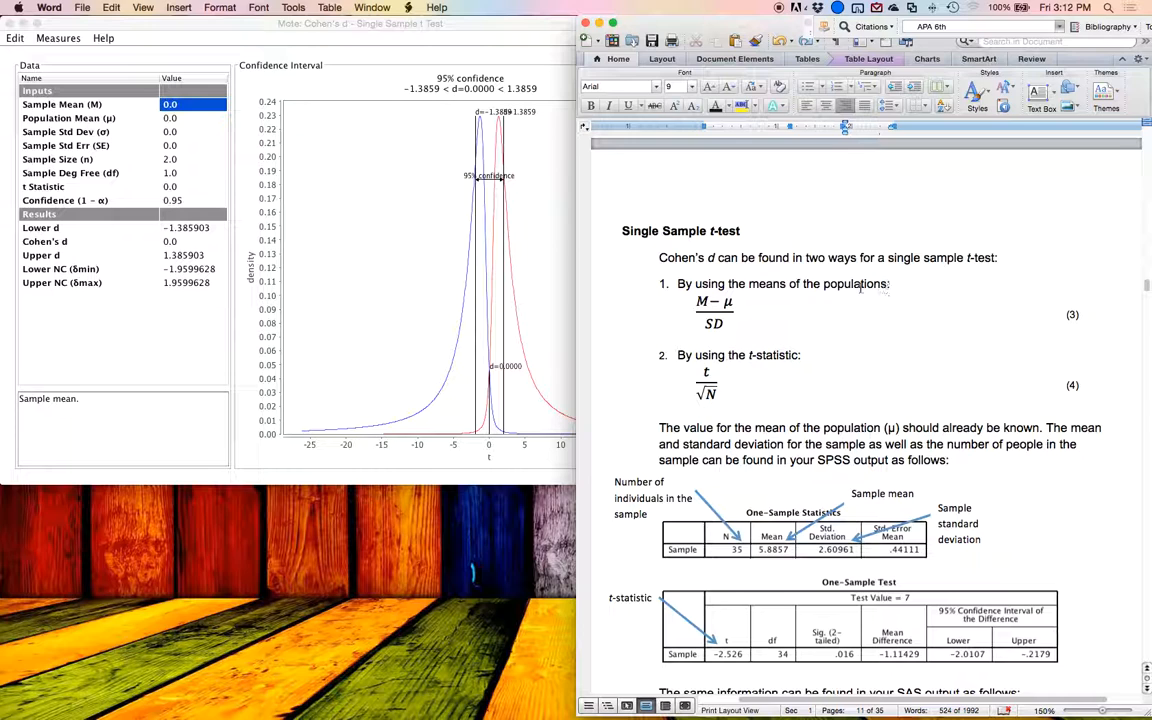
{"action": "scroll", "coordinate": [815, 283], "scroll_direction": "down", "scroll_amount": 5}
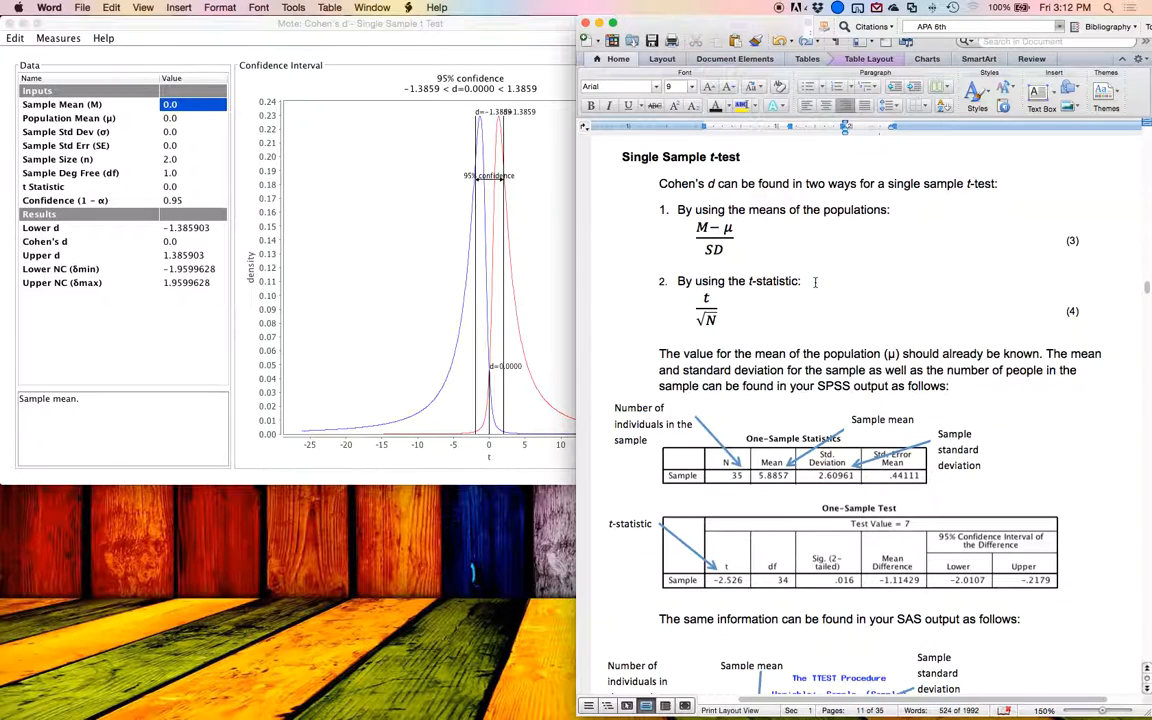
{"action": "scroll", "coordinate": [815, 283], "scroll_direction": "down", "scroll_amount": 1}
{"action": "scroll", "coordinate": [815, 283], "scroll_direction": "down", "scroll_amount": 1}
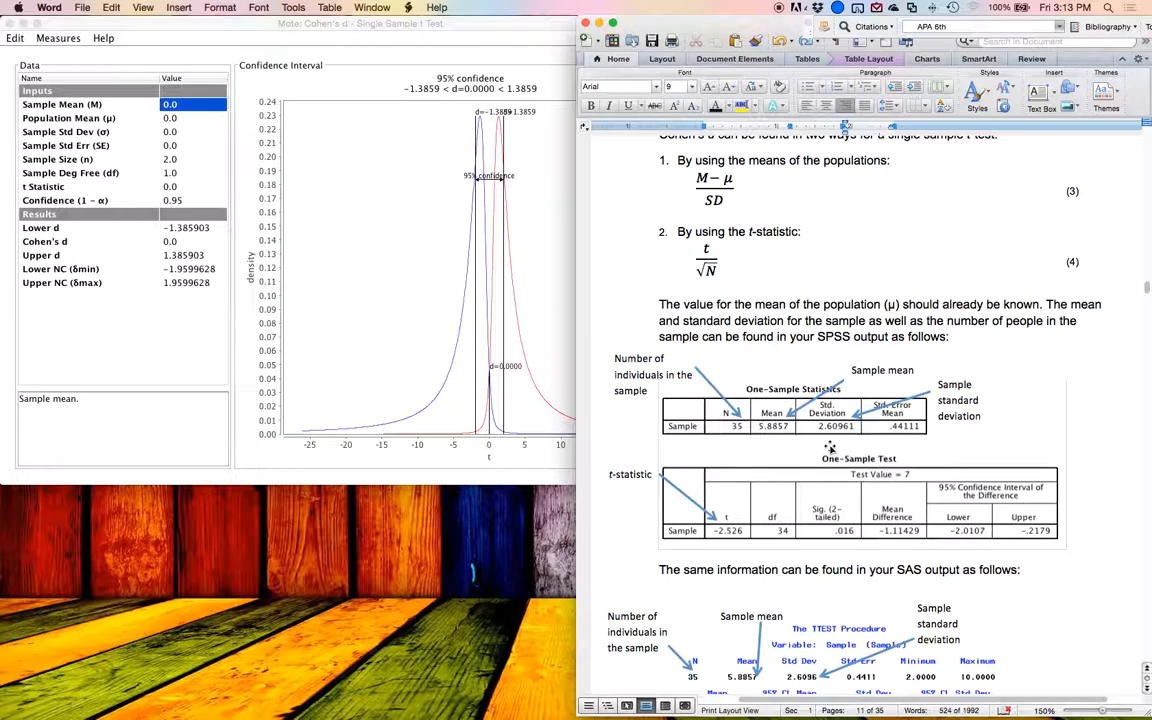
{"action": "scroll", "coordinate": [829, 447], "scroll_direction": "left", "scroll_amount": 3}
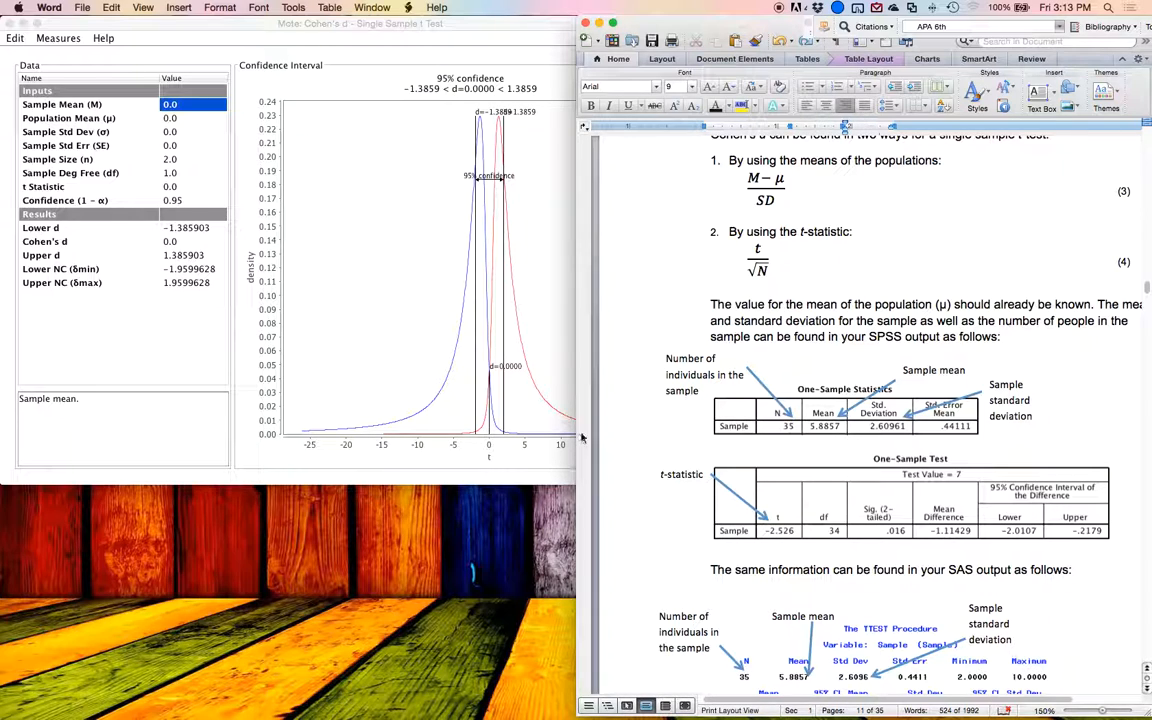
{"action": "scroll", "coordinate": [751, 383], "scroll_direction": "down", "scroll_amount": 5}
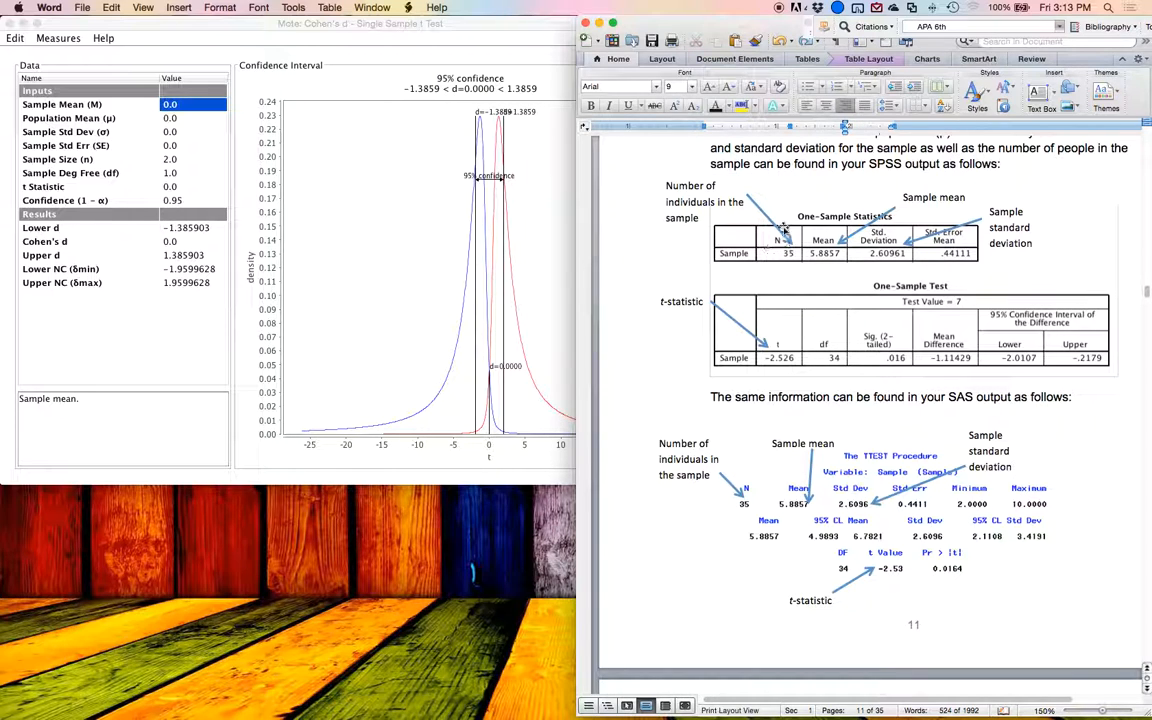
{"action": "scroll", "coordinate": [776, 227], "scroll_direction": "up", "scroll_amount": 1}
{"action": "scroll", "coordinate": [770, 245], "scroll_direction": "down", "scroll_amount": 10}
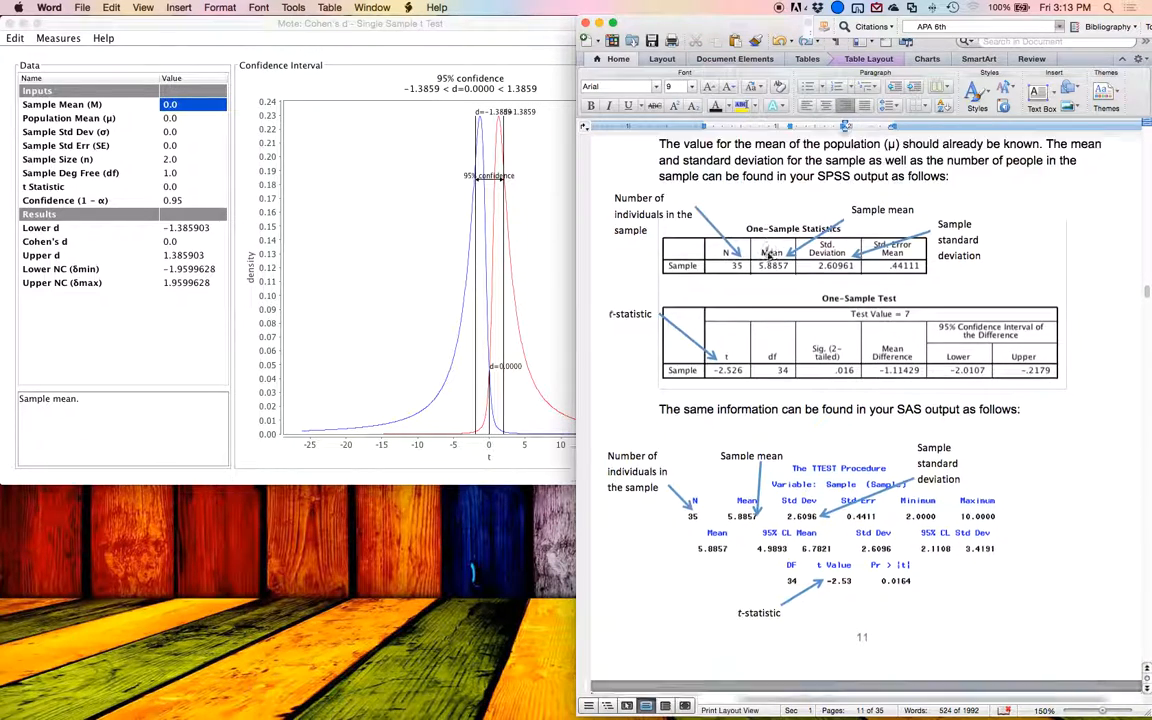
{"action": "scroll", "coordinate": [767, 256], "scroll_direction": "down", "scroll_amount": 1}
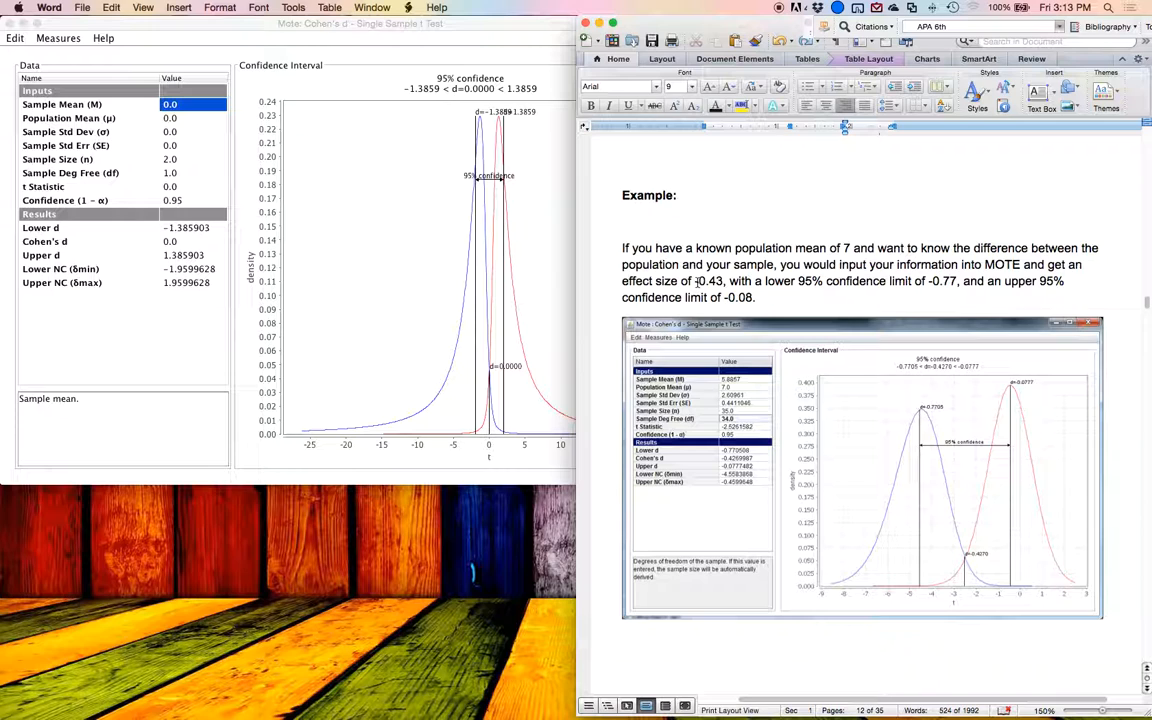
{"action": "scroll", "coordinate": [697, 281], "scroll_direction": "up", "scroll_amount": 10}
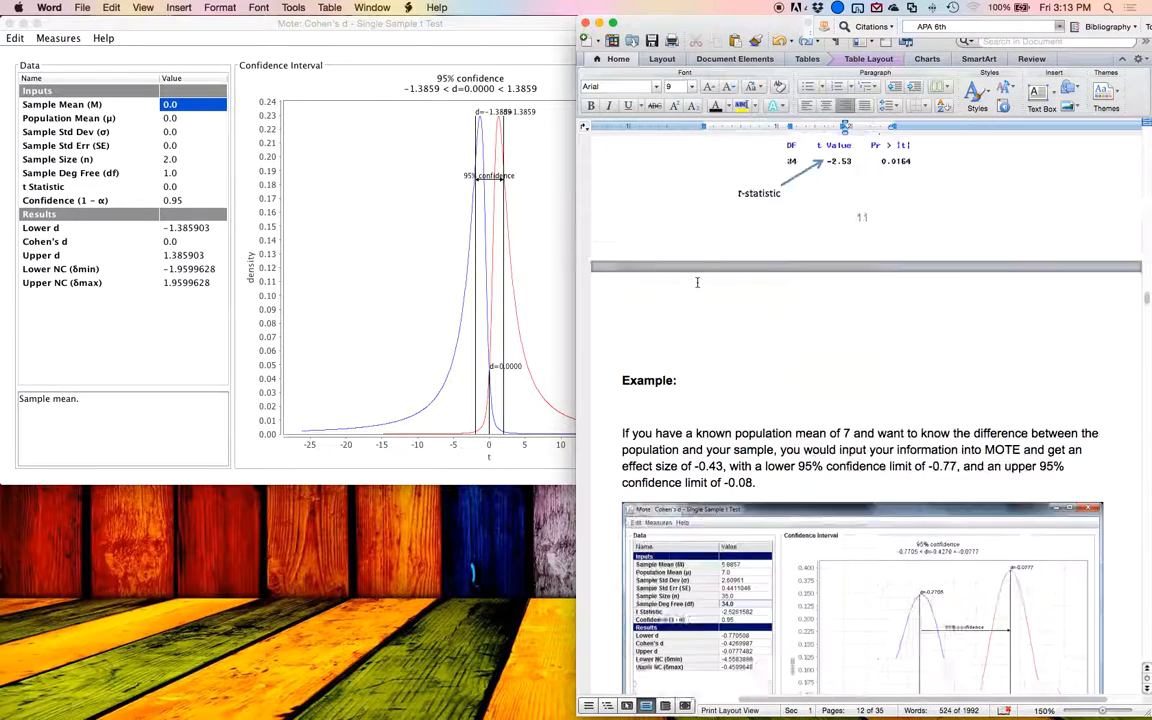
{"action": "scroll", "coordinate": [697, 281], "scroll_direction": "up", "scroll_amount": 1}
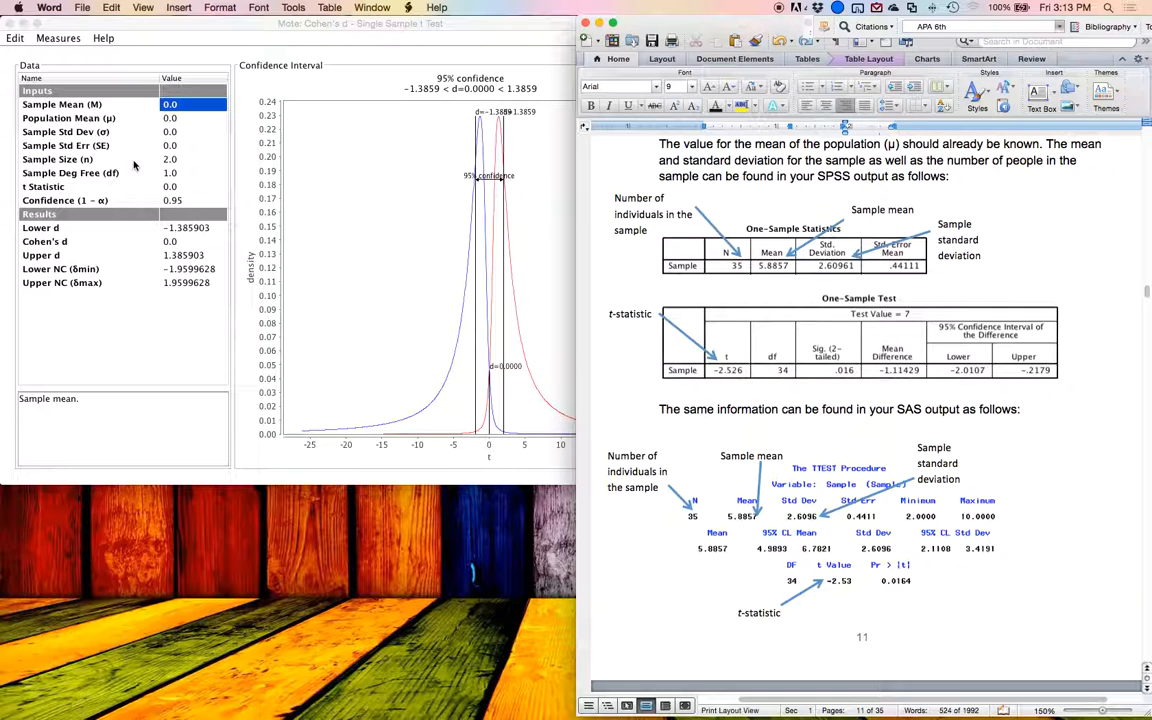
{"action": "key", "text": "Down"}
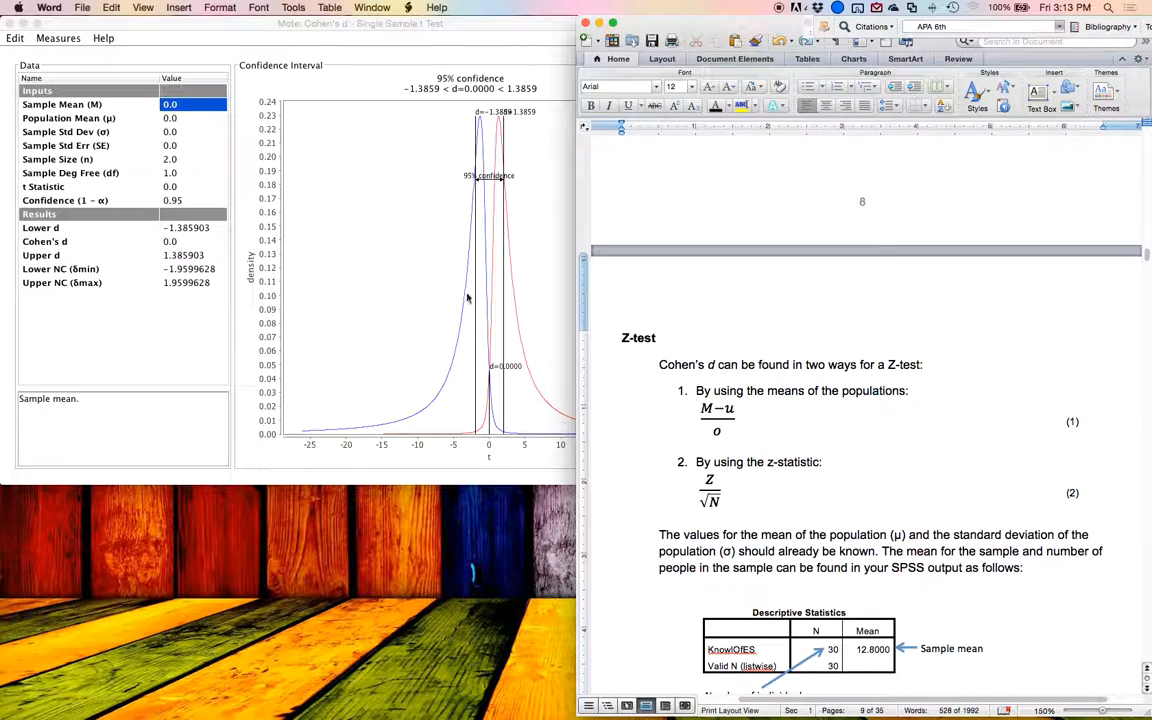
{"action": "scroll", "coordinate": [757, 348], "scroll_direction": "down", "scroll_amount": 3}
{"action": "scroll", "coordinate": [757, 349], "scroll_direction": "down", "scroll_amount": 20}
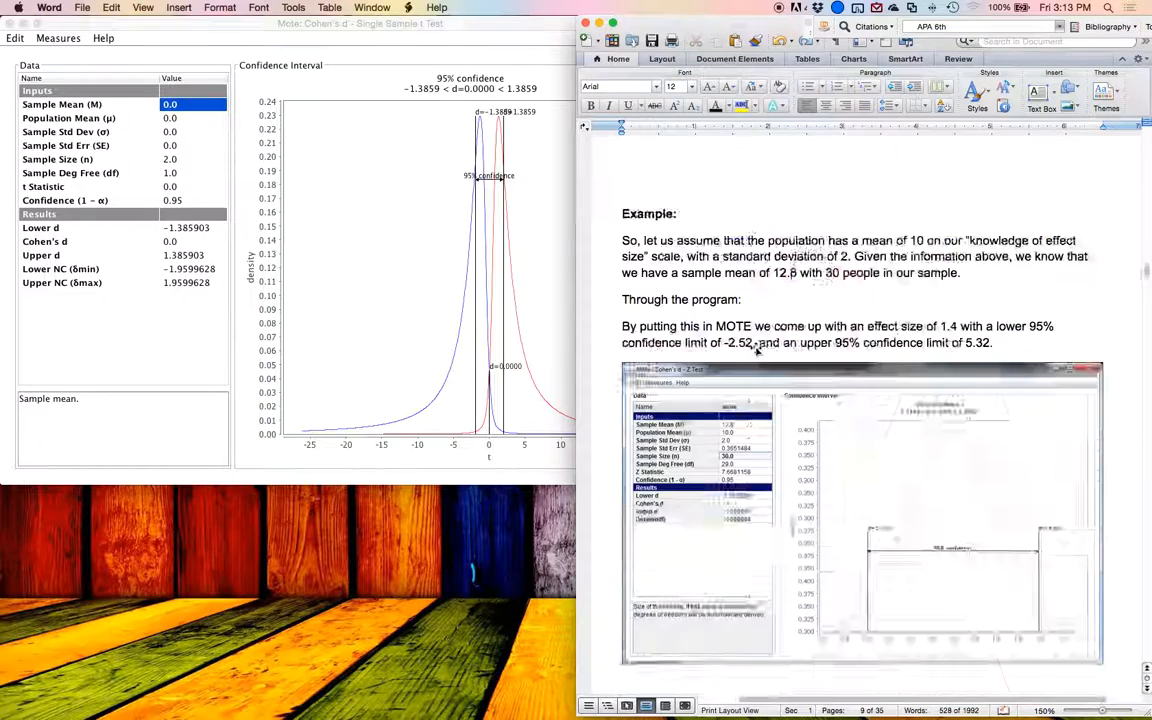
{"action": "scroll", "coordinate": [757, 349], "scroll_direction": "down", "scroll_amount": 15}
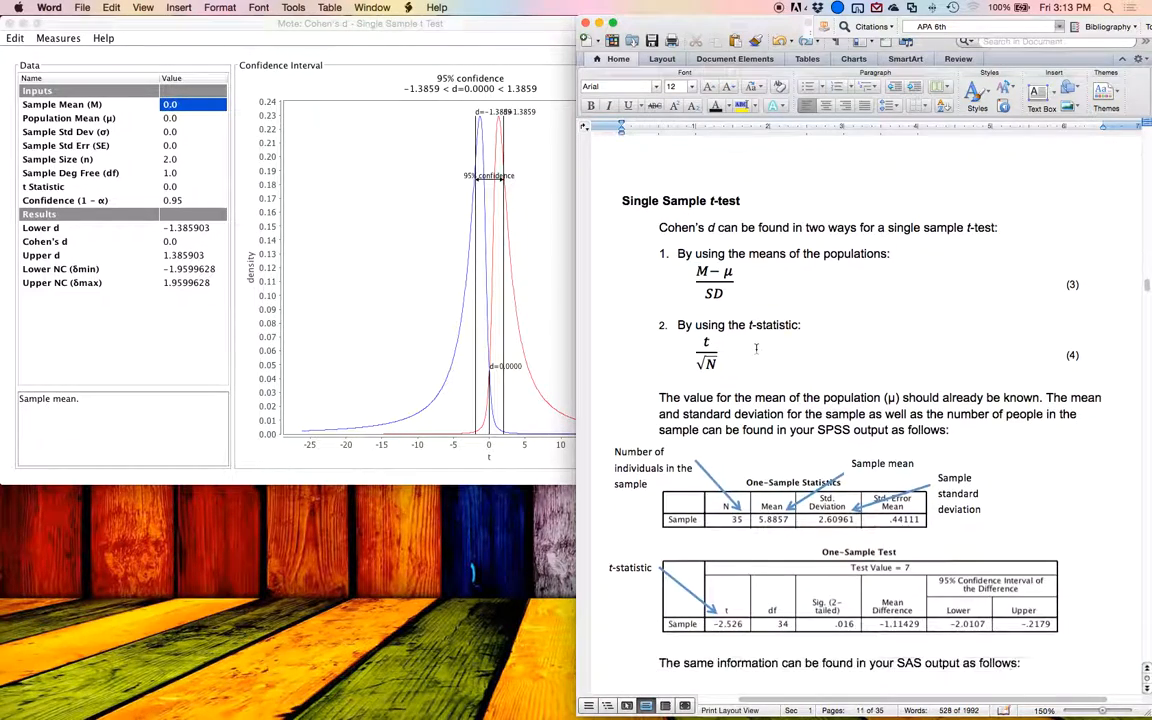
{"action": "scroll", "coordinate": [757, 348], "scroll_direction": "down", "scroll_amount": 5}
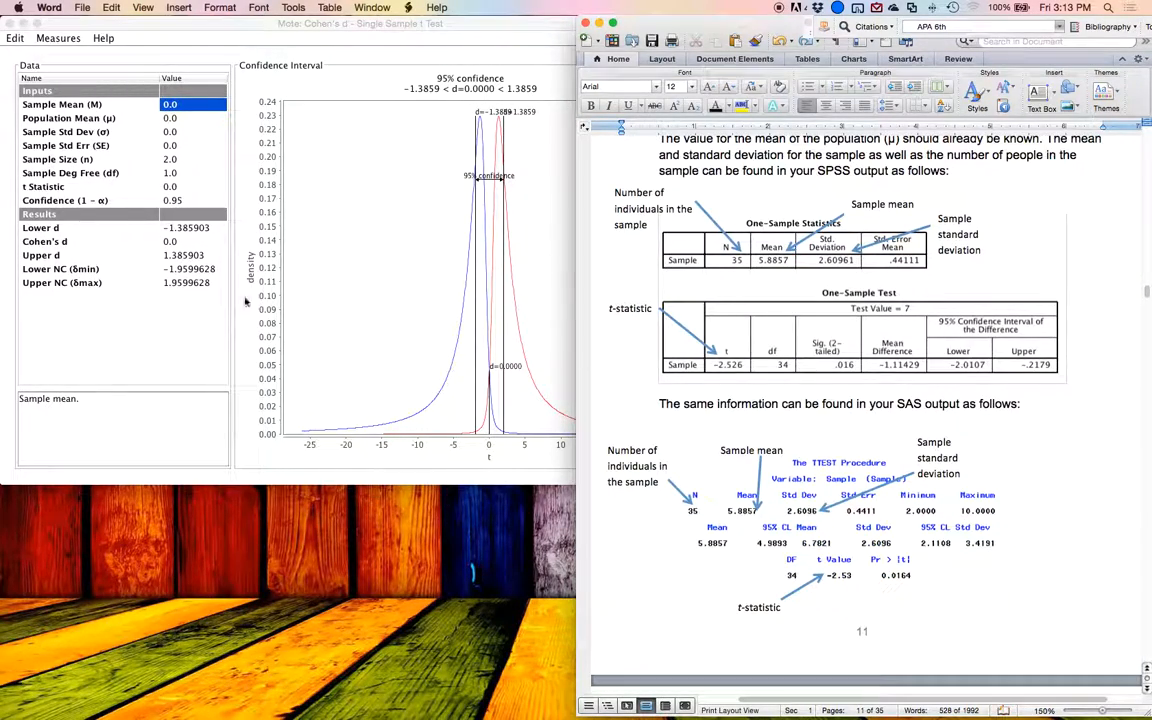
Step: Switch to Mote, set the sample size to 35, and compare the degrees of freedom with the Word guide's SPSS output
{"action": "left_click", "coordinate": [195, 241]}
{"action": "left_click", "coordinate": [165, 146]}
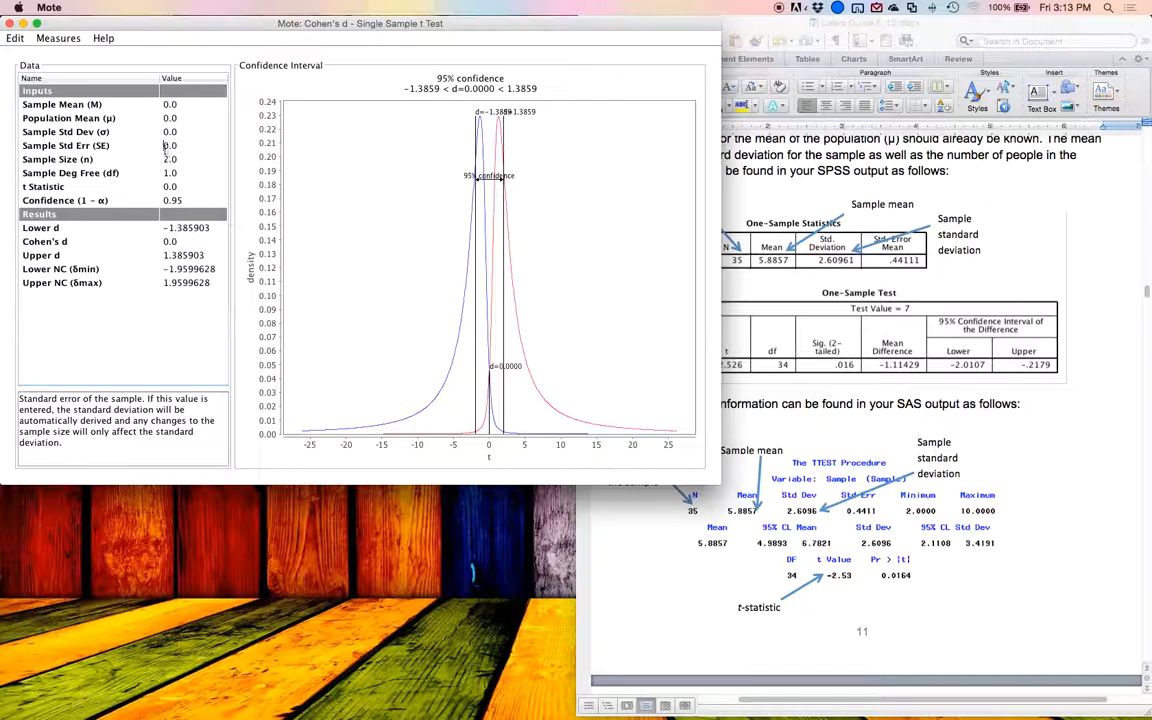
{"action": "left_click", "coordinate": [167, 154]}
{"action": "type", "text": "35"}
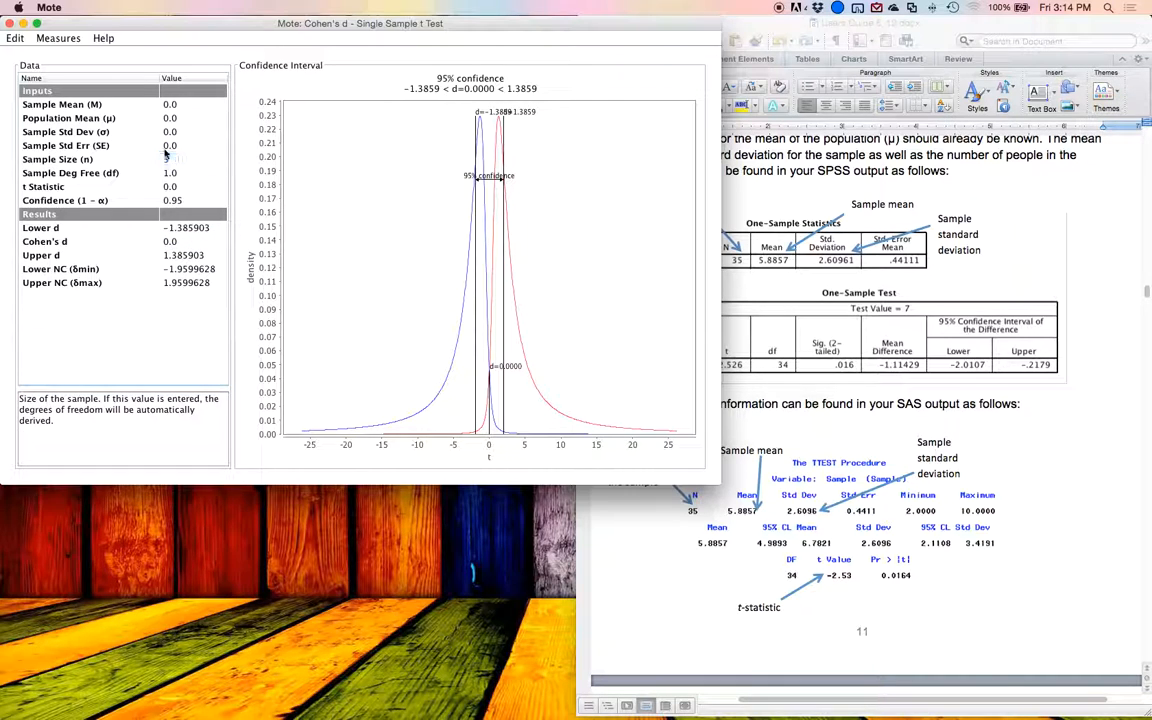
{"action": "key", "text": "Return"}
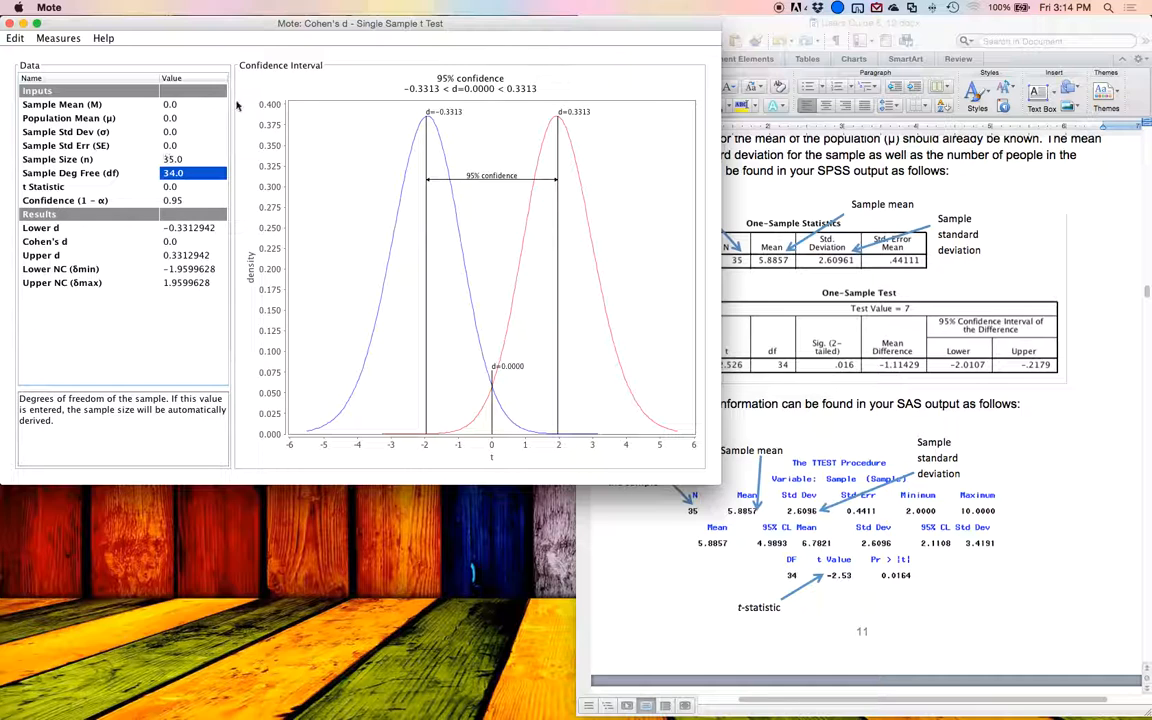
{"action": "mouse_move", "coordinate": [309, 25]}
{"action": "left_mouse_down"}
{"action": "mouse_move", "coordinate": [272, 29]}
{"action": "mouse_move", "coordinate": [320, 27]}
{"action": "mouse_move", "coordinate": [310, 27]}
{"action": "left_mouse_up"}
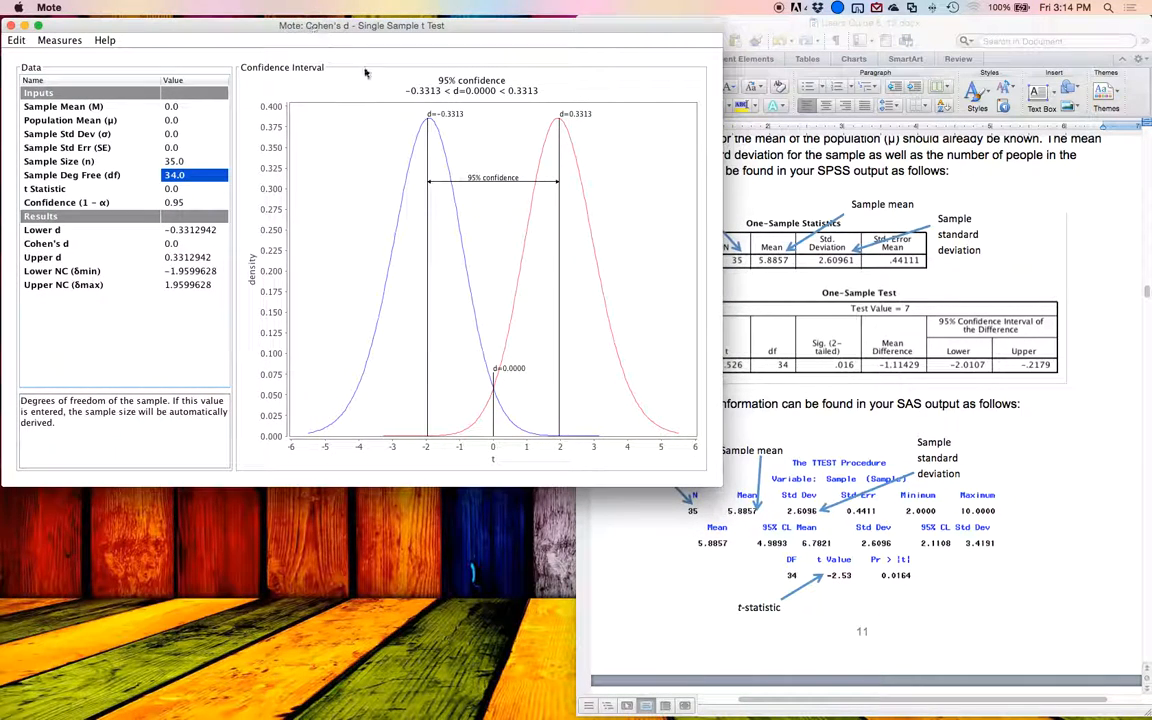
{"action": "left_click", "coordinate": [791, 305]}
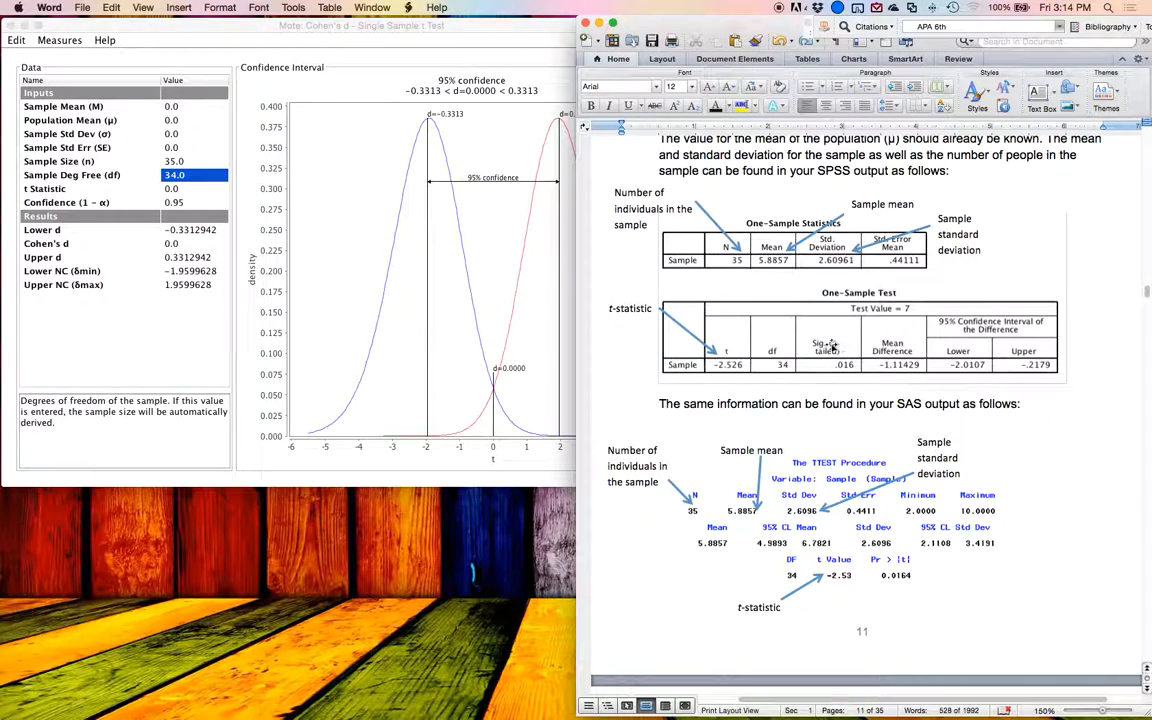
{"action": "left_click", "coordinate": [776, 346]}
Step: Switch to Mote and enter a sample mean of 5.89, a population mean of 7 and a sample standard deviation of 2.61
{"action": "left_click", "coordinate": [175, 222]}
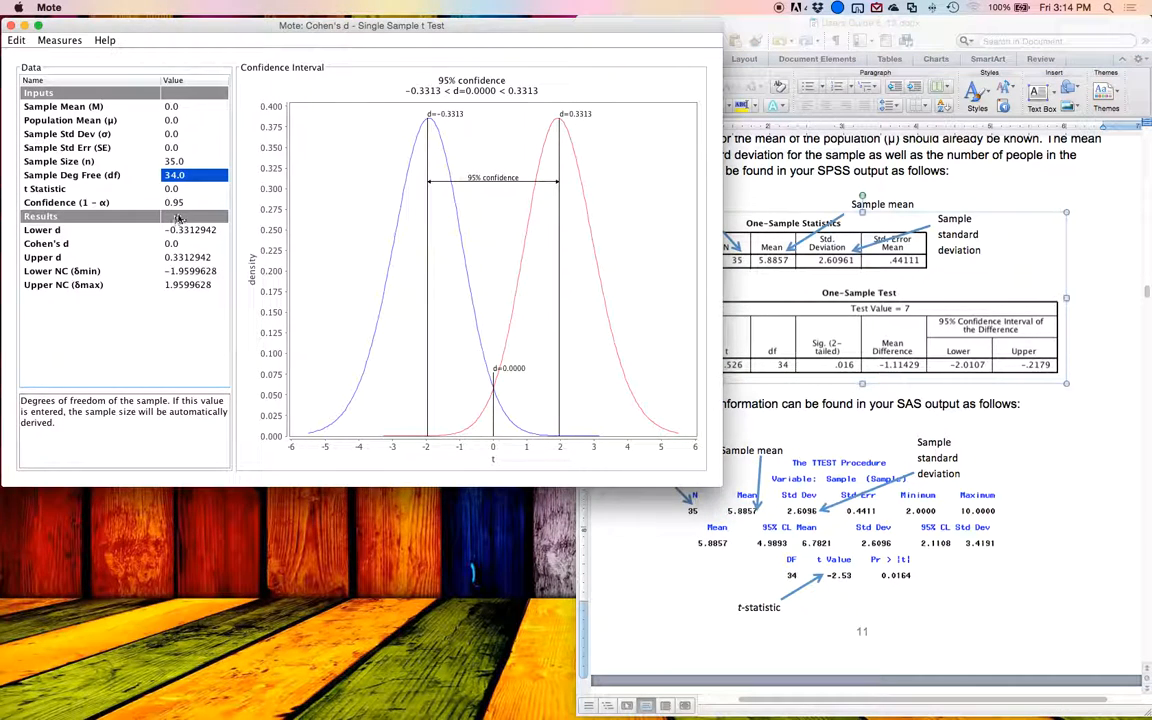
{"action": "key", "text": "Up"}
{"action": "key", "text": "Up"}
{"action": "key", "text": "Up"}
{"action": "key", "text": "Up"}
{"action": "key", "text": "Up"}
{"action": "key", "text": "Up"}
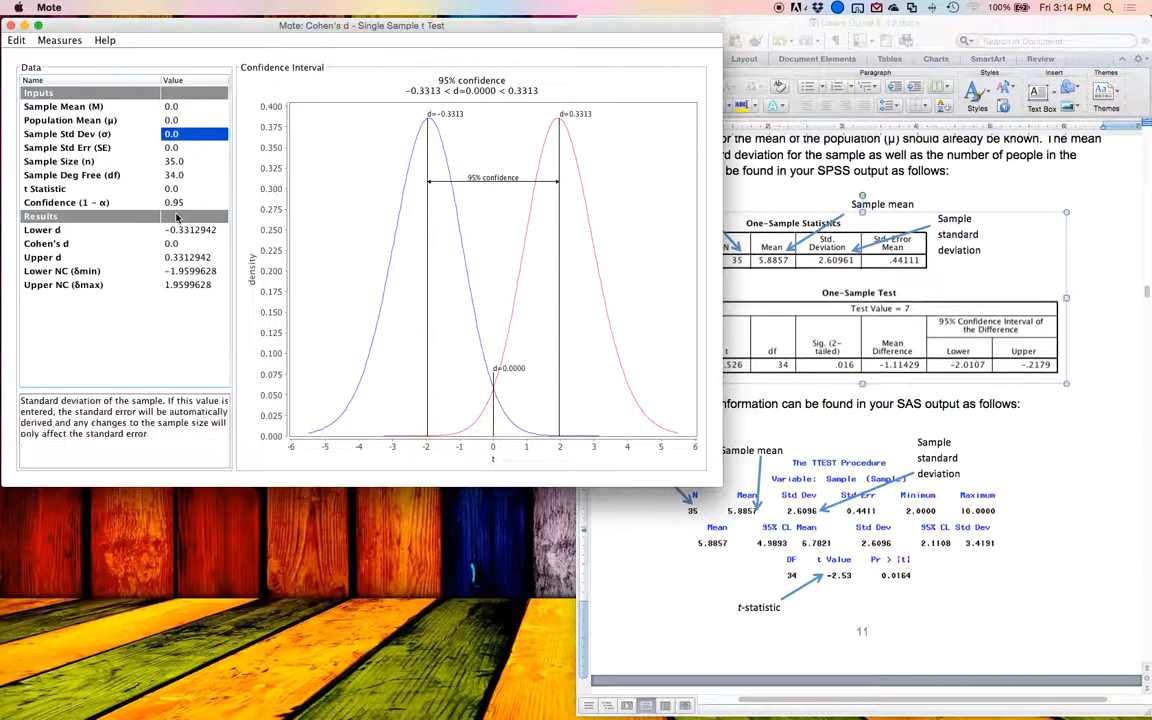
{"action": "key", "text": "Down"}
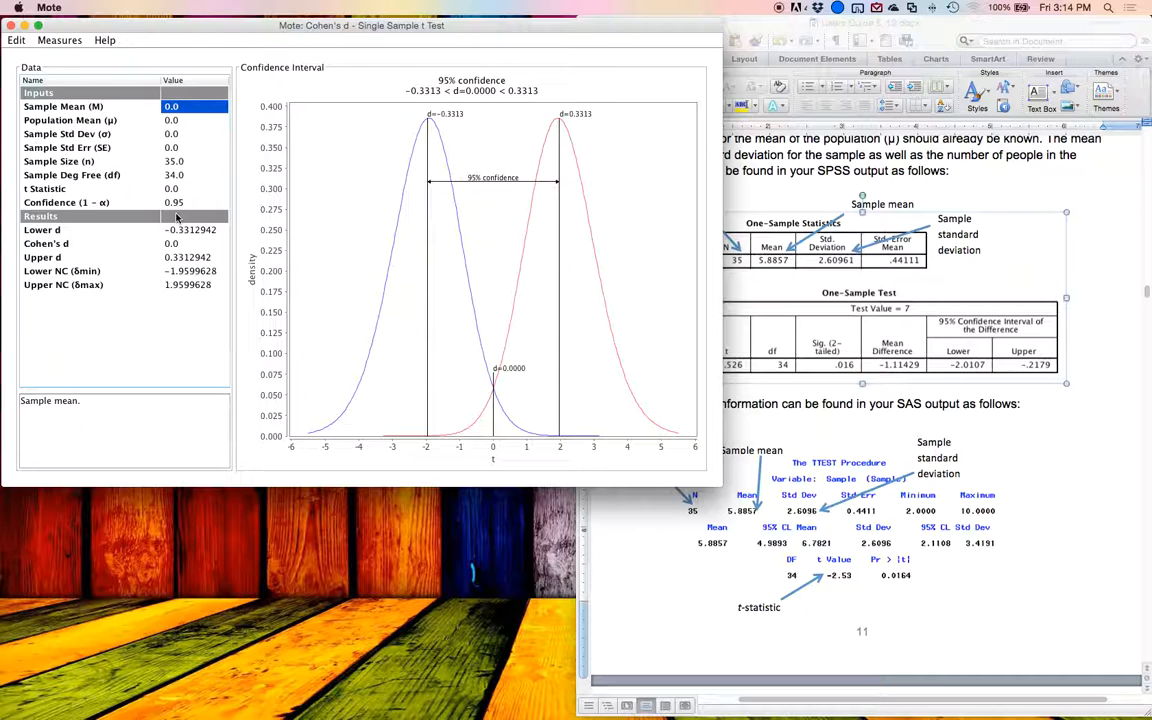
{"action": "type", "text": "5.89"}
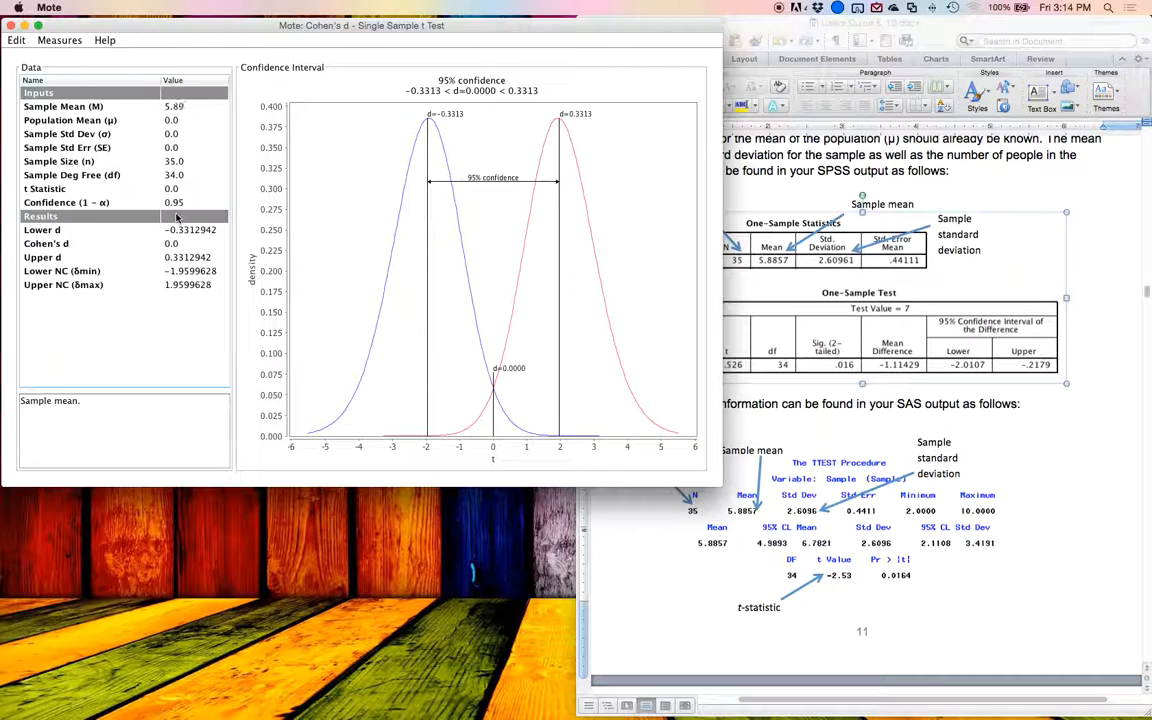
{"action": "key", "text": "Return"}
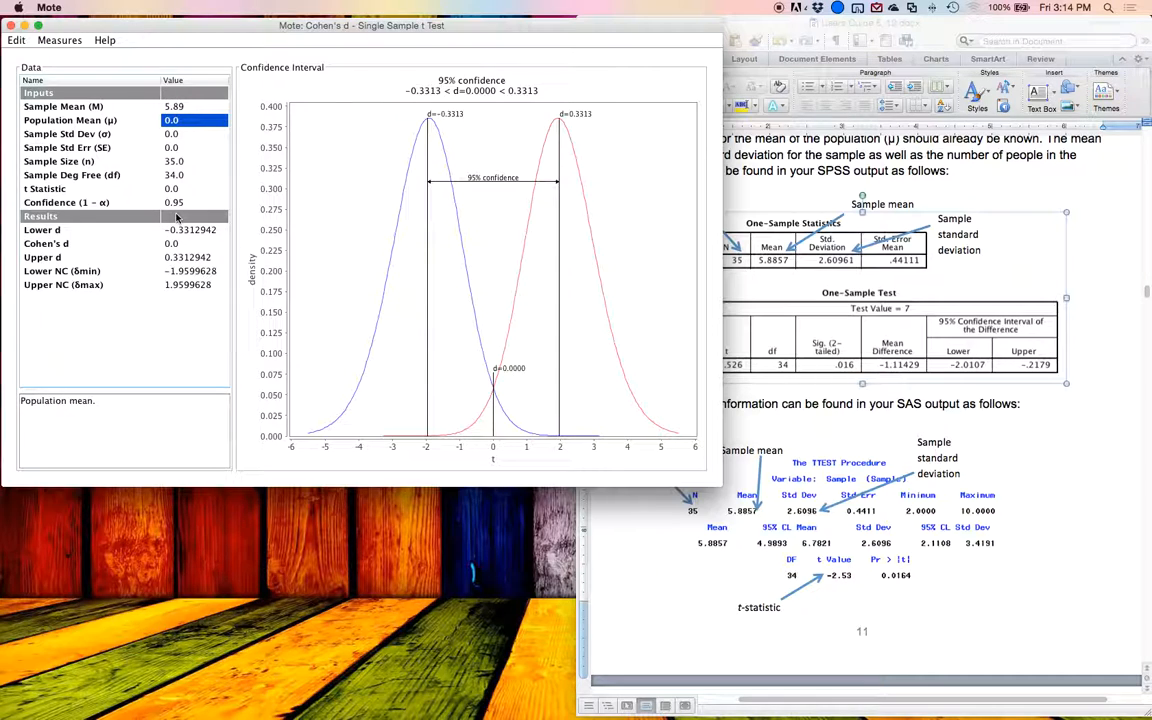
{"action": "type", "text": "7"}
{"action": "key", "text": "Return"}
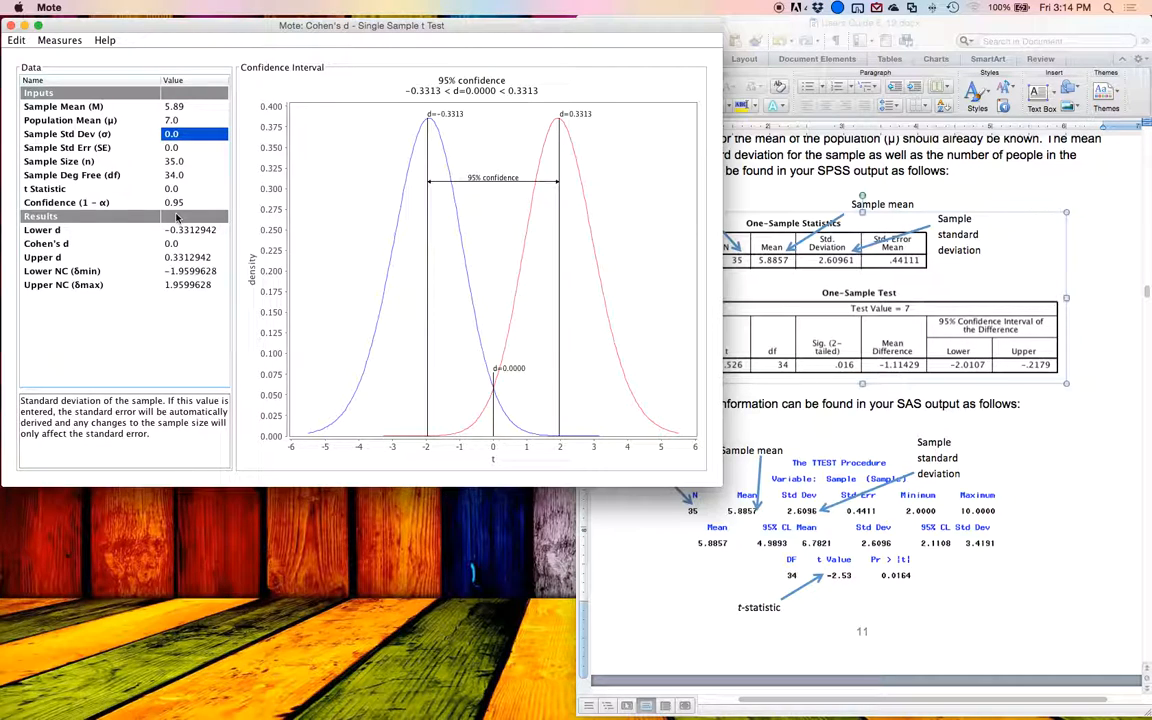
{"action": "type", "text": "2.6"}
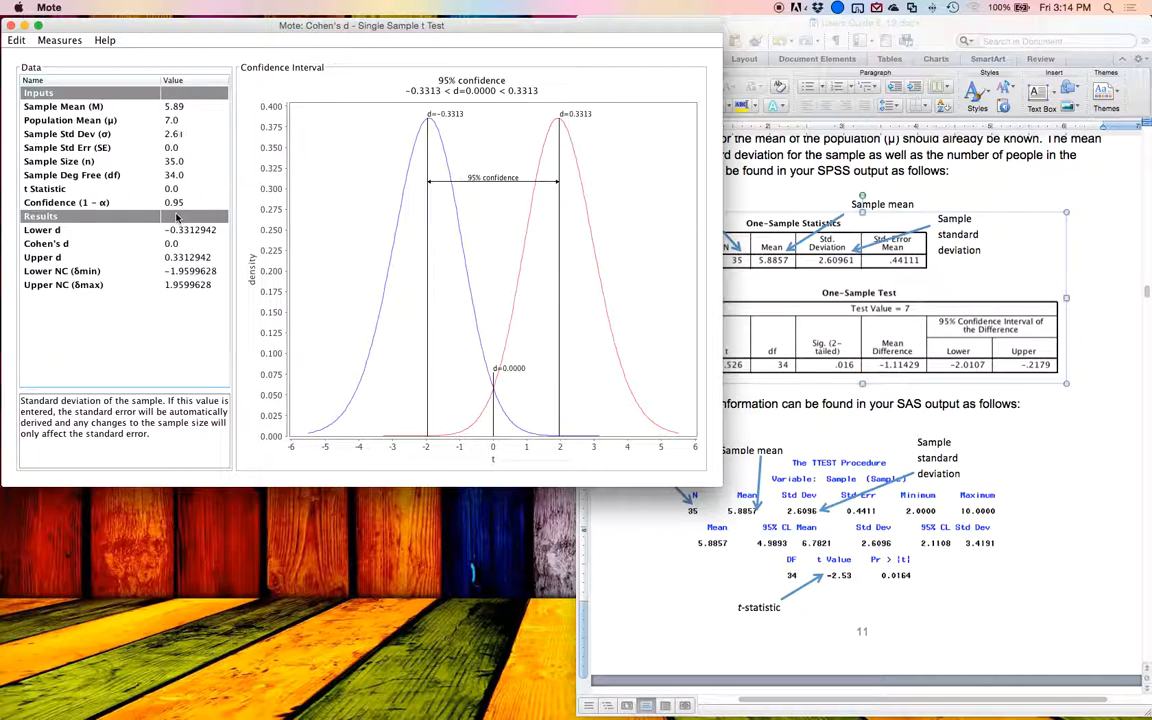
{"action": "key", "text": "Return"}
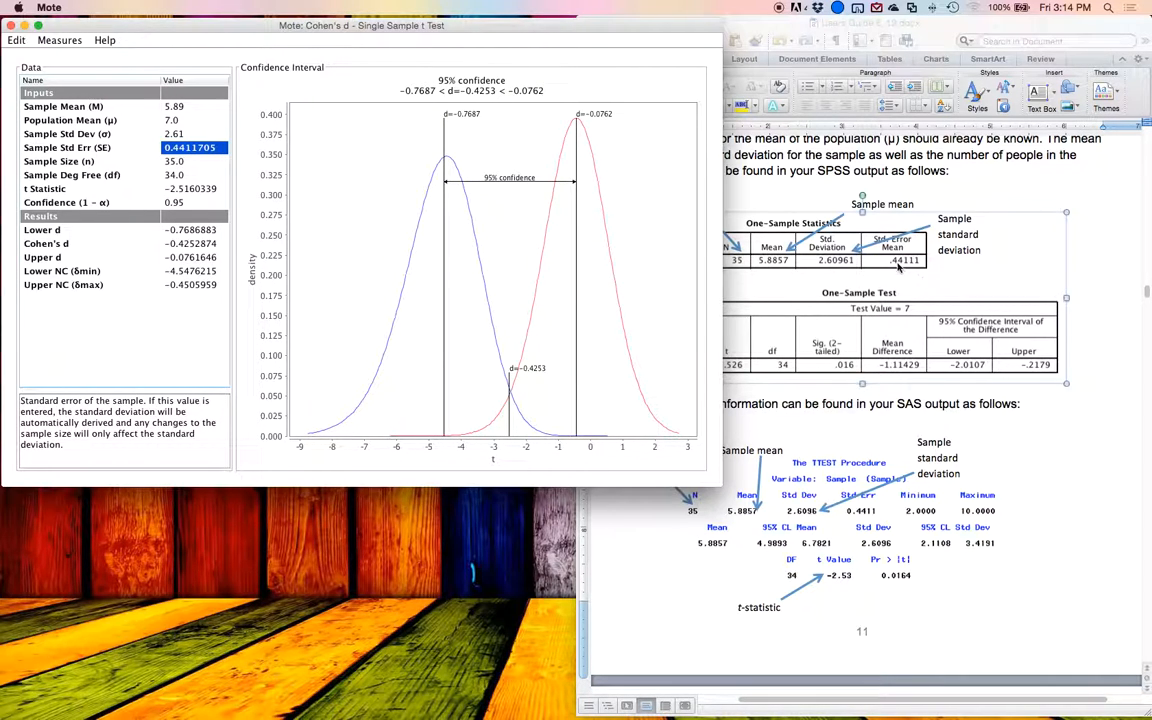
Step: Compare Mote's standard error, degrees of freedom and t statistic with the SPSS and SAS outputs in the Word guide
{"action": "left_click", "coordinate": [810, 243]}
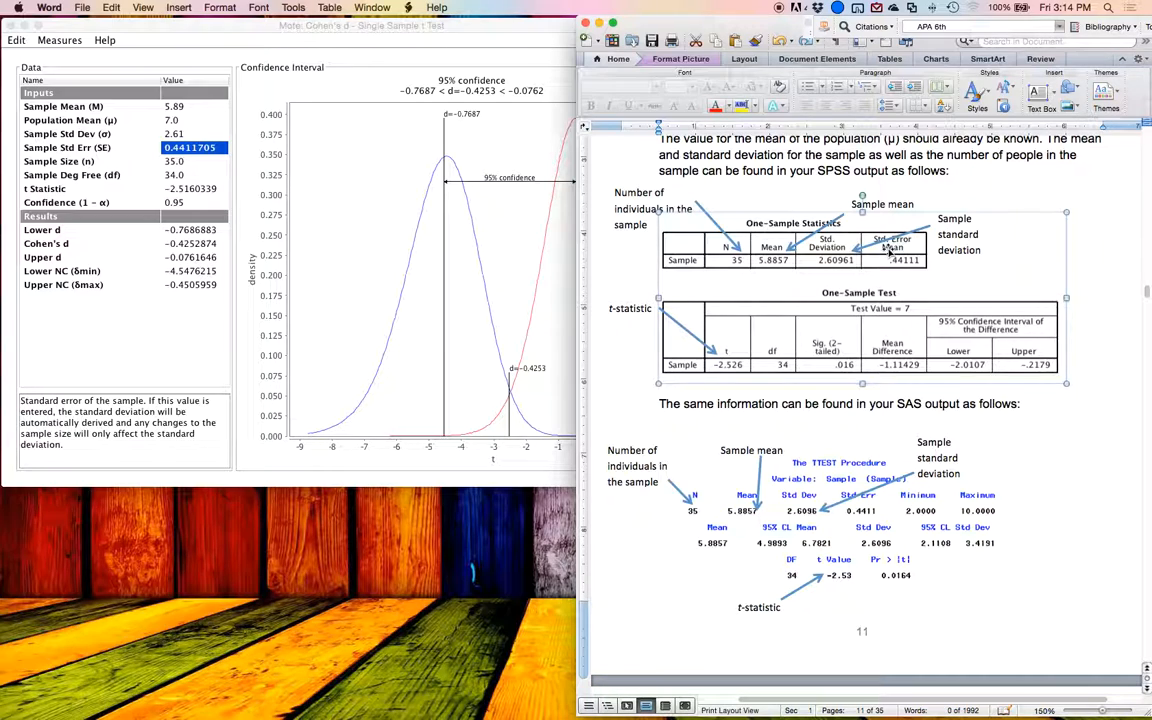
{"action": "left_click", "coordinate": [860, 513]}
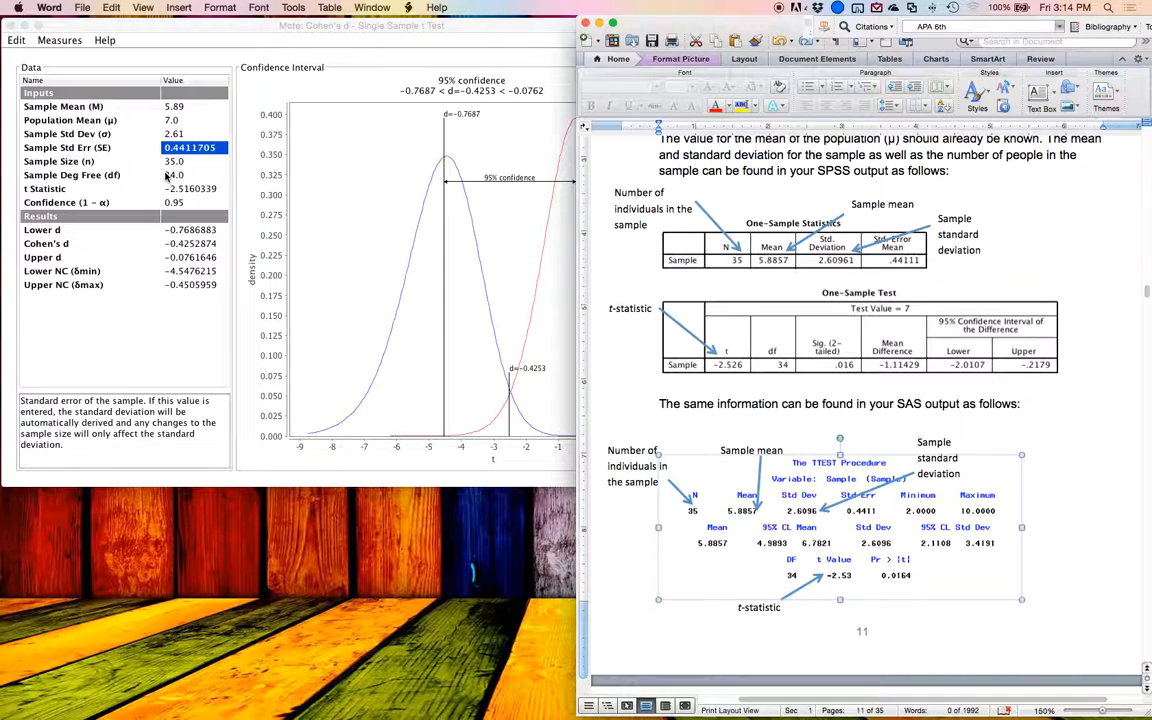
{"action": "left_click", "coordinate": [167, 176]}
{"action": "key", "text": "Return"}
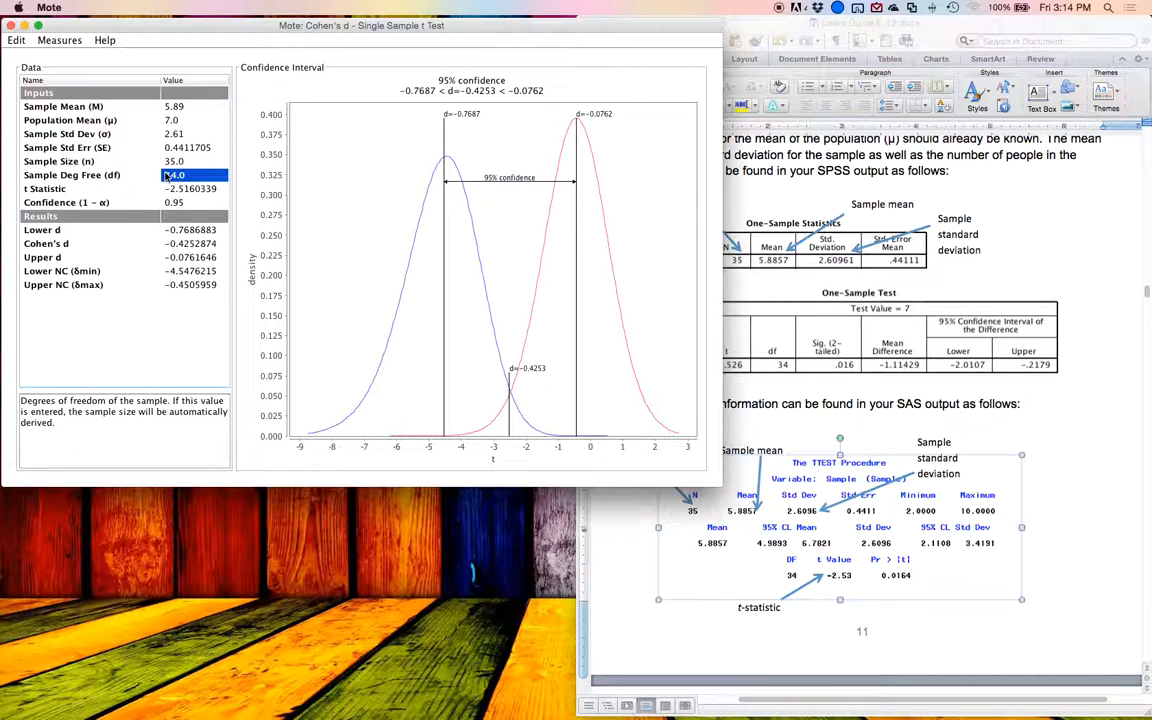
{"action": "key", "text": "Down"}
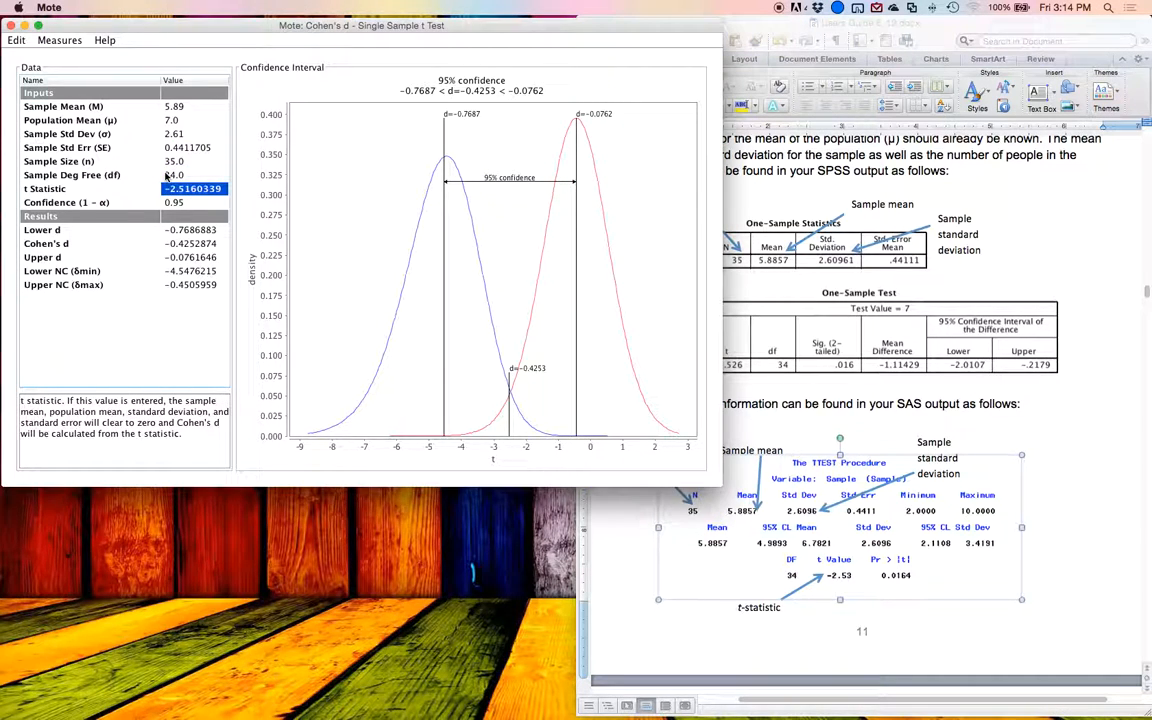
{"action": "left_click", "coordinate": [752, 313]}
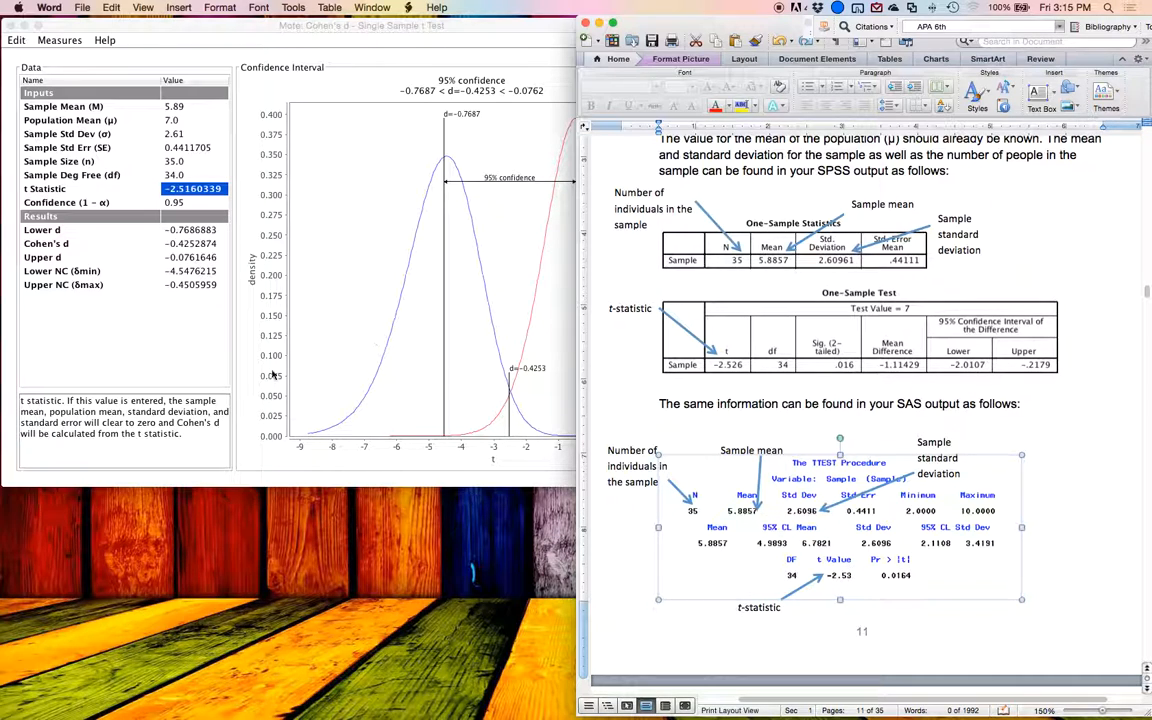
Step: Switch to Mote and examine the confidence interval chart and its available copy, save, print and zoom options
{"action": "left_click", "coordinate": [226, 219]}
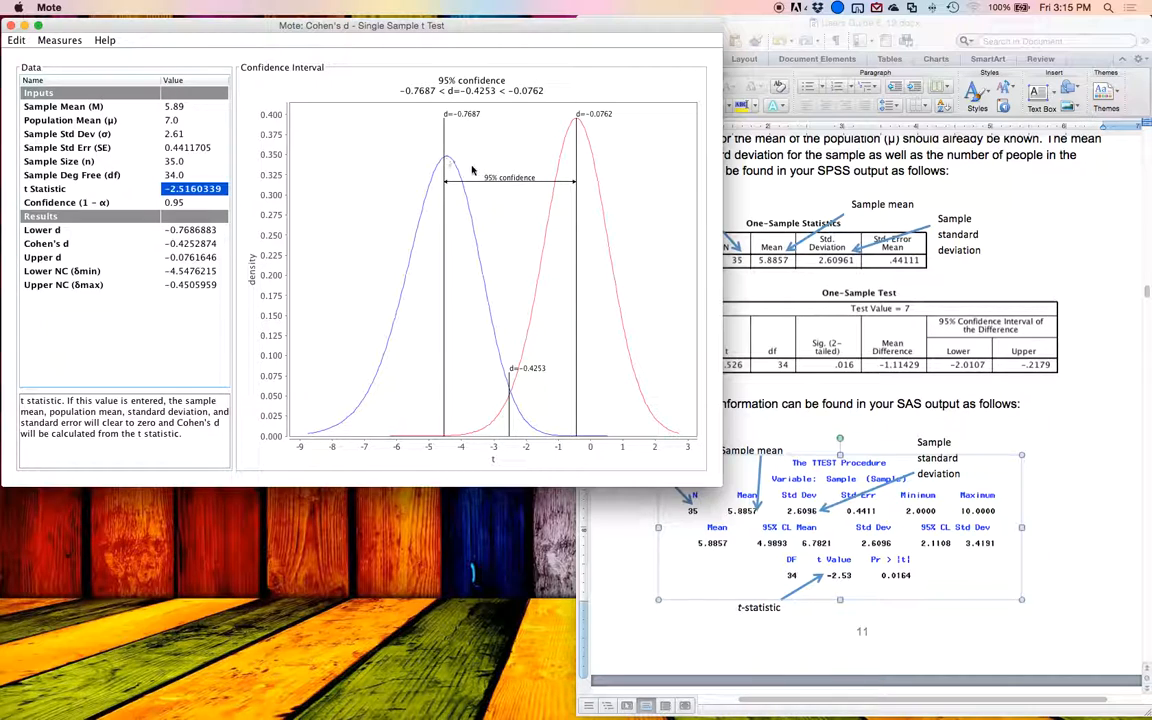
{"action": "mouse_move", "coordinate": [593, 158]}
{"action": "mouse_move", "coordinate": [437, 438]}
{"action": "right_click", "coordinate": [524, 230]}
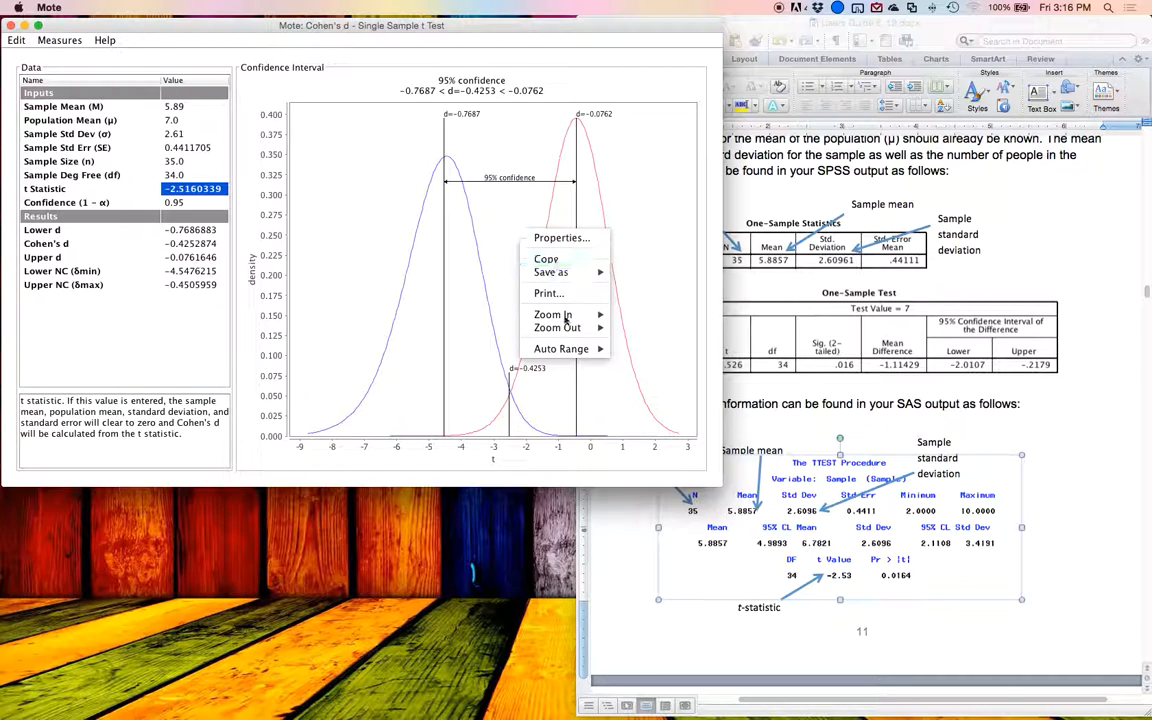
{"action": "left_click", "coordinate": [612, 351]}
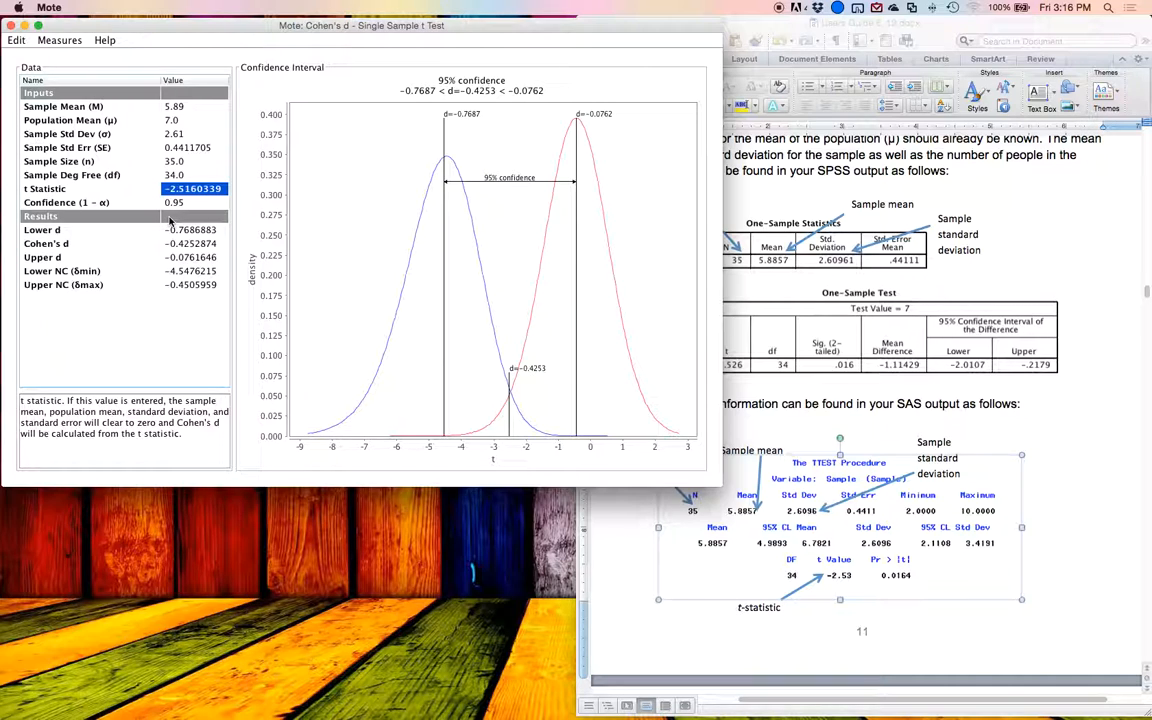
Step: Read the t value in the Word guide's SPSS output and set Mote's t statistic to -2.56
{"action": "left_click", "coordinate": [771, 304]}
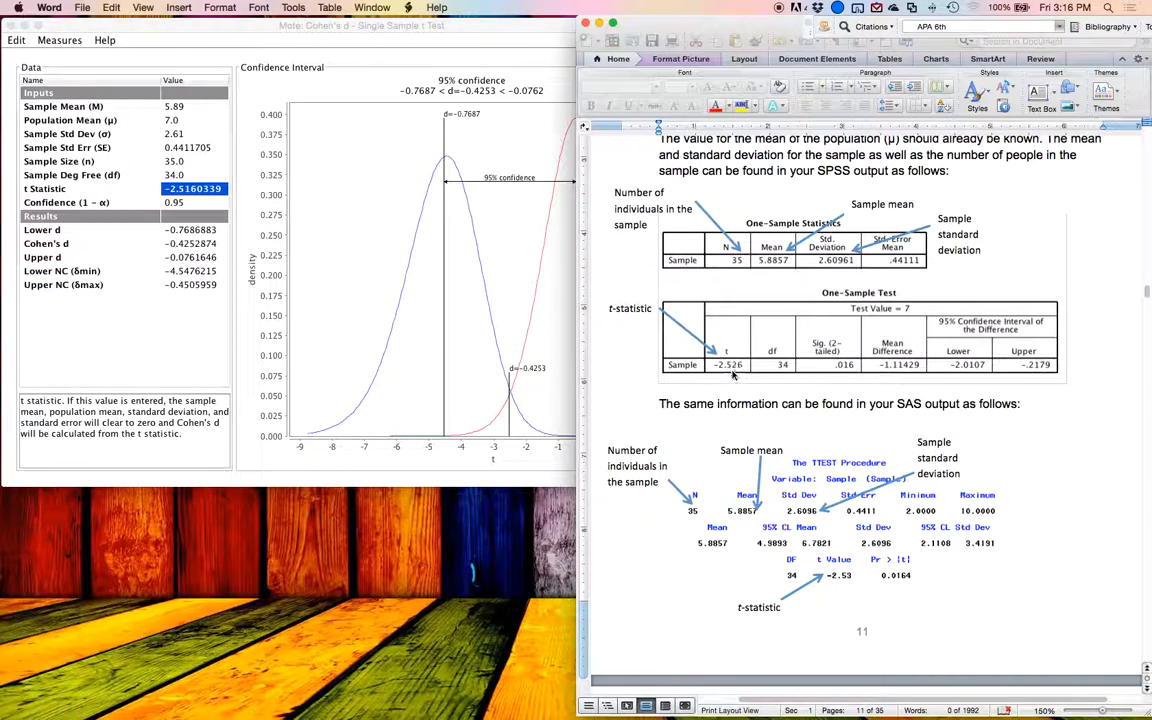
{"action": "left_click", "coordinate": [183, 224]}
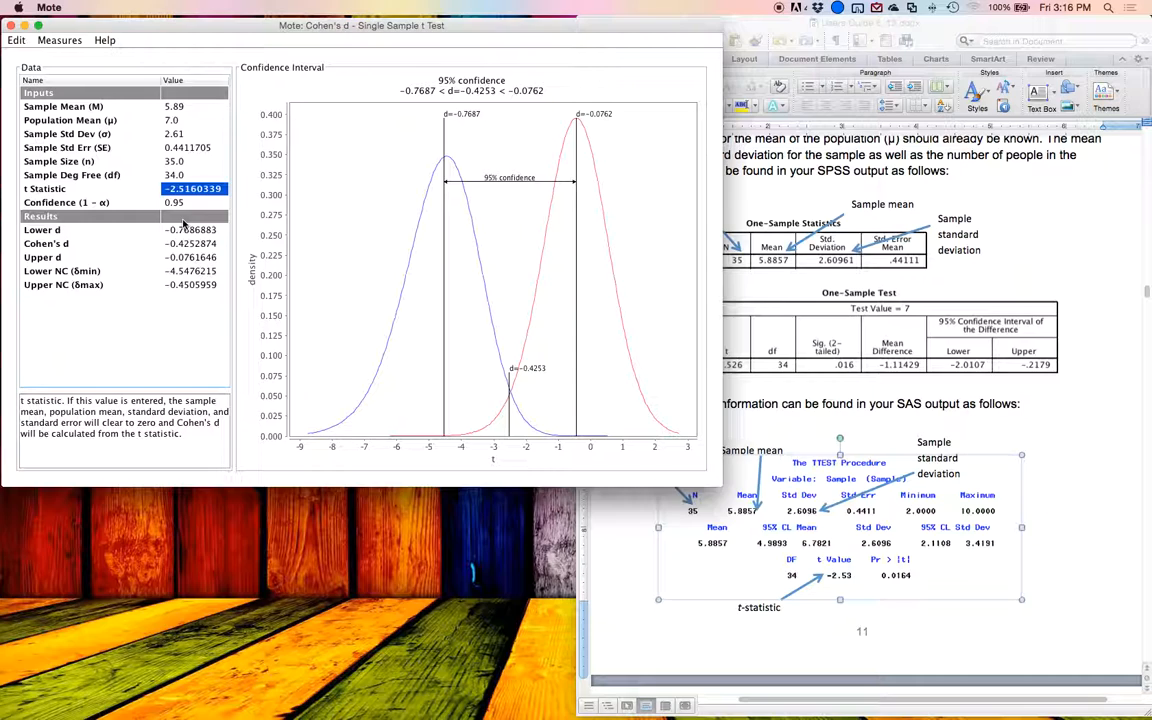
{"action": "type", "text": "-2.56"}
{"action": "key", "text": "Return"}
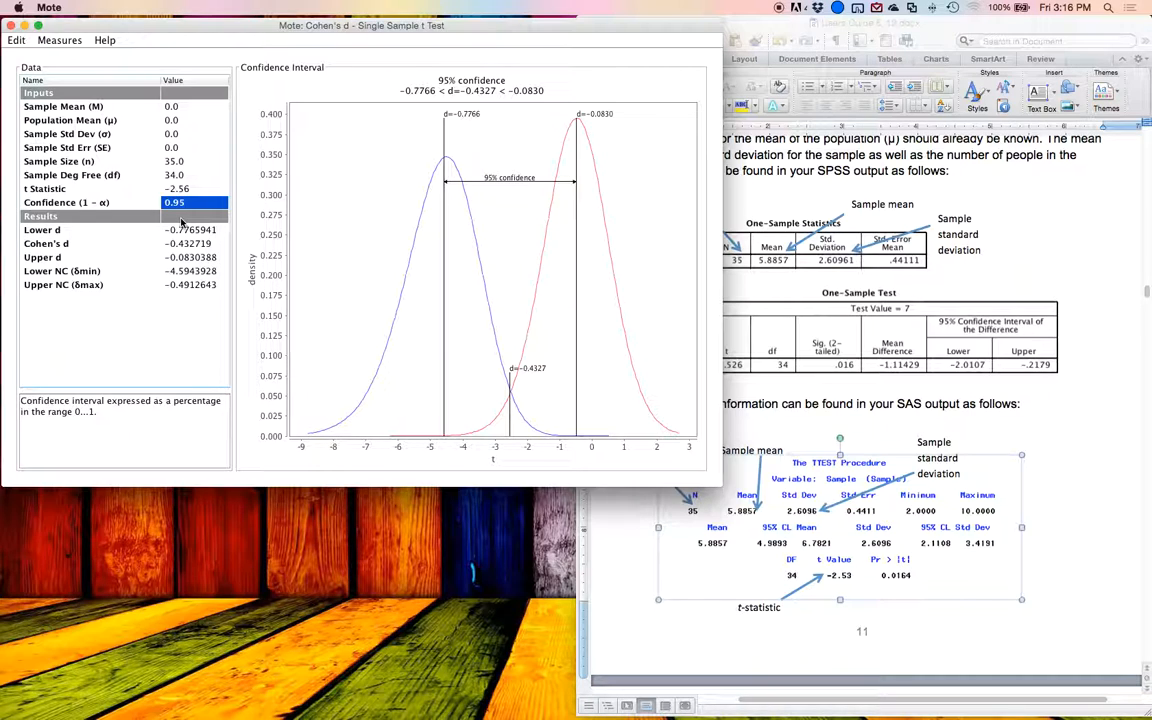
Step: Set the t statistic to -2.526
{"action": "key", "text": "Up"}
{"action": "type", "text": "2."}
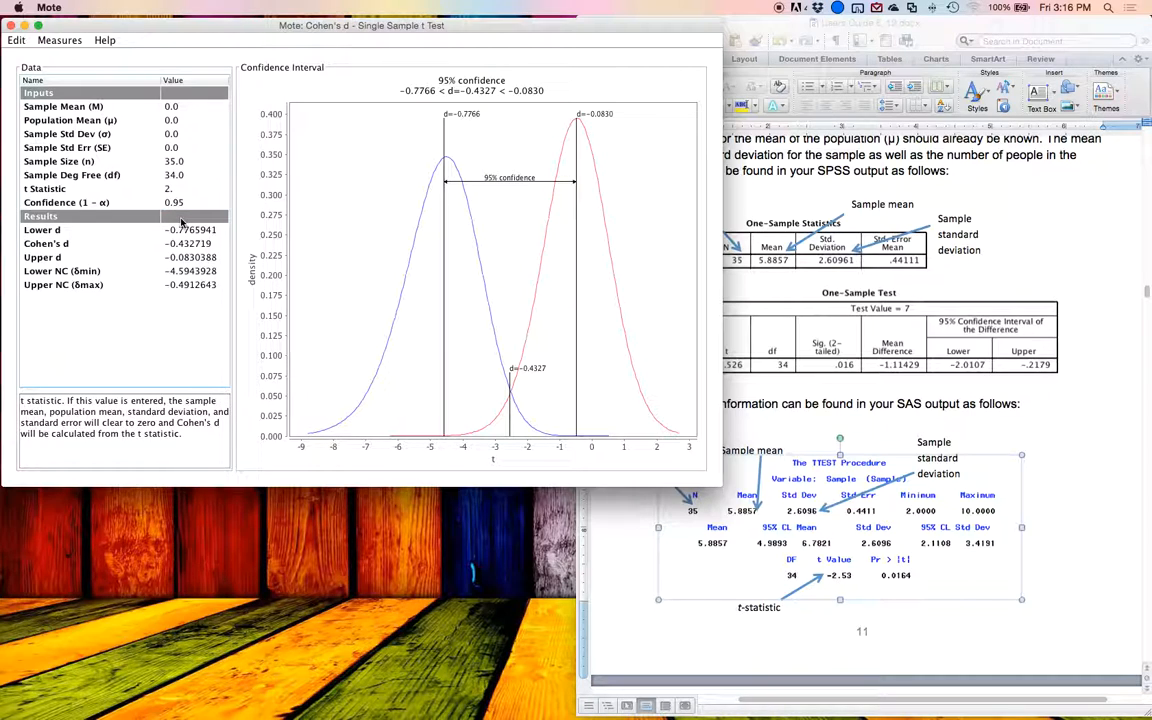
{"action": "type", "text": "526"}
{"action": "key", "text": "Return"}
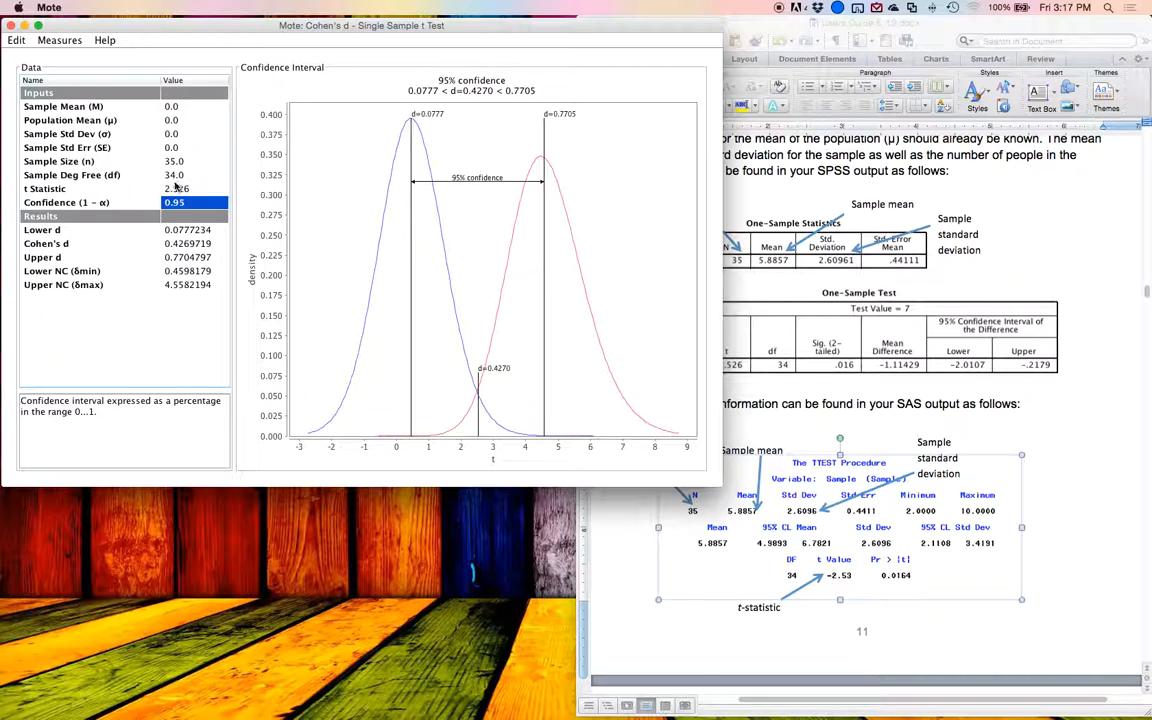
{"action": "double_click", "coordinate": [166, 189]}
{"action": "key", "text": "Return"}
{"action": "double_click", "coordinate": [168, 192]}
{"action": "left_click", "coordinate": [170, 190]}
{"action": "type", "text": "-"}
{"action": "key", "text": "Return"}
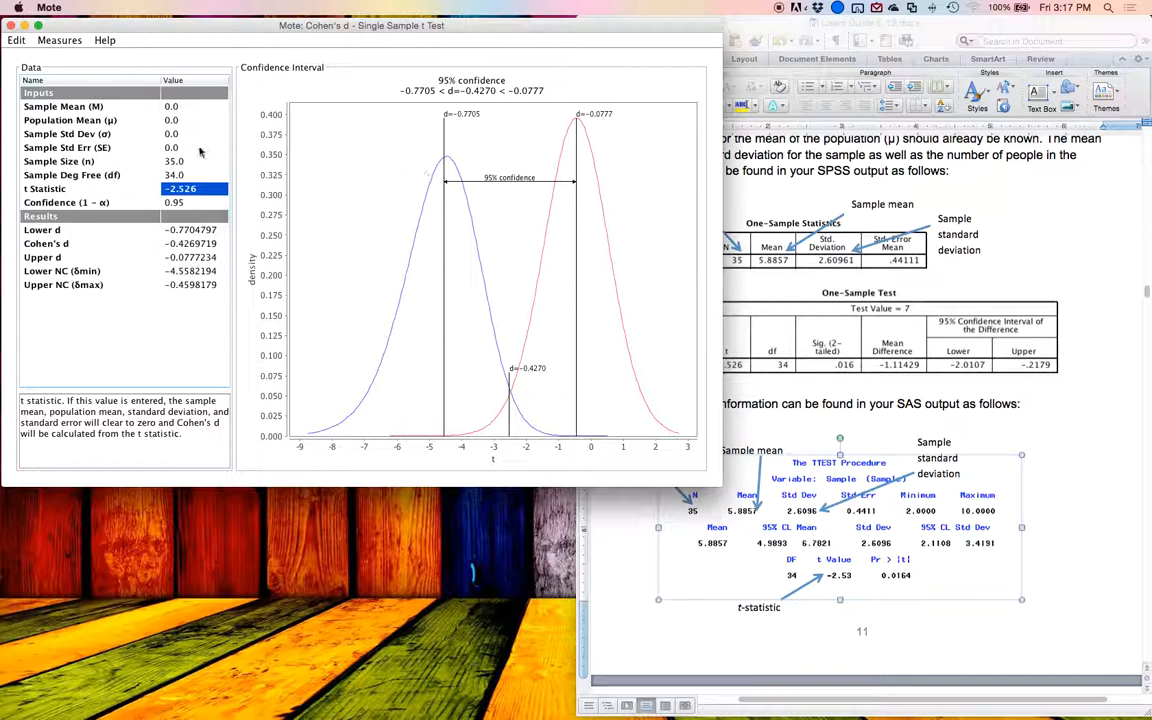
Step: Find the Dependent Samples t-test section in the Word guide and compare its three formulas with Mote's dependent t measures
{"action": "left_click", "coordinate": [1004, 221]}
{"action": "scroll", "coordinate": [1094, 248], "scroll_direction": "down", "scroll_amount": 1}
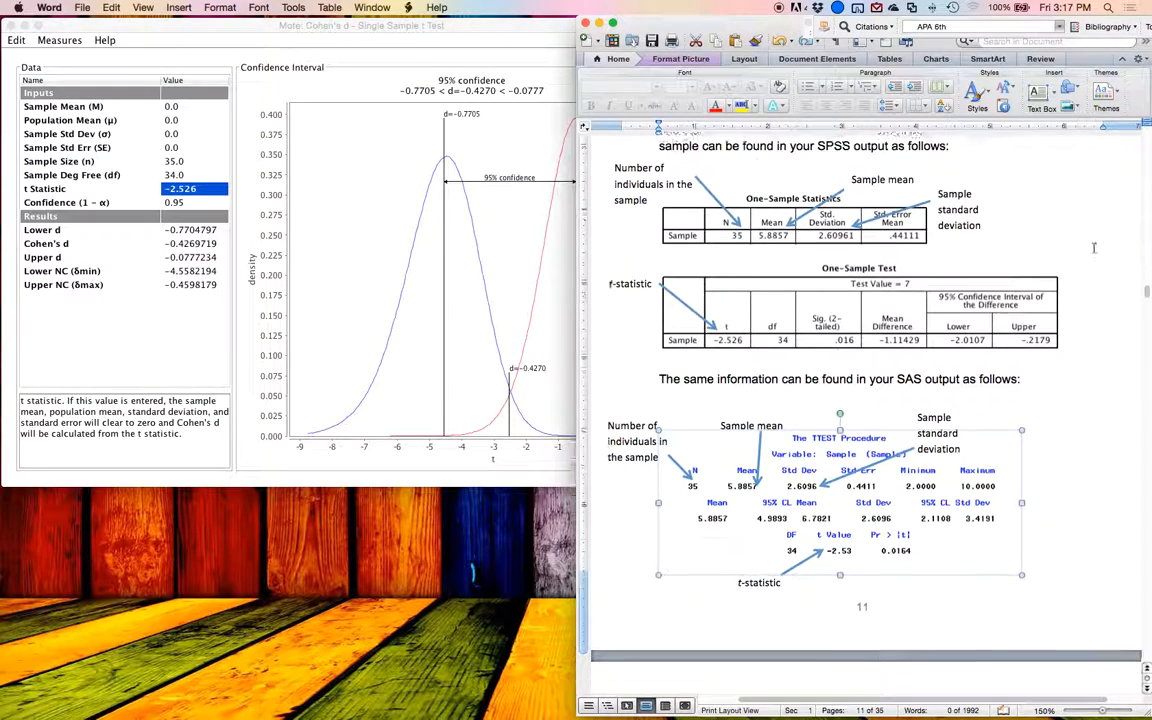
{"action": "scroll", "coordinate": [1094, 248], "scroll_direction": "down", "scroll_amount": 15}
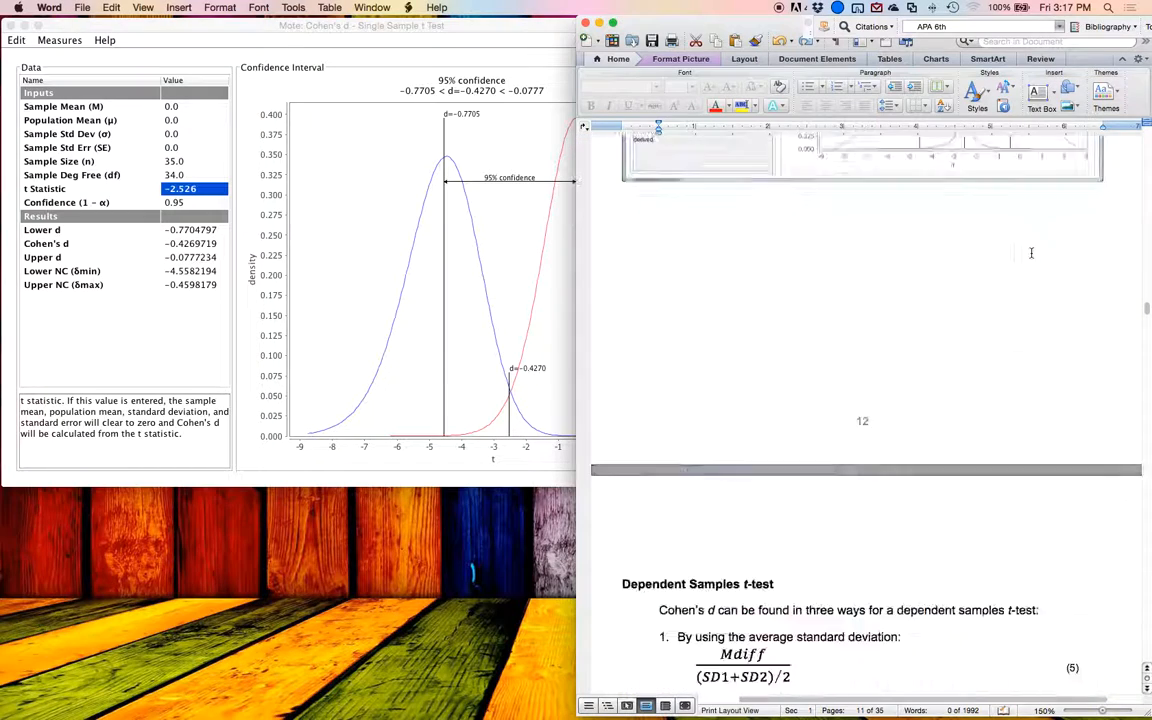
{"action": "scroll", "coordinate": [1031, 253], "scroll_direction": "down", "scroll_amount": 10}
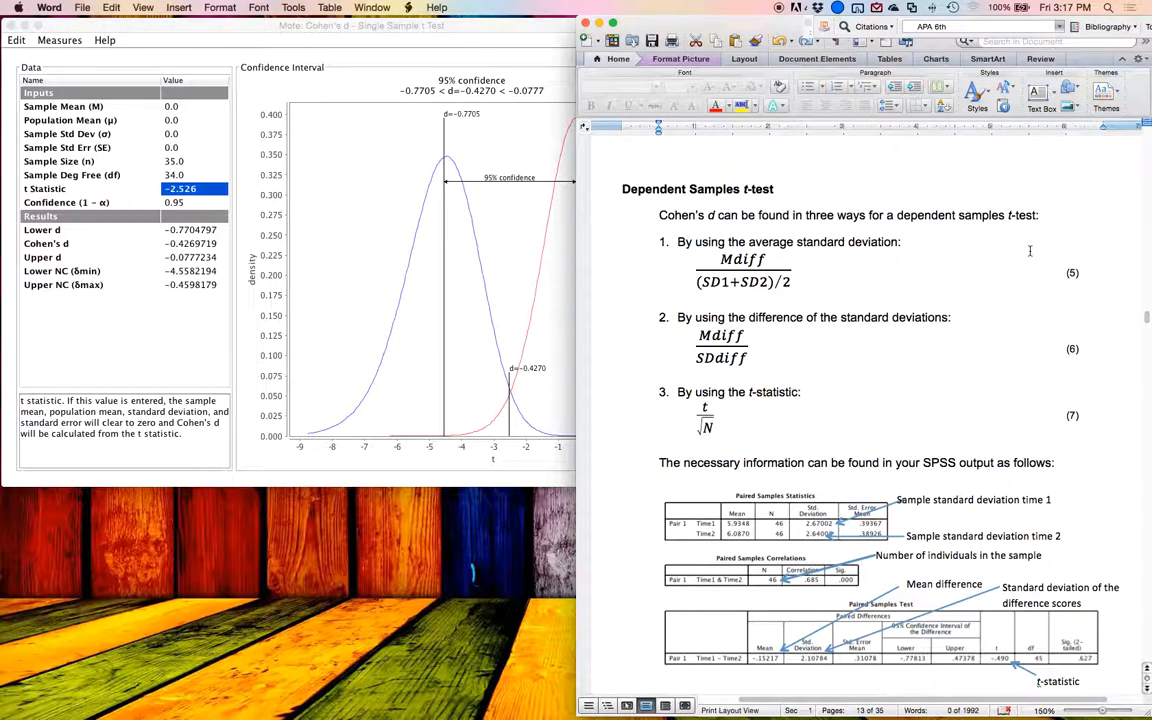
{"action": "left_click", "coordinate": [52, 41]}
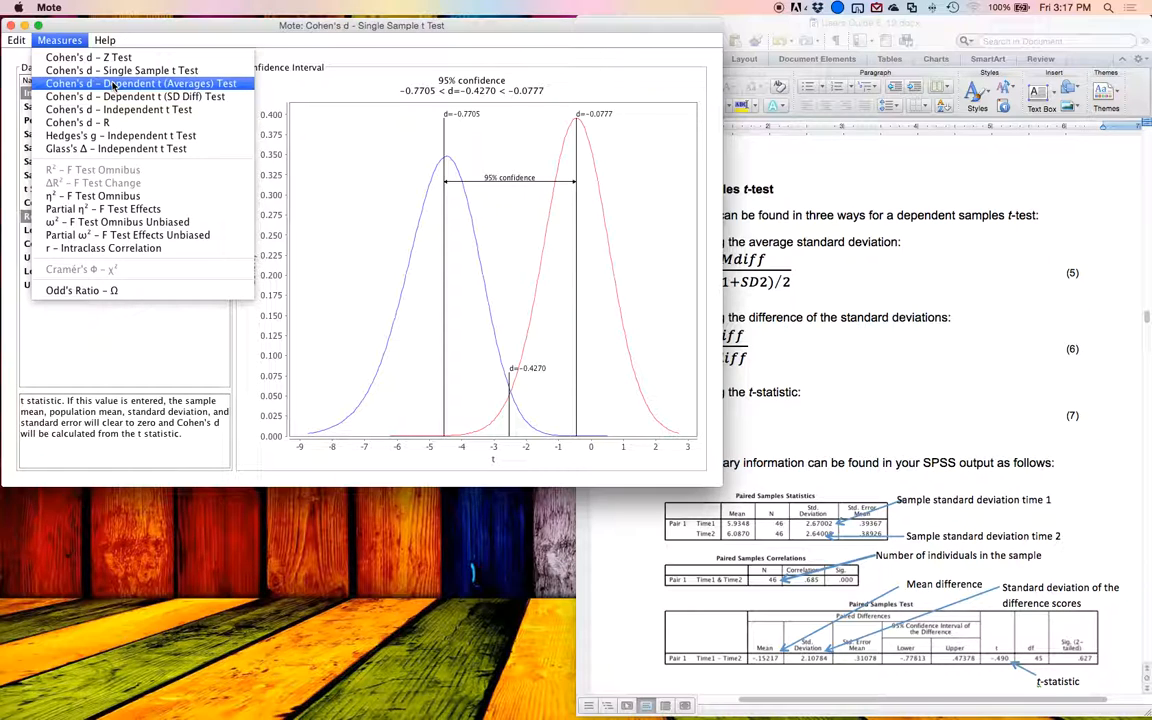
{"action": "left_click", "coordinate": [849, 234]}
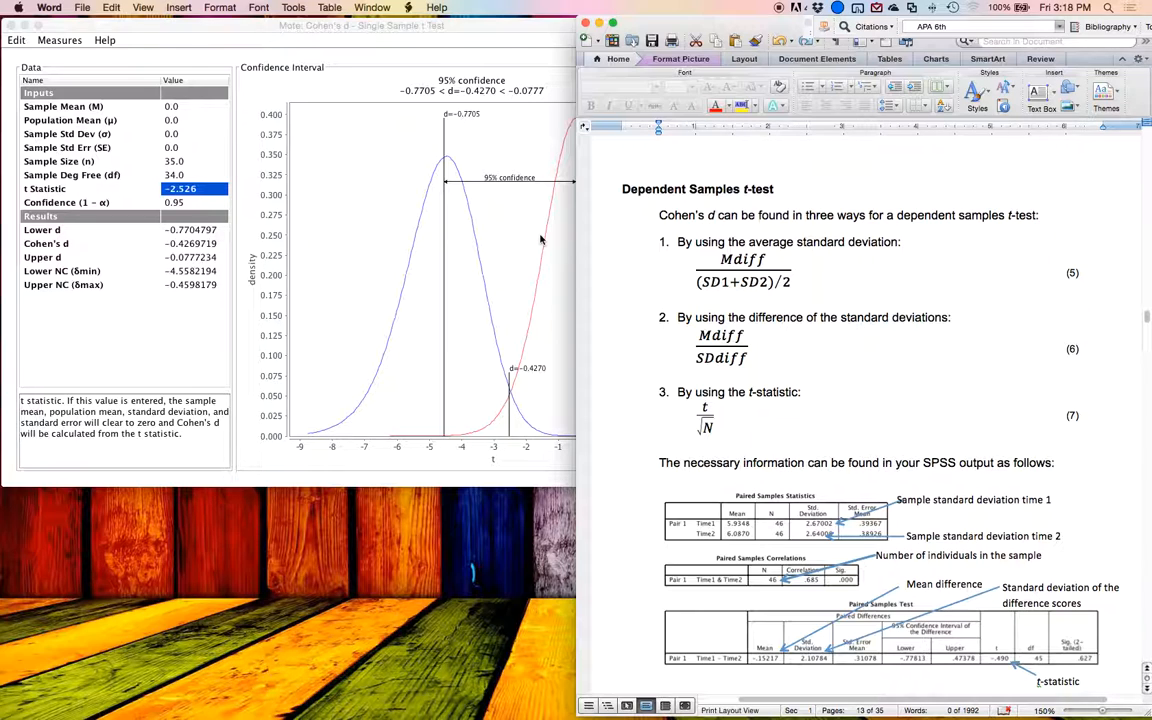
Step: Switch to Mote, change the measure to Cohen's d – Dependent t (Averages) Test, and return to the Word guide's dependent t formulas
{"action": "left_click", "coordinate": [59, 40]}
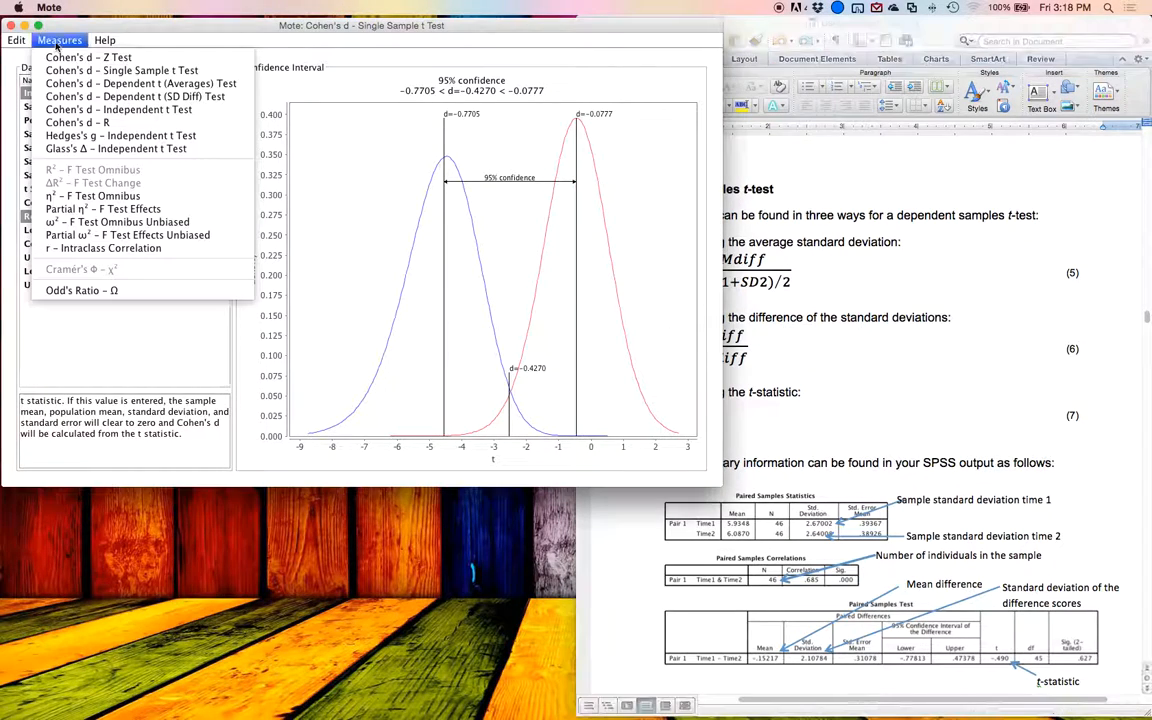
{"action": "left_click", "coordinate": [165, 84]}
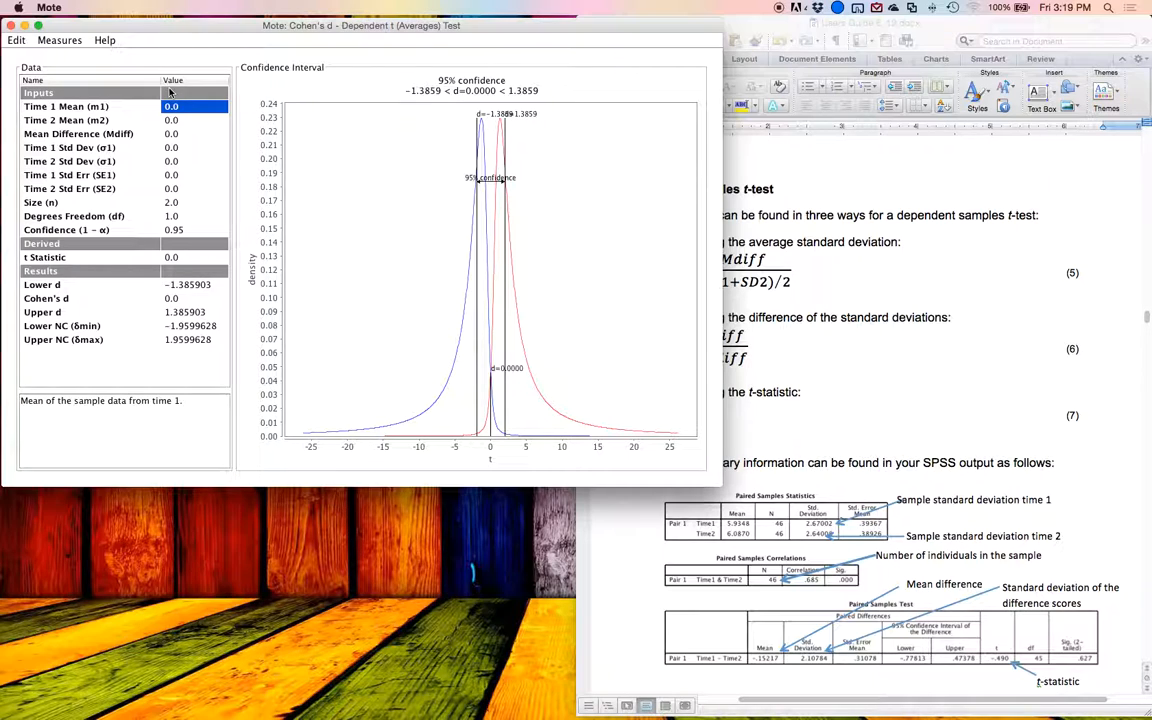
{"action": "left_click", "coordinate": [830, 285]}
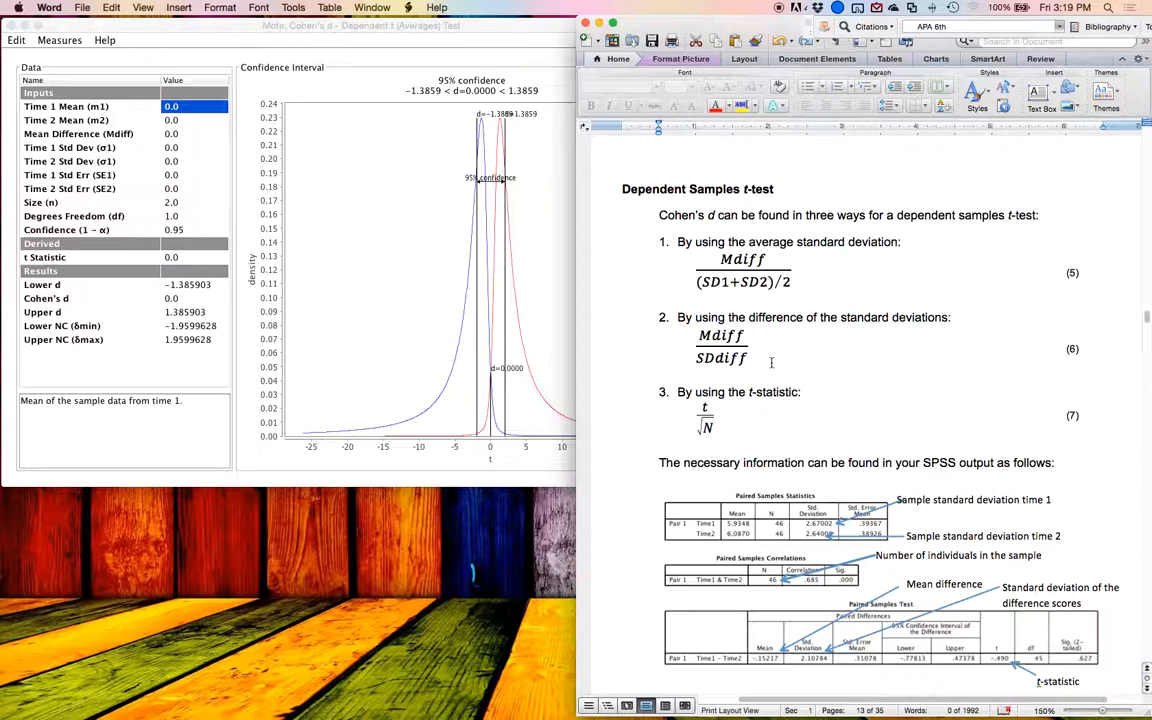
Step: Compare the average standard deviation, difference and t-statistic formulas for the dependent samples t-test in the Word guide
{"action": "left_click", "coordinate": [755, 344]}
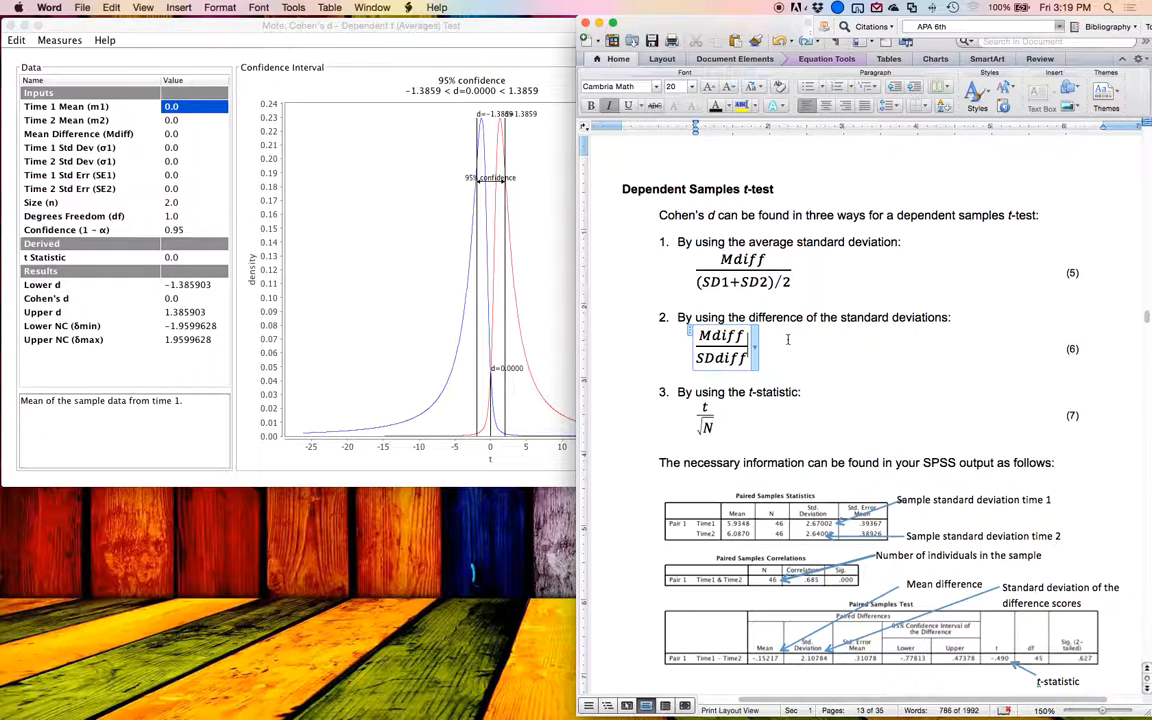
{"action": "left_click", "coordinate": [825, 275]}
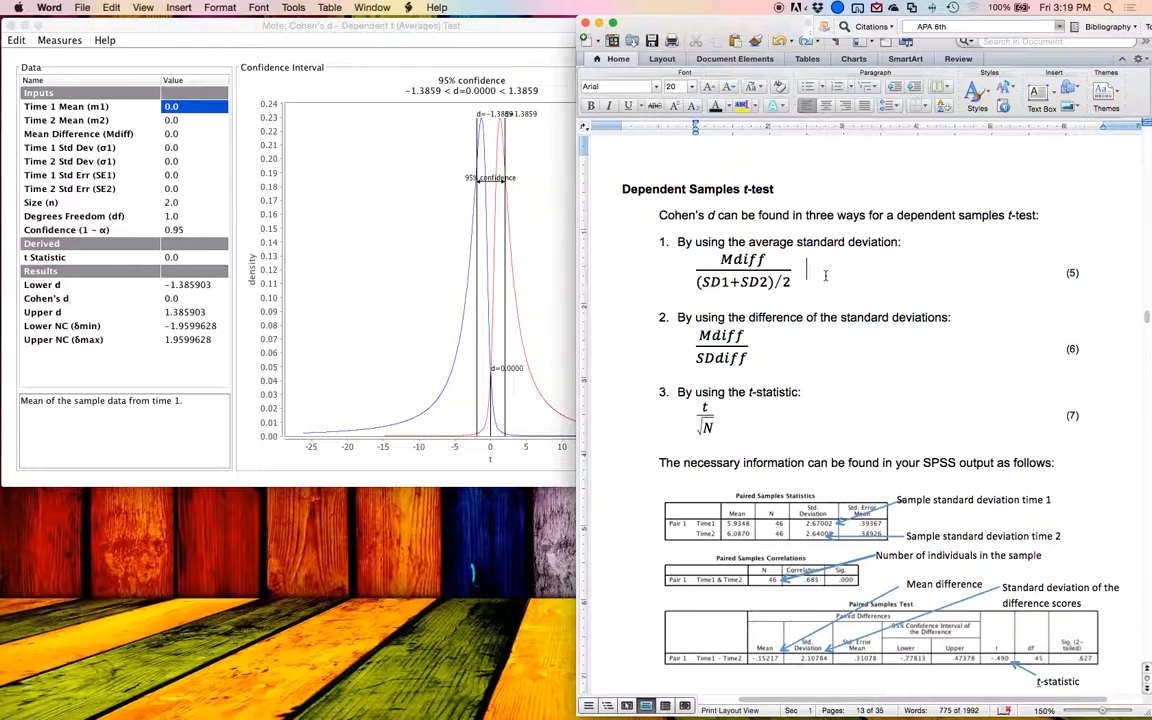
{"action": "left_click", "coordinate": [797, 343]}
{"action": "left_click", "coordinate": [775, 427]}
{"action": "left_click", "coordinate": [713, 410]}
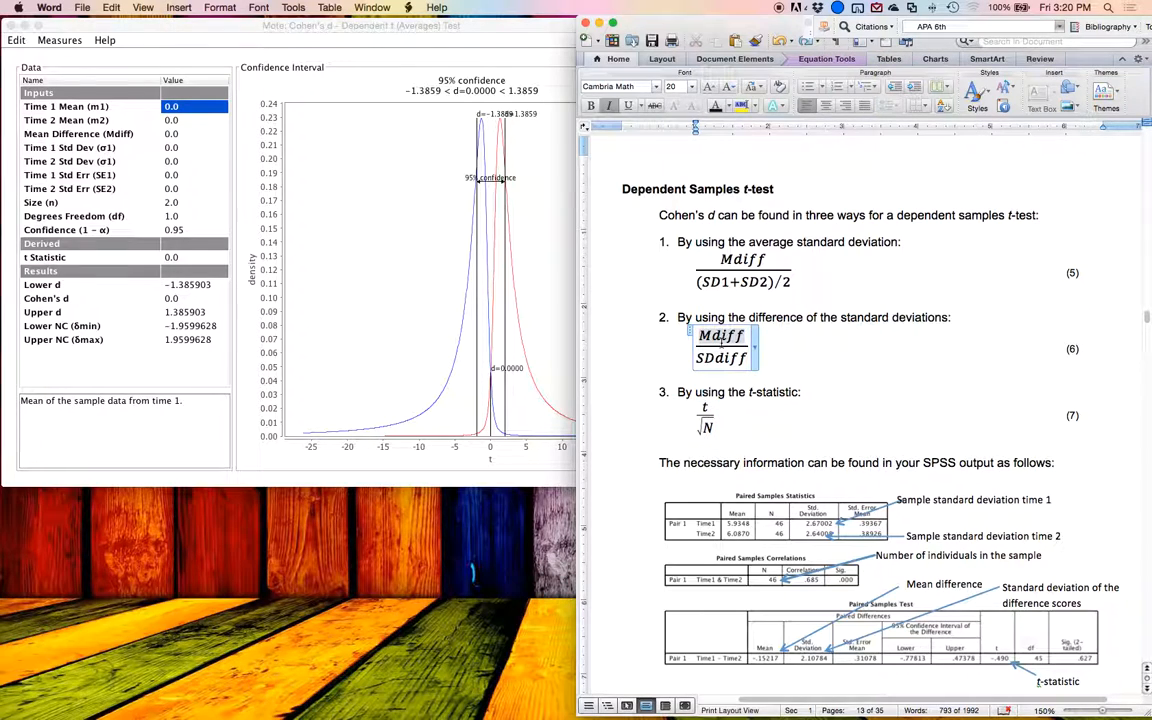
{"action": "left_click", "coordinate": [790, 347]}
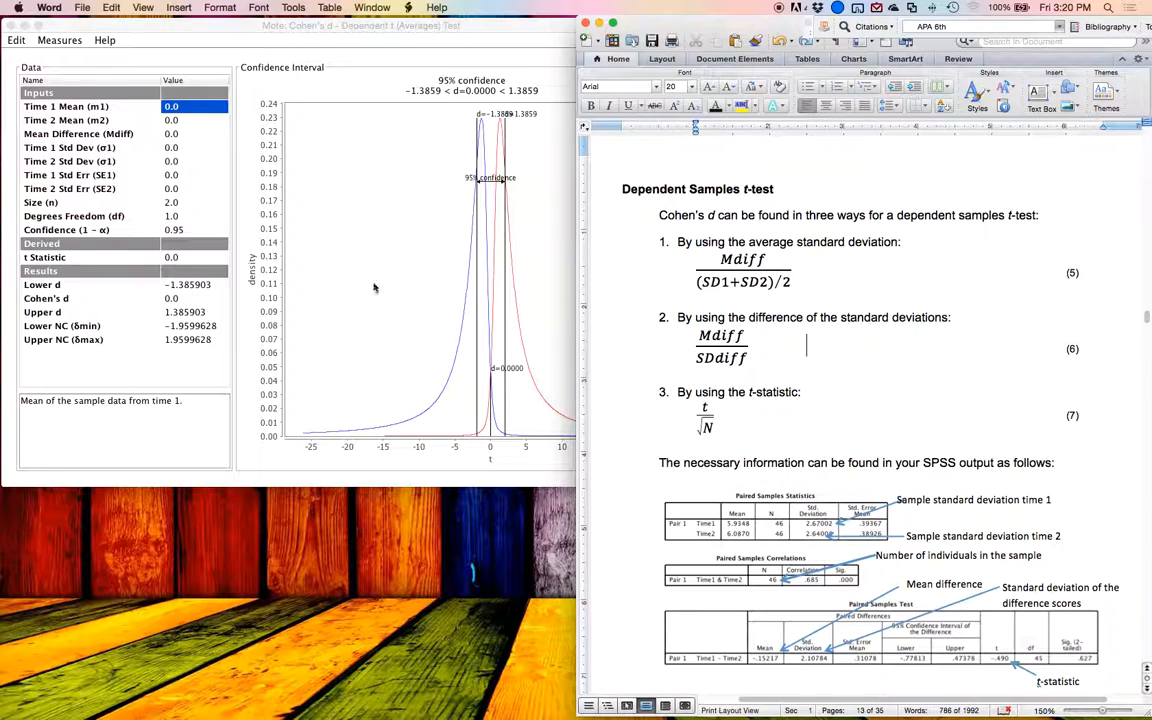
Step: Switch to Mote and read the descriptions of the derived t statistic and Cohen's d for the dependent t averages test
{"action": "left_click", "coordinate": [203, 105]}
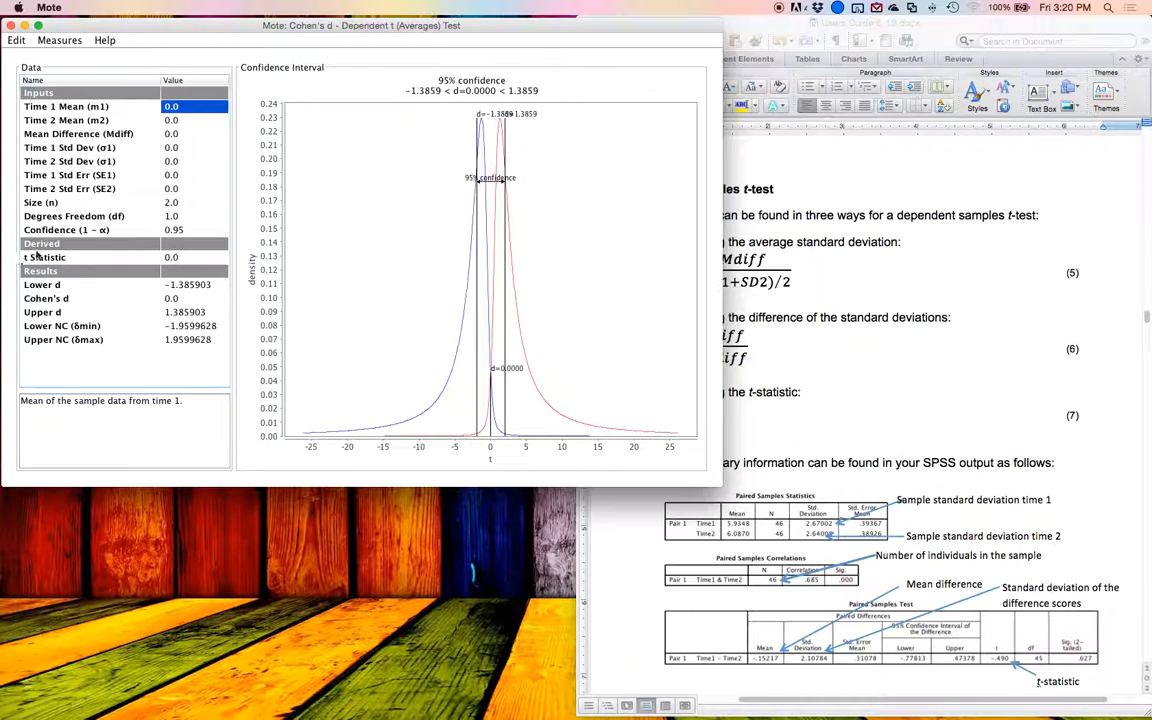
{"action": "left_click", "coordinate": [171, 257]}
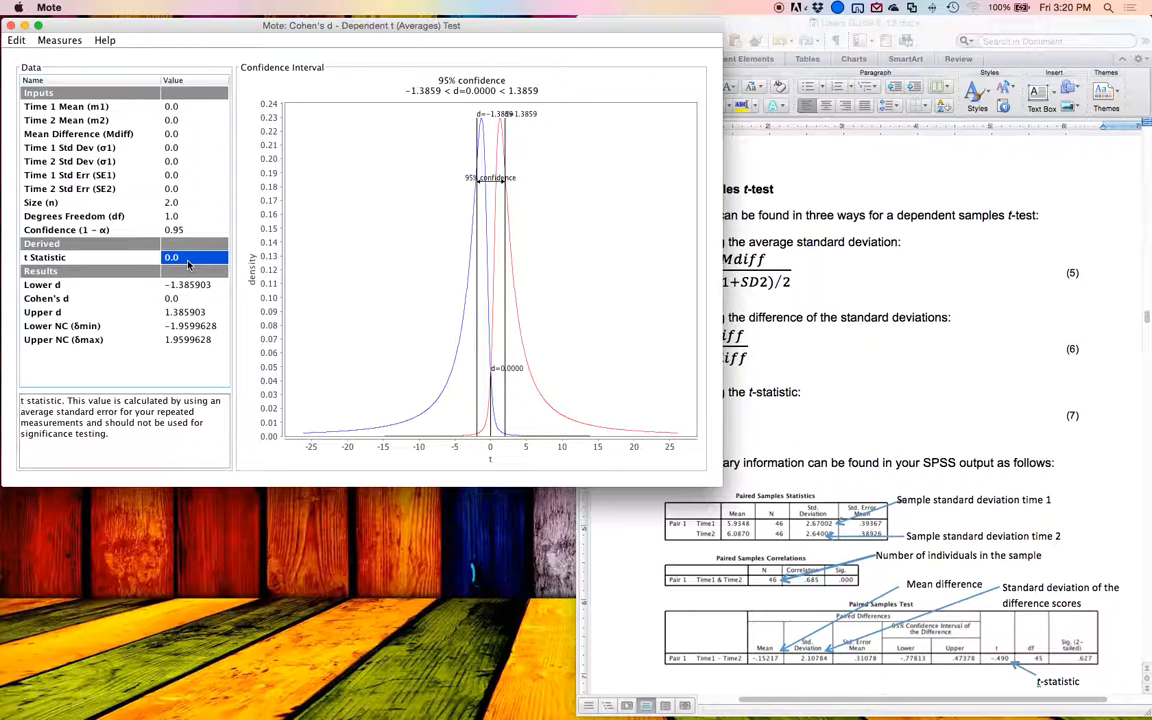
{"action": "key", "text": "Down"}
{"action": "key", "text": "Up"}
{"action": "key", "text": "Down"}
{"action": "key", "text": "Down"}
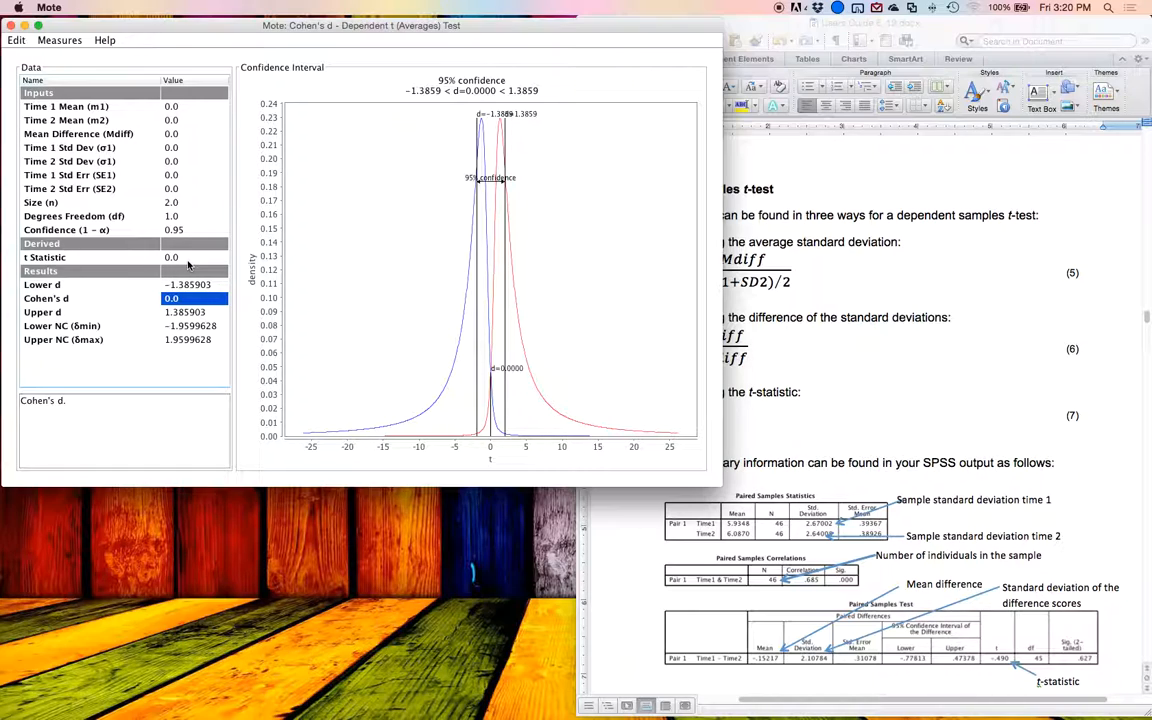
{"action": "key", "text": "Up"}
{"action": "key", "text": "Up"}
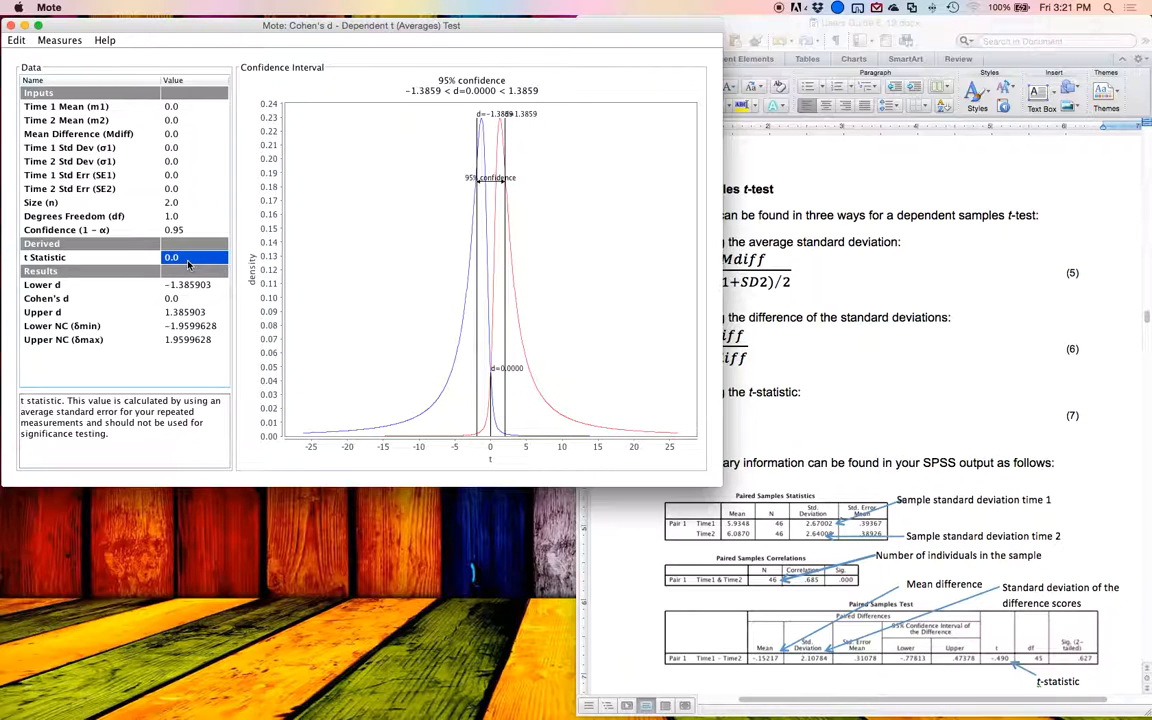
Step: Browse the dependent t example and SAS output in the Word guide, and return to the SPSS paired samples output at a larger zoom
{"action": "left_click", "coordinate": [930, 310]}
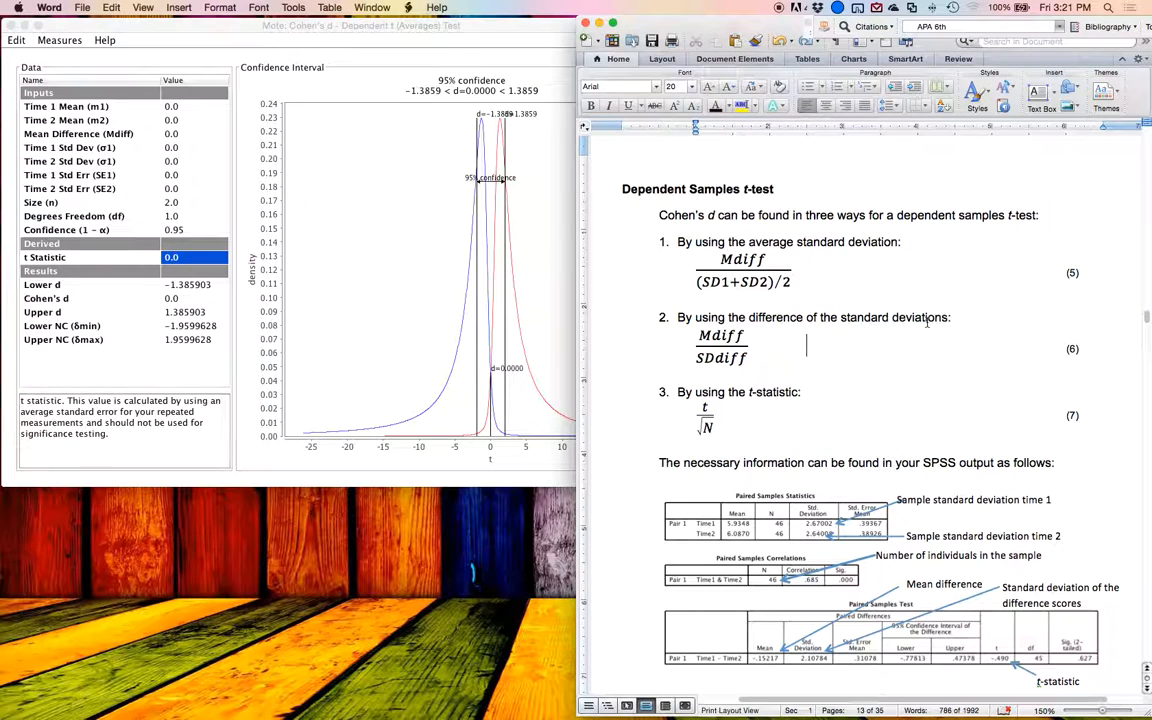
{"action": "scroll", "coordinate": [926, 322], "scroll_direction": "down", "scroll_amount": 1}
{"action": "scroll", "coordinate": [926, 322], "scroll_direction": "down", "scroll_amount": 15}
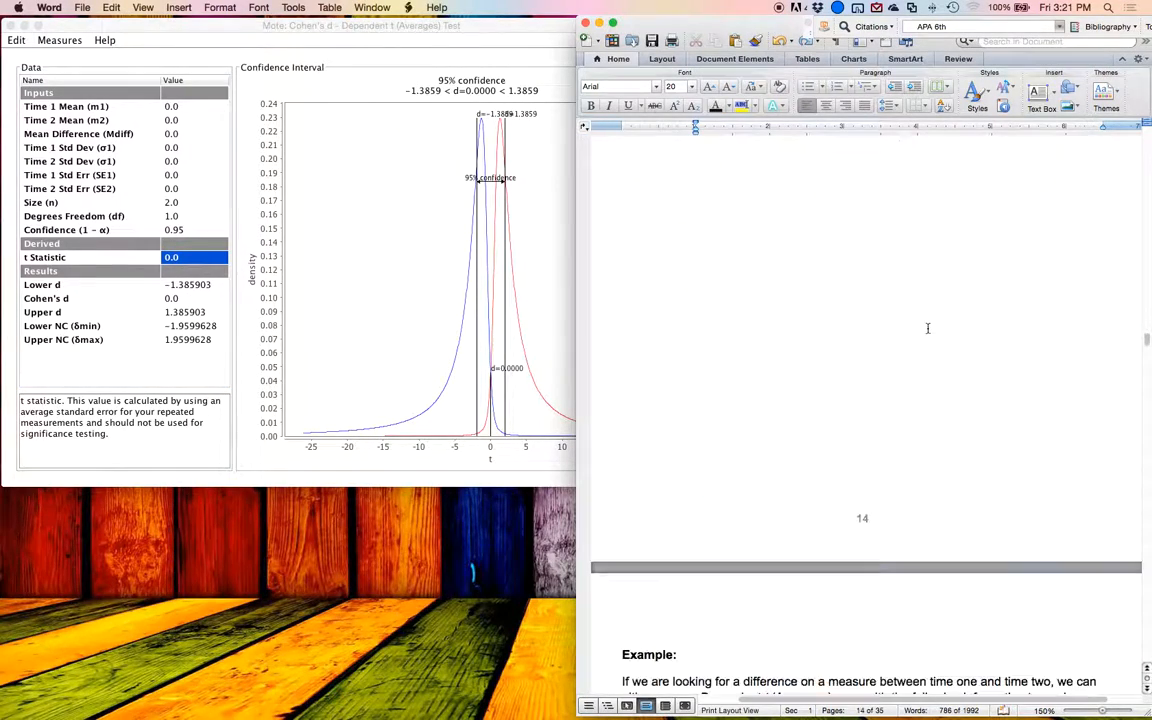
{"action": "scroll", "coordinate": [930, 332], "scroll_direction": "down", "scroll_amount": 5}
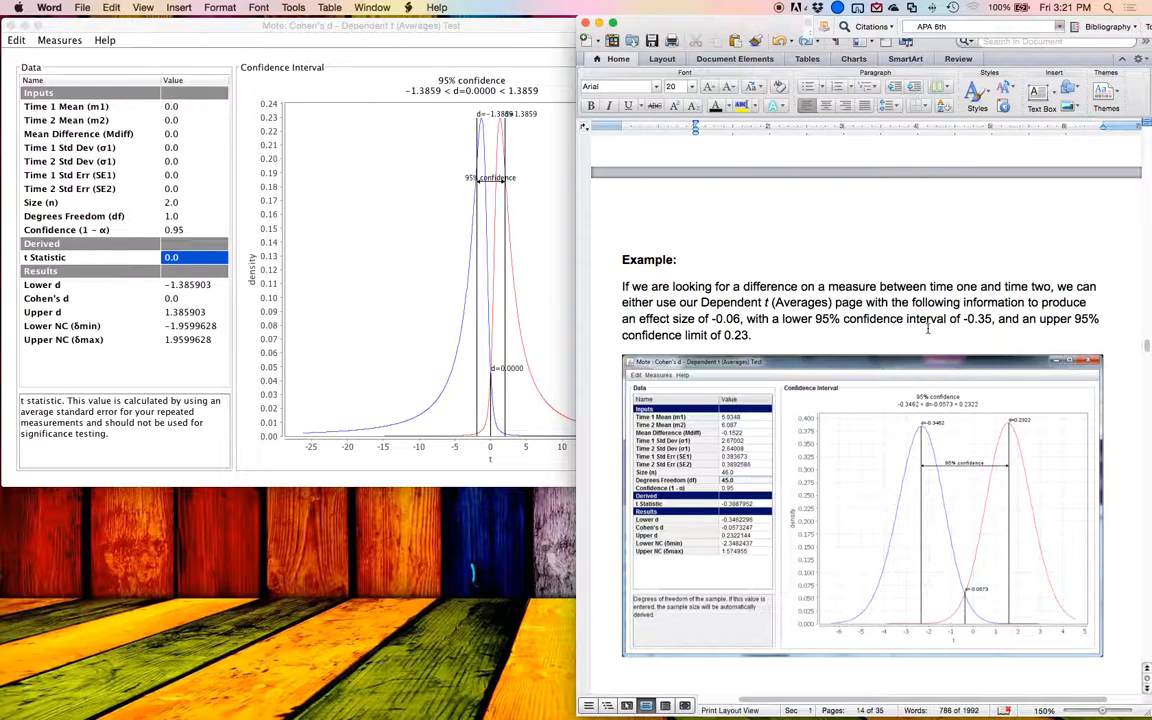
{"action": "scroll", "coordinate": [928, 330], "scroll_direction": "up", "scroll_amount": 10}
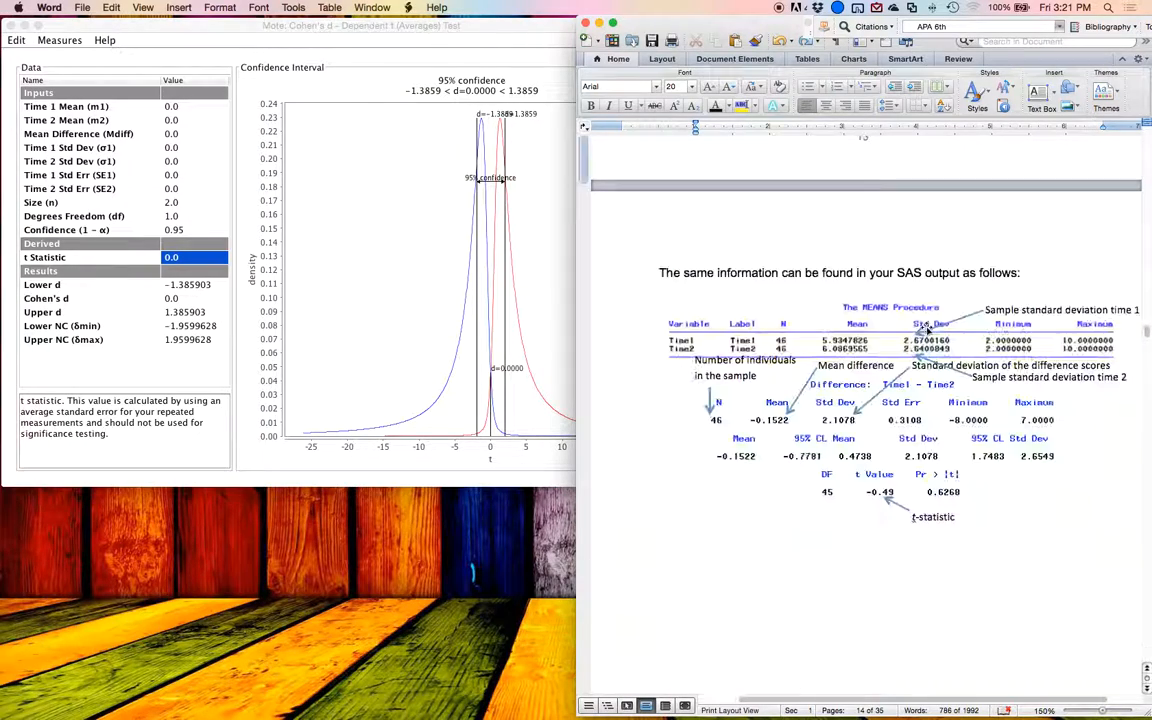
{"action": "scroll", "coordinate": [866, 380], "scroll_direction": "up", "scroll_amount": 2}
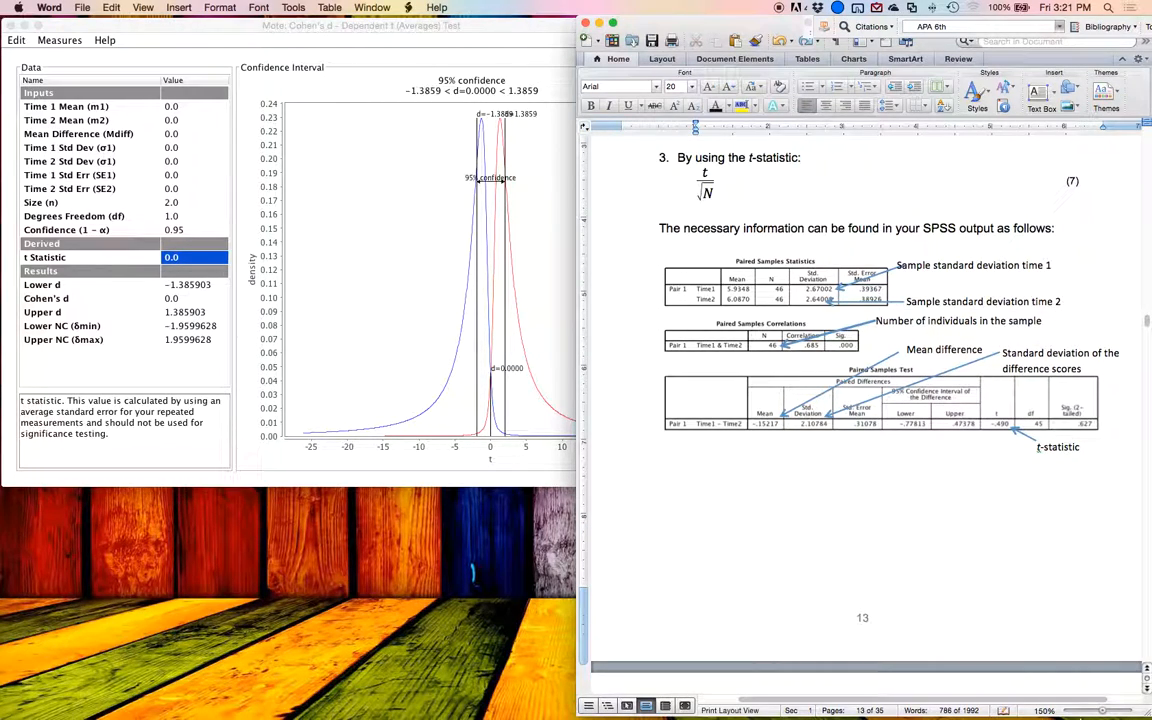
{"action": "left_click_drag", "start_coordinate": [1102, 711], "coordinate": [1104, 711]}
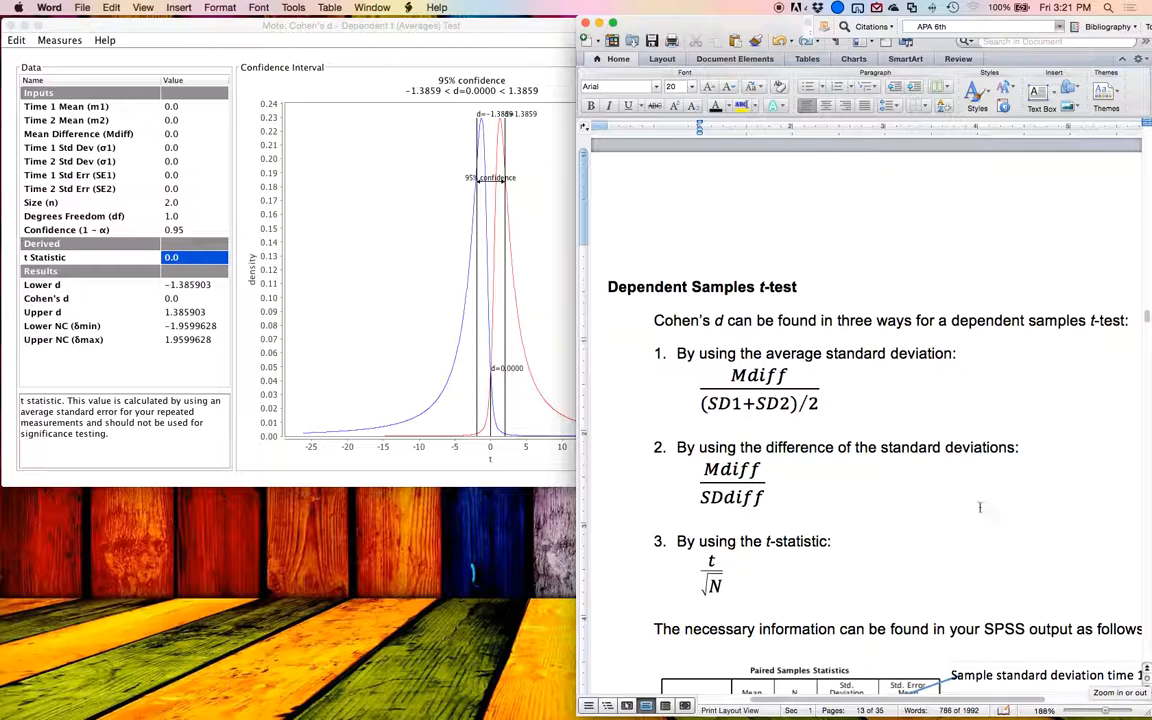
{"action": "scroll", "coordinate": [975, 505], "scroll_direction": "down", "scroll_amount": 3}
{"action": "scroll", "coordinate": [963, 505], "scroll_direction": "down", "scroll_amount": 4}
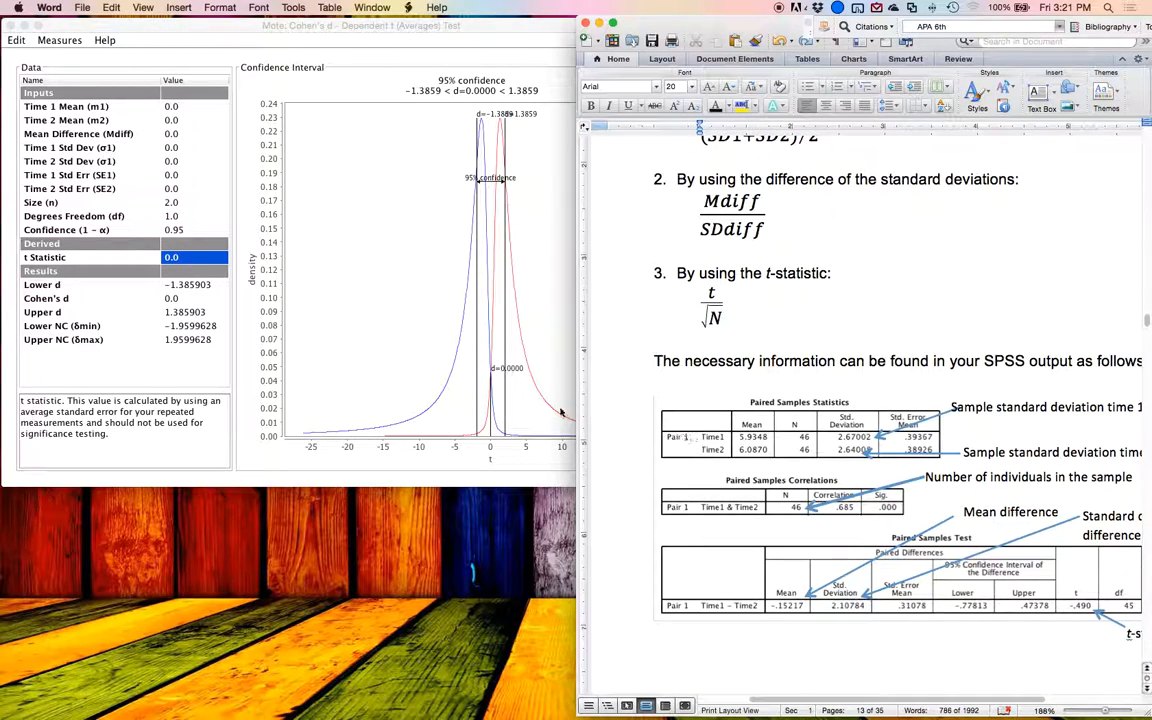
Step: Switch to Mote and try to set the Time 1 mean to 5.9348
{"action": "left_click", "coordinate": [125, 106]}
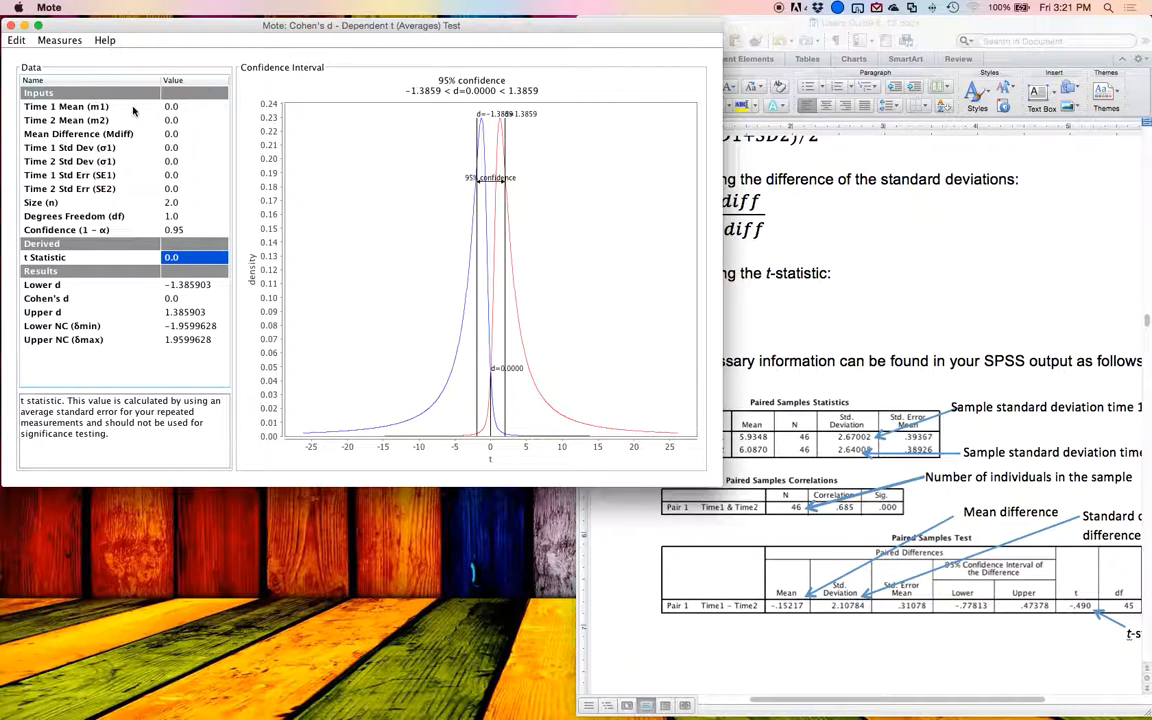
{"action": "key", "text": "Up"}
{"action": "key", "text": "Up"}
{"action": "key", "text": "Up"}
{"action": "key", "text": "Up"}
{"action": "key", "text": "Up"}
{"action": "key", "text": "Up"}
{"action": "key", "text": "Up"}
{"action": "key", "text": "Up"}
{"action": "key", "text": "Up"}
{"action": "key", "text": "Up"}
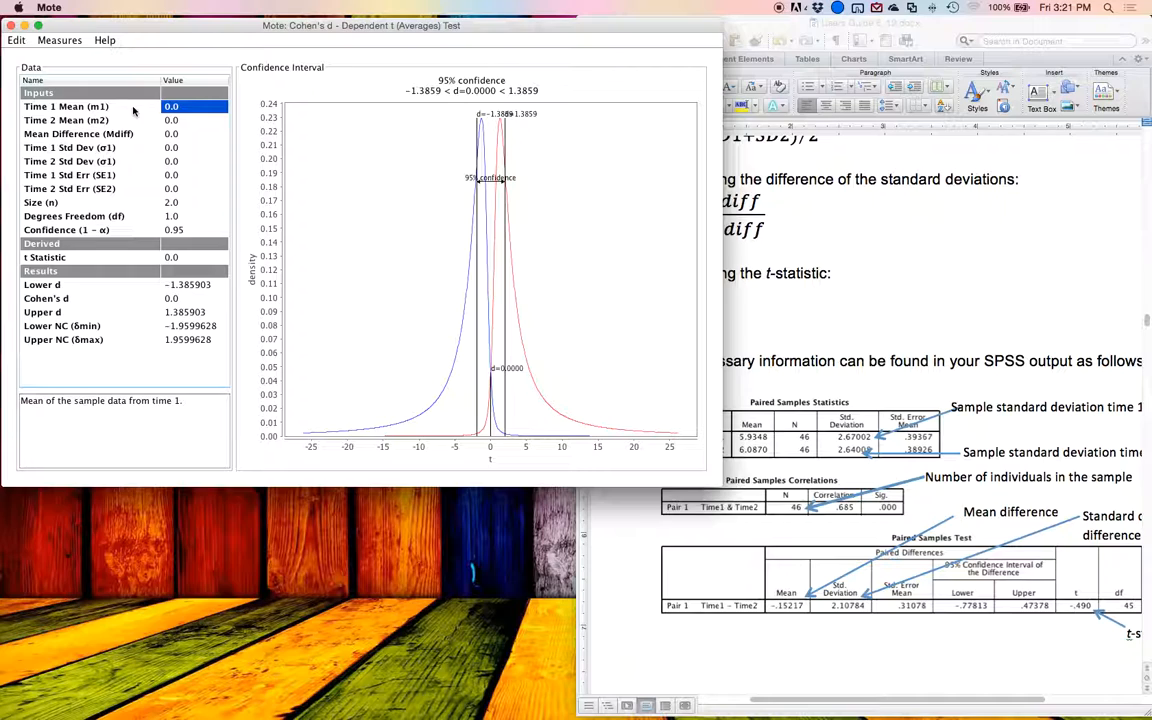
{"action": "type", "text": "5.93"}
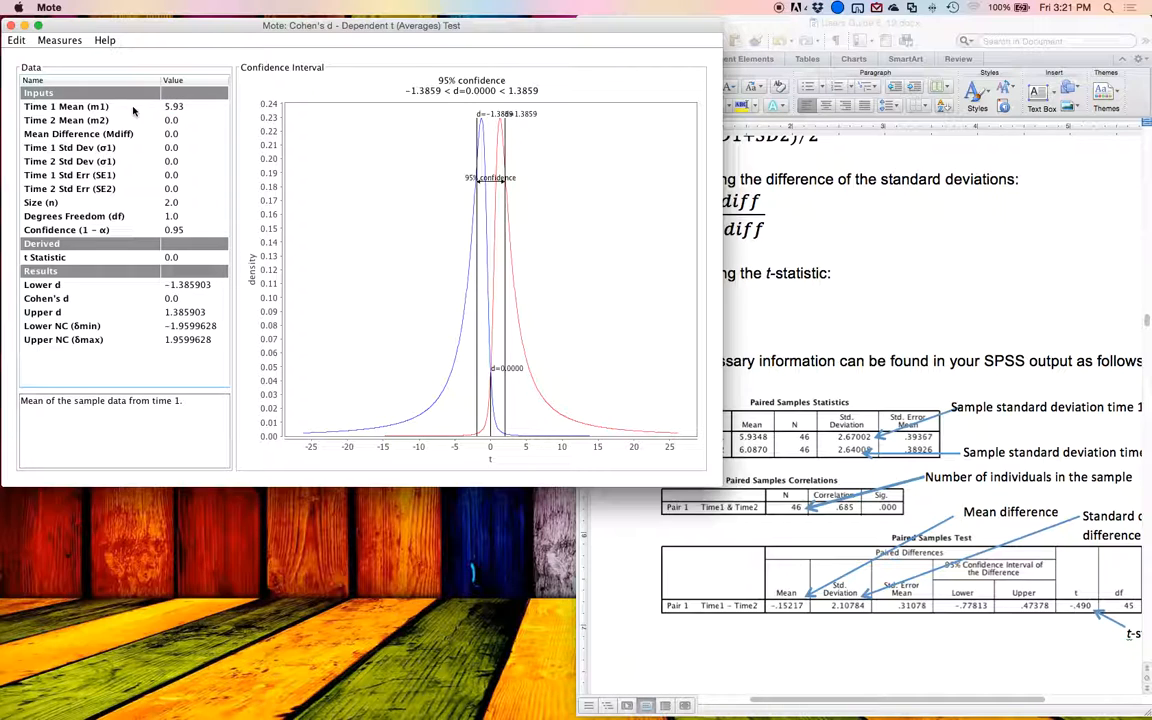
{"action": "type", "text": "48"}
{"action": "key", "text": "Return"}
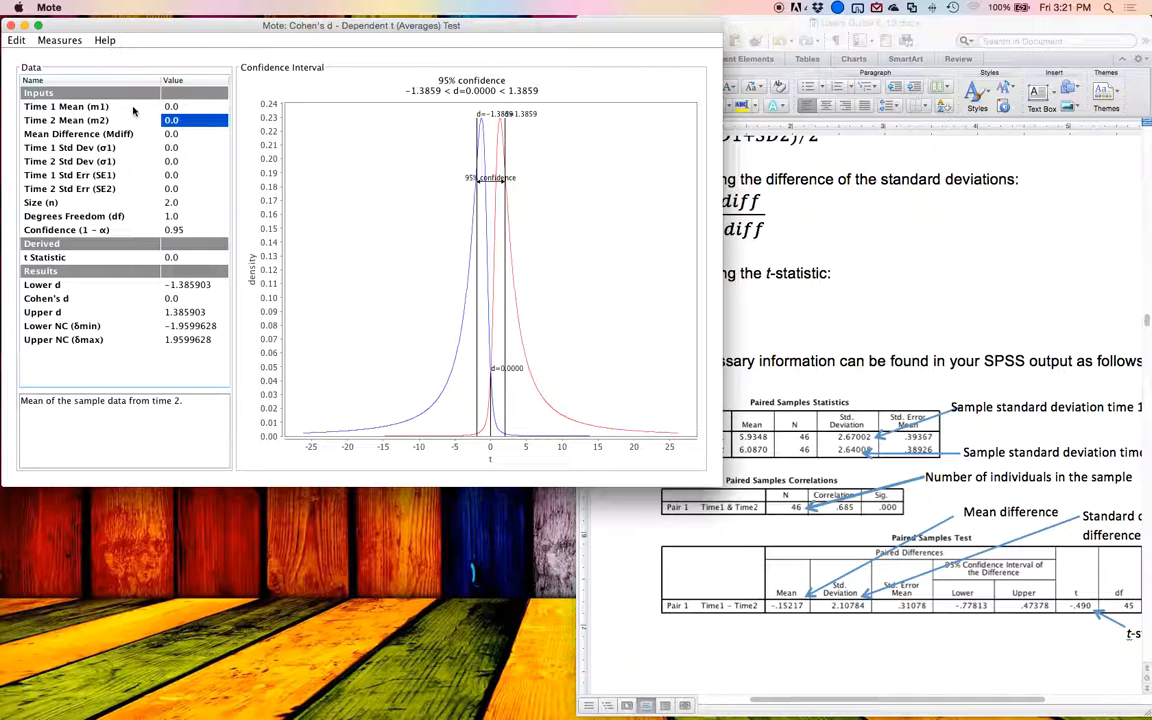
Step: Set the Time 1 mean to 5.93 and the Time 2 mean to 6.09
{"action": "type", "text": "5.93"}
{"action": "key", "text": "Return"}
{"action": "type", "text": "6.09"}
{"action": "key", "text": "Return"}
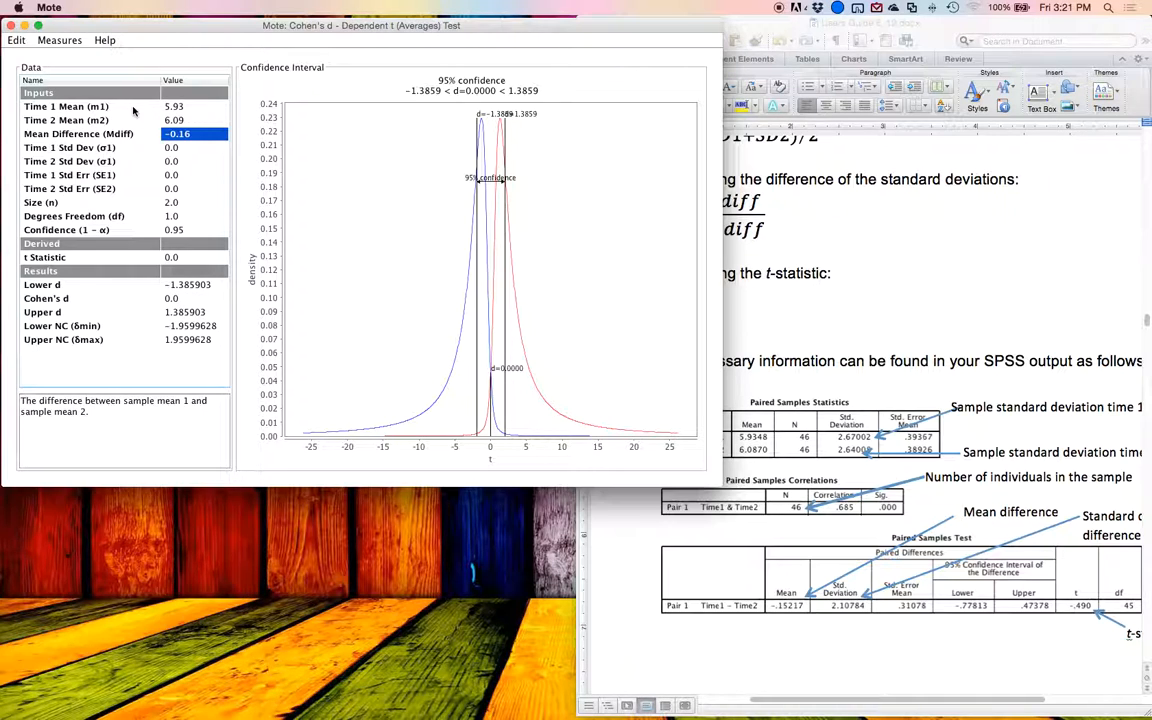
{"action": "key", "text": "Return"}
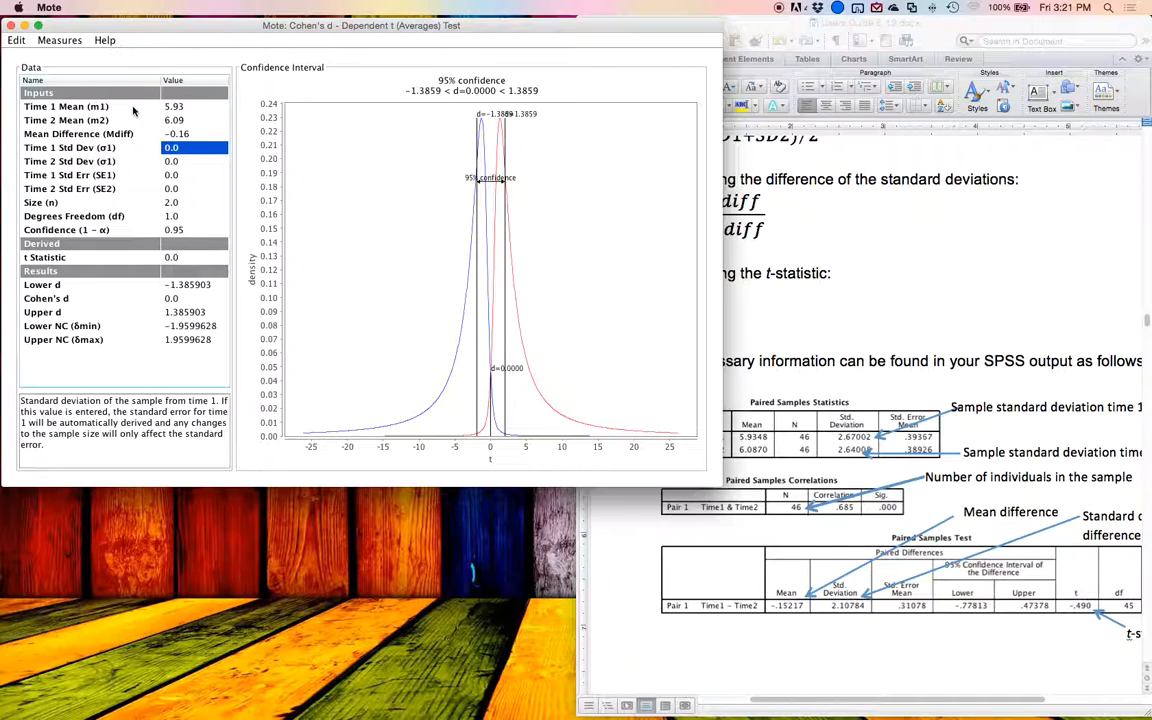
Step: Read the standard deviations in the guide's SPSS output and set Mote's Time 1 to 2.67 and Time 2 to 2.64
{"action": "left_click", "coordinate": [740, 410]}
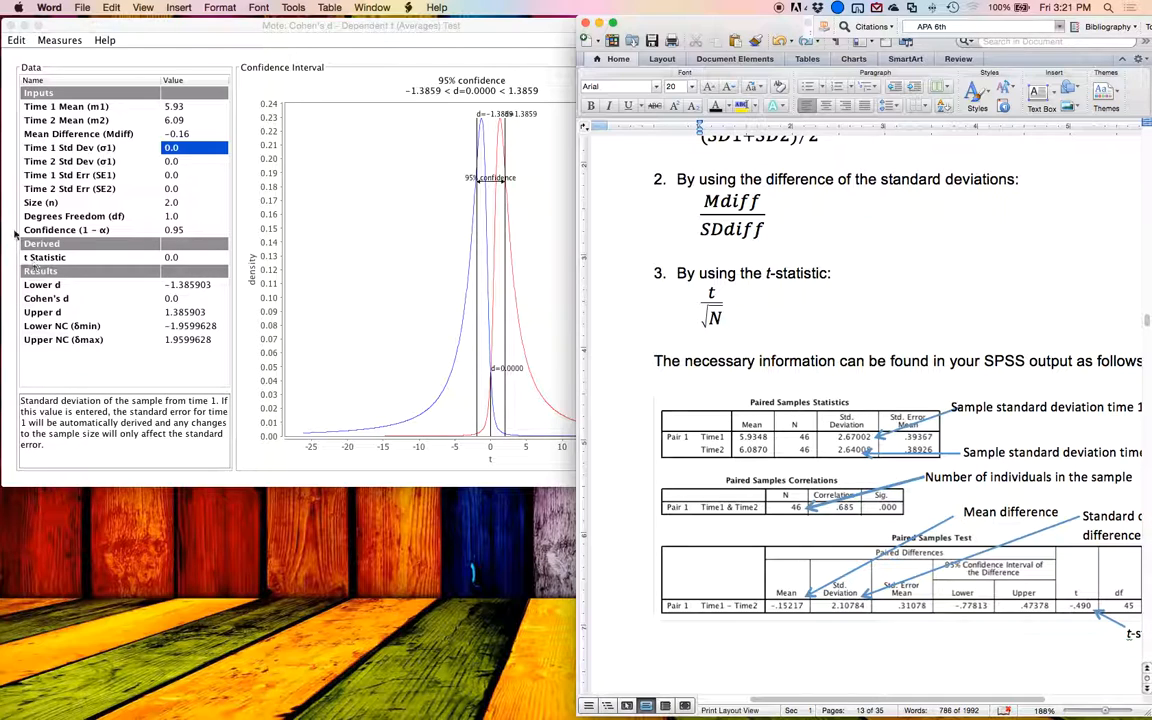
{"action": "left_click", "coordinate": [92, 172]}
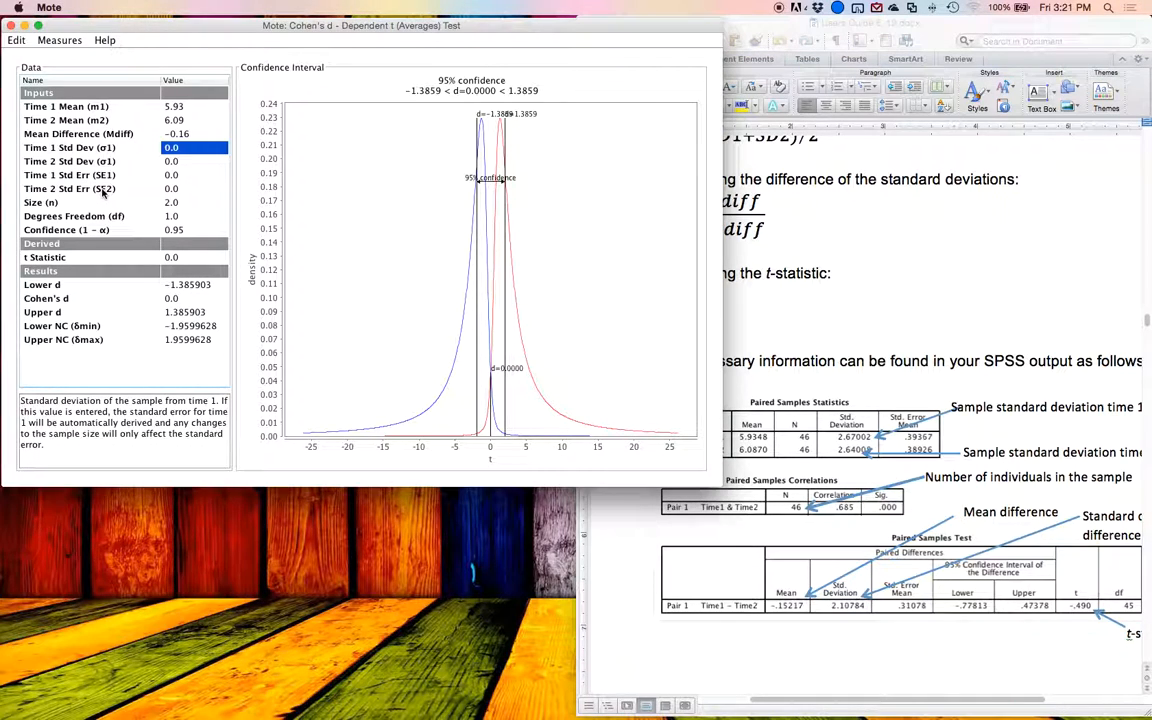
{"action": "type", "text": "2.67"}
{"action": "key", "text": "Return"}
{"action": "type", "text": "2.64"}
{"action": "key", "text": "Return"}
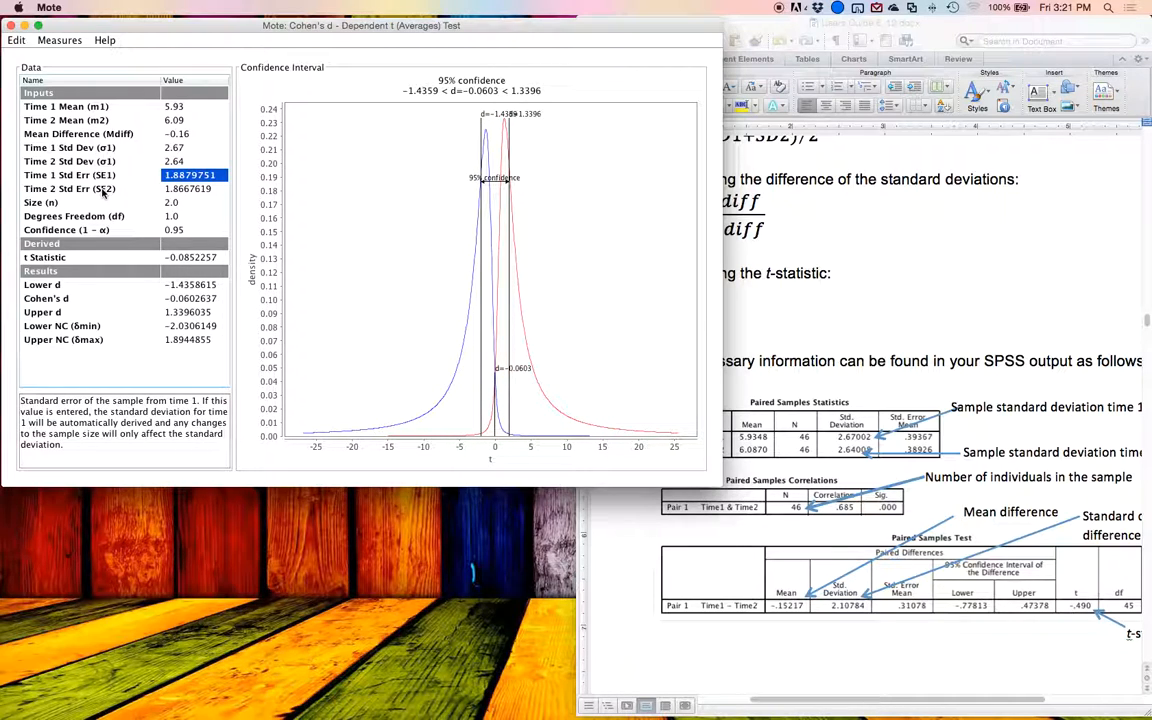
Step: Read the number of individuals in the guide's SPSS output and set the sample size in Mote to 46
{"action": "left_click", "coordinate": [937, 451]}
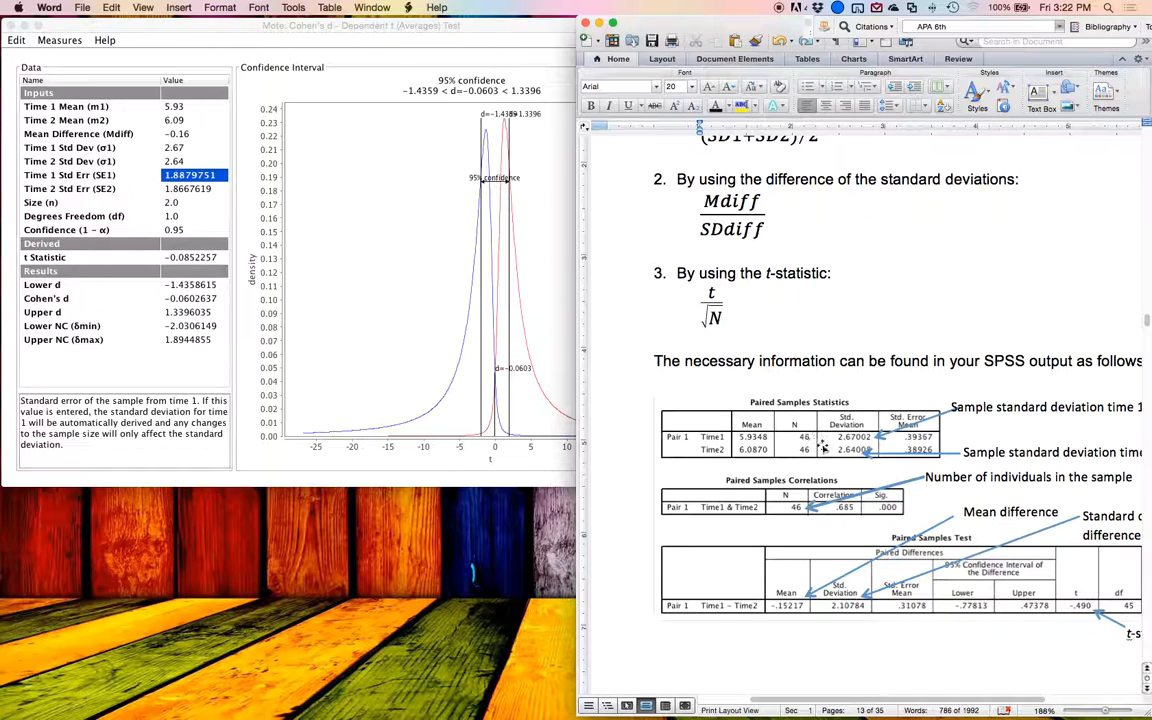
{"action": "left_click", "coordinate": [178, 251]}
{"action": "key", "text": "Down"}
{"action": "key", "text": "Down"}
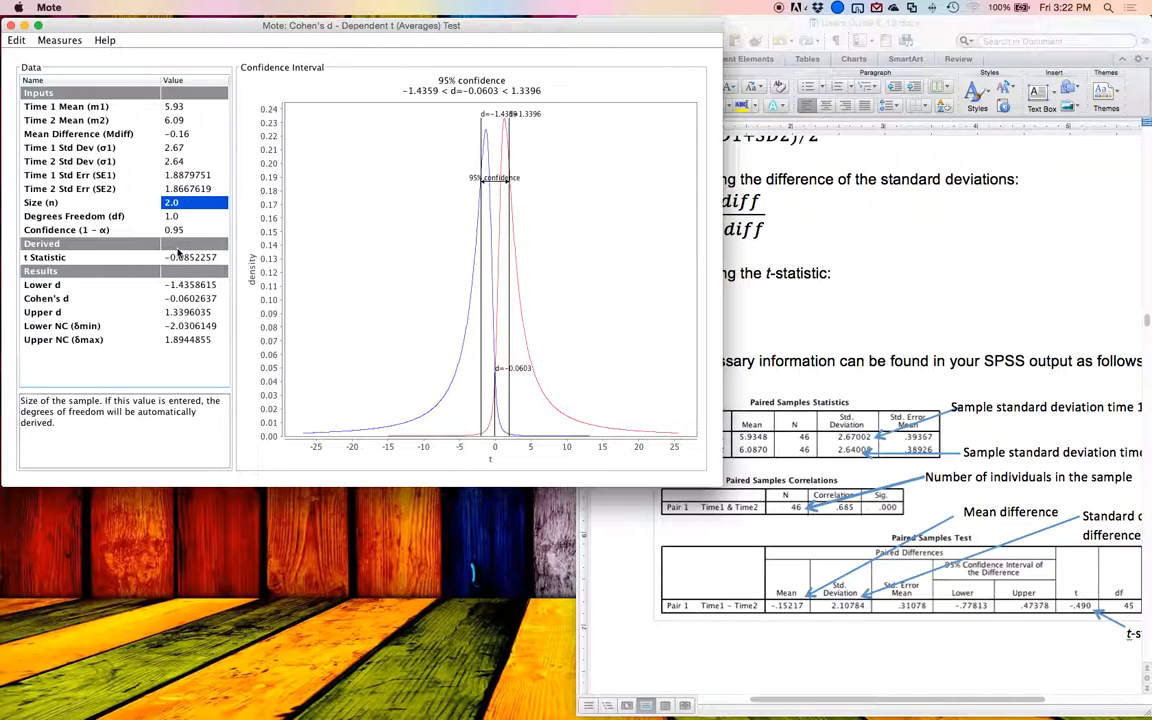
{"action": "type", "text": "46"}
{"action": "key", "text": "Return"}
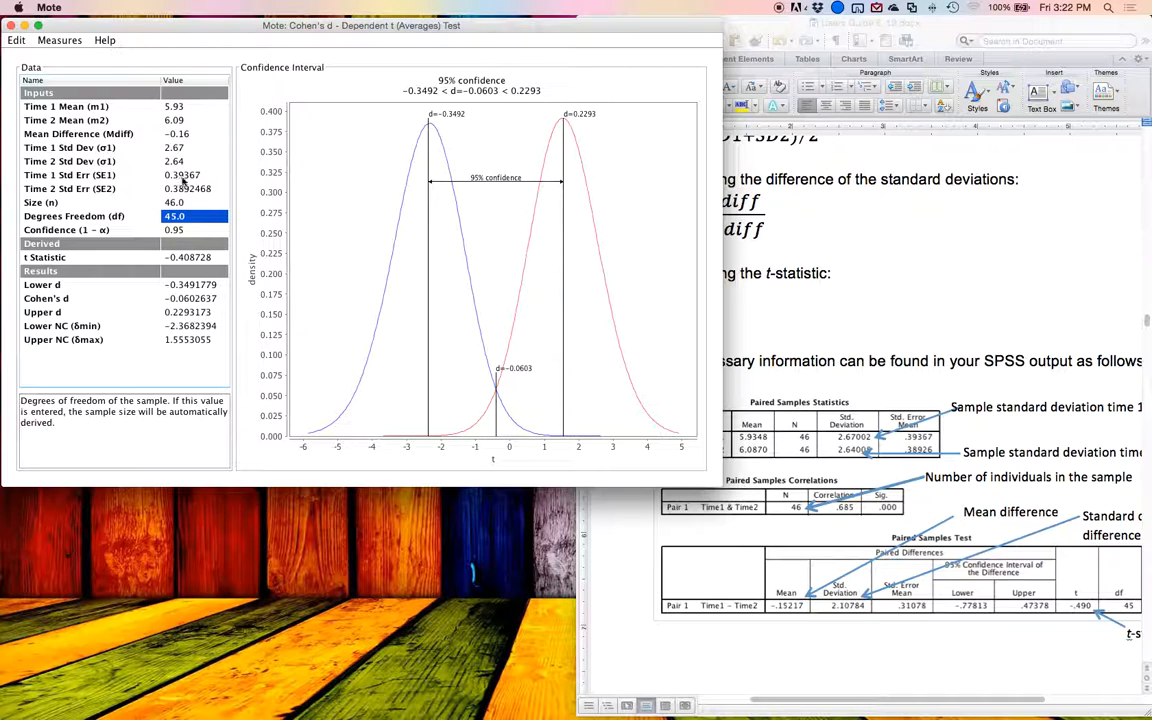
Step: Compare Mote's derived standard errors, degrees of freedom and t statistic with the paired samples SPSS output in the Word guide
{"action": "key", "text": "super+Tab"}
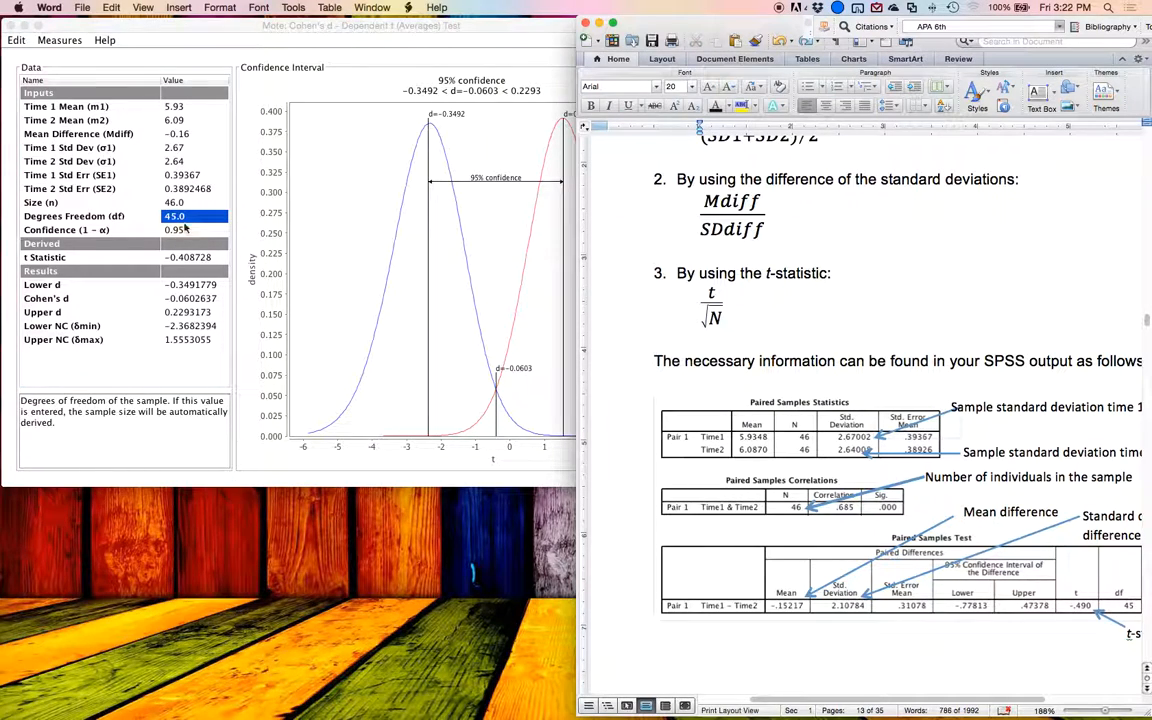
{"action": "left_click", "coordinate": [822, 400]}
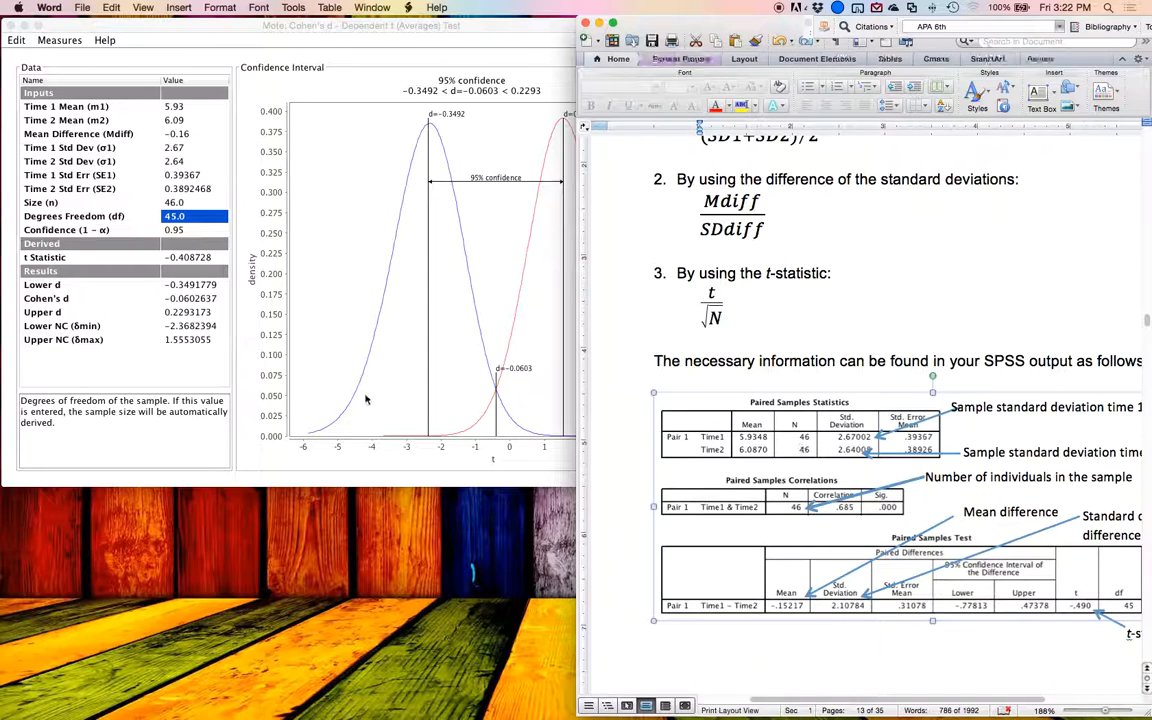
{"action": "left_click", "coordinate": [108, 220]}
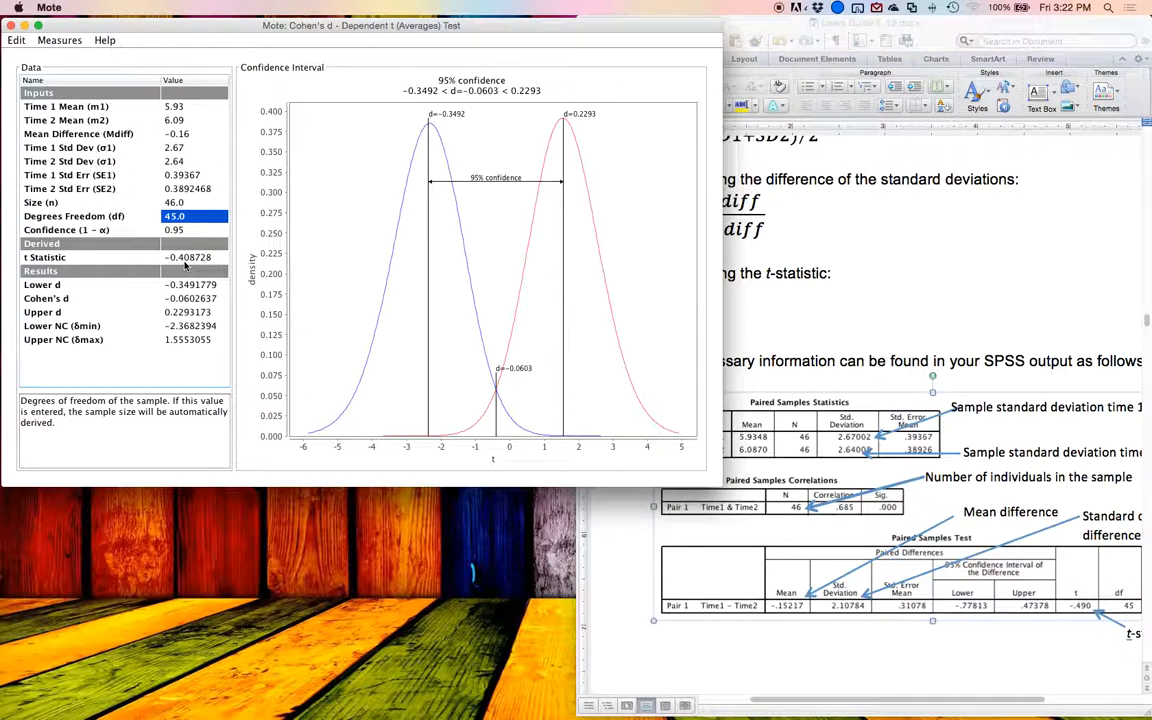
{"action": "left_click", "coordinate": [779, 483]}
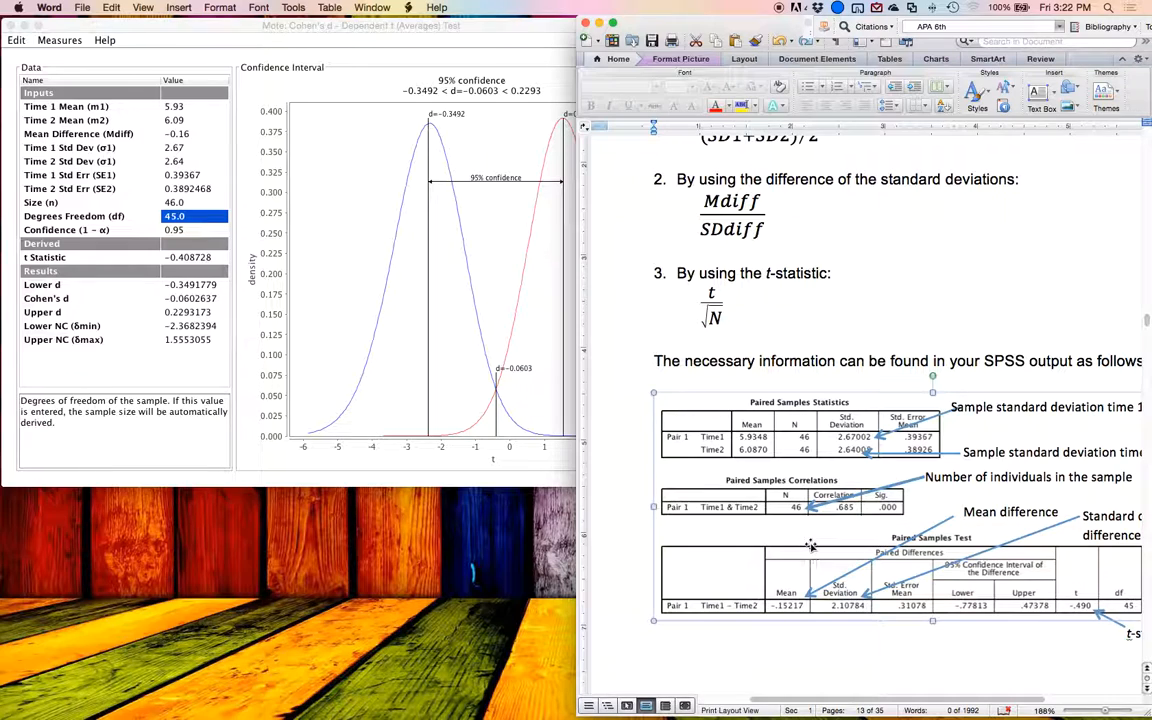
{"action": "scroll", "coordinate": [830, 546], "scroll_direction": "left", "scroll_amount": 3}
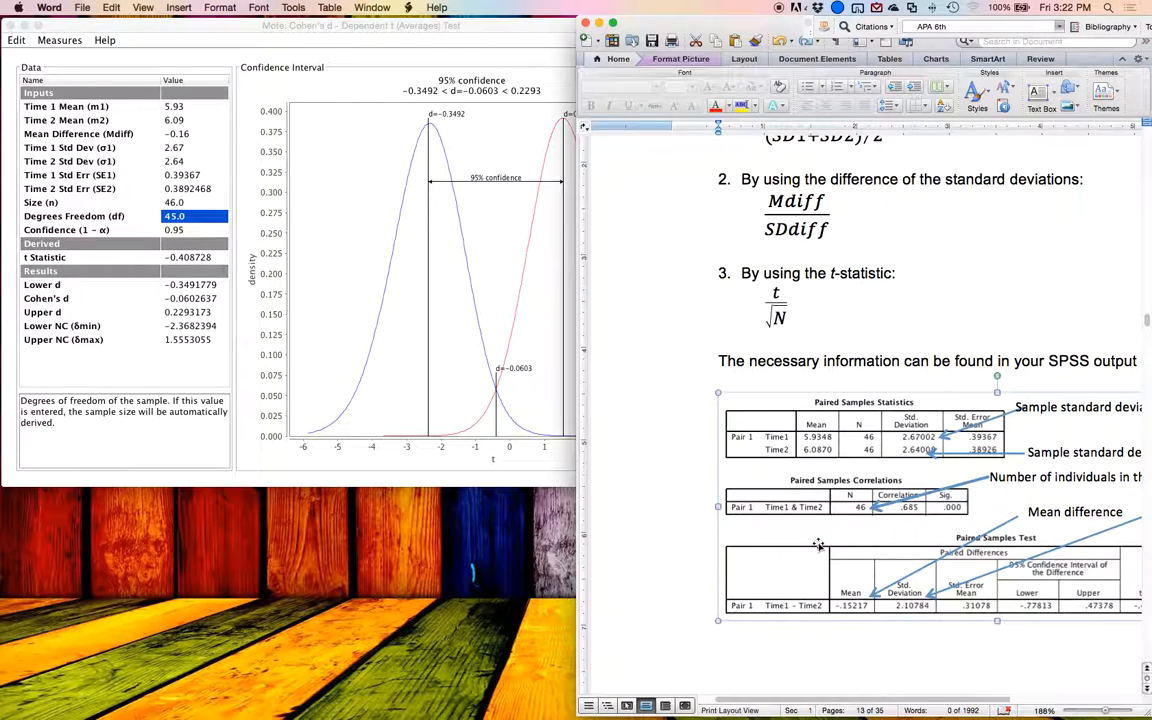
{"action": "scroll", "coordinate": [818, 544], "scroll_direction": "down", "scroll_amount": 1}
{"action": "scroll", "coordinate": [818, 544], "scroll_direction": "right", "scroll_amount": 5}
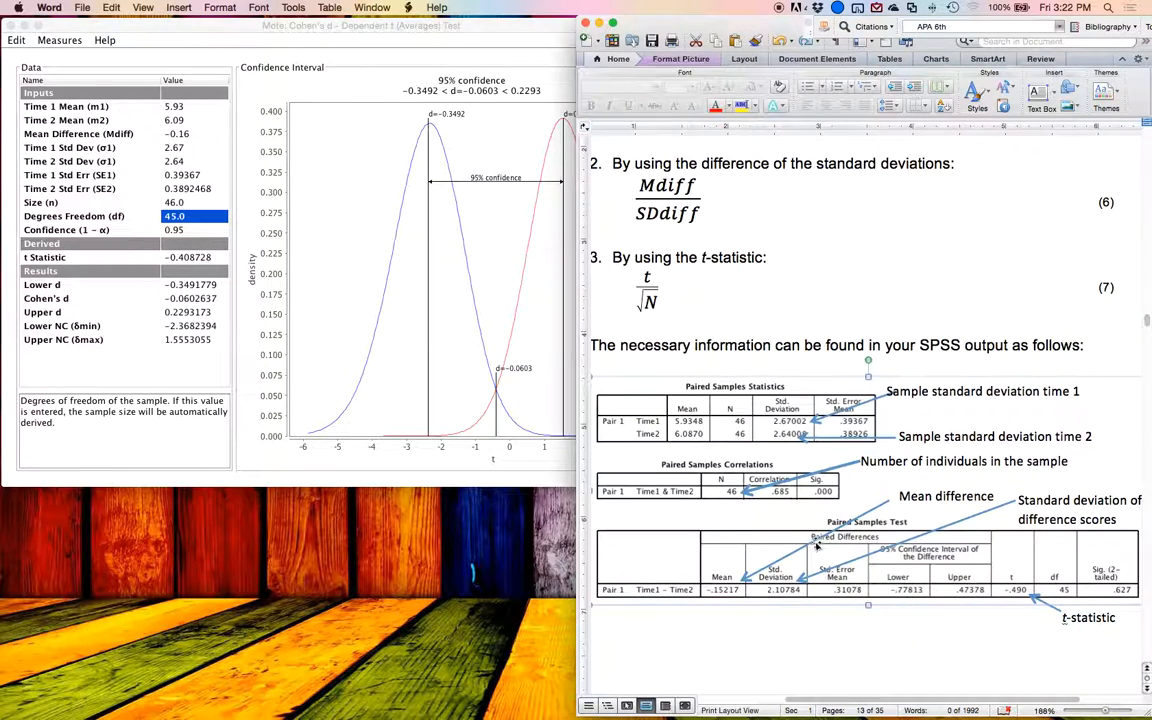
{"action": "left_click", "coordinate": [458, 303]}
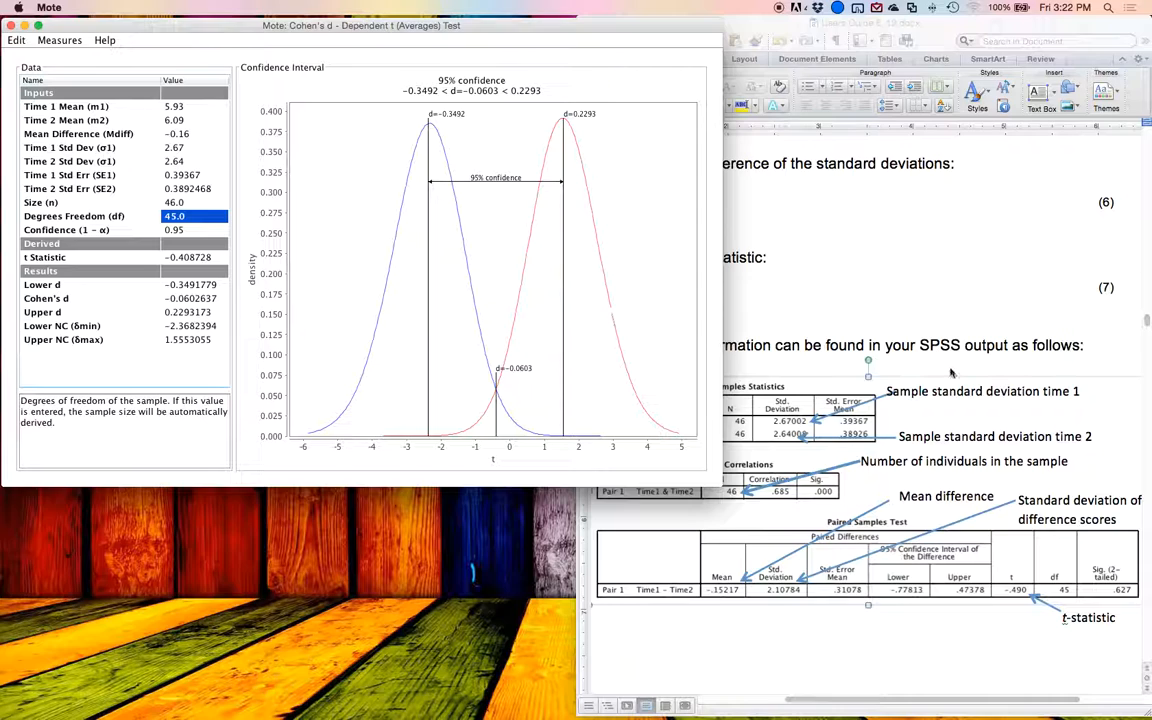
Step: Read the mean difference in the Word guide's SAS output and set the mean difference in Mote's averages test to -0.15
{"action": "scroll", "coordinate": [935, 362], "scroll_direction": "down", "scroll_amount": 10}
{"action": "scroll", "coordinate": [935, 362], "scroll_direction": "down", "scroll_amount": 5}
{"action": "left_click", "coordinate": [823, 239]}
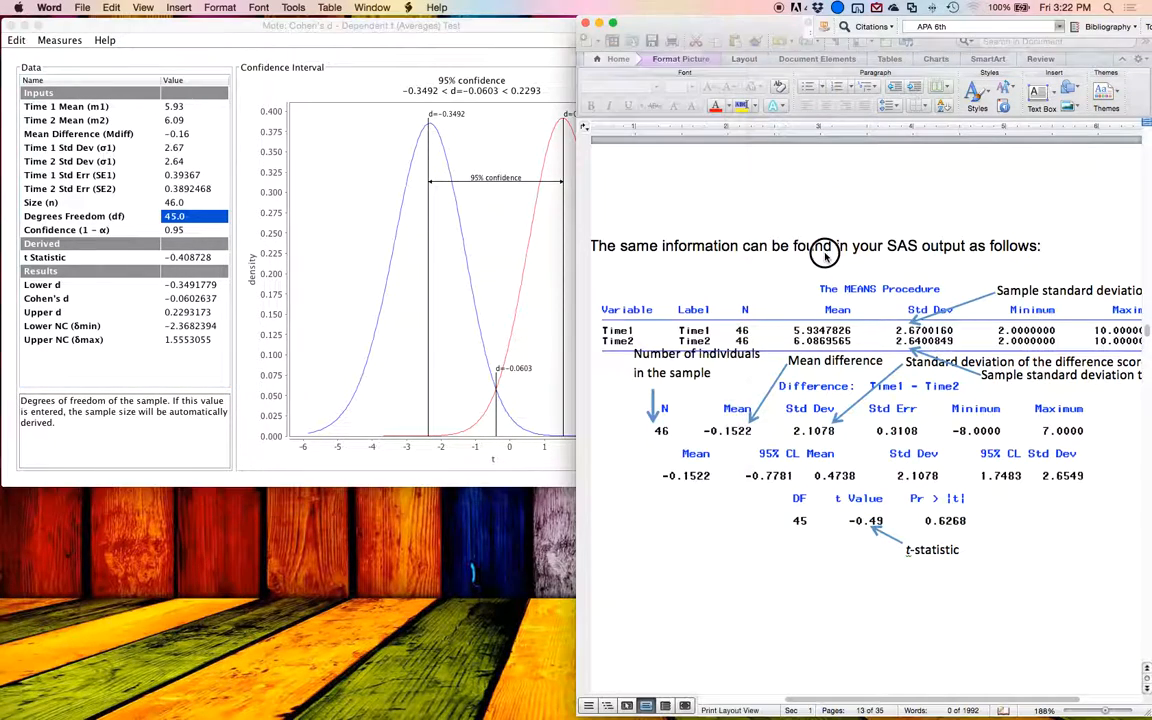
{"action": "left_click", "coordinate": [755, 300]}
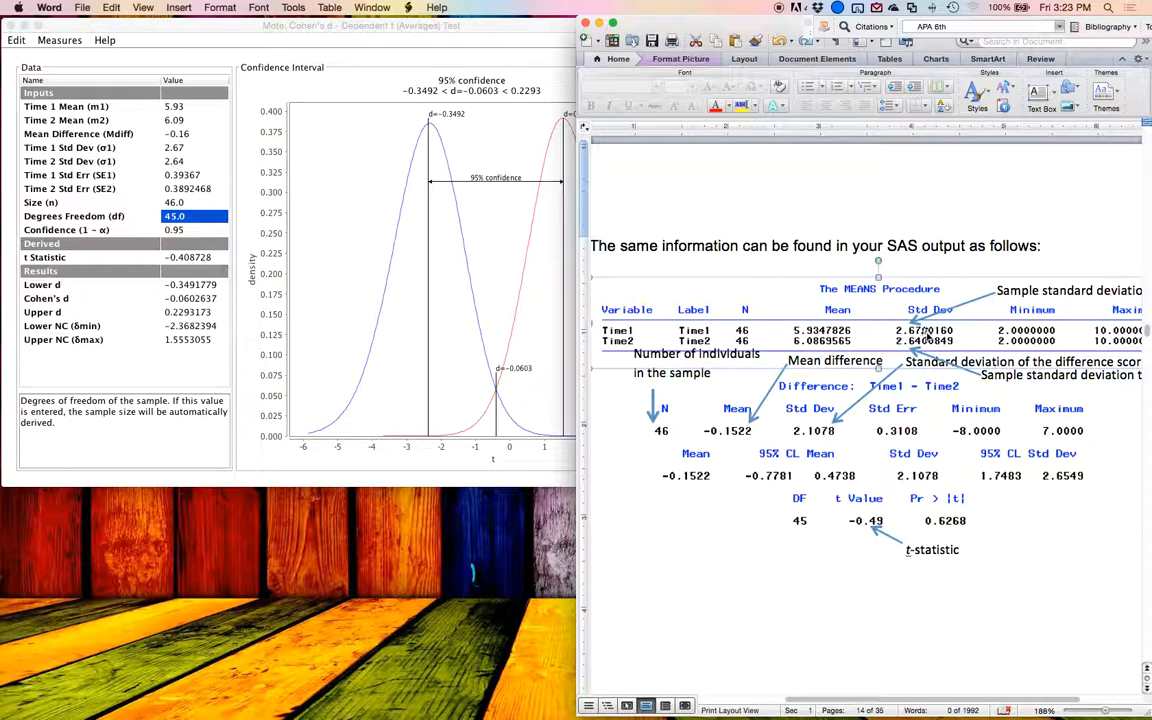
{"action": "left_click", "coordinate": [728, 432]}
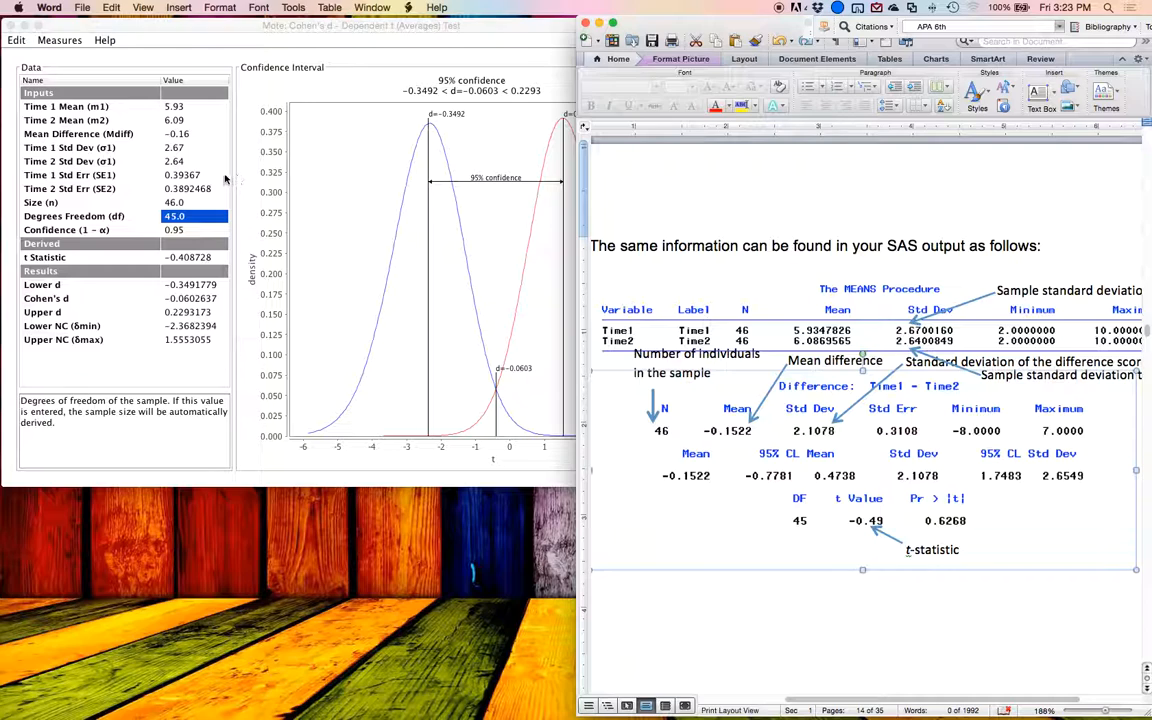
{"action": "left_click", "coordinate": [170, 146]}
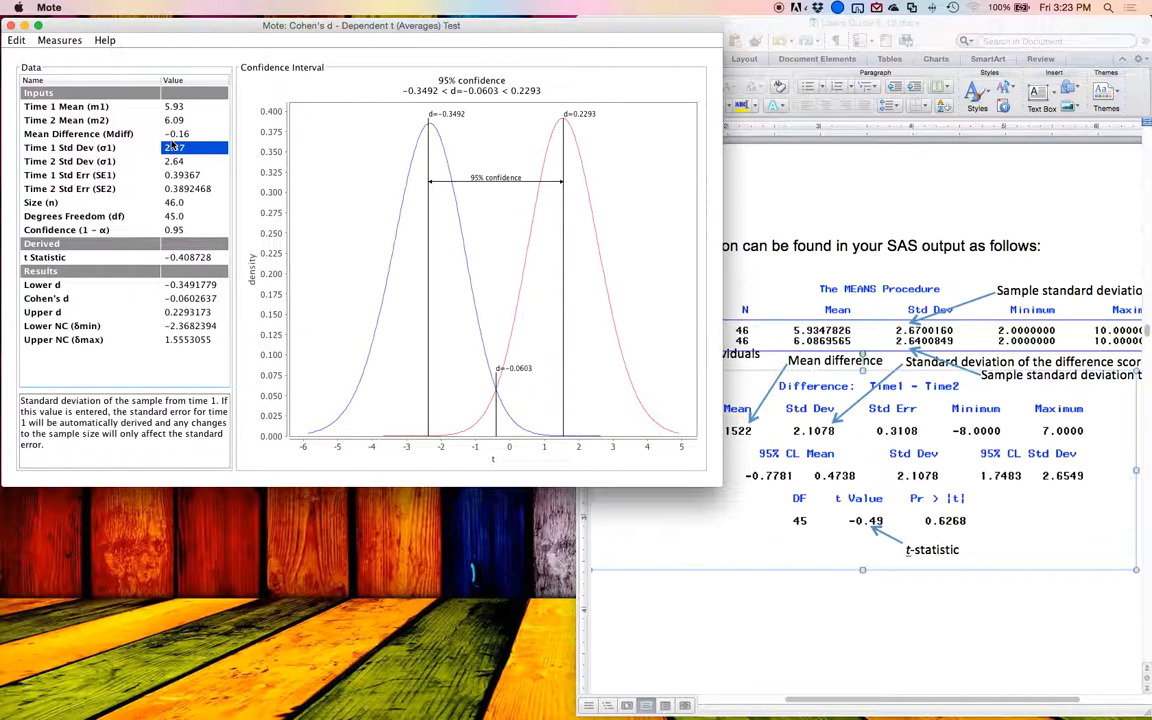
{"action": "key", "text": "Up"}
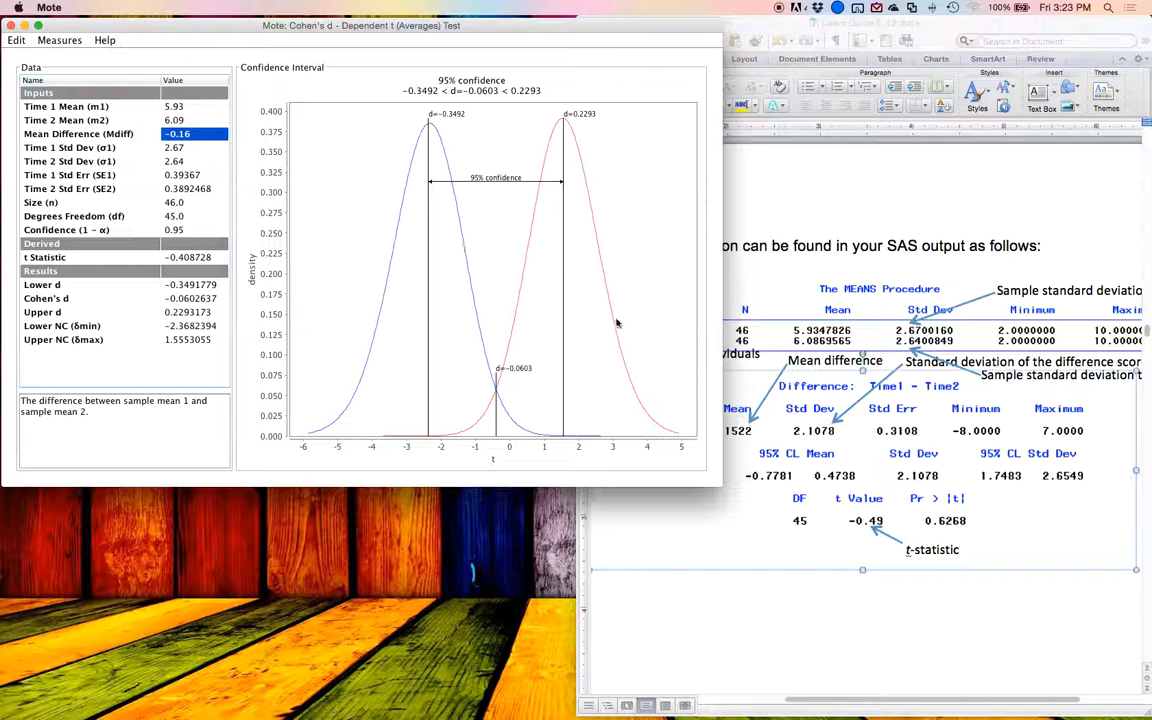
{"action": "left_click", "coordinate": [739, 384]}
{"action": "left_click", "coordinate": [216, 256]}
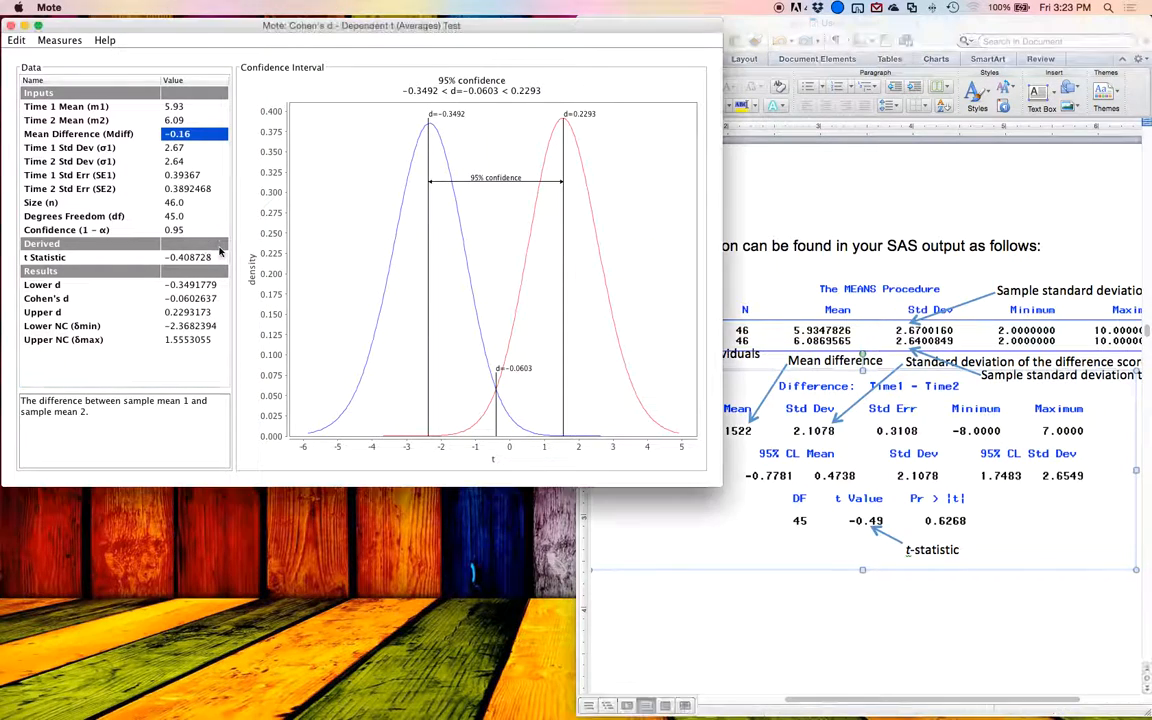
{"action": "type", "text": "-0.15"}
{"action": "key", "text": "Return"}
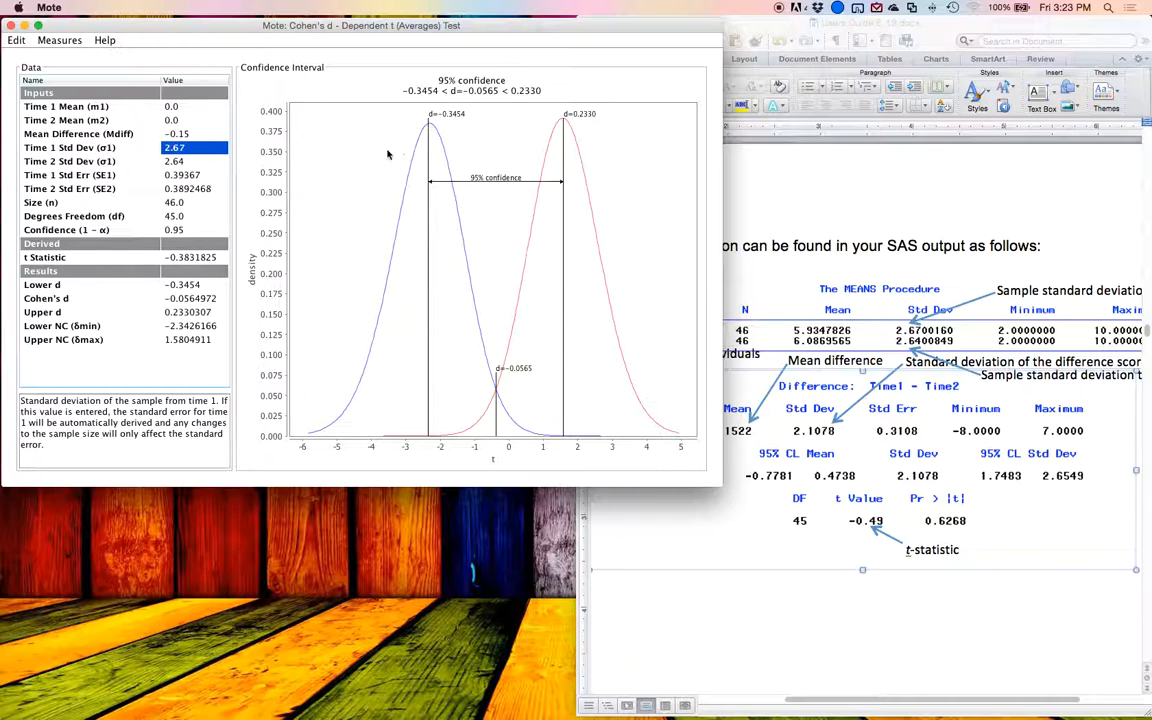
Step: Check the Time 1 and Time 2 means in the guide's SAS output and switch Mote to Cohen's d - Dependent t (SD Diff) Test
{"action": "left_click", "coordinate": [795, 256]}
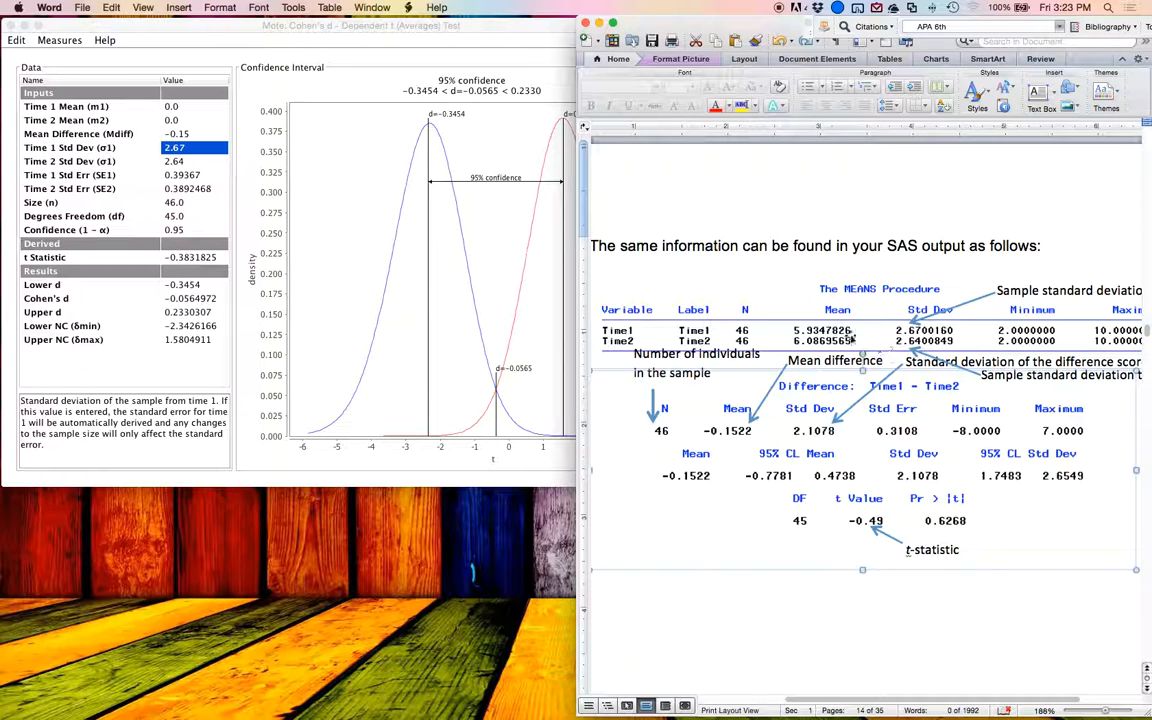
{"action": "left_click", "coordinate": [828, 332]}
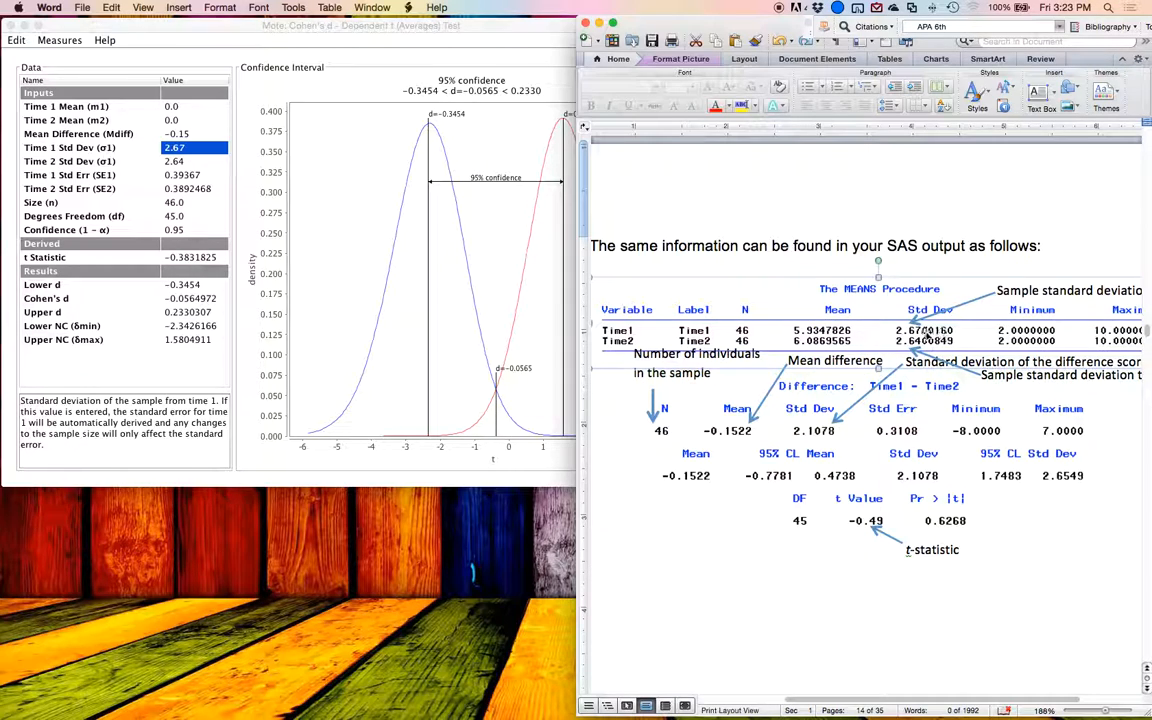
{"action": "left_click", "coordinate": [155, 185]}
{"action": "left_click", "coordinate": [62, 40]}
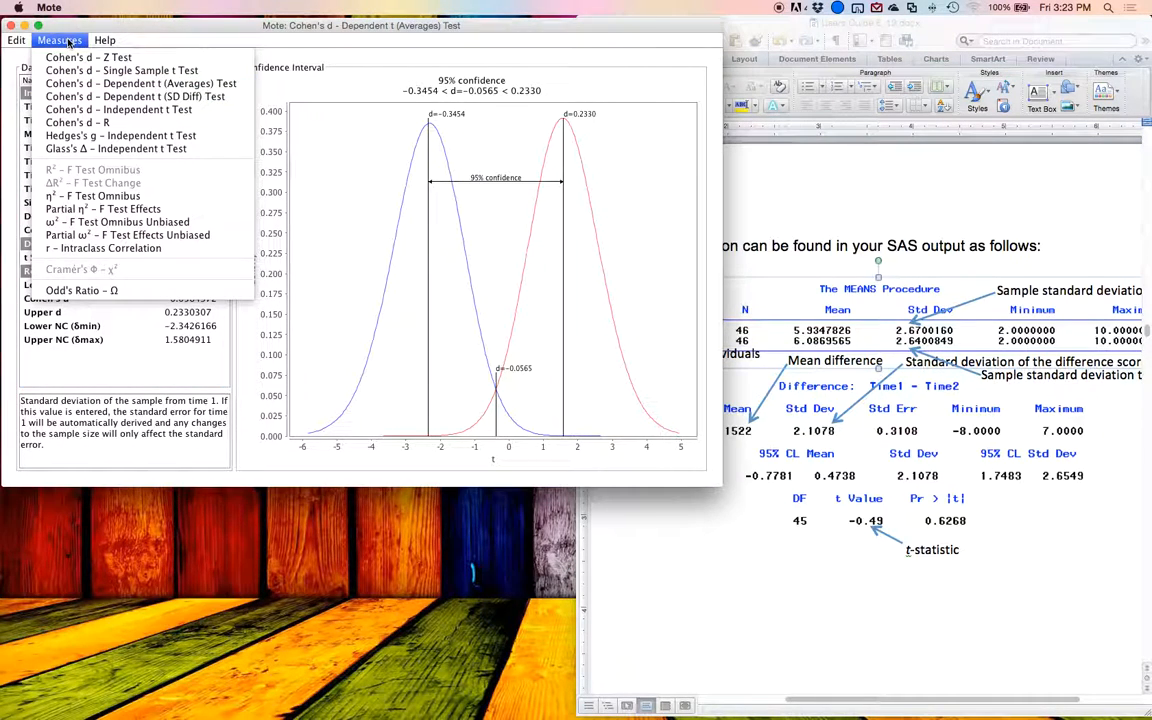
{"action": "left_click", "coordinate": [215, 96]}
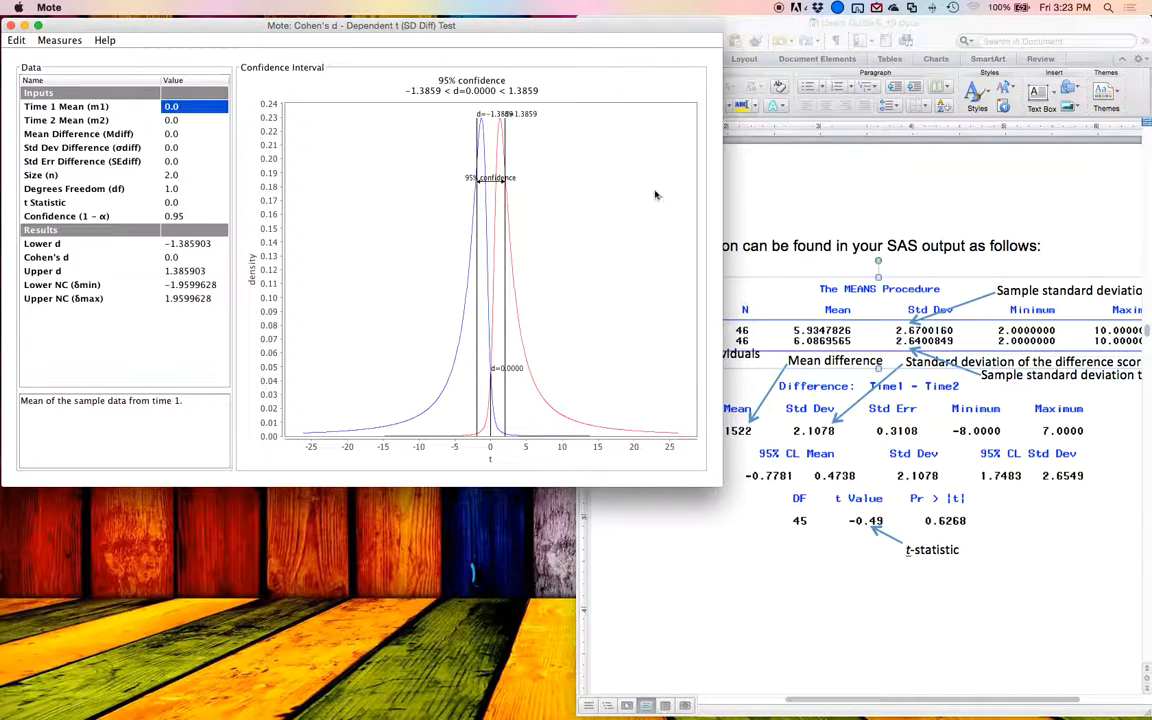
Step: Return to the guide's paired samples SPSS output for the mean difference and set Mote's mean difference to -0.15
{"action": "left_click", "coordinate": [944, 207]}
{"action": "scroll", "coordinate": [942, 203], "scroll_direction": "up", "scroll_amount": 10}
{"action": "scroll", "coordinate": [942, 203], "scroll_direction": "down", "scroll_amount": 5}
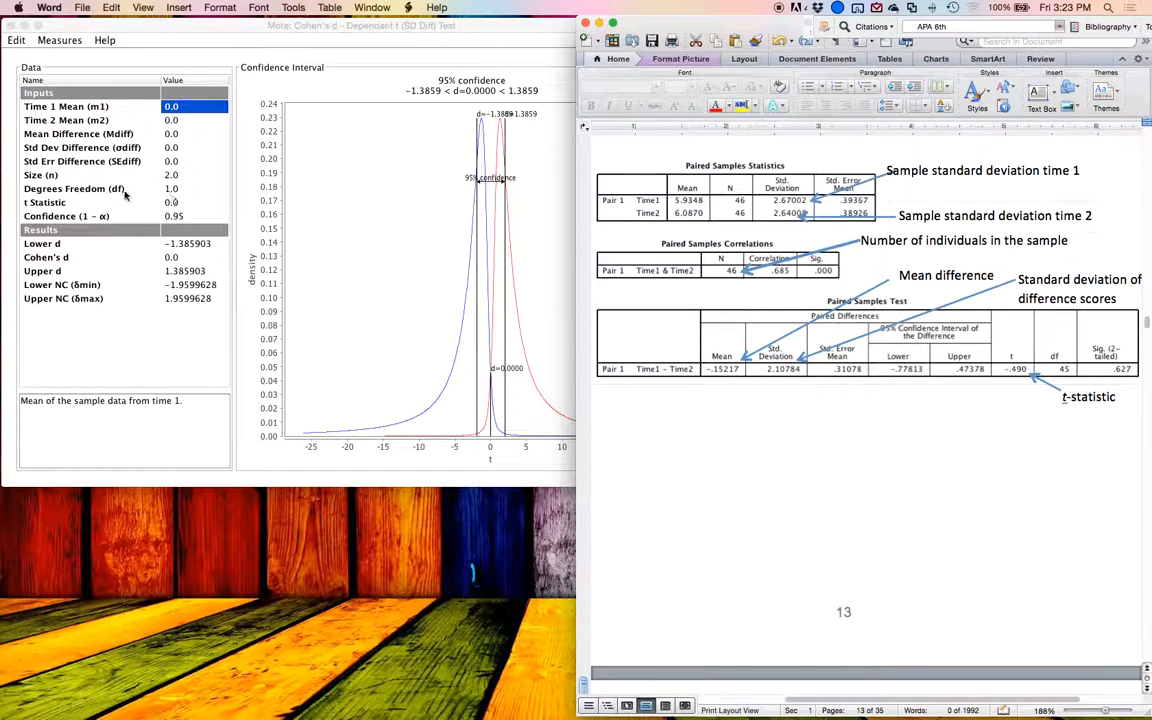
{"action": "left_click", "coordinate": [125, 195]}
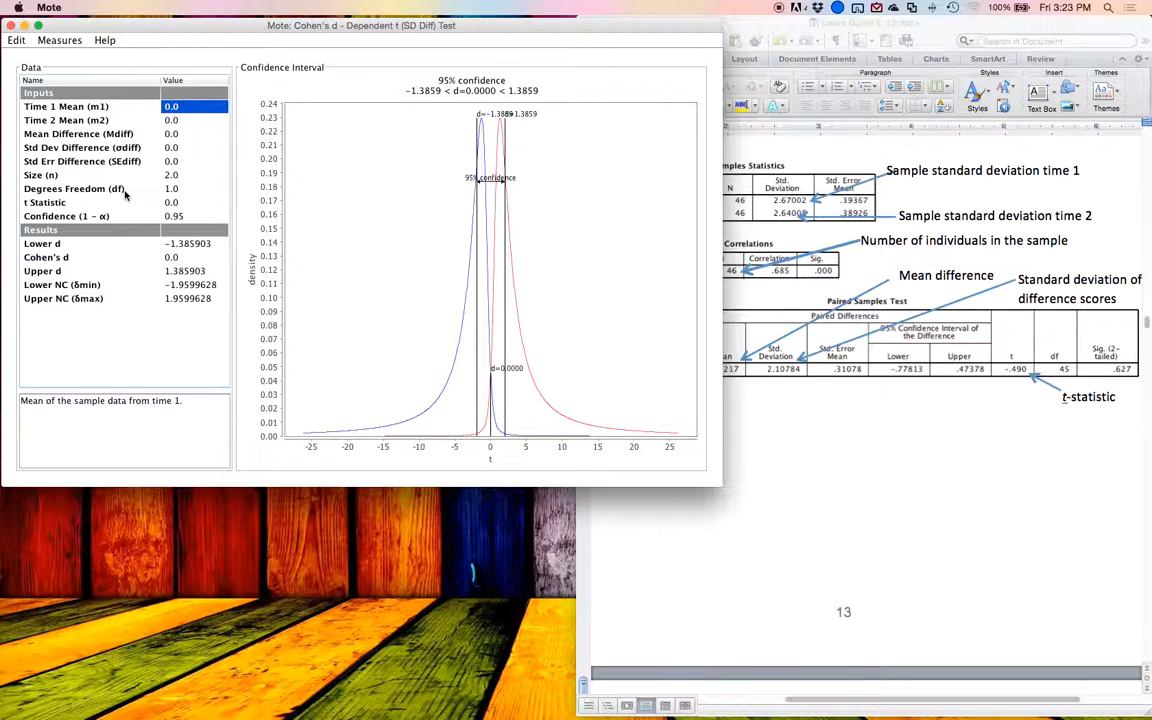
{"action": "left_click", "coordinate": [183, 136]}
{"action": "left_click", "coordinate": [162, 133]}
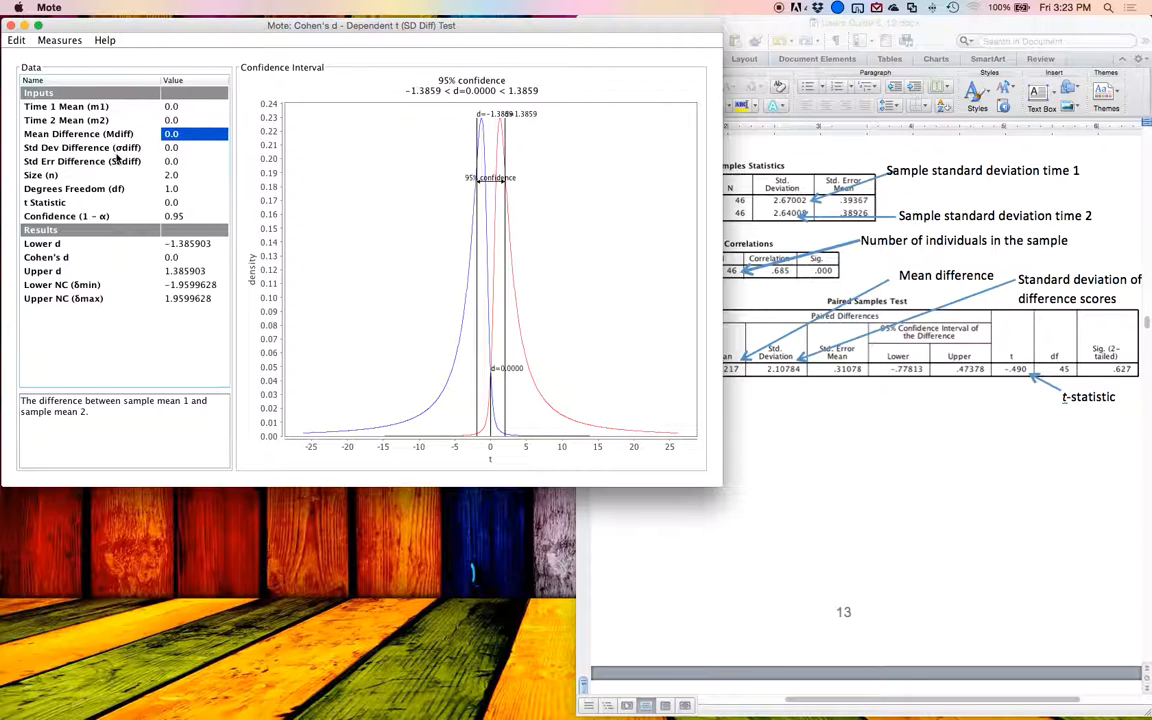
{"action": "left_click", "coordinate": [781, 306]}
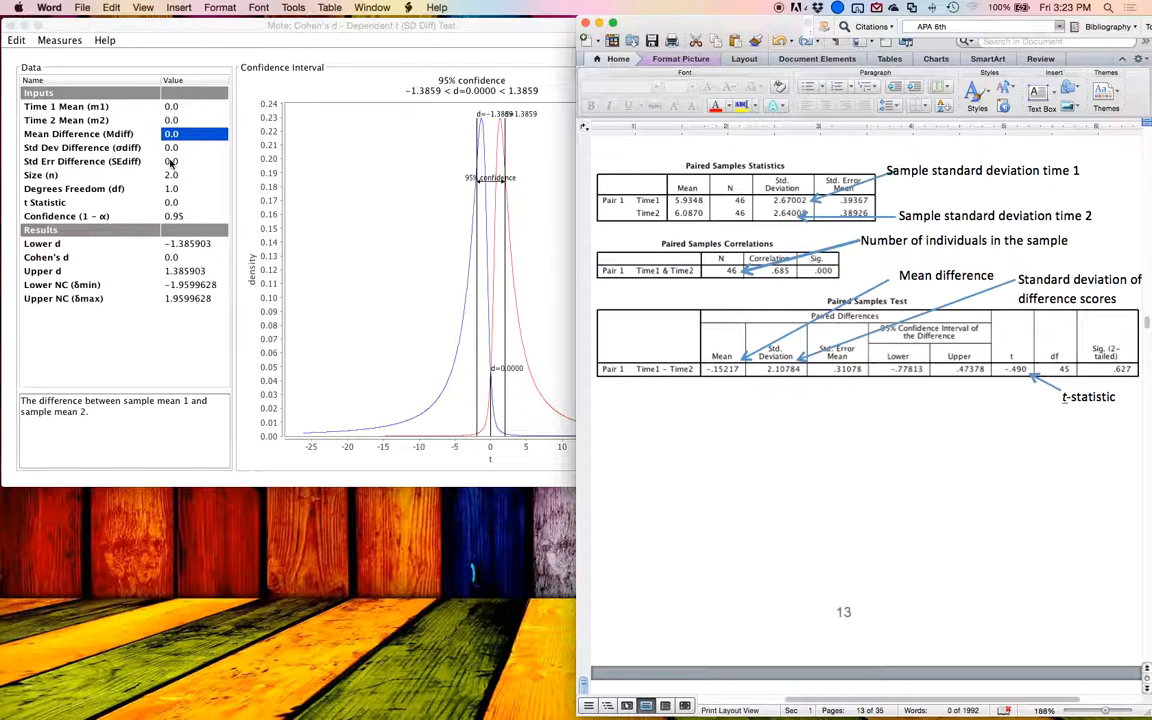
{"action": "left_click", "coordinate": [172, 162]}
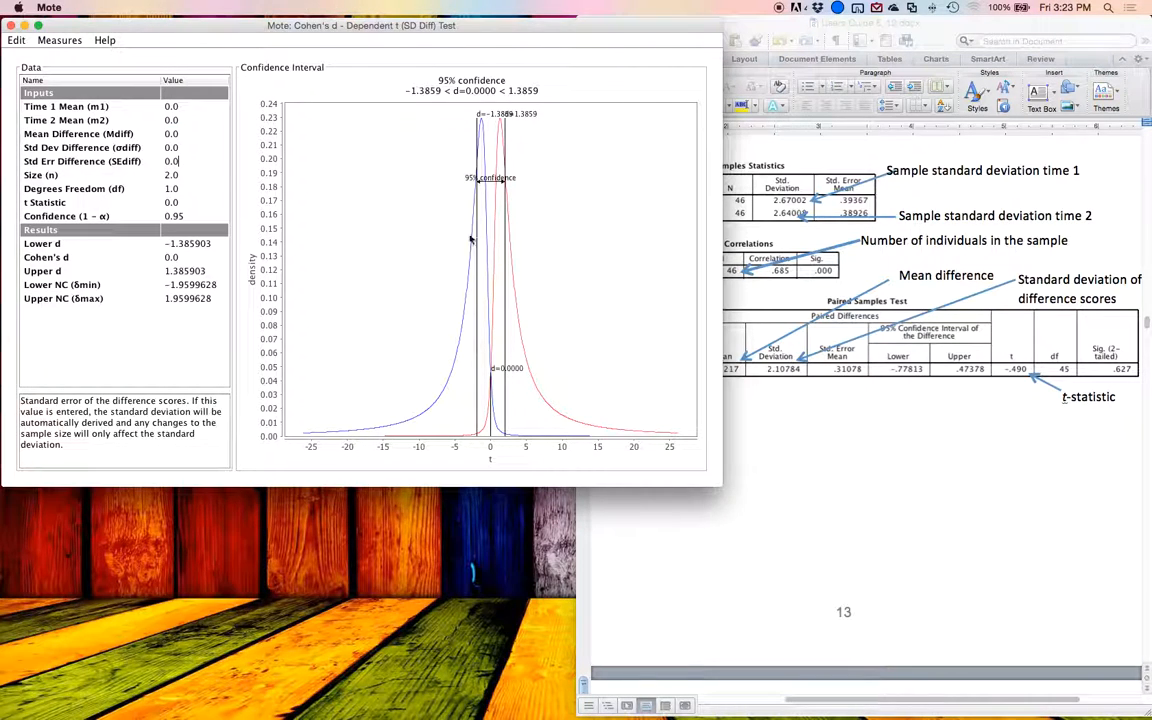
{"action": "key", "text": "Up"}
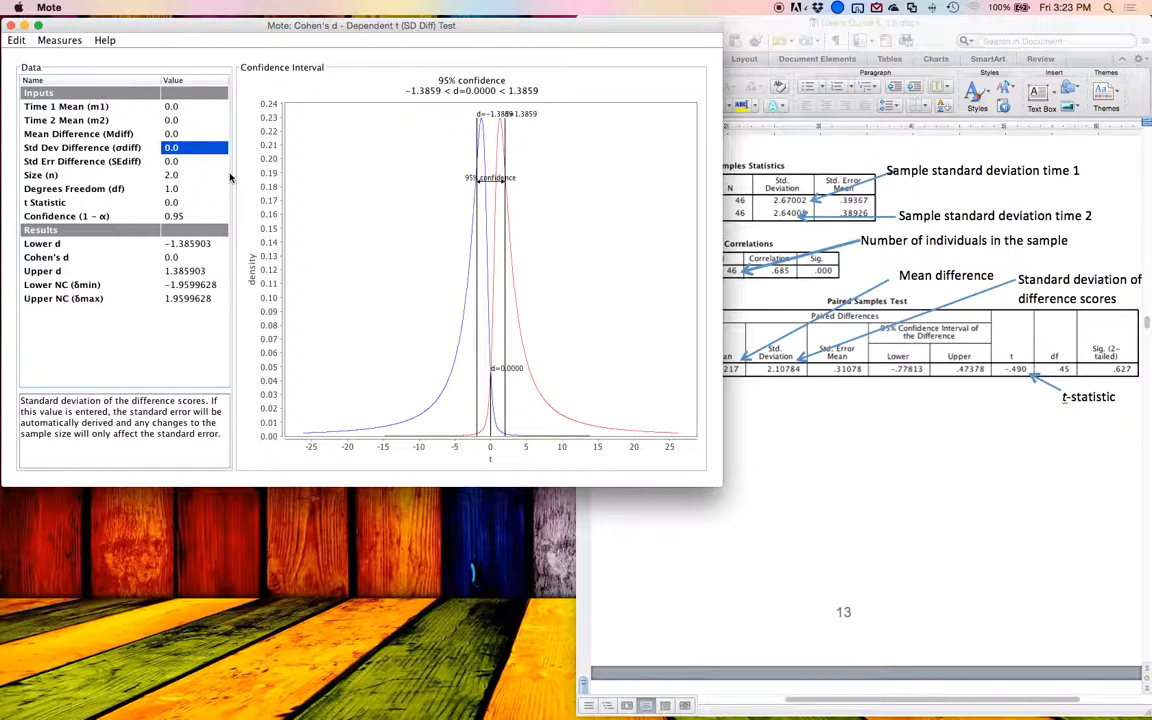
{"action": "key", "text": "Up"}
{"action": "type", "text": "-0.15"}
{"action": "key", "text": "Return"}
Step: Read the standard deviation of difference scores in the guide's SPSS output and set Mote's Std Dev Difference to 2.11
{"action": "left_click", "coordinate": [763, 408]}
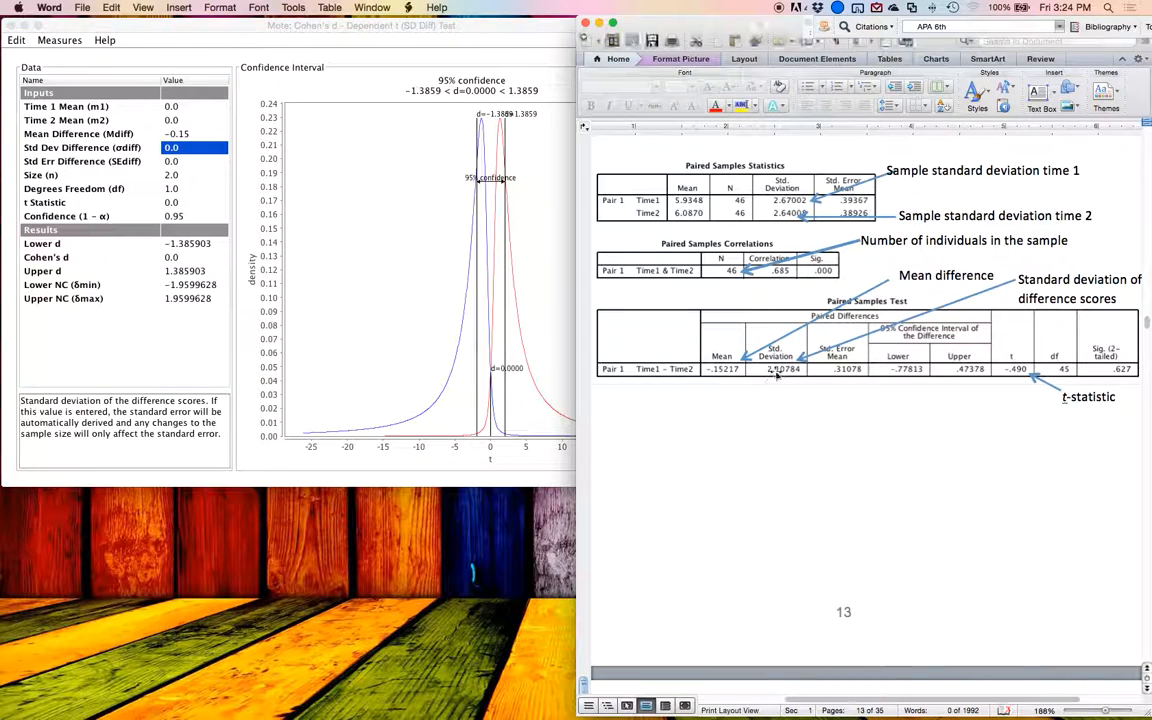
{"action": "left_click", "coordinate": [667, 330]}
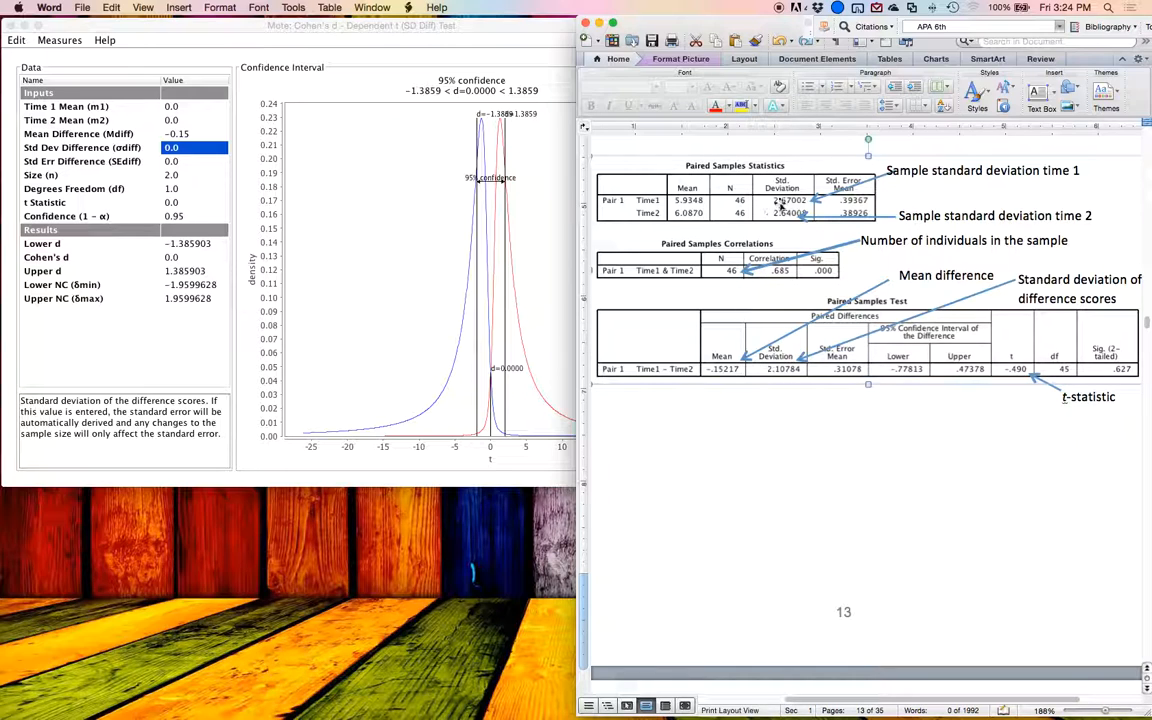
{"action": "left_click", "coordinate": [135, 168]}
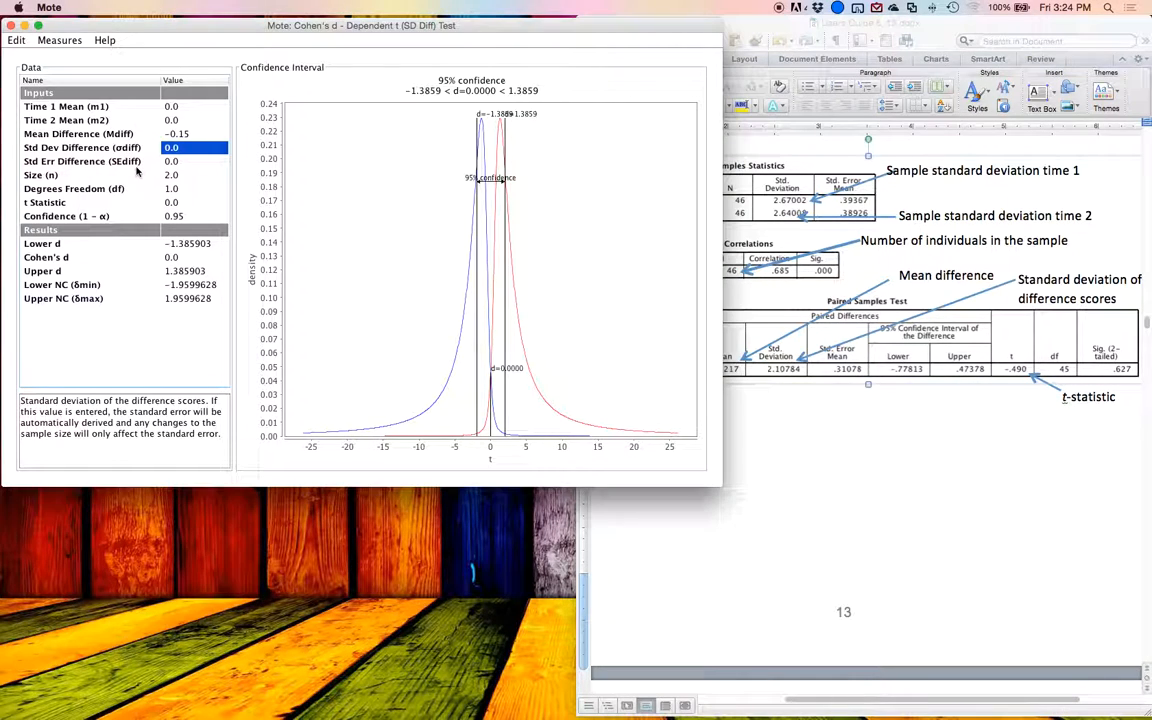
{"action": "type", "text": "2.11"}
{"action": "key", "text": "Return"}
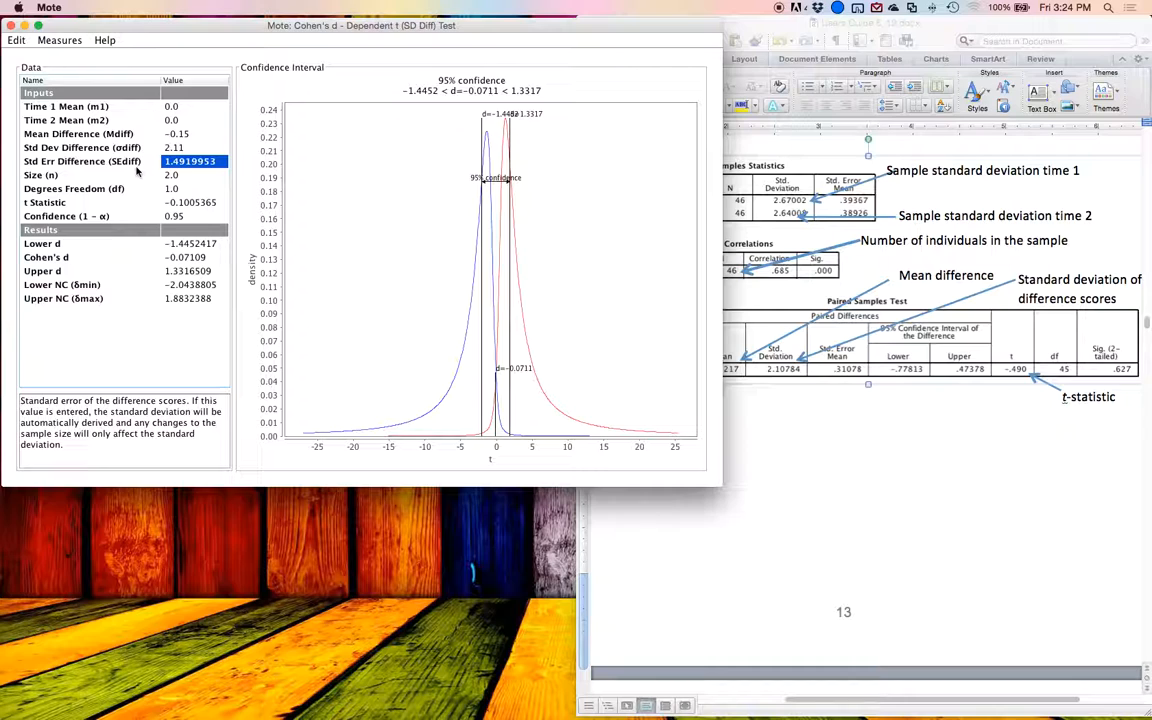
Step: Set the sample size in the SD Diff test to 46
{"action": "key", "text": "Return"}
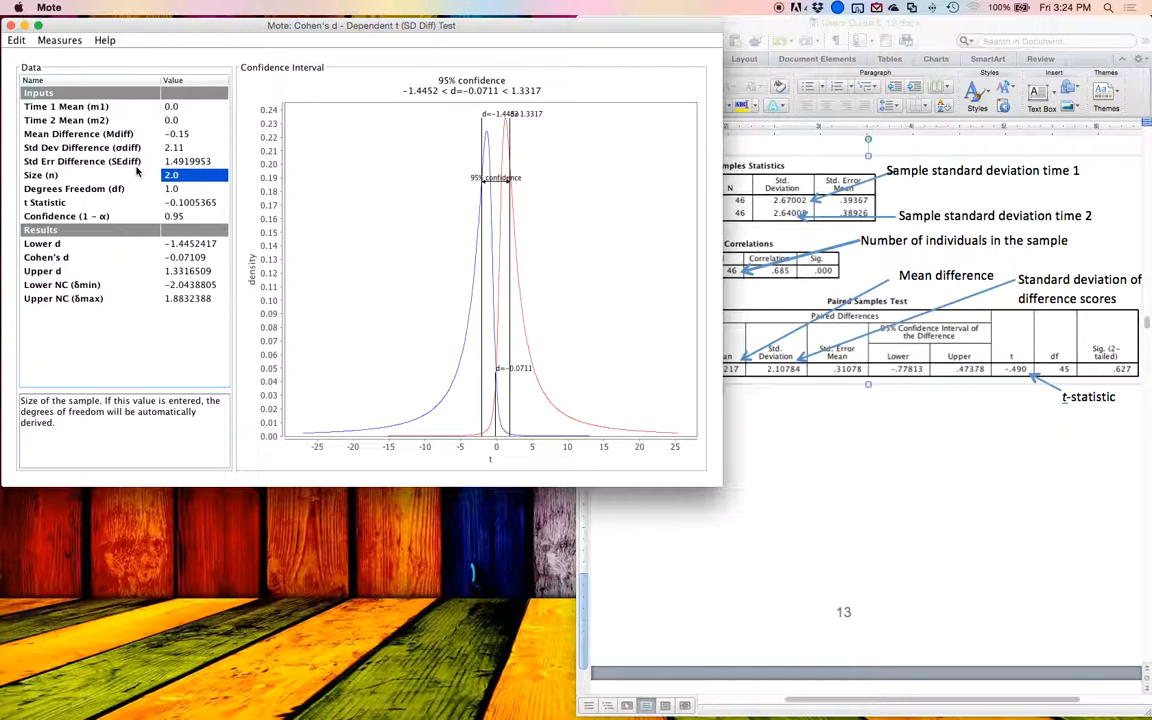
{"action": "type", "text": "46"}
{"action": "key", "text": "Return"}
Step: Compare Mote's derived standard error of the difference and t statistic with the guide's Paired Samples Test table
{"action": "key", "text": "Up"}
{"action": "key", "text": "Up"}
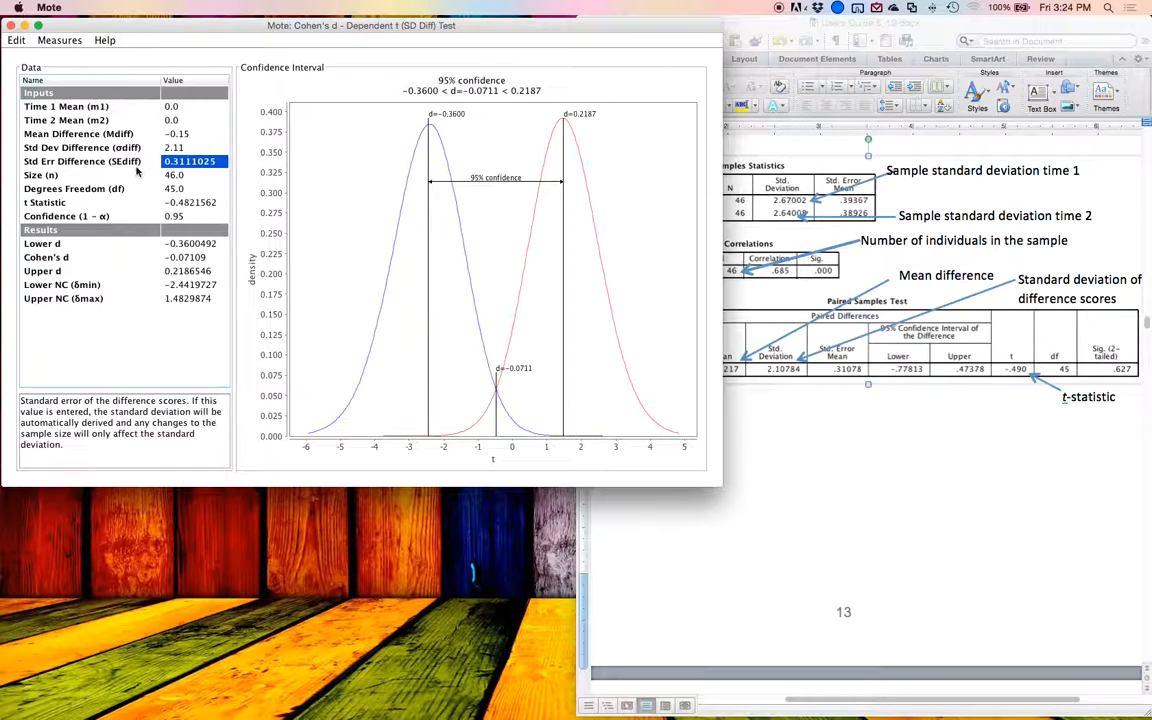
{"action": "left_click", "coordinate": [725, 332]}
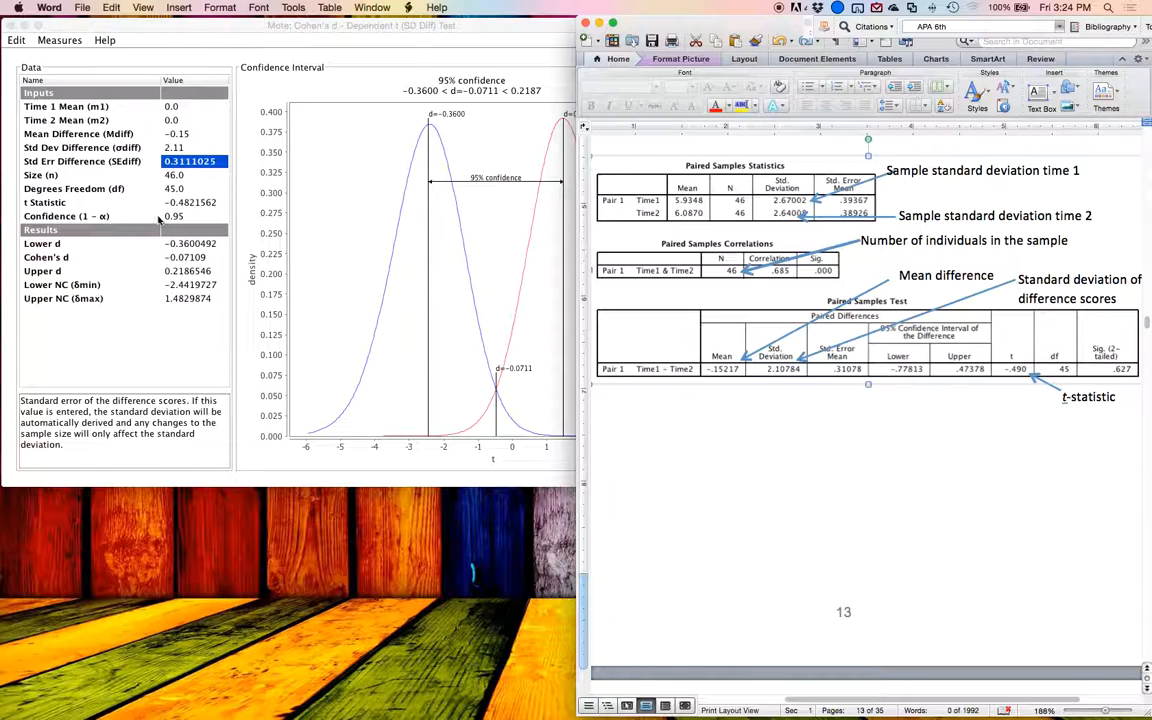
{"action": "left_click", "coordinate": [1031, 375]}
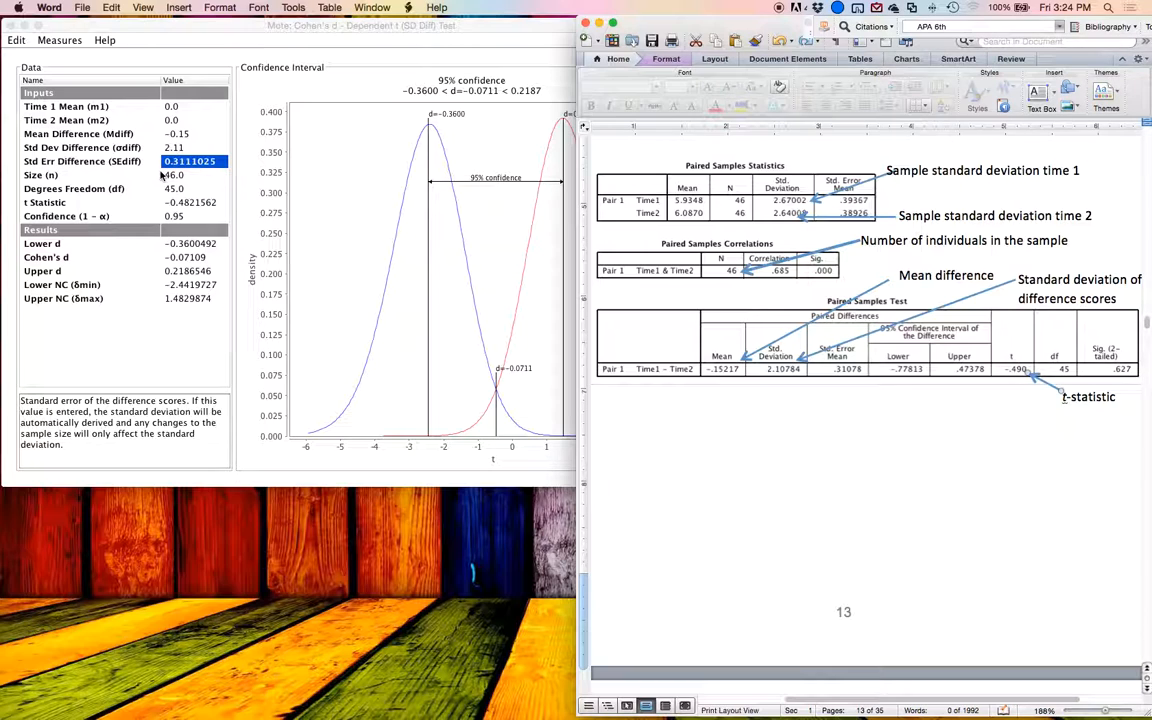
{"action": "left_click", "coordinate": [160, 175]}
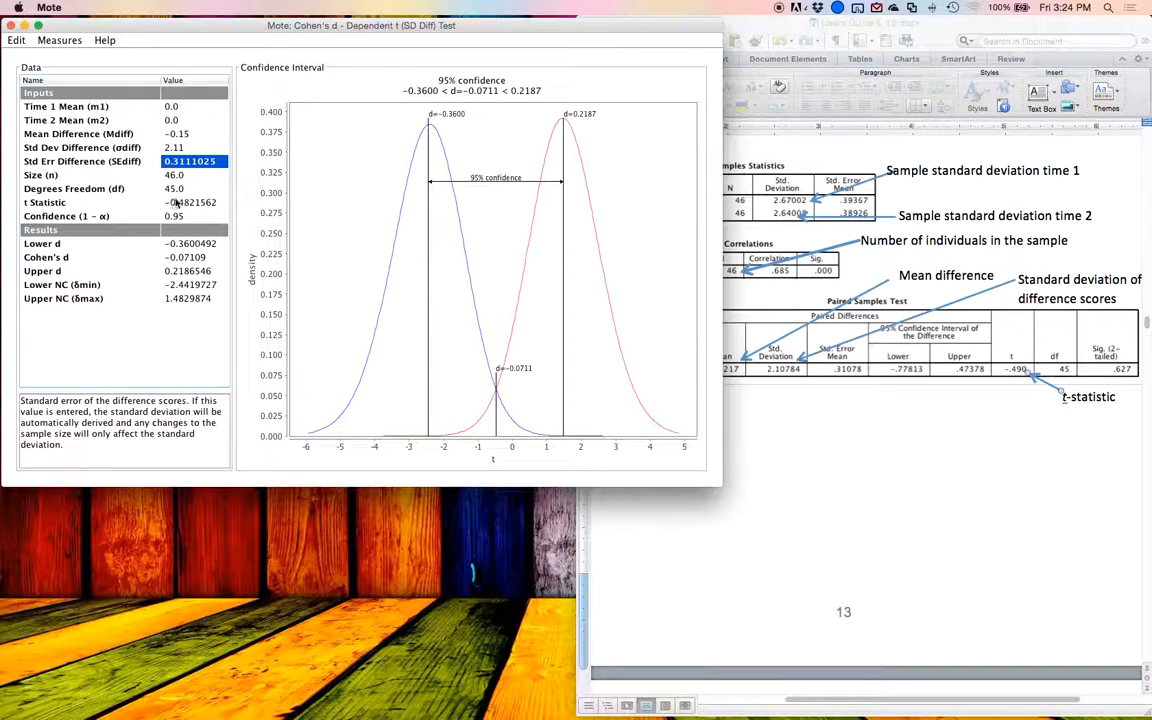
{"action": "key", "text": "Down"}
{"action": "key", "text": "Down"}
{"action": "key", "text": "Down"}
{"action": "key", "text": "Down"}
{"action": "key", "text": "Up"}
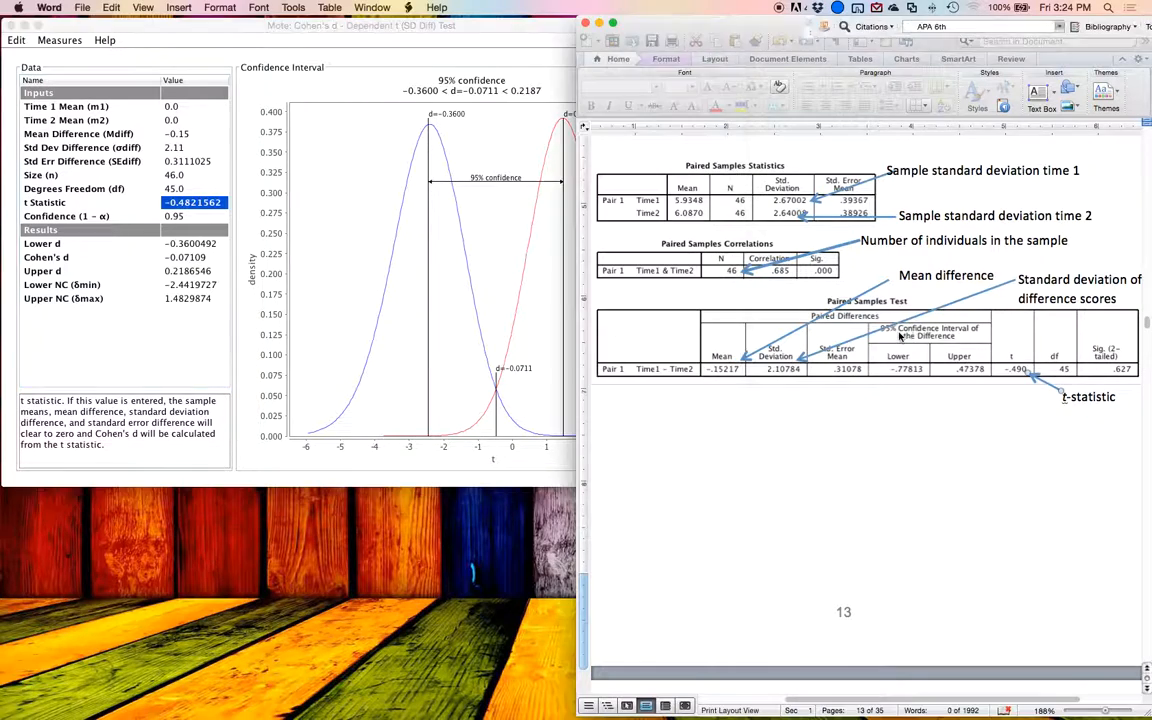
Step: Set Mote's t statistic to -0.49 from the guide's SPSS output
{"action": "left_click", "coordinate": [829, 210]}
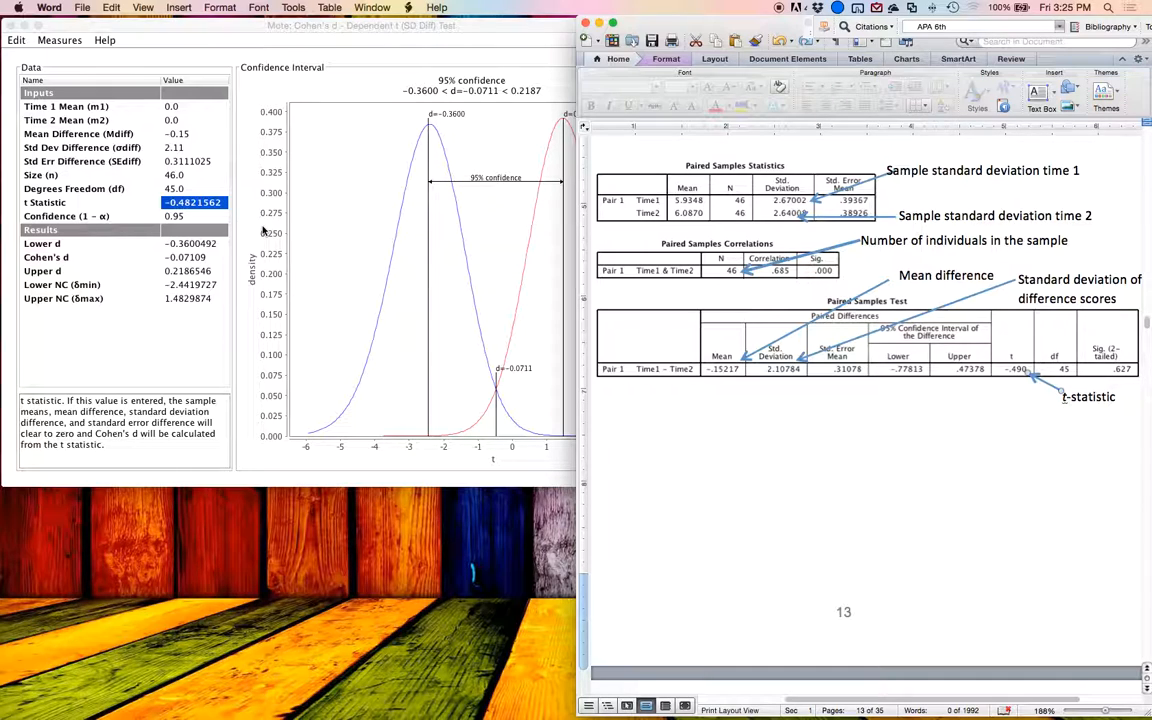
{"action": "left_click", "coordinate": [105, 203]}
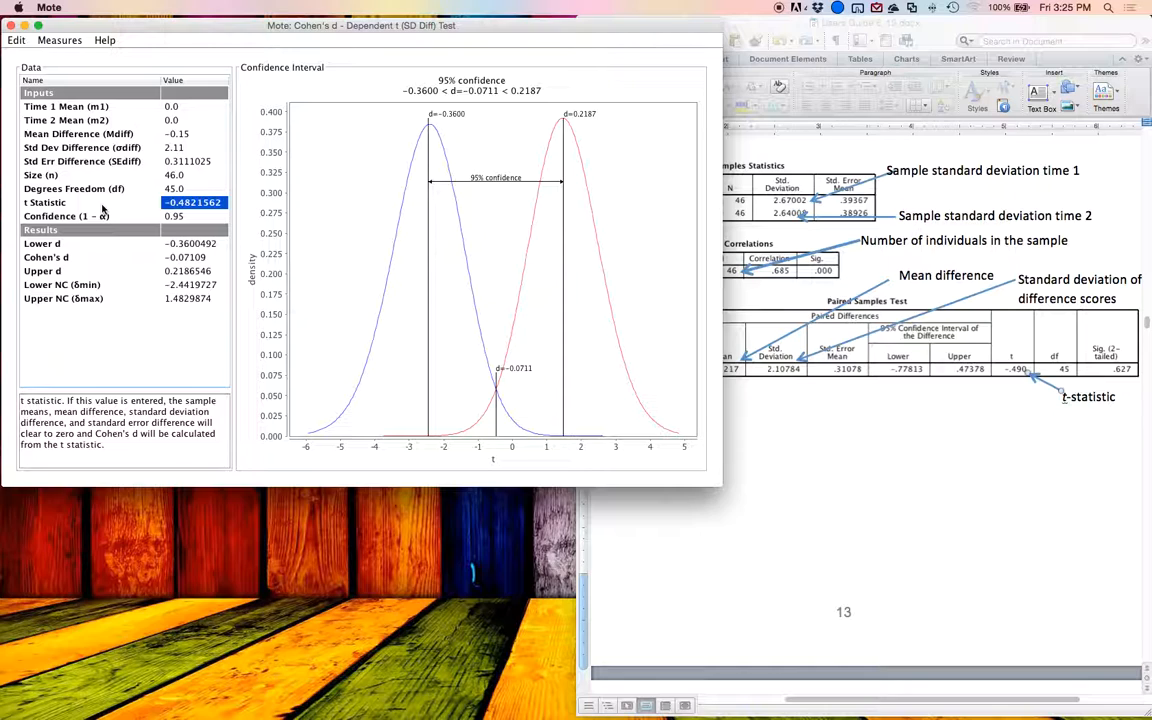
{"action": "key", "text": "BackSpace"}
{"action": "type", "text": "-0.49"}
{"action": "key", "text": "Return"}
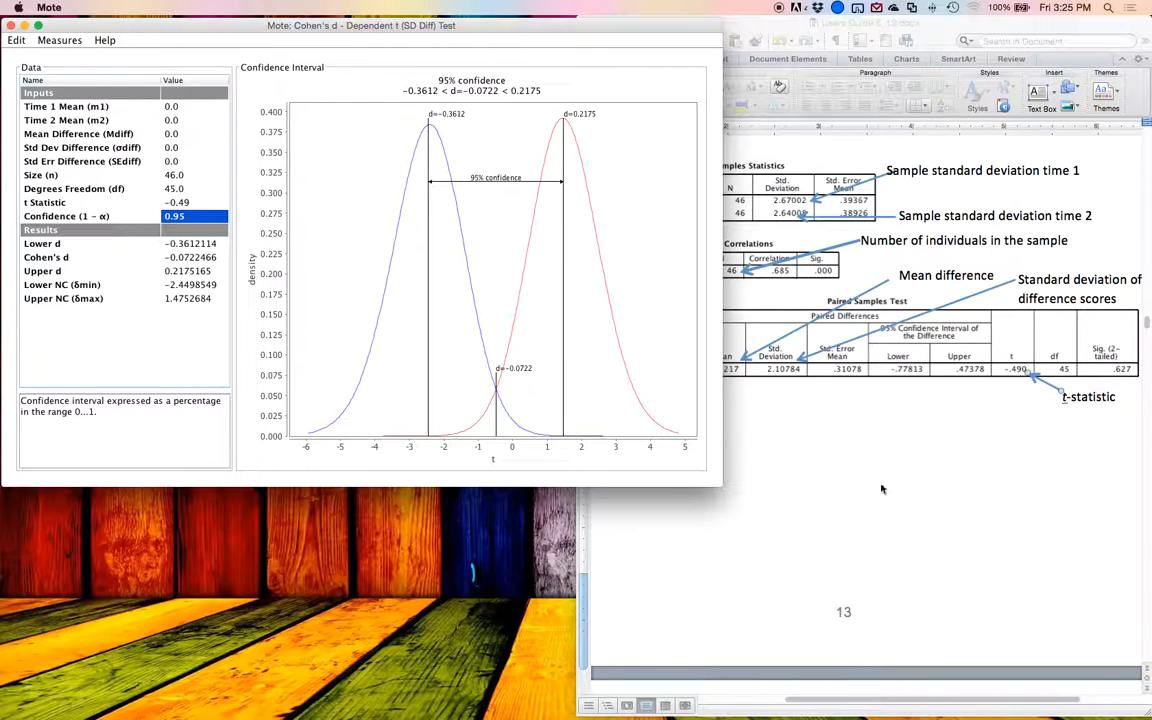
Step: Go past the guide's dependent t examples to its Independent Samples t-test section and switch Mote to Cohen's d - Independent t Test
{"action": "left_click", "coordinate": [795, 440]}
{"action": "scroll", "coordinate": [825, 447], "scroll_direction": "down", "scroll_amount": 3}
{"action": "scroll", "coordinate": [825, 447], "scroll_direction": "down", "scroll_amount": 15}
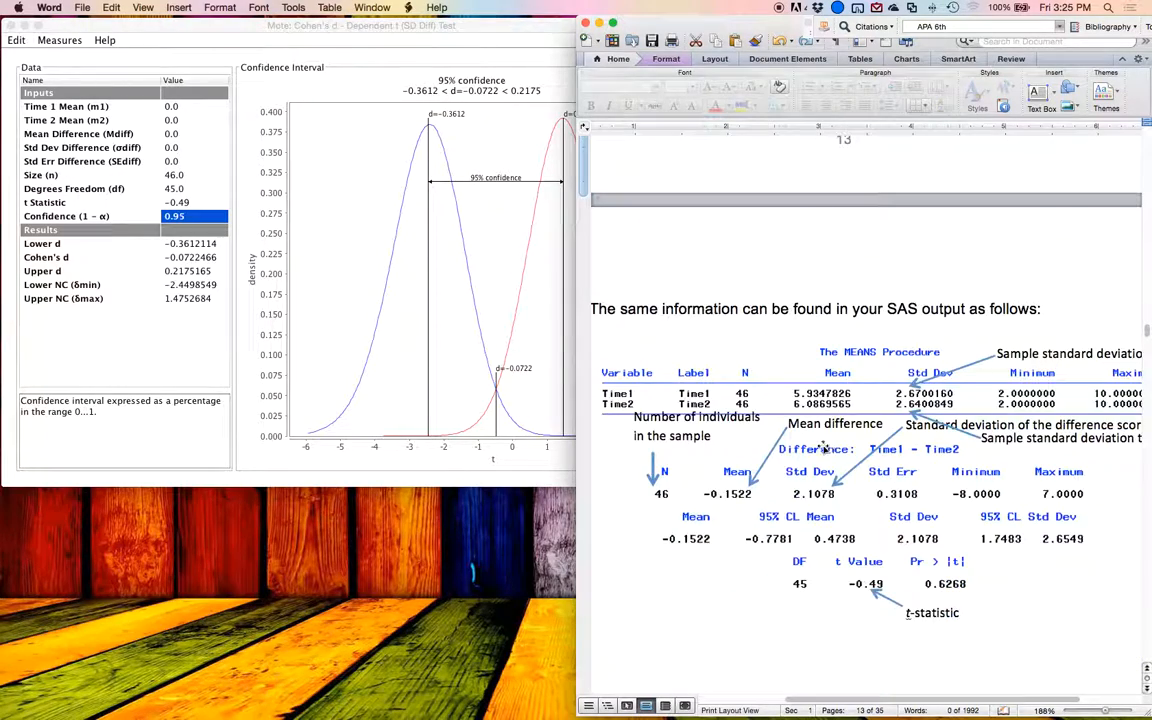
{"action": "scroll", "coordinate": [821, 447], "scroll_direction": "down", "scroll_amount": 10}
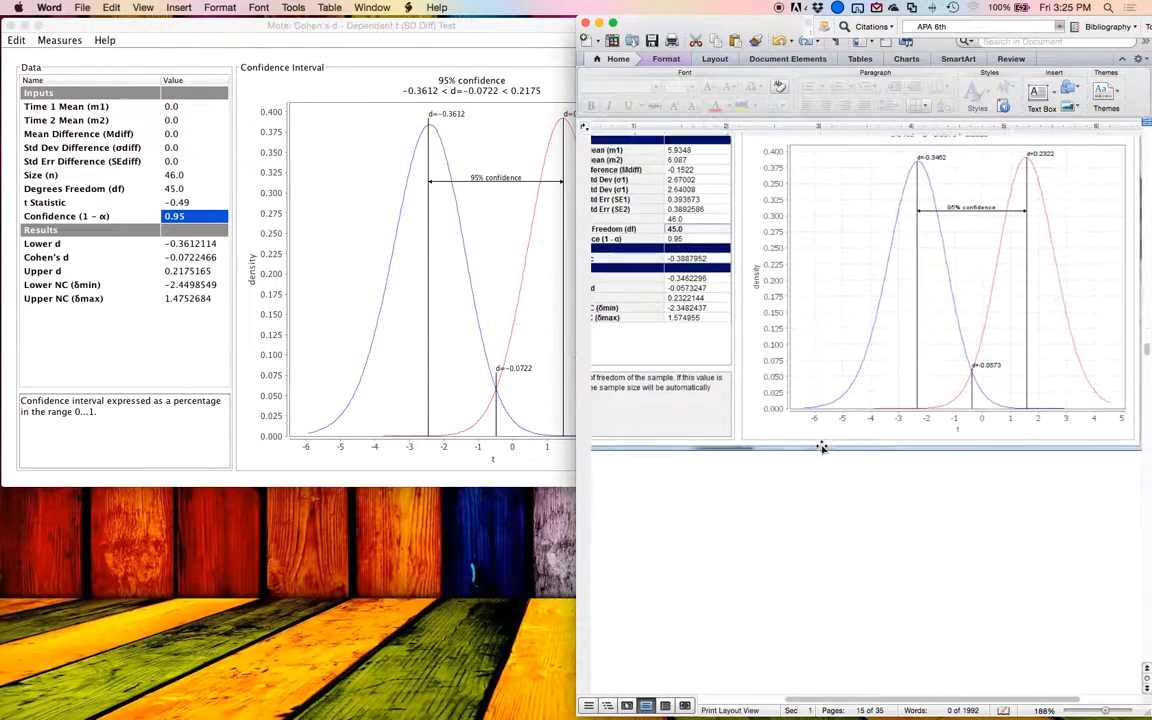
{"action": "scroll", "coordinate": [821, 447], "scroll_direction": "down", "scroll_amount": 12}
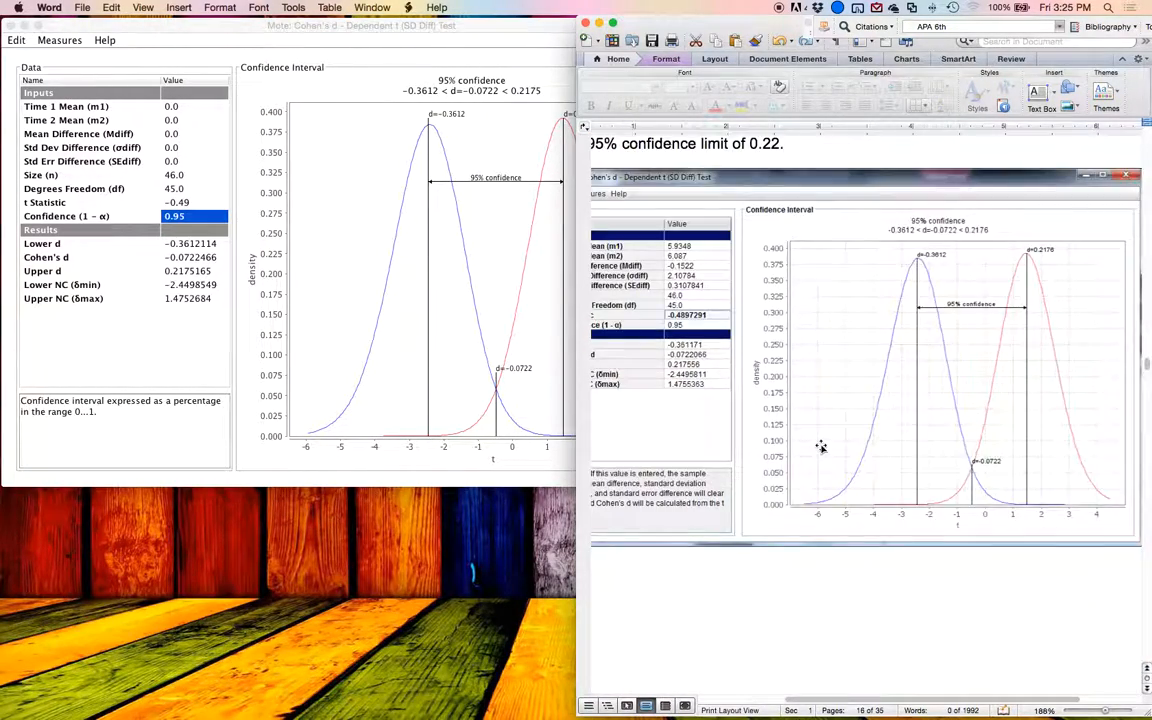
{"action": "scroll", "coordinate": [826, 452], "scroll_direction": "down", "scroll_amount": 5}
{"action": "scroll", "coordinate": [824, 450], "scroll_direction": "left", "scroll_amount": 1}
{"action": "scroll", "coordinate": [824, 450], "scroll_direction": "down", "scroll_amount": 3}
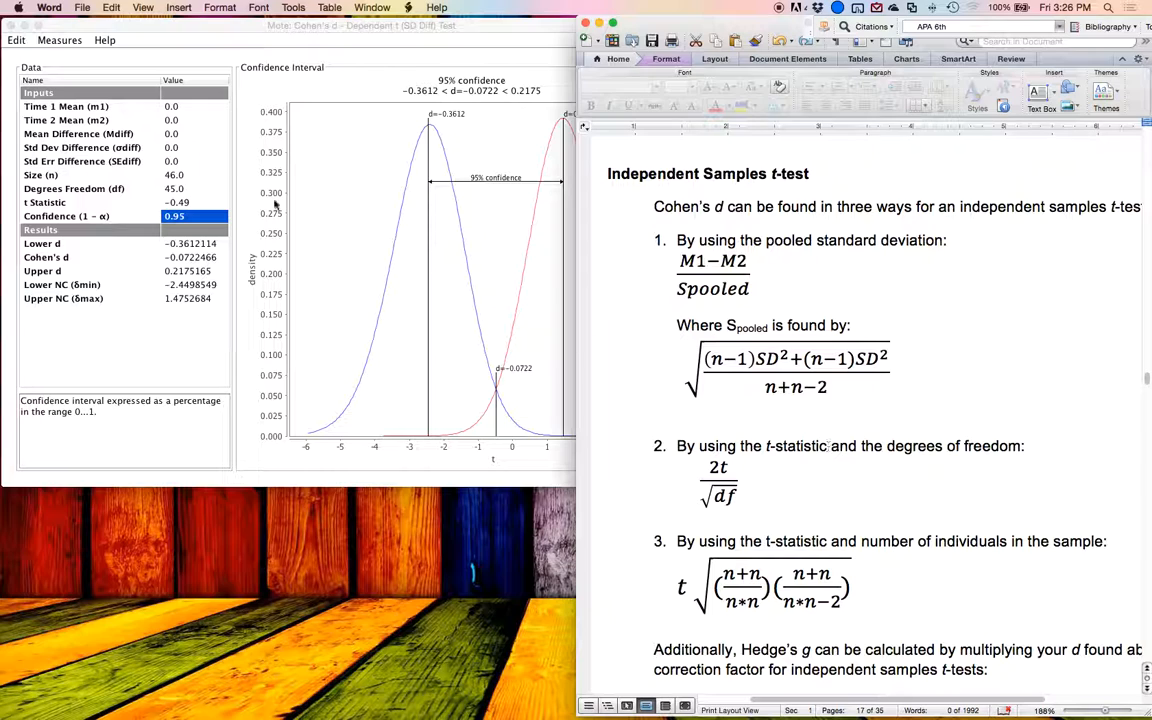
{"action": "left_click", "coordinate": [62, 40]}
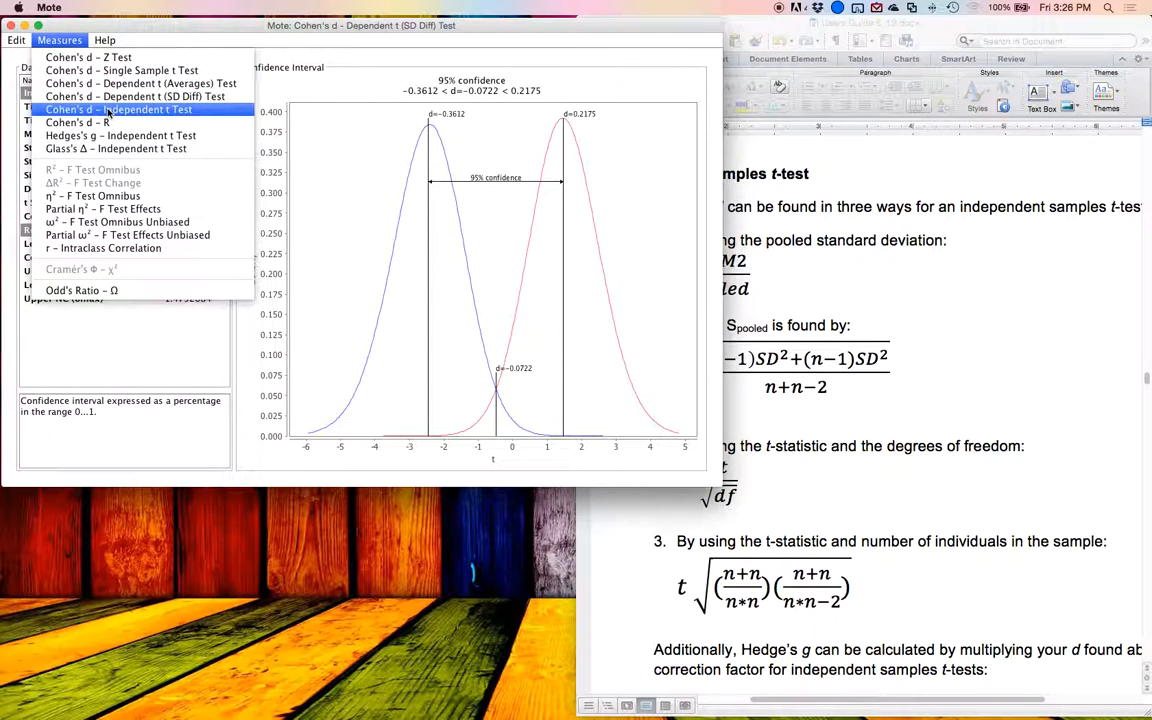
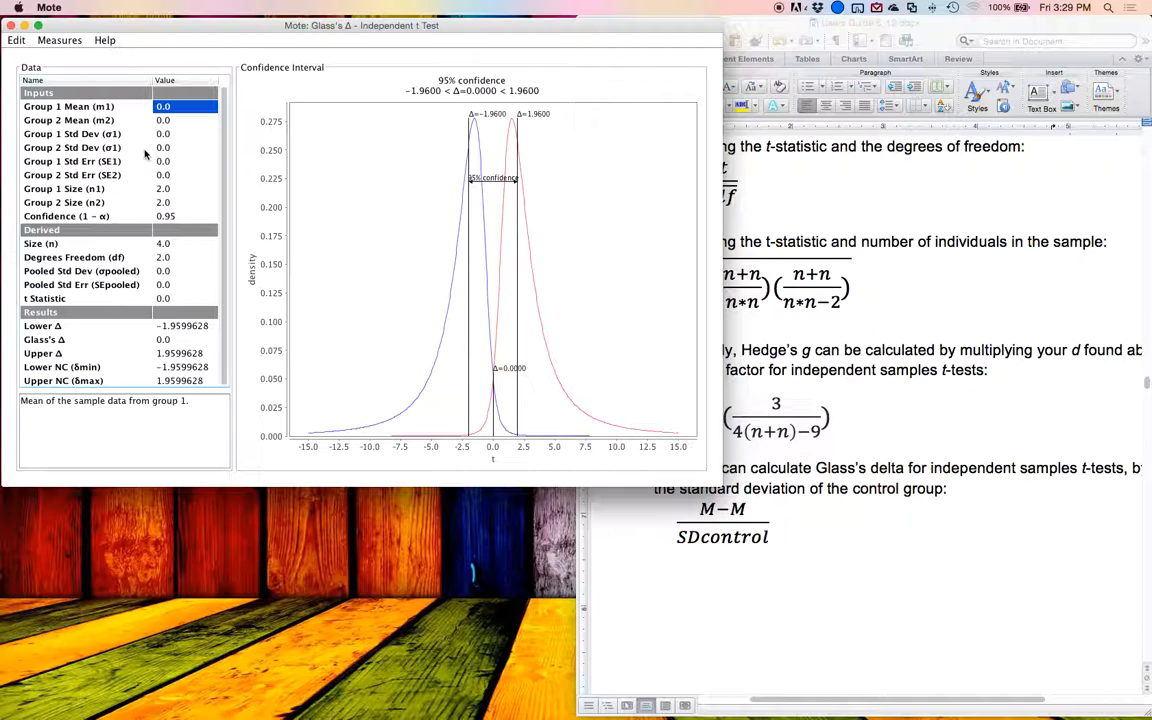
Step: Go to the guide's annotated SPSS and SAS output for the independent samples t test
{"action": "key", "text": "Down"}
{"action": "key", "text": "Down"}
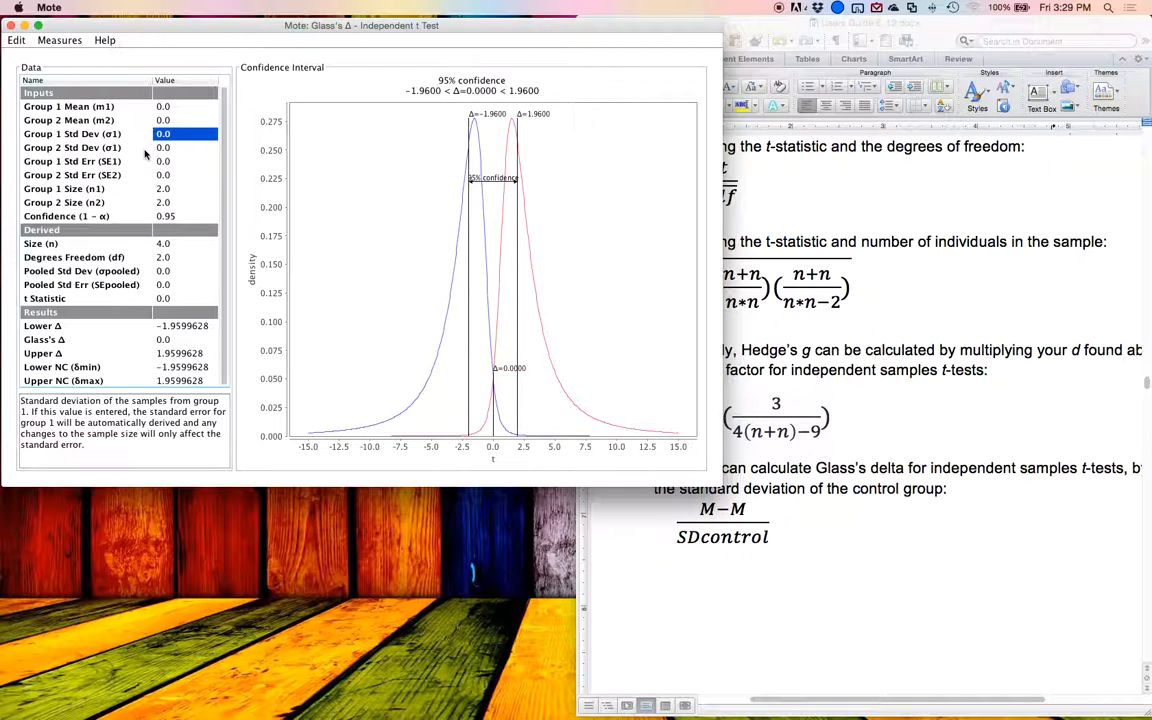
{"action": "left_click", "coordinate": [869, 381]}
{"action": "scroll", "coordinate": [968, 450], "scroll_direction": "down", "scroll_amount": 10}
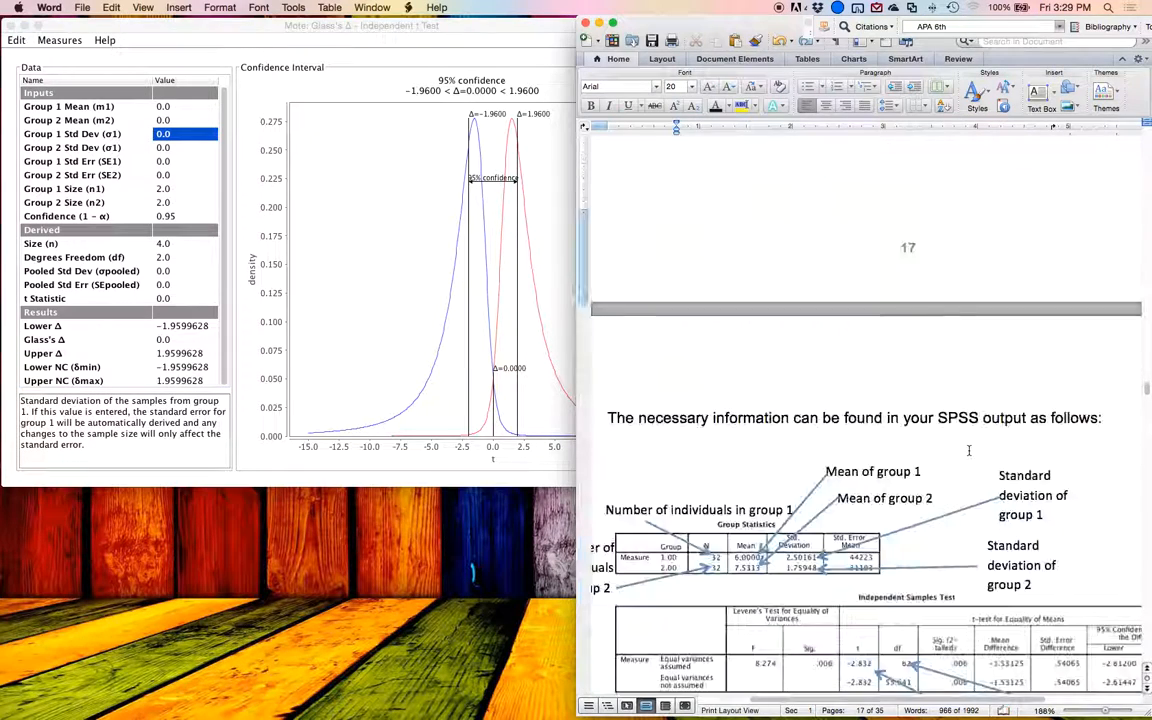
{"action": "scroll", "coordinate": [968, 450], "scroll_direction": "down", "scroll_amount": 5}
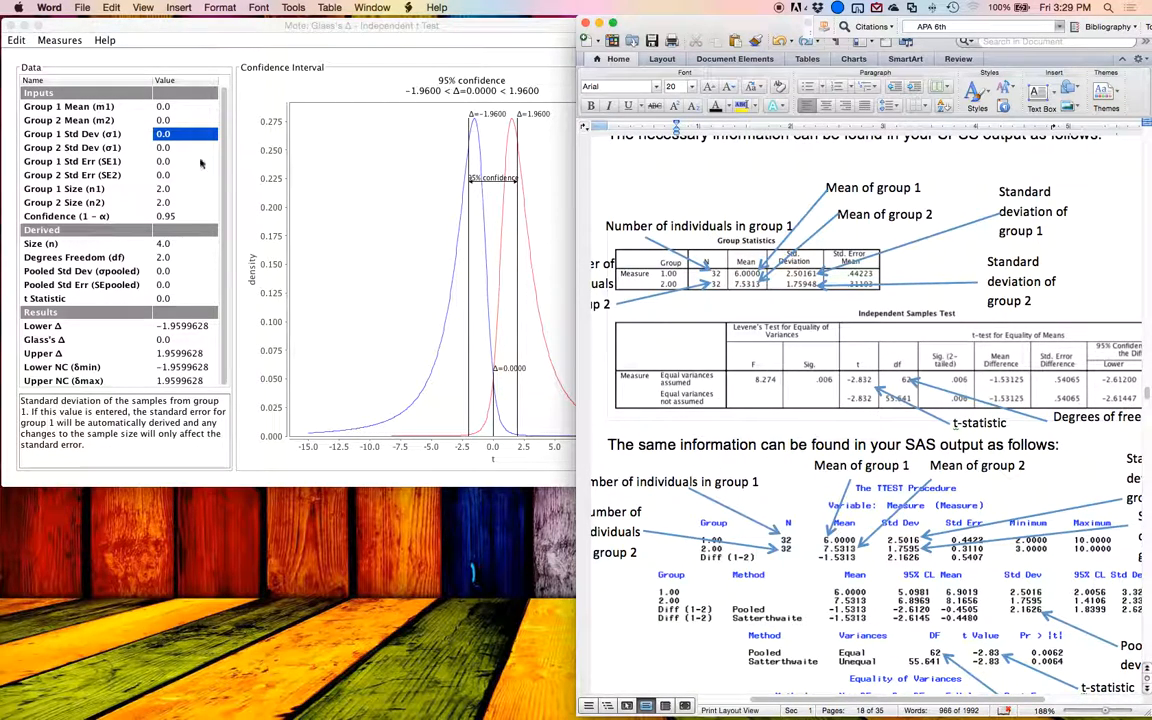
Step: Switch Mote from Glass's Δ to Cohen's d - Independent t Test and narrow its window to uncover the guide's tables
{"action": "left_click", "coordinate": [59, 40]}
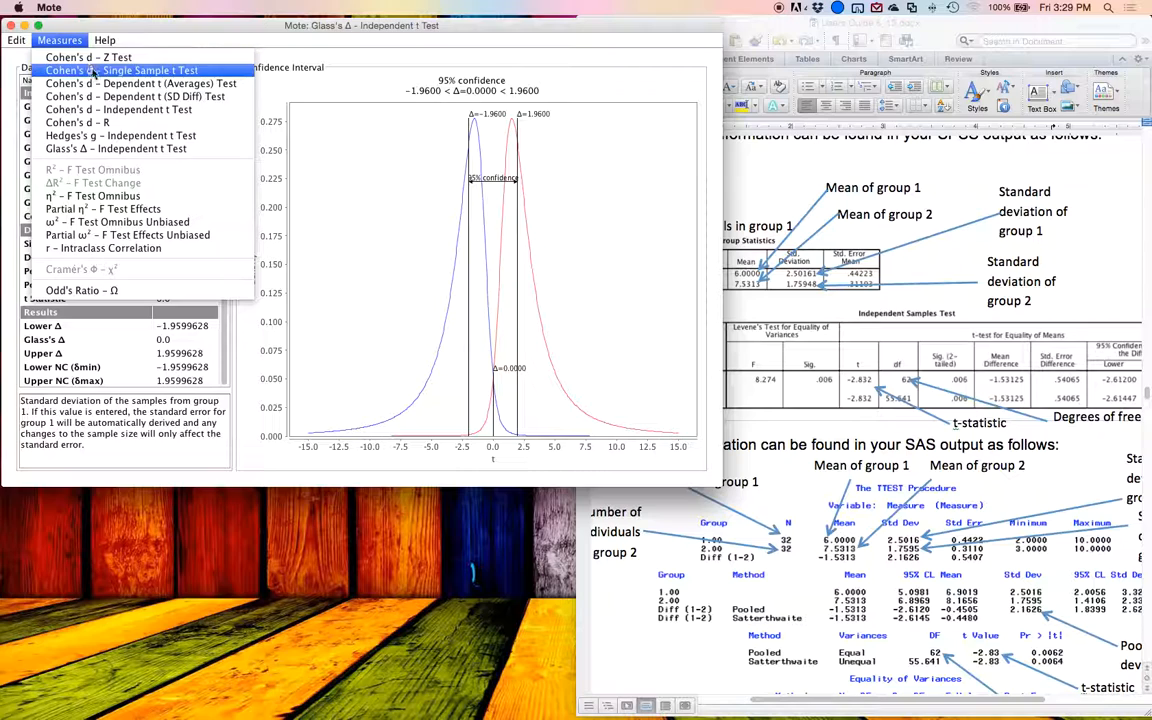
{"action": "left_click", "coordinate": [160, 109]}
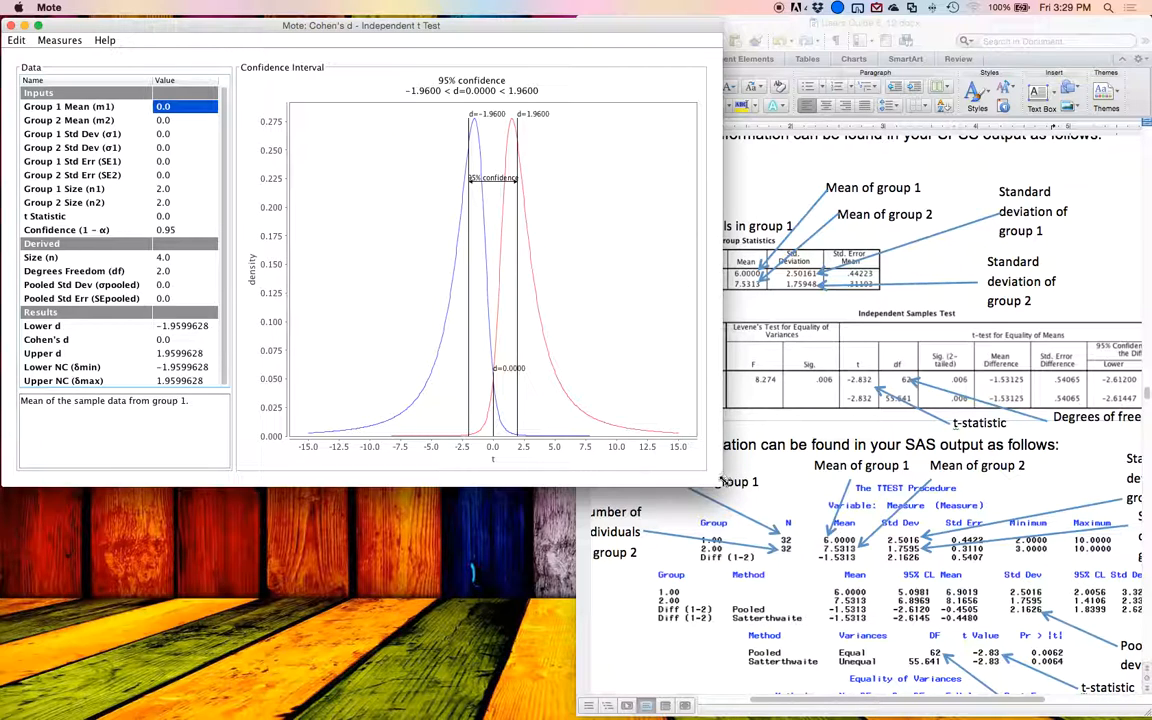
{"action": "left_click_drag", "start_coordinate": [720, 482], "coordinate": [600, 532]}
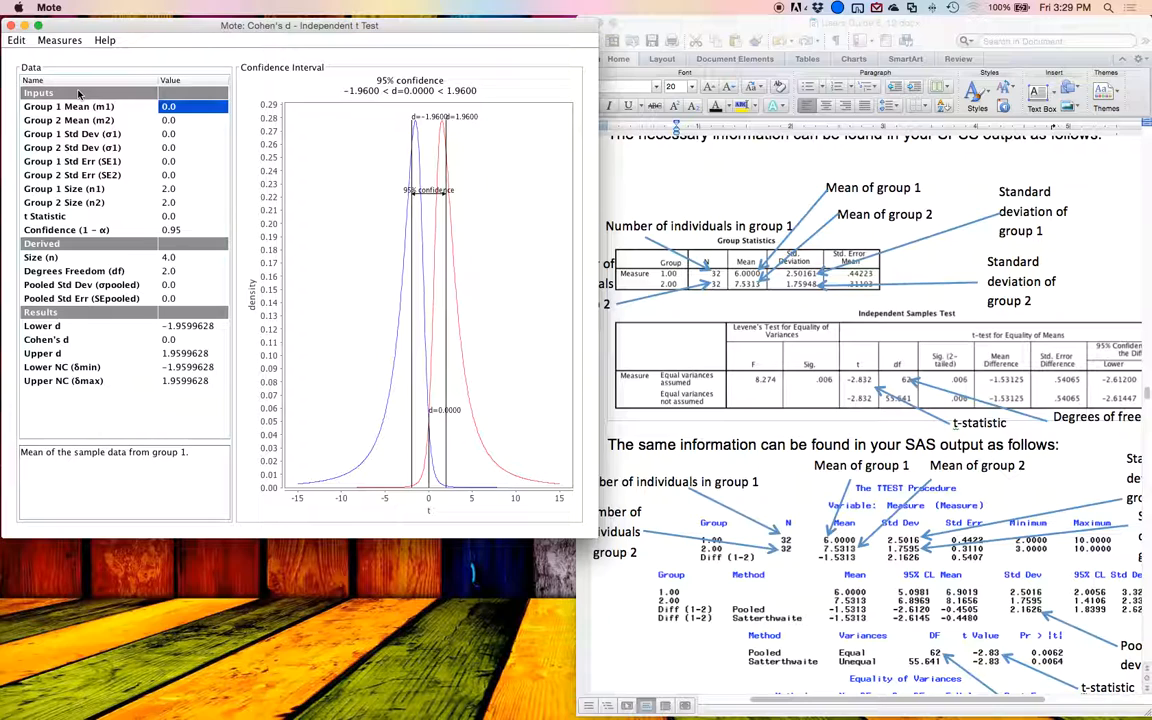
Step: Set the group 1 mean to 6 and the group 2 mean to 7.53 from the guide's Group Statistics table
{"action": "type", "text": "6"}
{"action": "key", "text": "Return"}
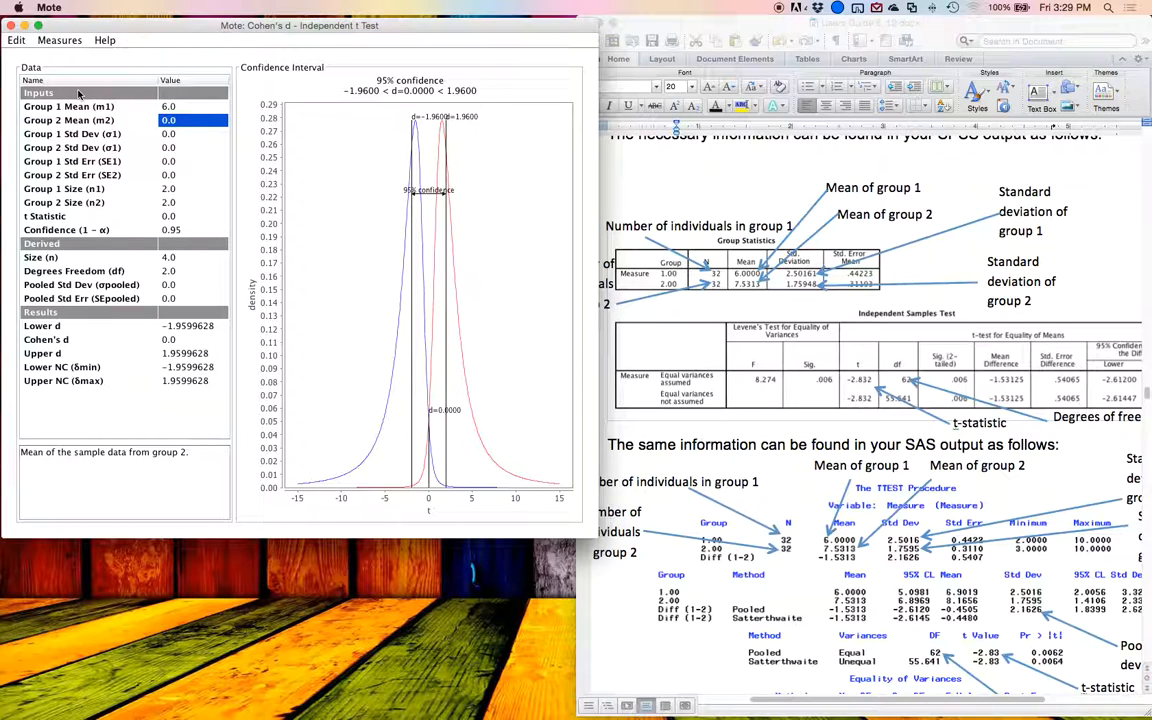
{"action": "type", "text": "7.53"}
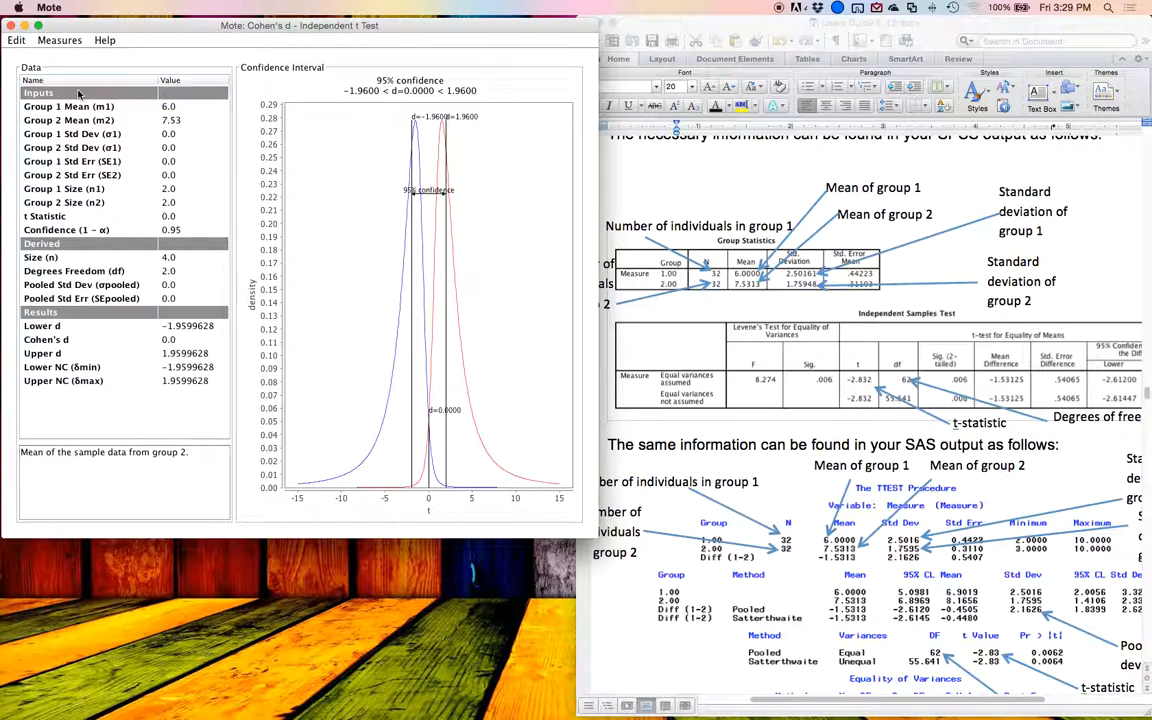
{"action": "key", "text": "Return"}
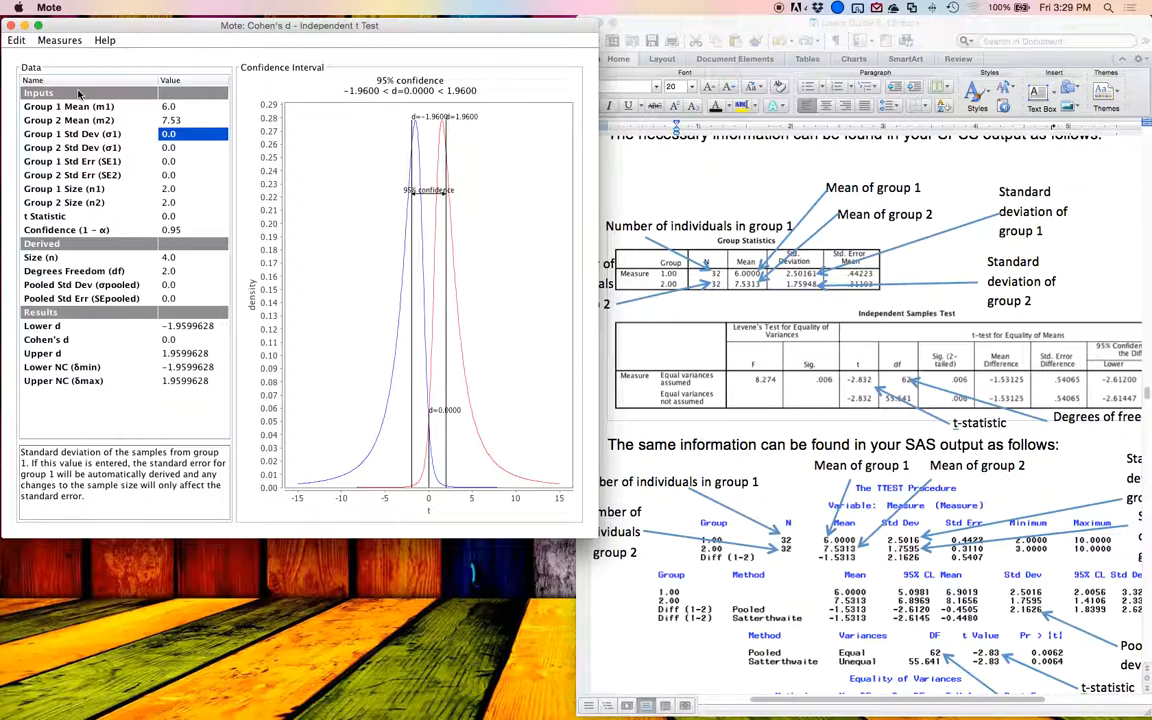
Step: Set the group 1 standard deviation to 2.5 and the group 2 standard deviation to 1.76
{"action": "type", "text": "2.5"}
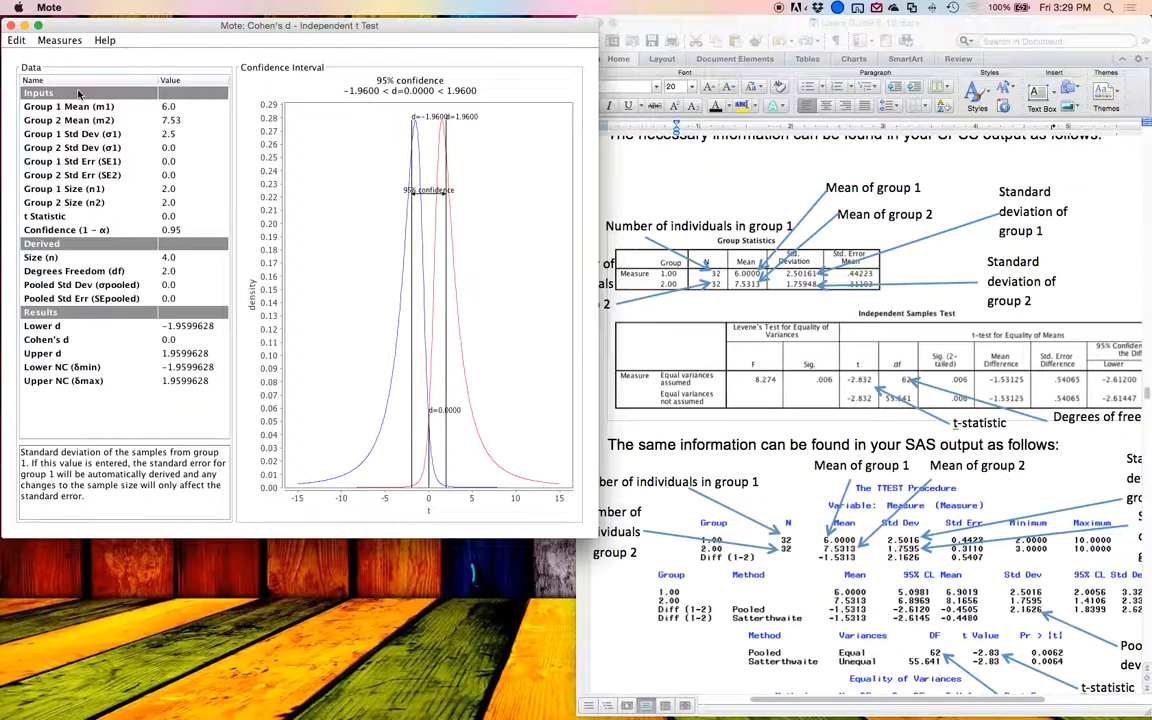
{"action": "key", "text": "Return"}
{"action": "type", "text": "1.76"}
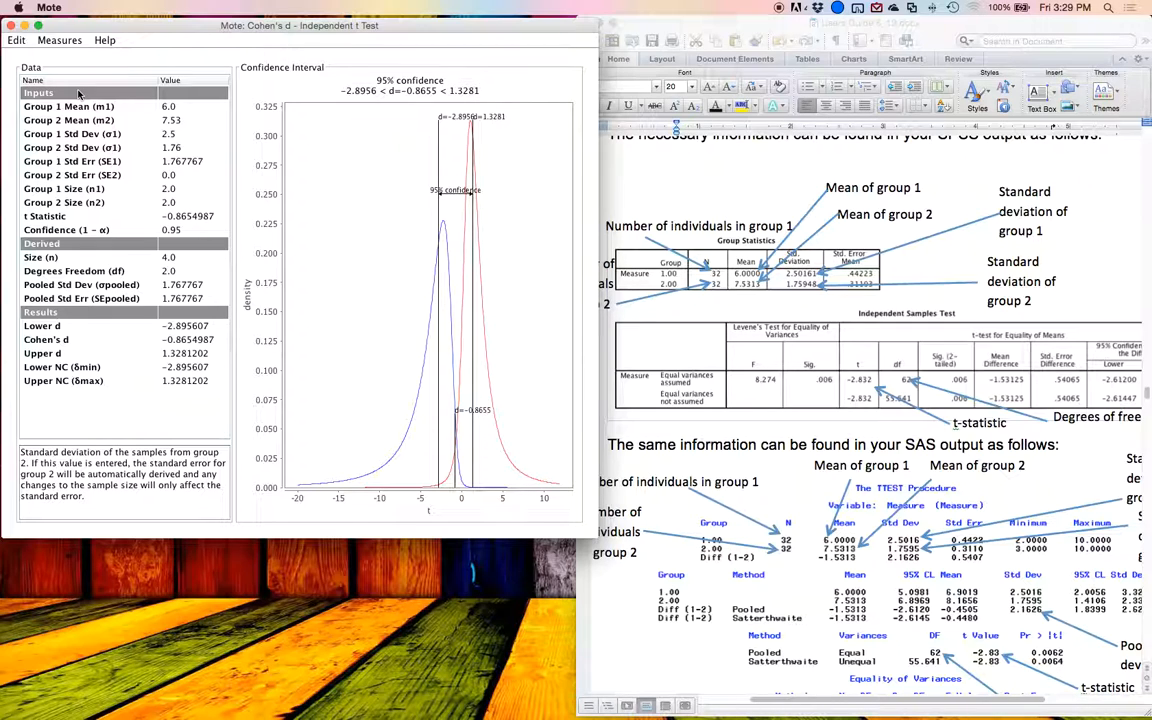
{"action": "key", "text": "Return"}
Step: Set the sample sizes of group 1 and group 2 to 32 each
{"action": "key", "text": "Return"}
{"action": "key", "text": "Return"}
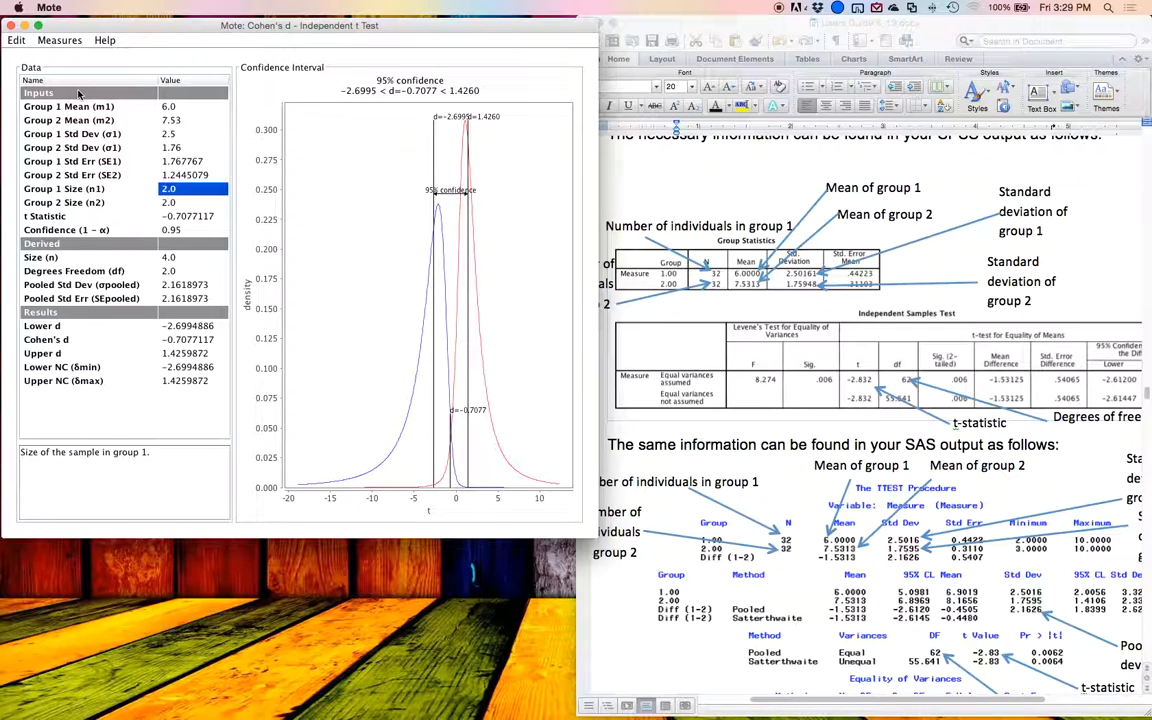
{"action": "type", "text": "32"}
{"action": "key", "text": "Return"}
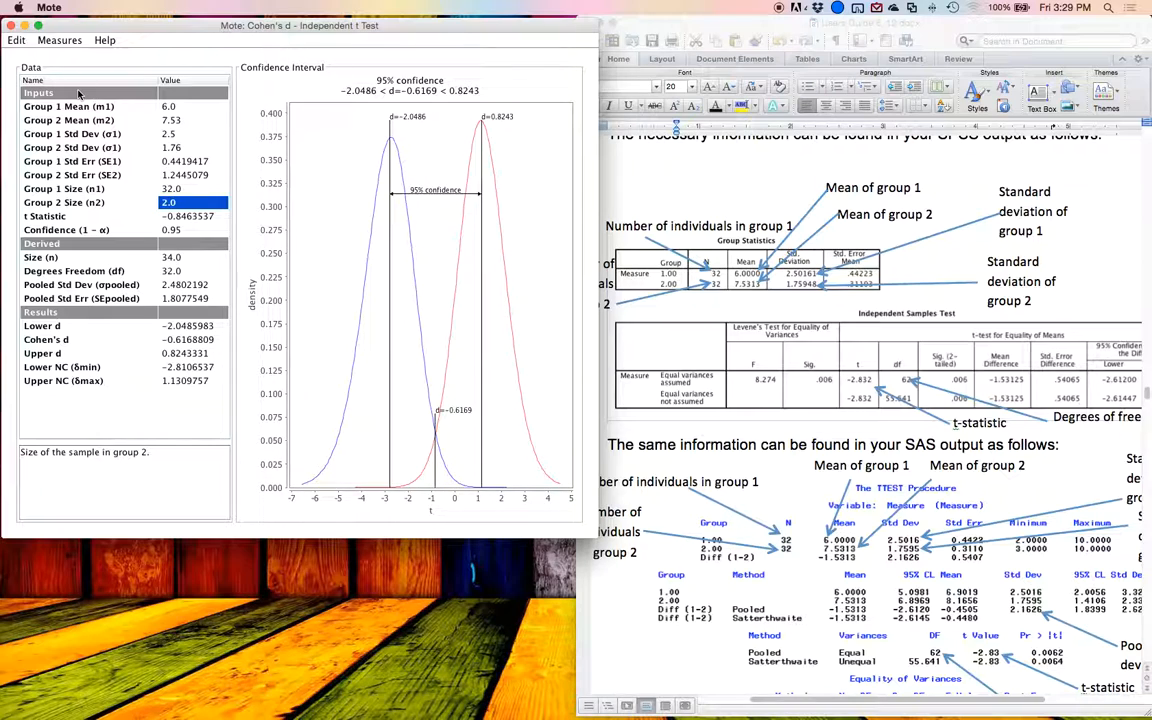
{"action": "type", "text": "32"}
{"action": "key", "text": "Return"}
{"action": "key", "text": "Return"}
{"action": "key", "text": "Return"}
{"action": "key", "text": "Return"}
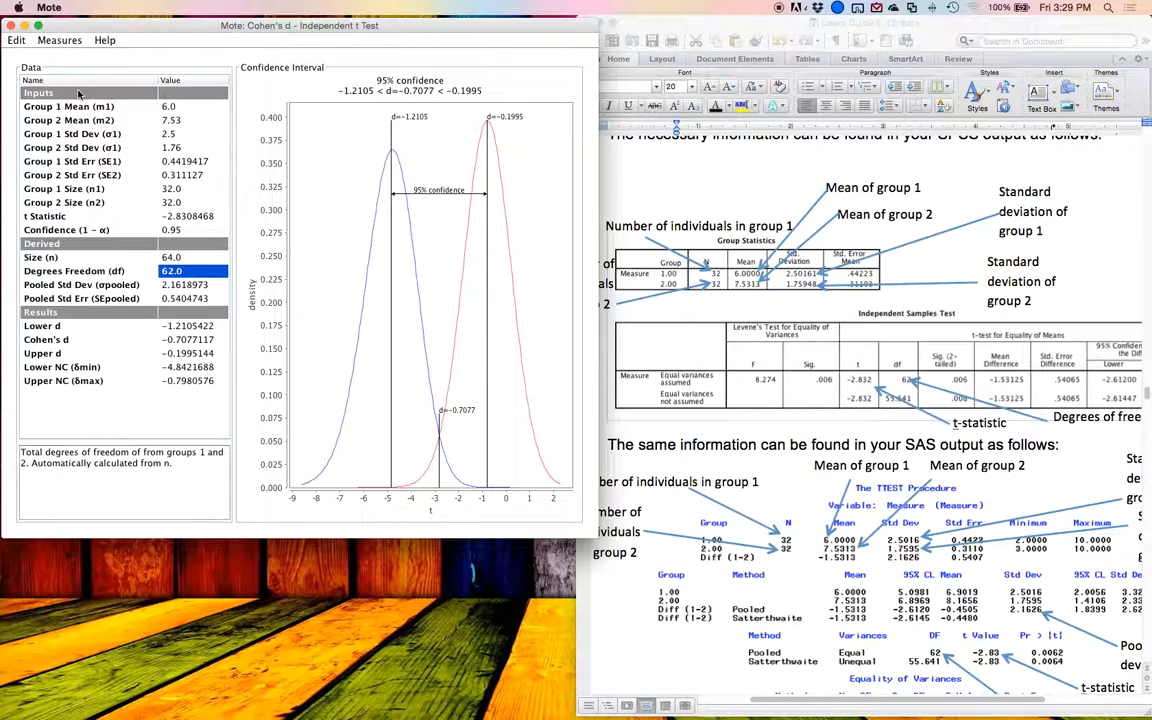
Step: Compare Mote's degrees of freedom and t statistic with the guide's Independent Samples Test table
{"action": "key", "text": "Up"}
{"action": "key", "text": "Up"}
{"action": "key", "text": "Up"}
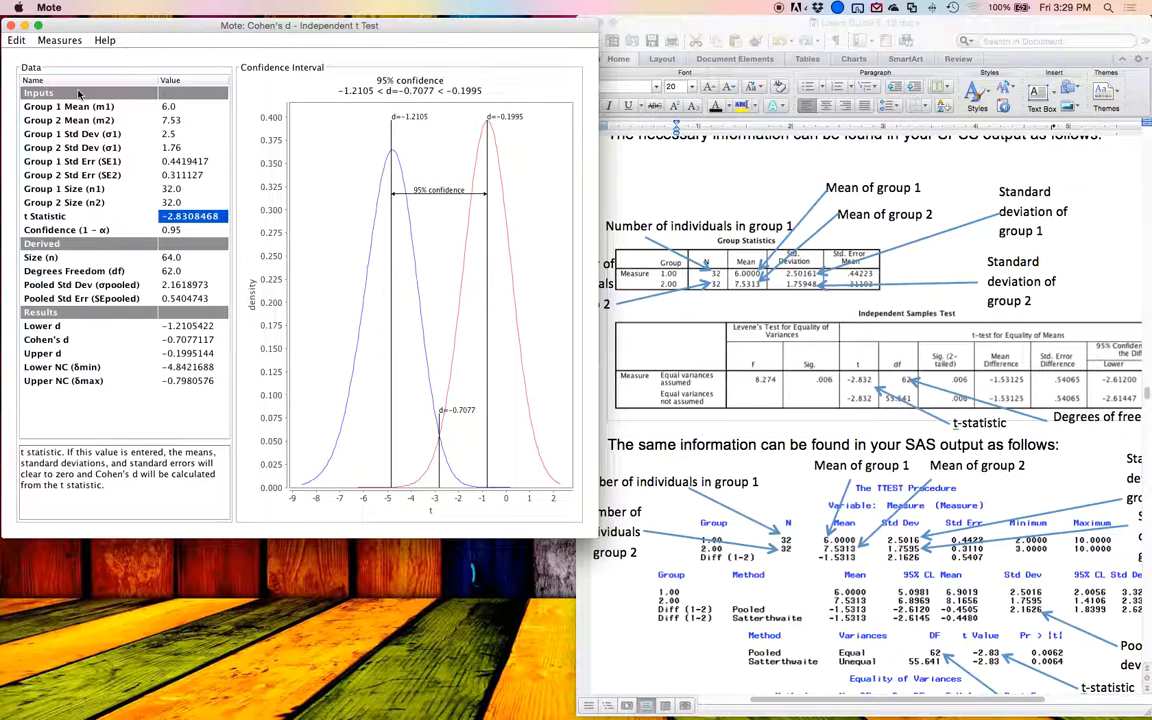
{"action": "left_click", "coordinate": [872, 390]}
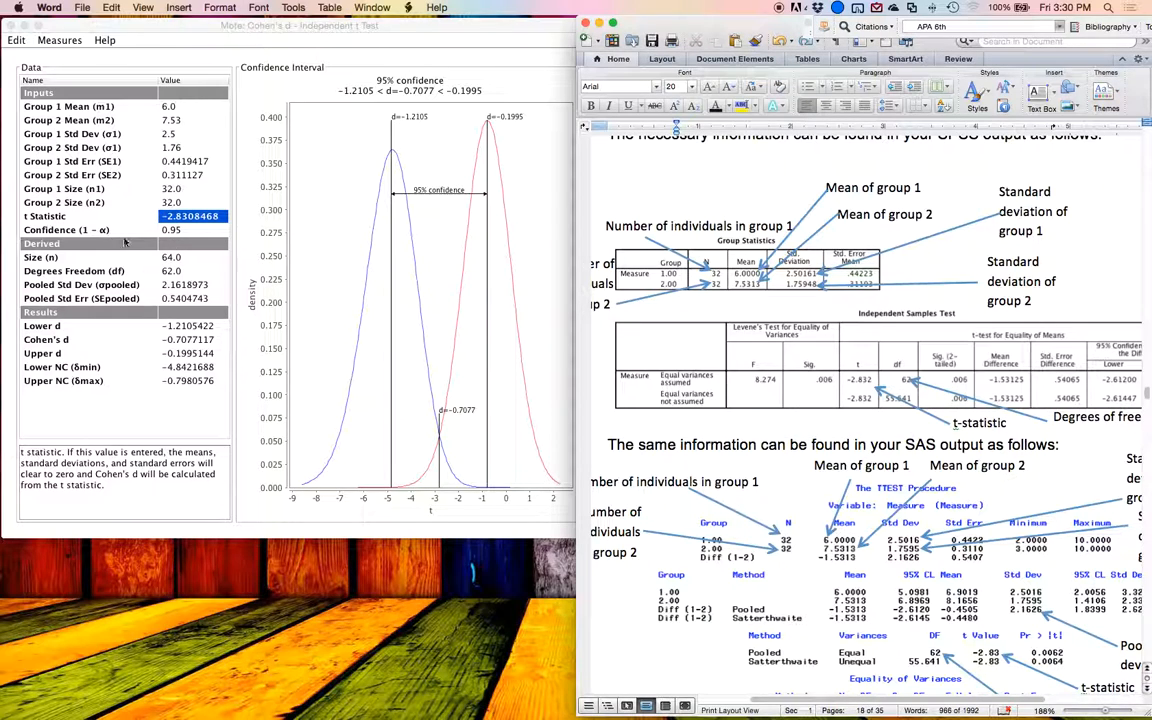
Step: Review Mote's pooled standard deviation and compare its pooled standard error with the SPSS table's standard error of the difference
{"action": "left_click", "coordinate": [160, 271]}
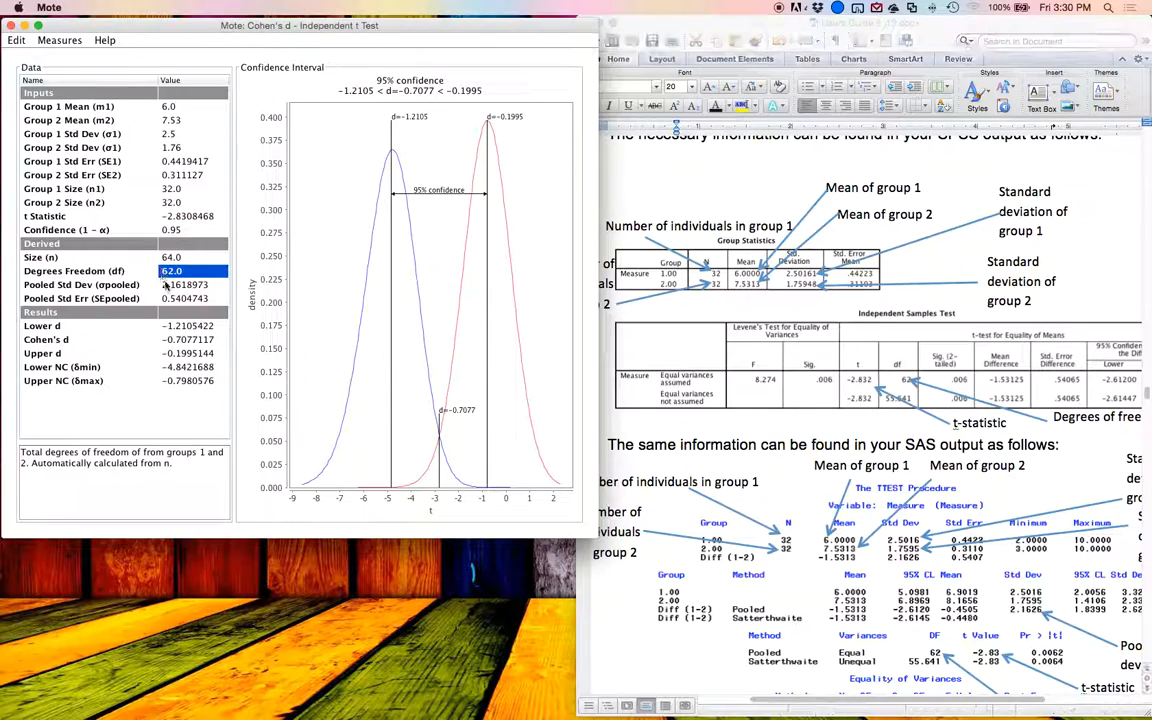
{"action": "left_click", "coordinate": [175, 288]}
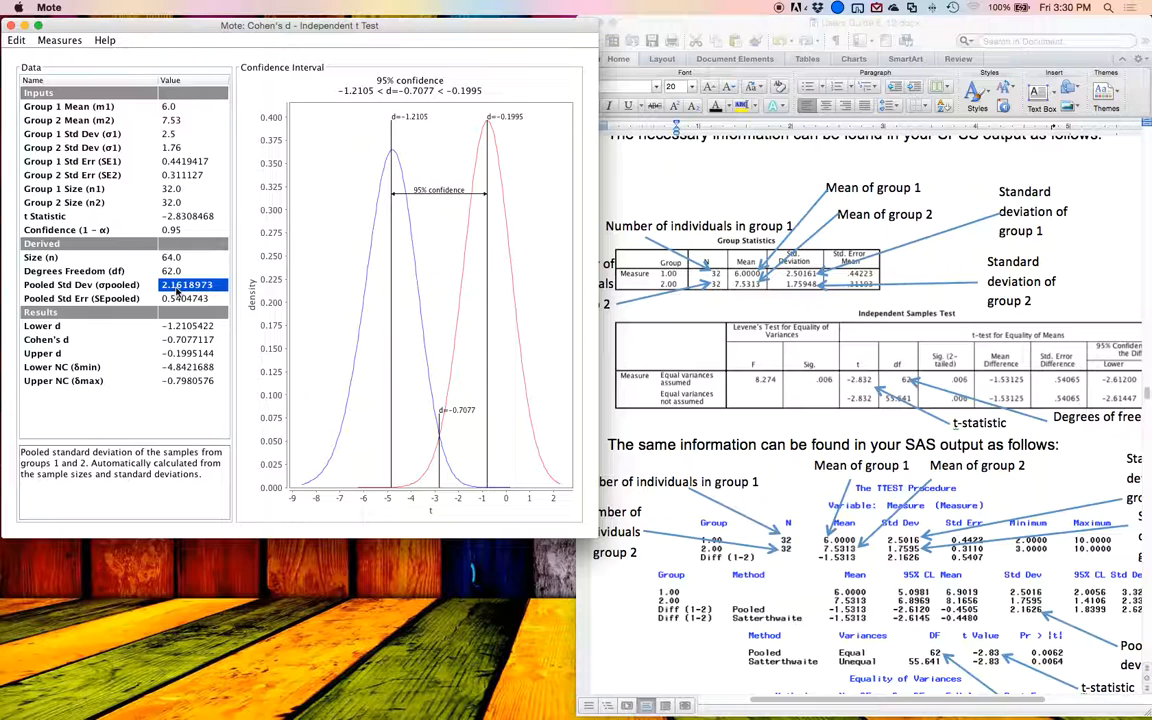
{"action": "left_click", "coordinate": [176, 298]}
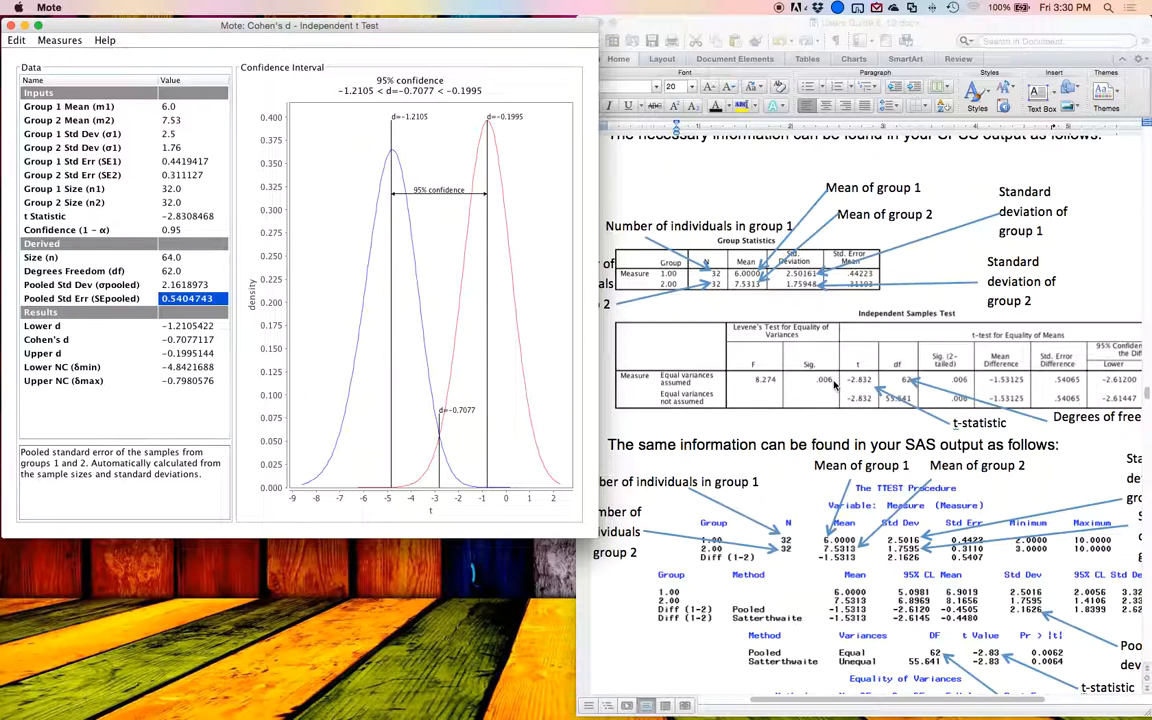
{"action": "scroll", "coordinate": [835, 386], "scroll_direction": "right", "scroll_amount": 2}
{"action": "left_click", "coordinate": [1000, 383]}
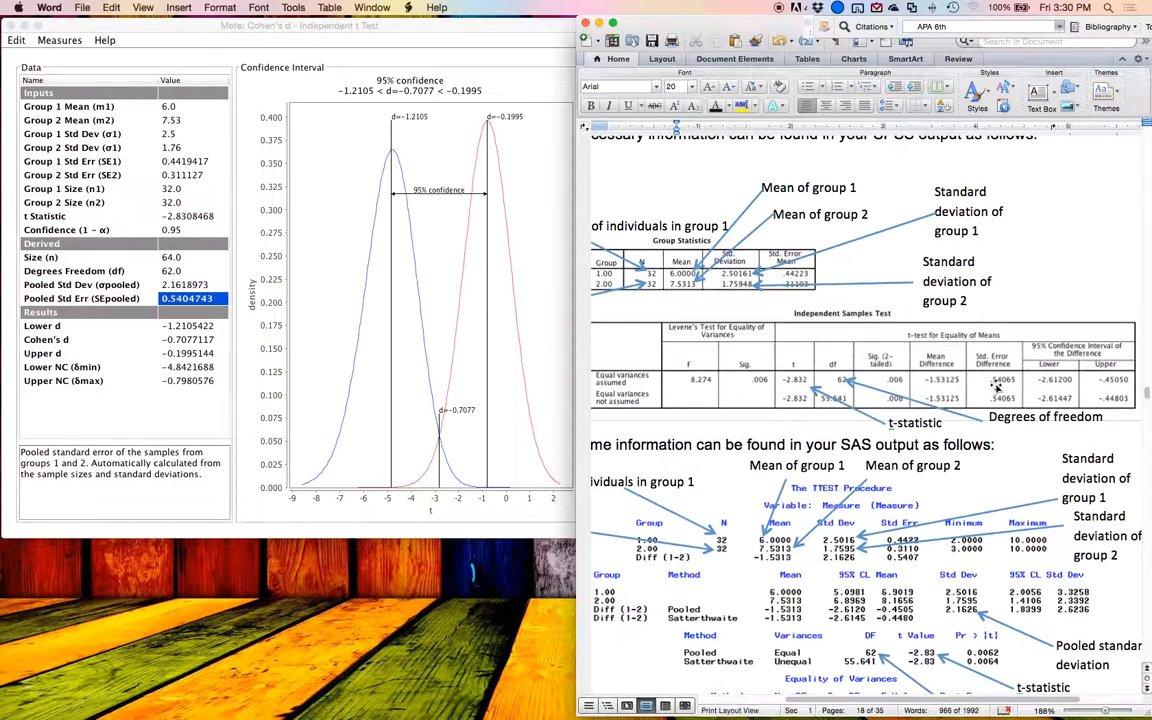
Step: Examine the guide's SAS TTEST output for the group sizes, means, standard deviations, pooled standard deviation and t value
{"action": "scroll", "coordinate": [835, 355], "scroll_direction": "down", "scroll_amount": 5}
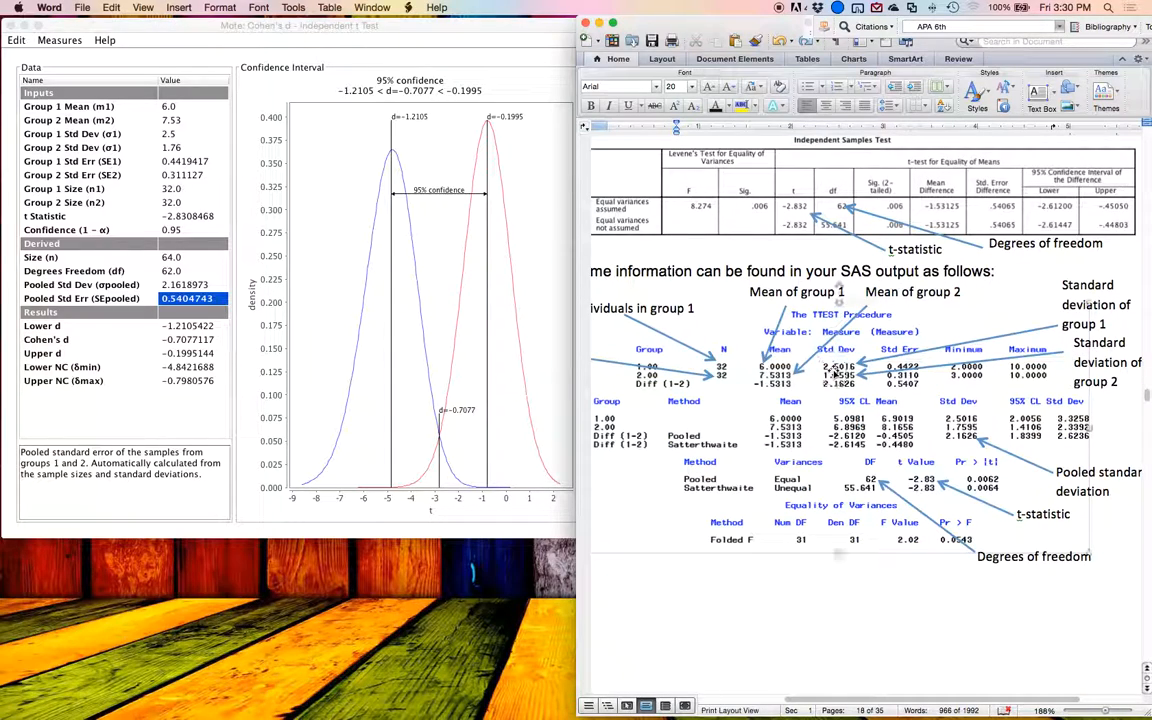
{"action": "left_click", "coordinate": [887, 375]}
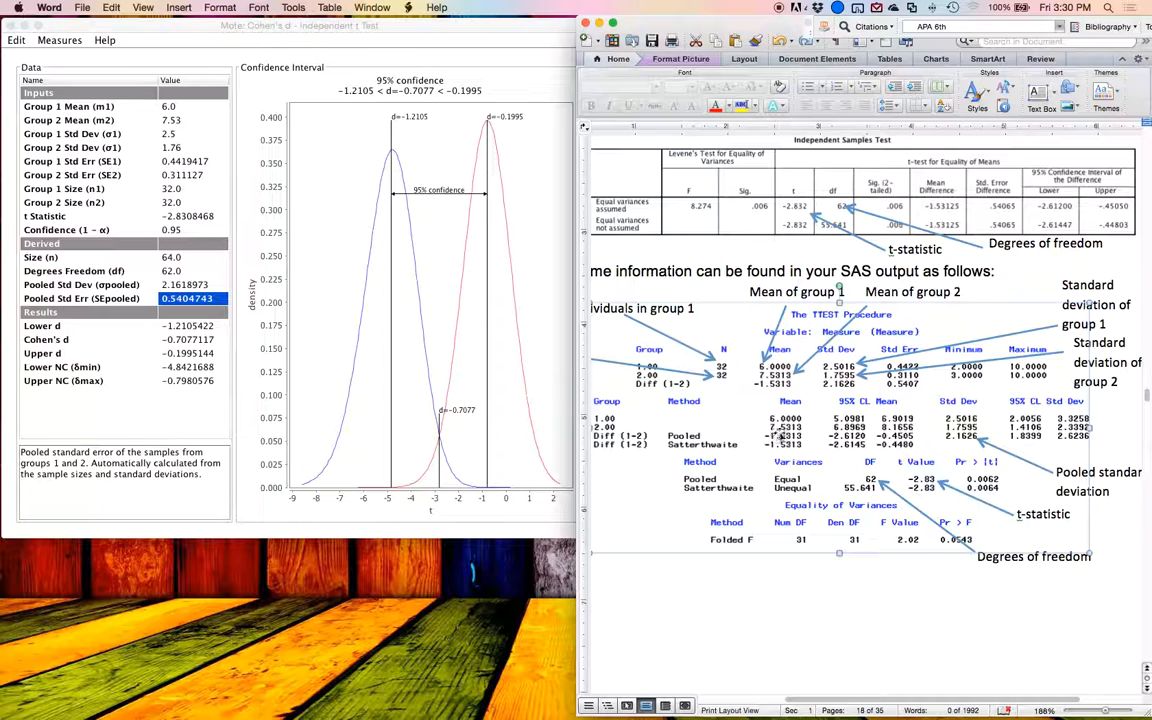
{"action": "scroll", "coordinate": [748, 404], "scroll_direction": "left", "scroll_amount": 3}
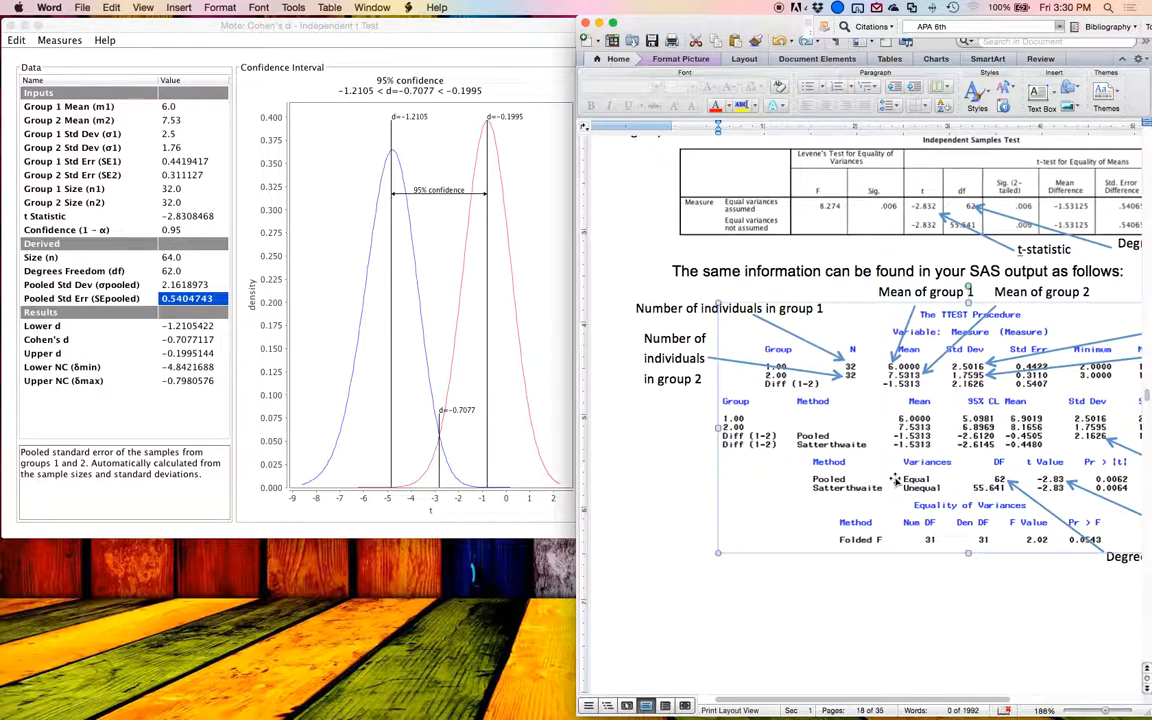
{"action": "scroll", "coordinate": [895, 480], "scroll_direction": "right", "scroll_amount": 2}
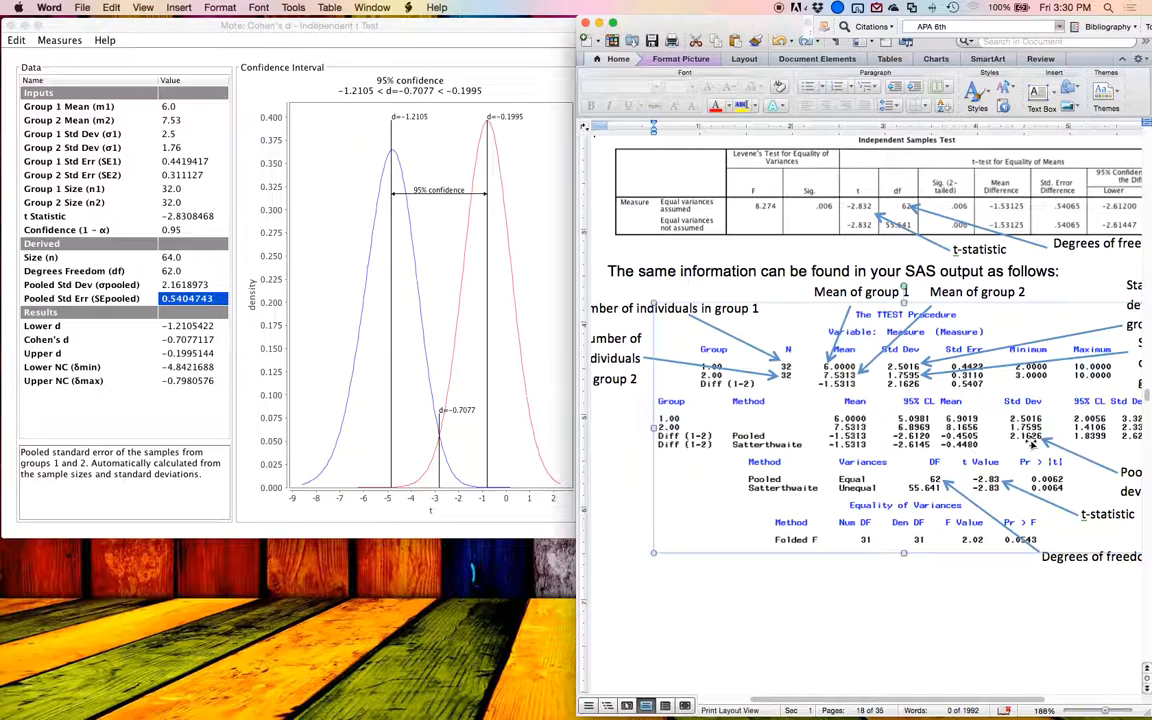
{"action": "scroll", "coordinate": [1033, 444], "scroll_direction": "right", "scroll_amount": 3}
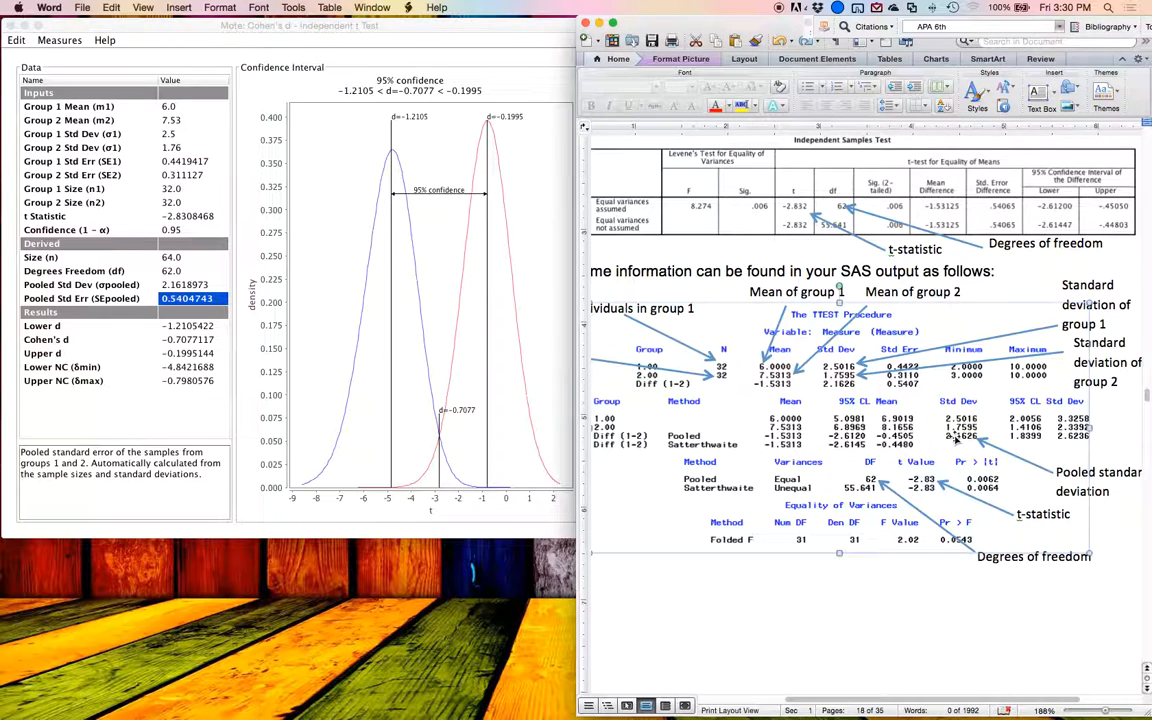
{"action": "scroll", "coordinate": [945, 435], "scroll_direction": "right", "scroll_amount": 3}
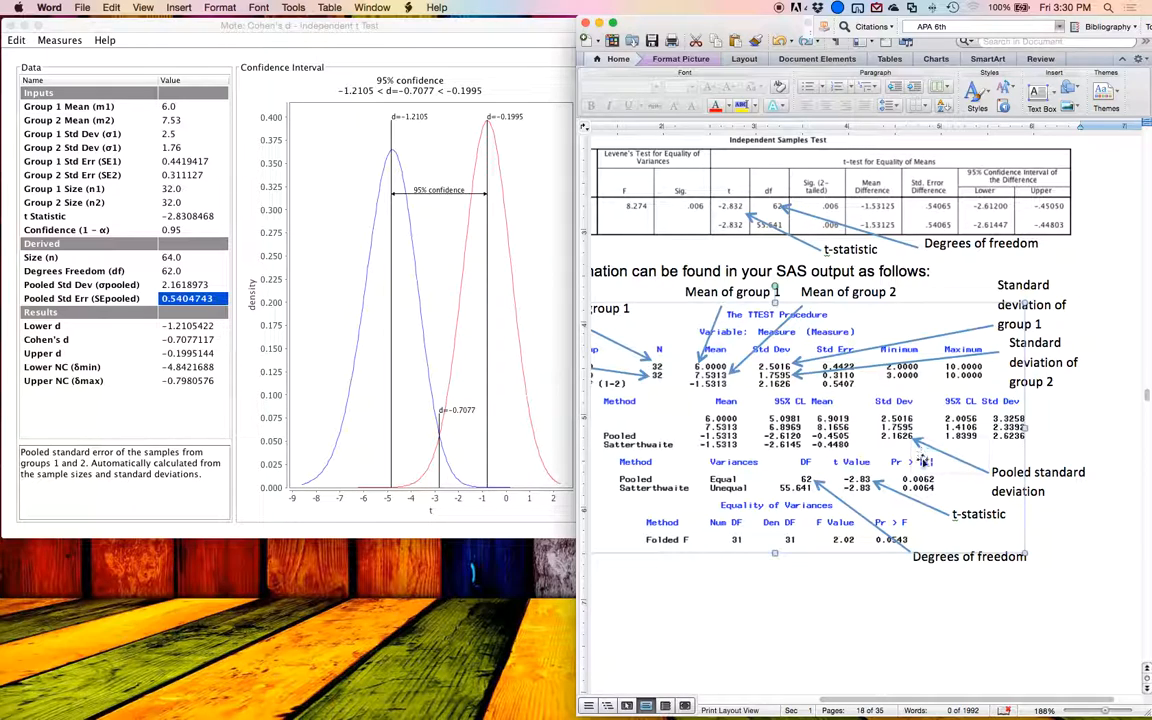
{"action": "scroll", "coordinate": [860, 458], "scroll_direction": "left", "scroll_amount": 5}
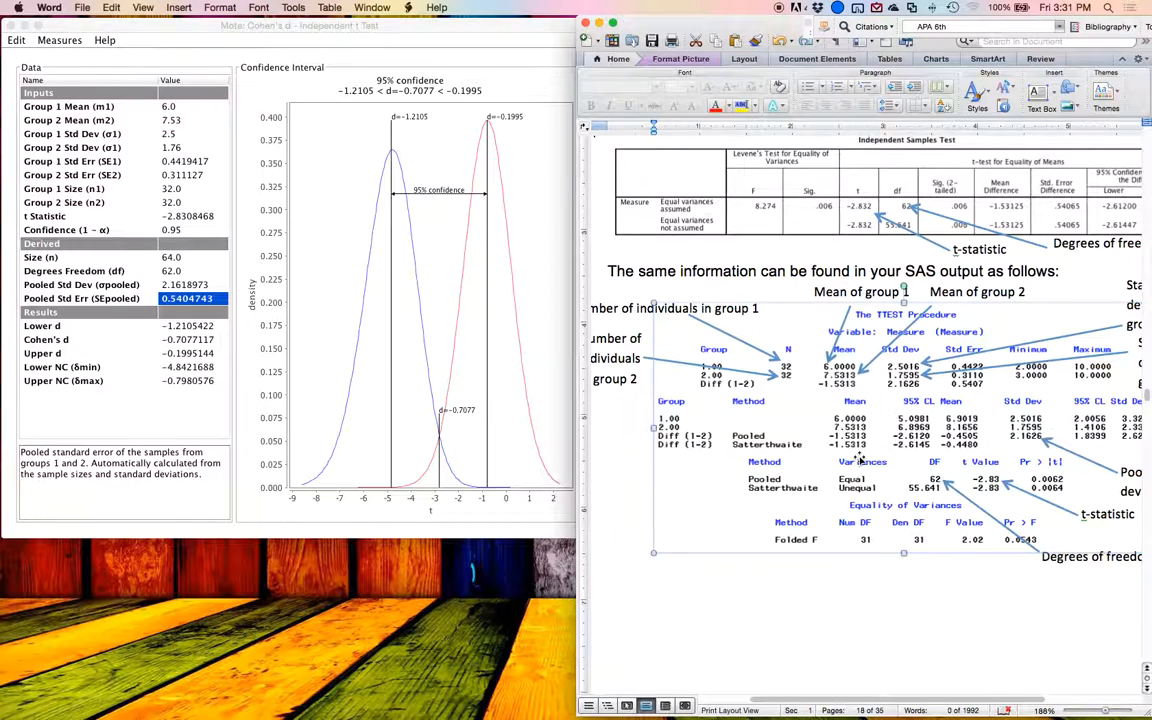
{"action": "scroll", "coordinate": [860, 458], "scroll_direction": "up", "scroll_amount": 2}
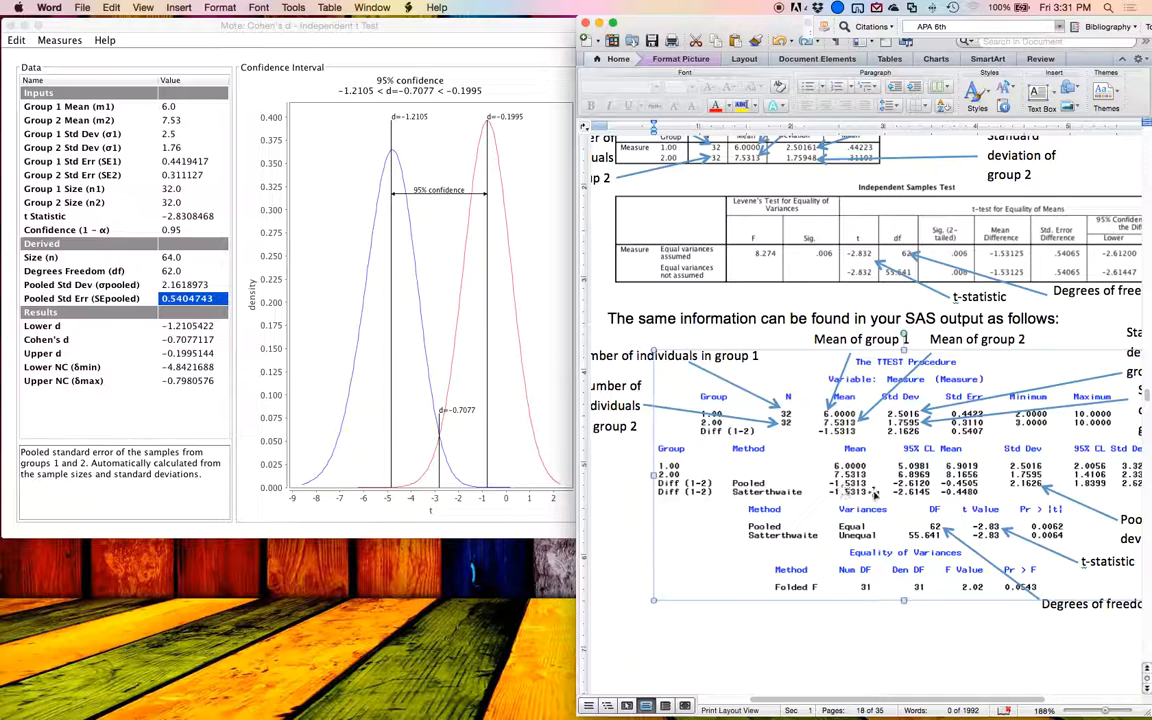
Step: Set Mote's t statistic to -2.83 so that Cohen's d is calculated from t instead of the means
{"action": "left_click", "coordinate": [128, 224]}
{"action": "key", "text": "Up"}
{"action": "key", "text": "Up"}
{"action": "key", "text": "Up"}
{"action": "key", "text": "Up"}
{"action": "key", "text": "Up"}
{"action": "key", "text": "Up"}
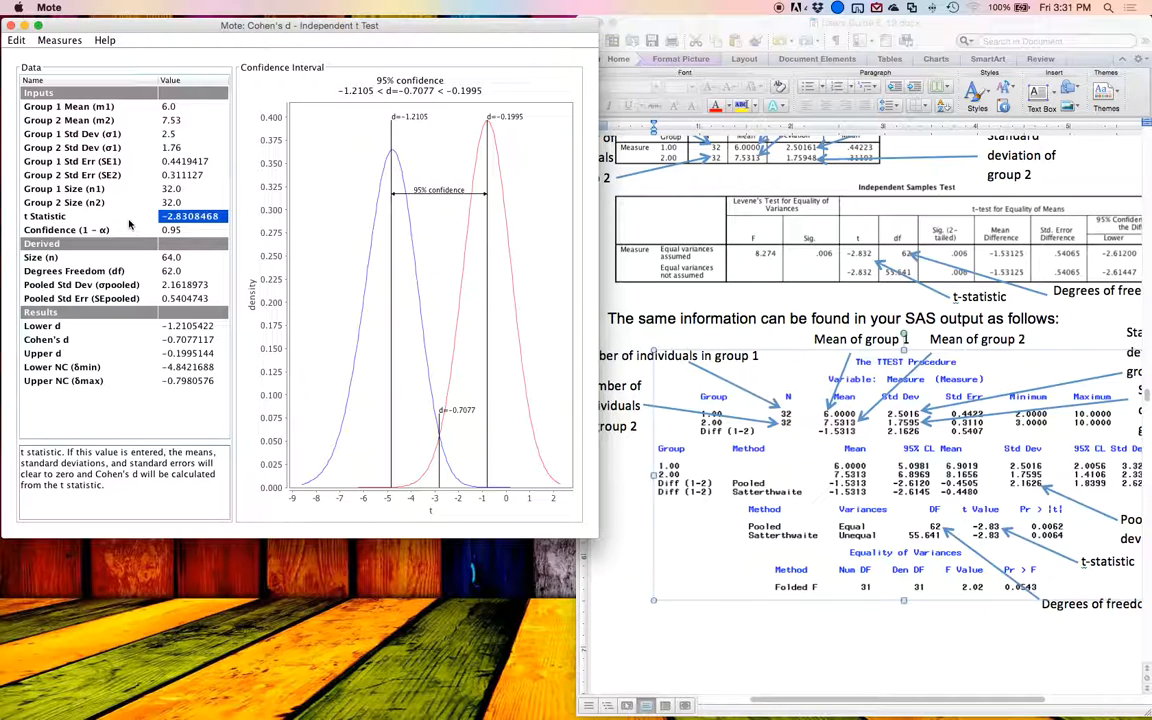
{"action": "type", "text": "-2.83"}
{"action": "key", "text": "Return"}
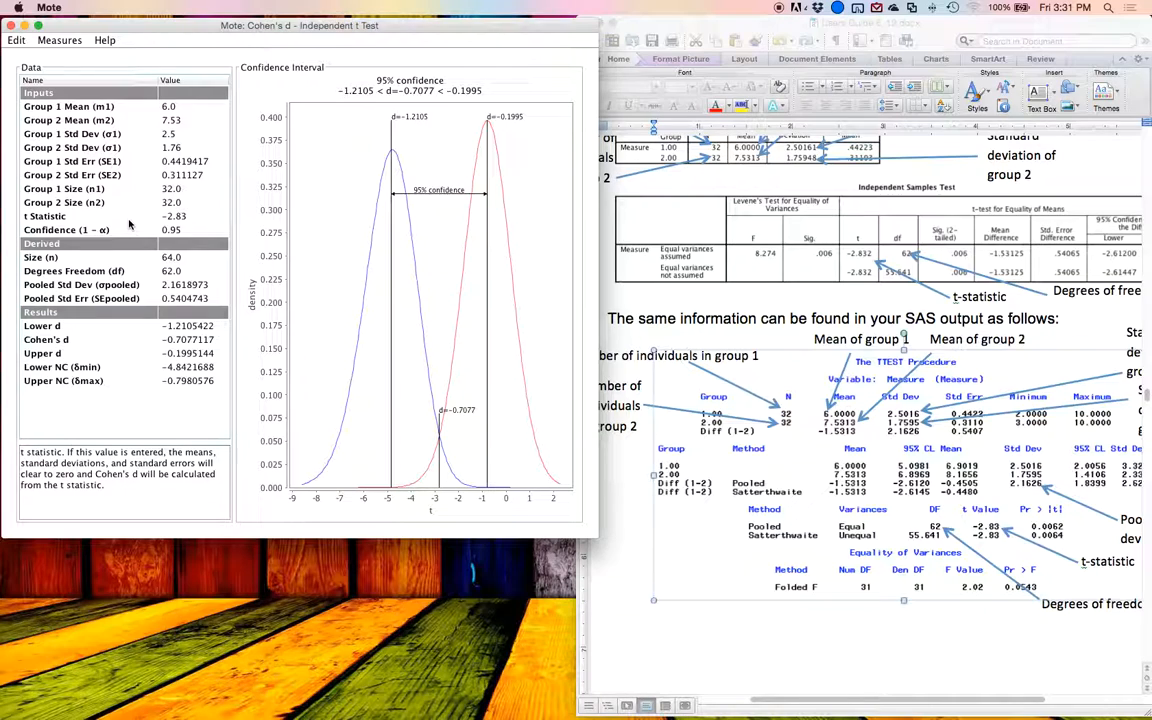
{"action": "left_click", "coordinate": [128, 220]}
{"action": "left_click", "coordinate": [679, 412]}
{"action": "left_click", "coordinate": [512, 398]}
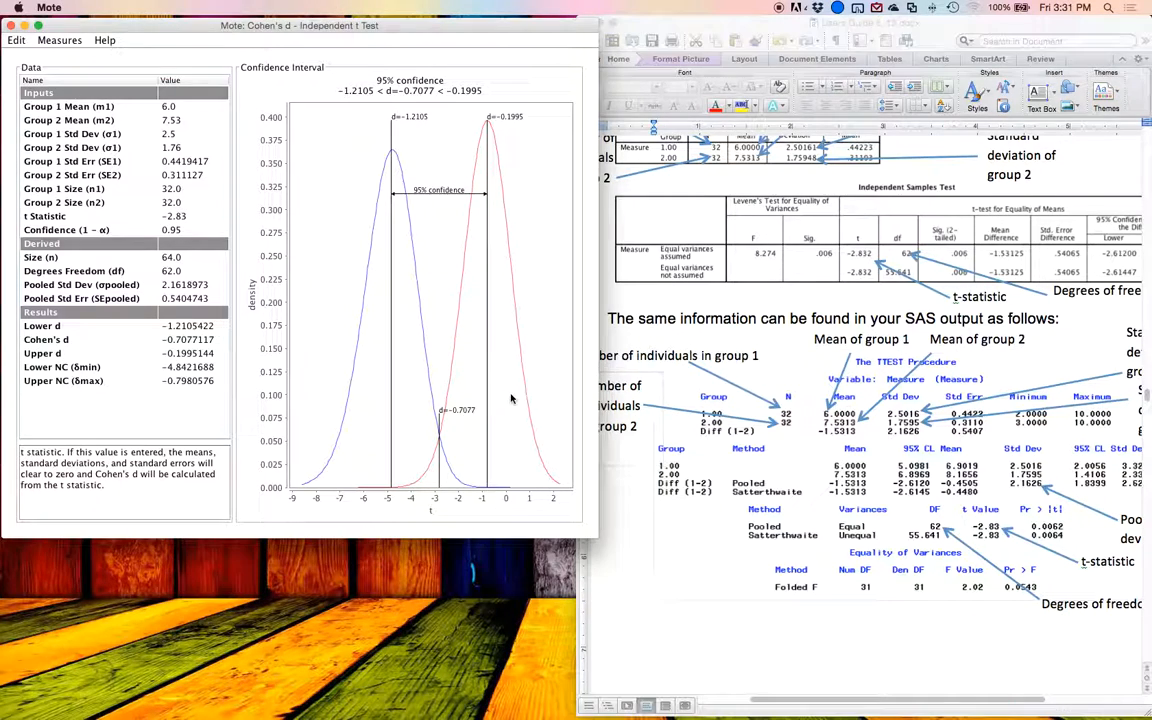
{"action": "left_click", "coordinate": [180, 215]}
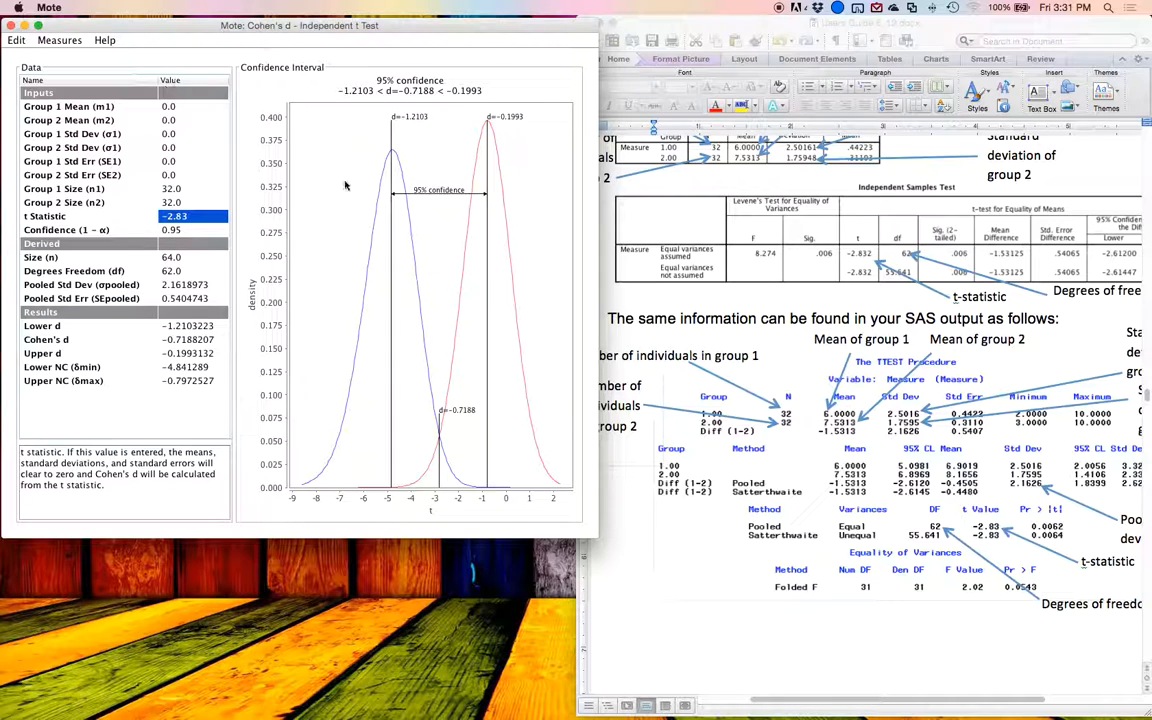
Step: Set the sample sizes of group 1 and group 2 to 2 each, keeping the entered t statistic
{"action": "left_click", "coordinate": [197, 201]}
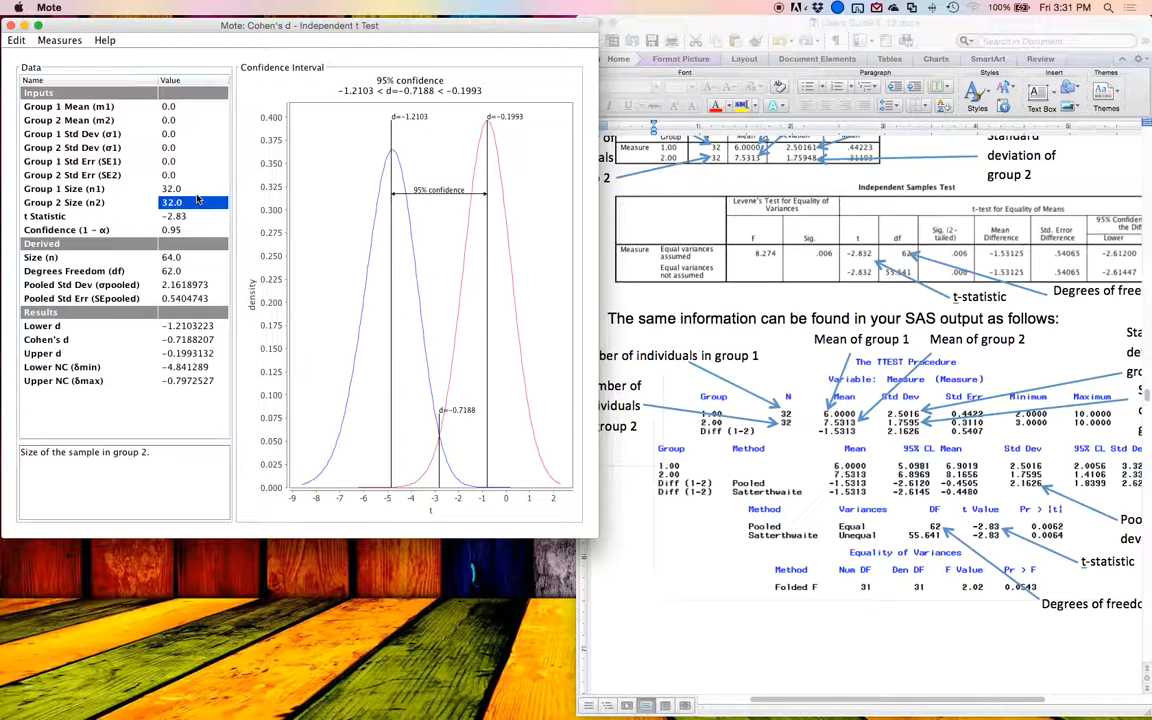
{"action": "type", "text": "2"}
{"action": "key", "text": "Up"}
{"action": "type", "text": "2"}
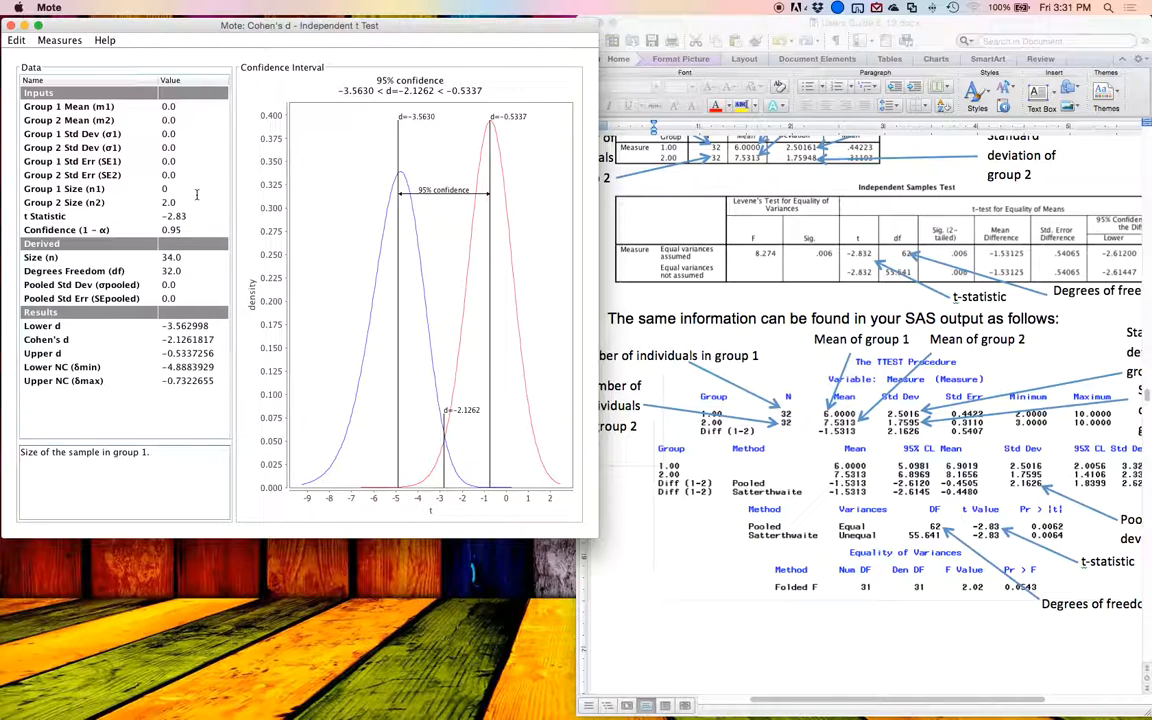
{"action": "key", "text": "Down"}
Step: Set the sample sizes of group 1 and group 2 to 32 each for the t-based Cohen's d
{"action": "key", "text": "Down"}
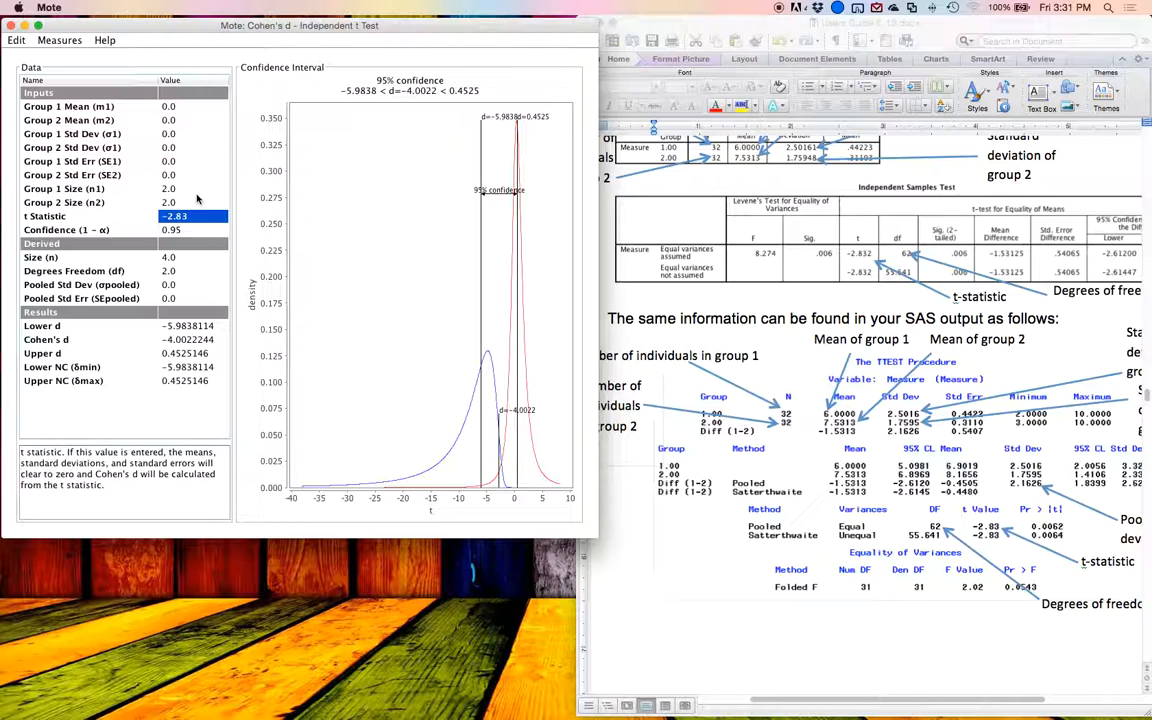
{"action": "key", "text": "Down"}
{"action": "key", "text": "Down"}
{"action": "key", "text": "Down"}
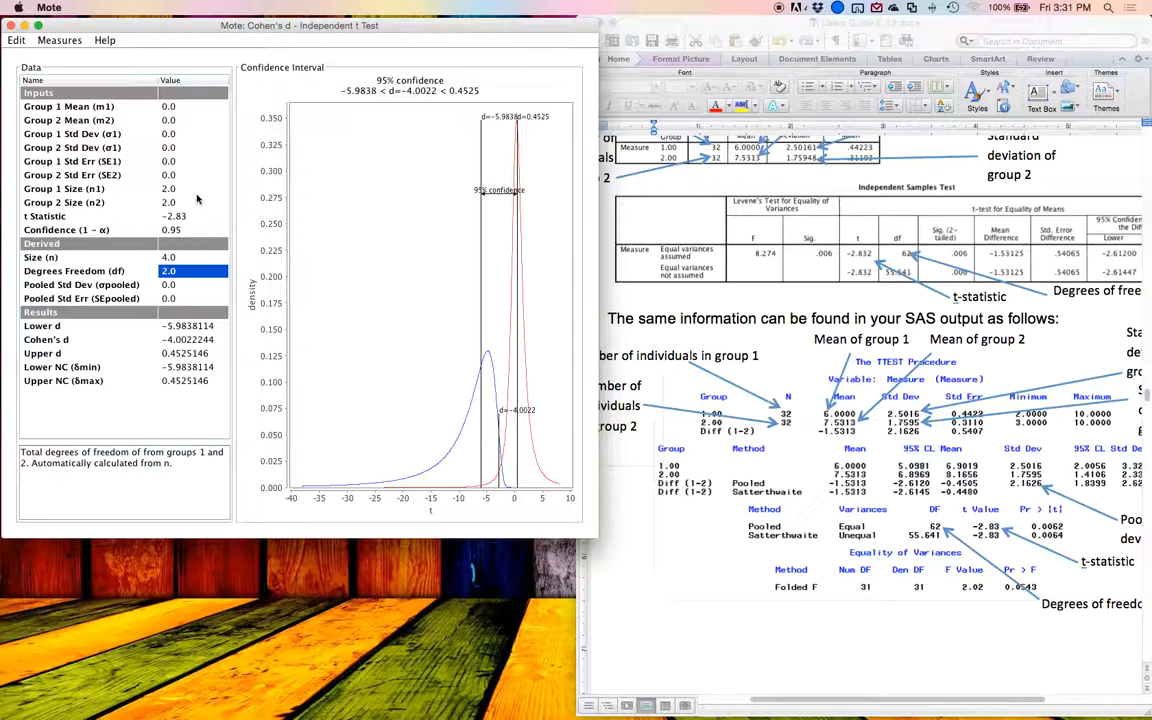
{"action": "key", "text": "Down"}
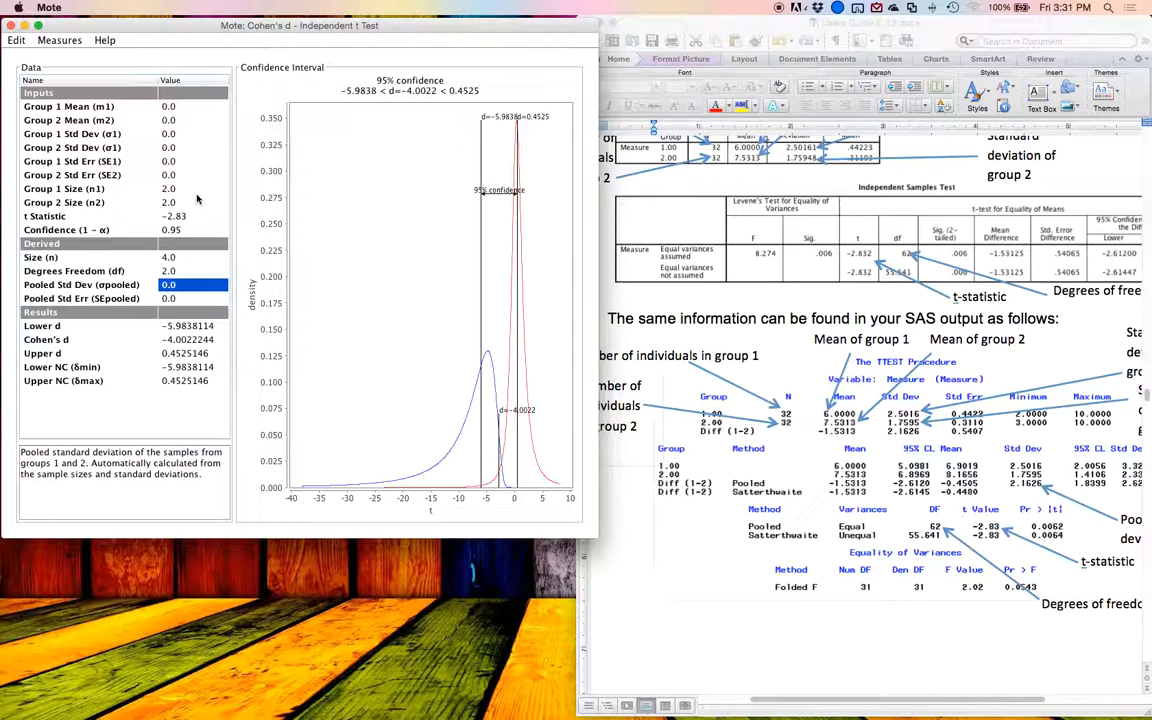
{"action": "key", "text": "Up"}
{"action": "key", "text": "Up"}
{"action": "key", "text": "Up"}
{"action": "key", "text": "Up"}
{"action": "key", "text": "Up"}
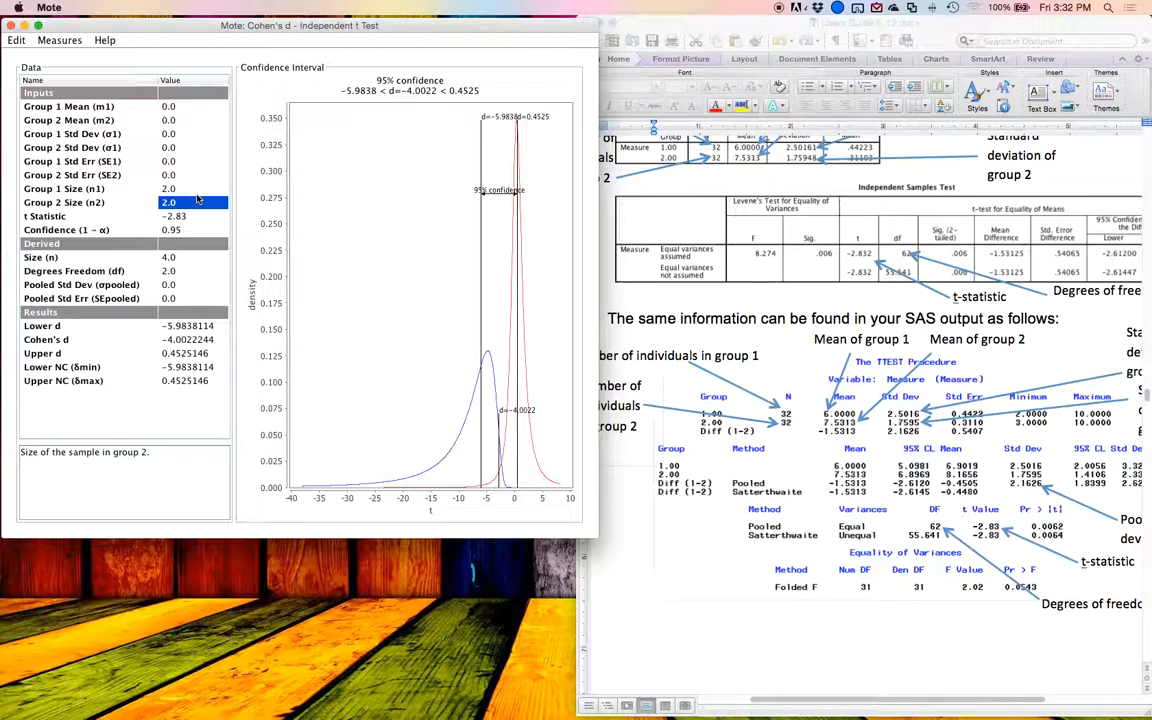
{"action": "key", "text": "Up"}
{"action": "type", "text": "32"}
{"action": "key", "text": "Return"}
{"action": "type", "text": "33"}
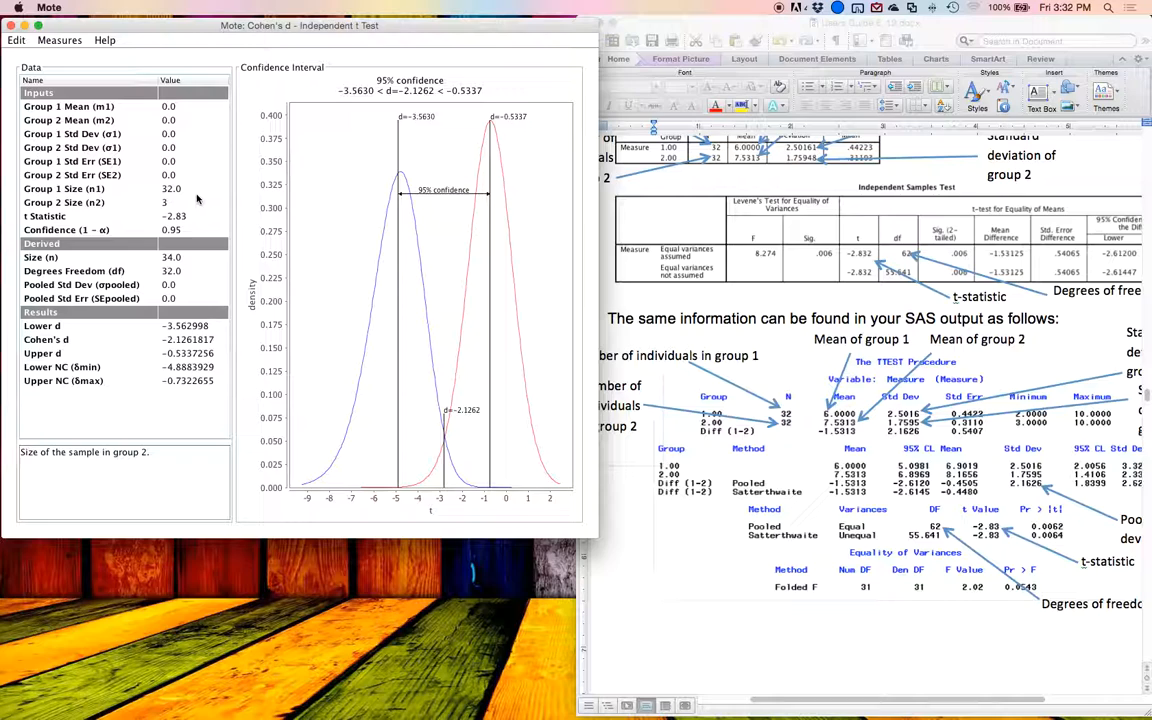
{"action": "type", "text": "2"}
{"action": "key", "text": "Return"}
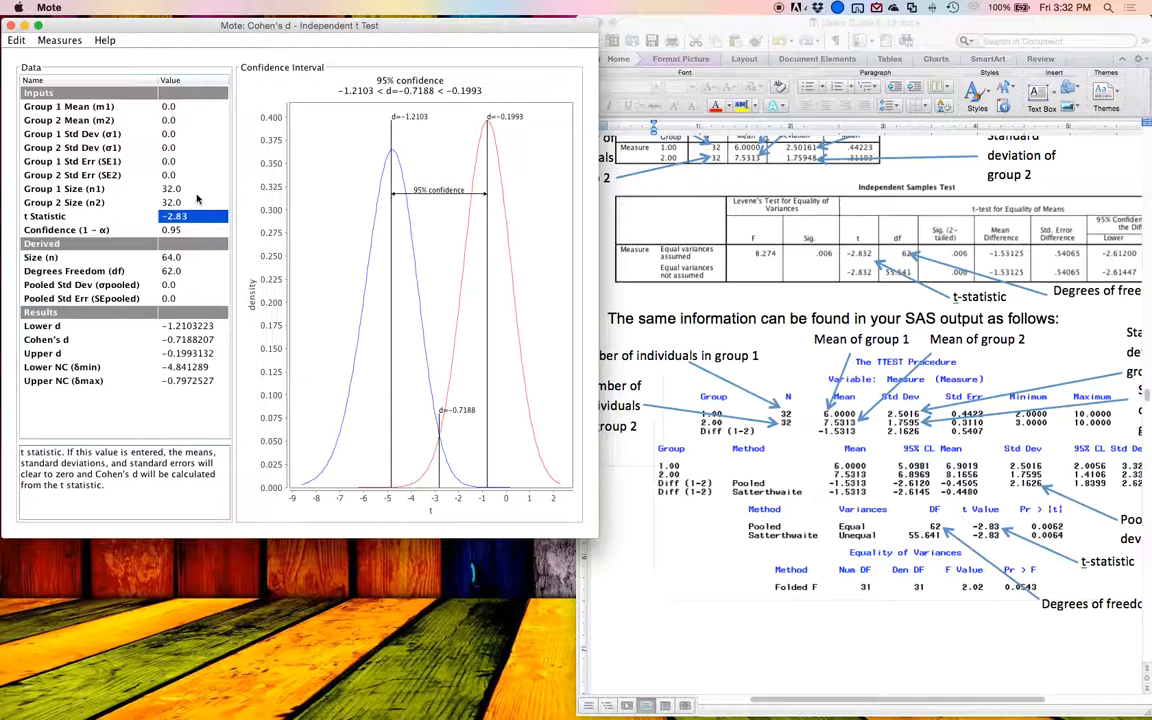
Step: Set the size of group 1 to 30 and the size of group 2 to 34, keeping the t statistic
{"action": "left_click", "coordinate": [196, 192]}
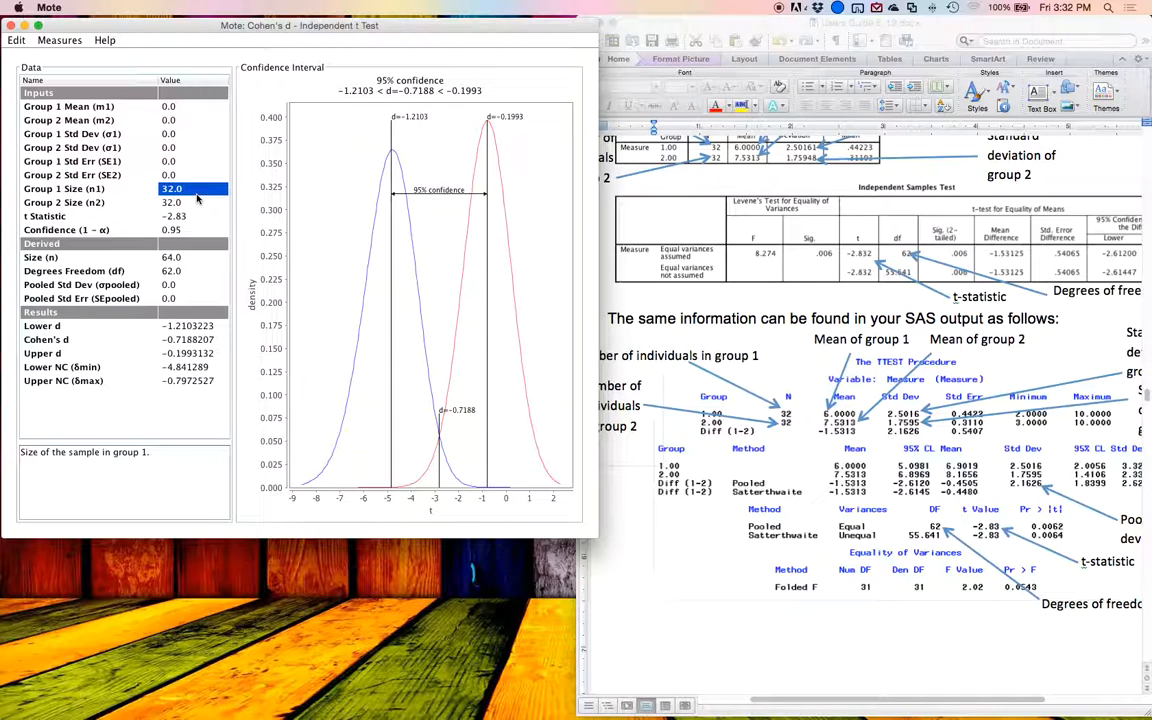
{"action": "type", "text": "30"}
{"action": "key", "text": "Return"}
{"action": "type", "text": "34"}
{"action": "key", "text": "Return"}
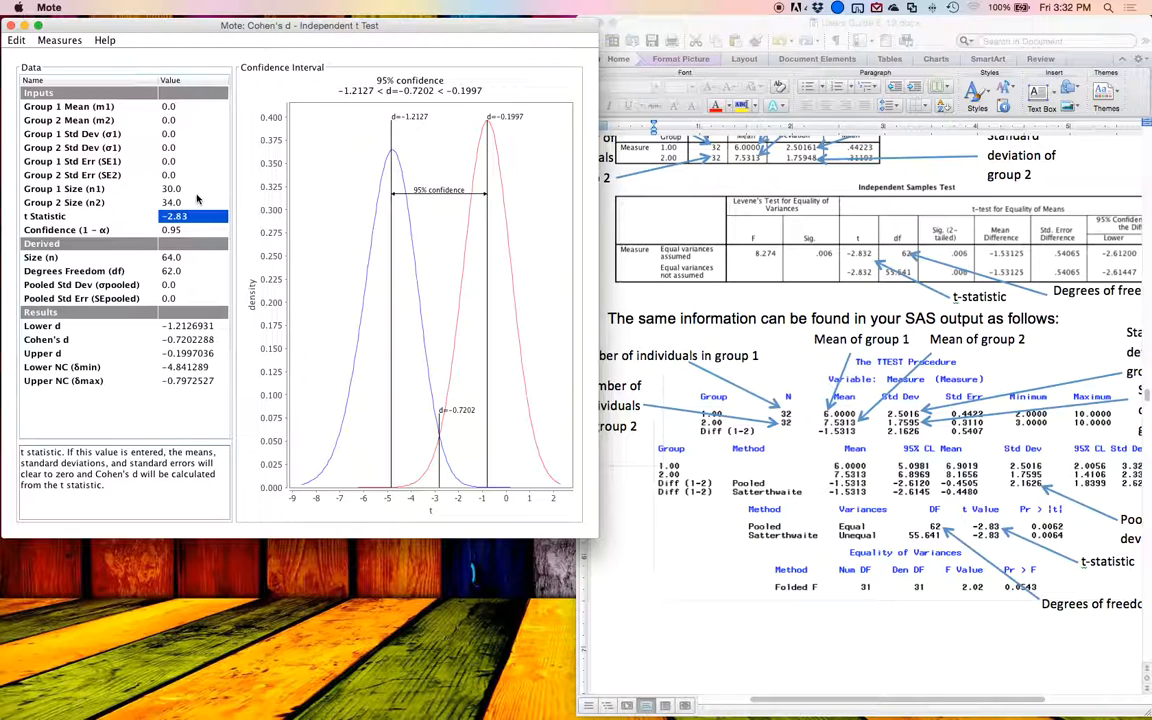
Step: Examine the user's guide formulas for Cohen's d, Hedges's g and Glass's delta in independent samples t tests
{"action": "scroll", "coordinate": [835, 410], "scroll_direction": "up", "scroll_amount": 10}
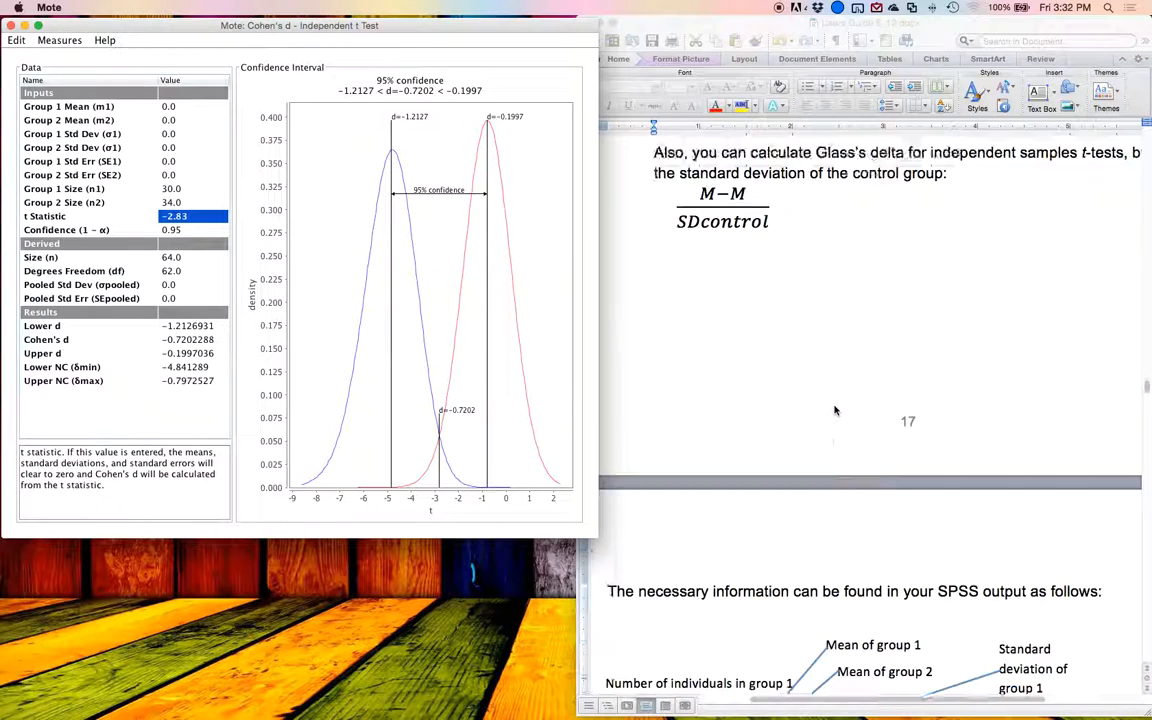
{"action": "scroll", "coordinate": [835, 408], "scroll_direction": "up", "scroll_amount": 10}
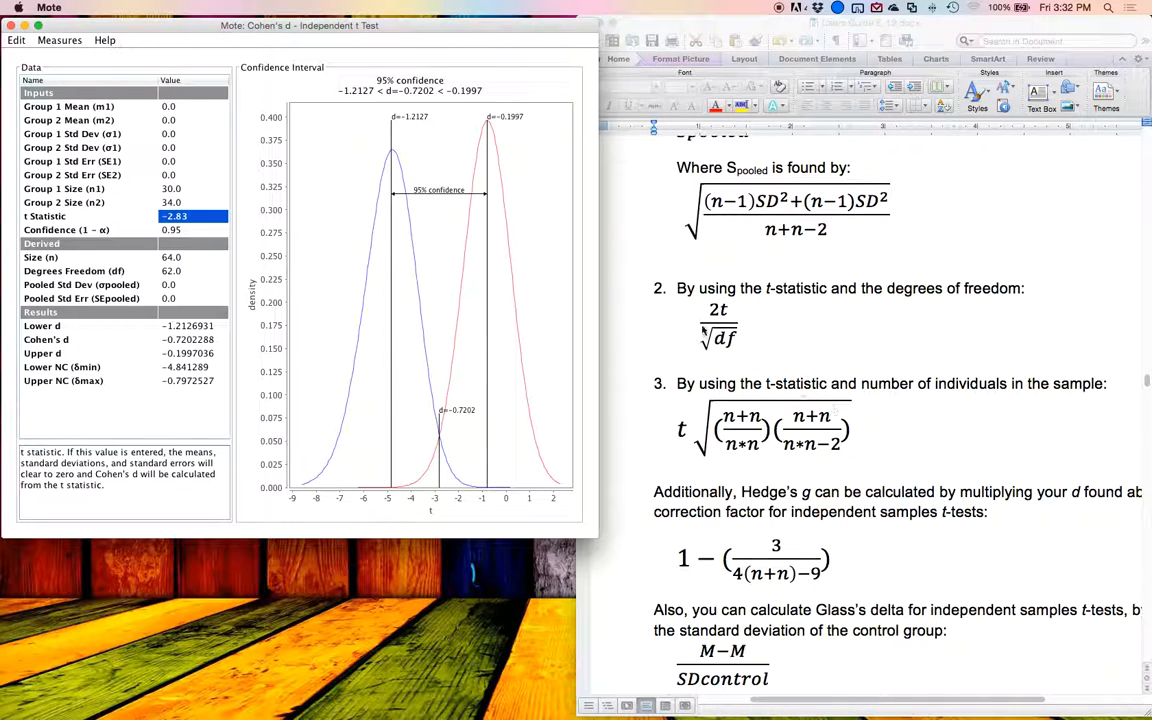
{"action": "left_click", "coordinate": [704, 333]}
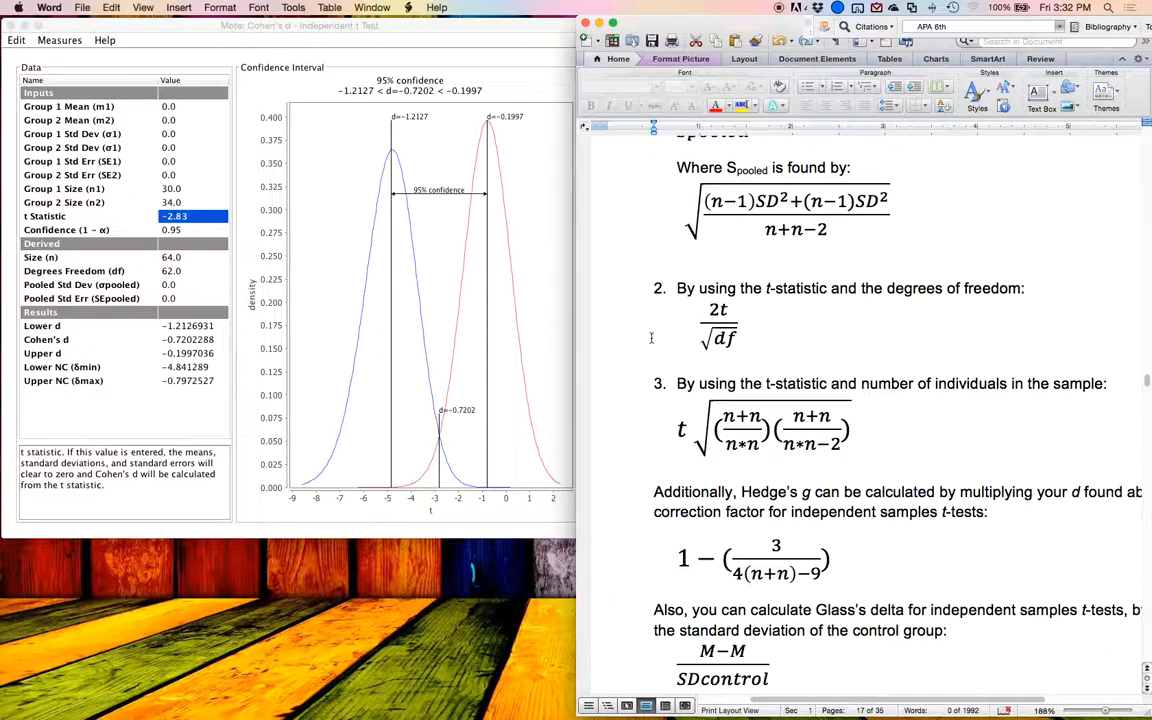
{"action": "scroll", "coordinate": [737, 330], "scroll_direction": "up", "scroll_amount": 1}
{"action": "scroll", "coordinate": [737, 330], "scroll_direction": "up", "scroll_amount": 3}
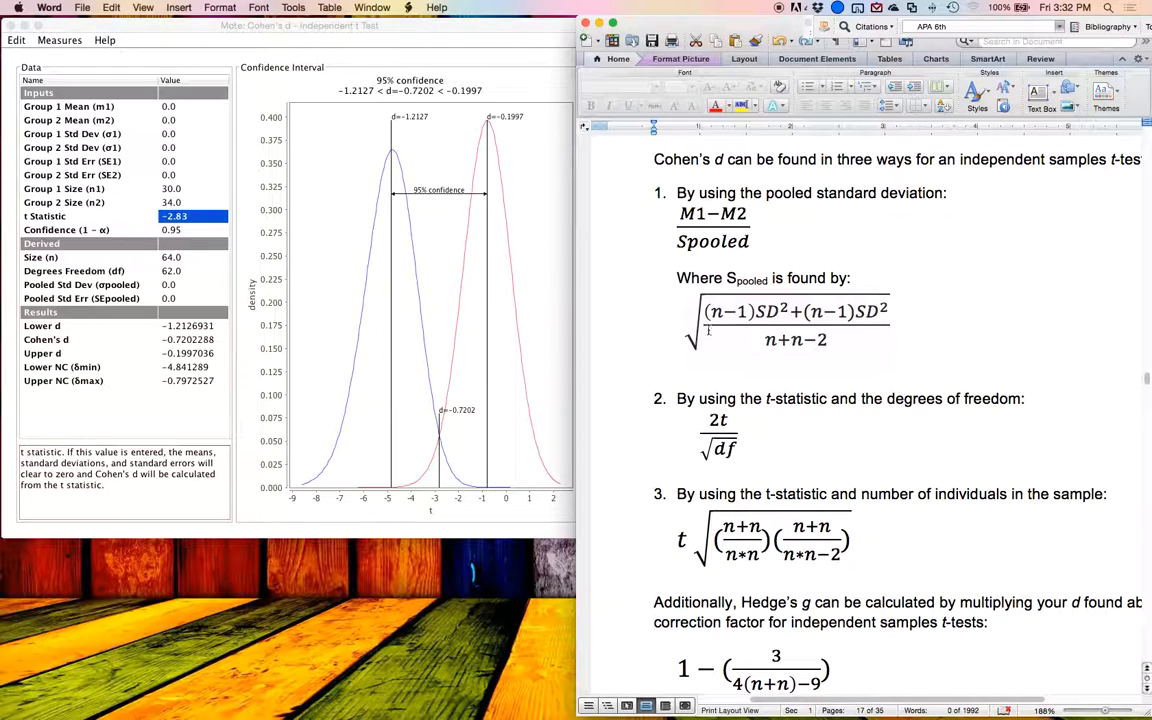
{"action": "left_click", "coordinate": [680, 538]}
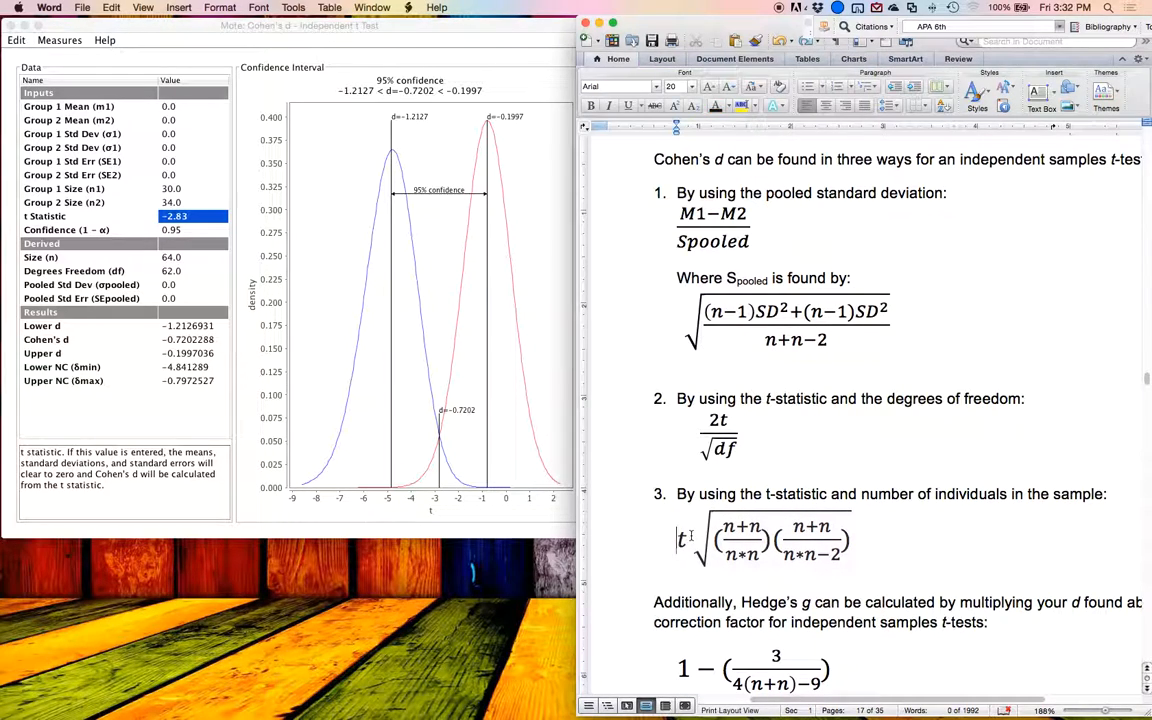
{"action": "left_click", "coordinate": [691, 300]}
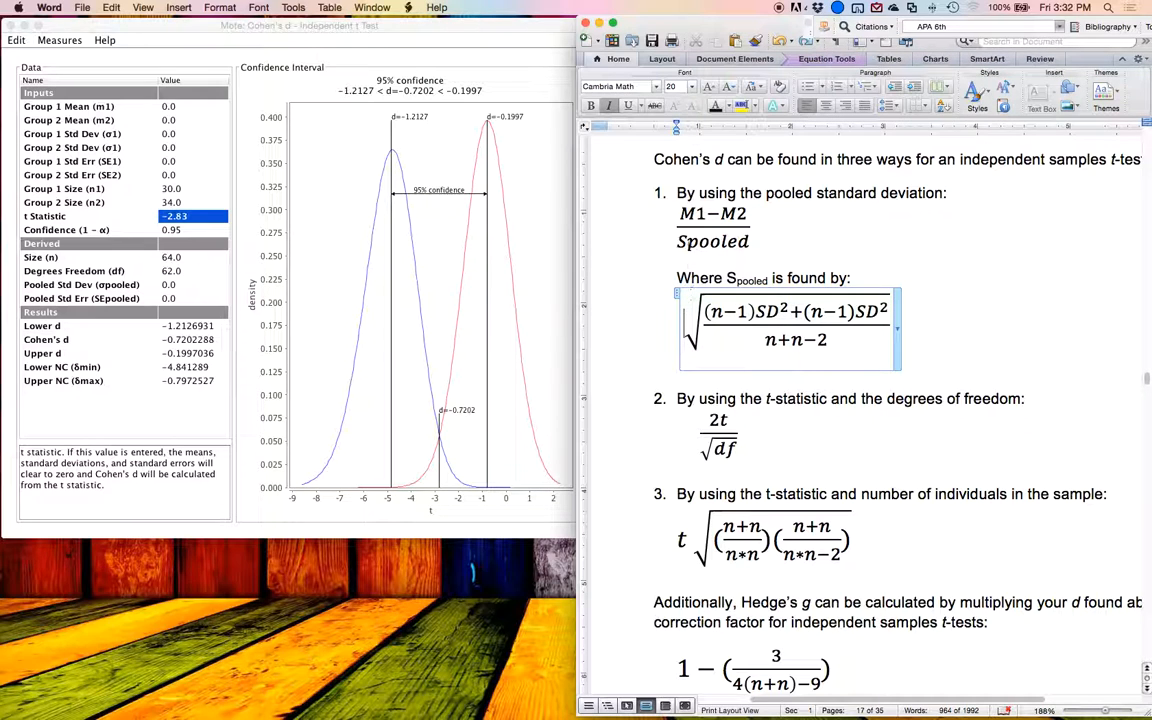
{"action": "left_click", "coordinate": [676, 225]}
{"action": "scroll", "coordinate": [676, 225], "scroll_direction": "down", "scroll_amount": 7}
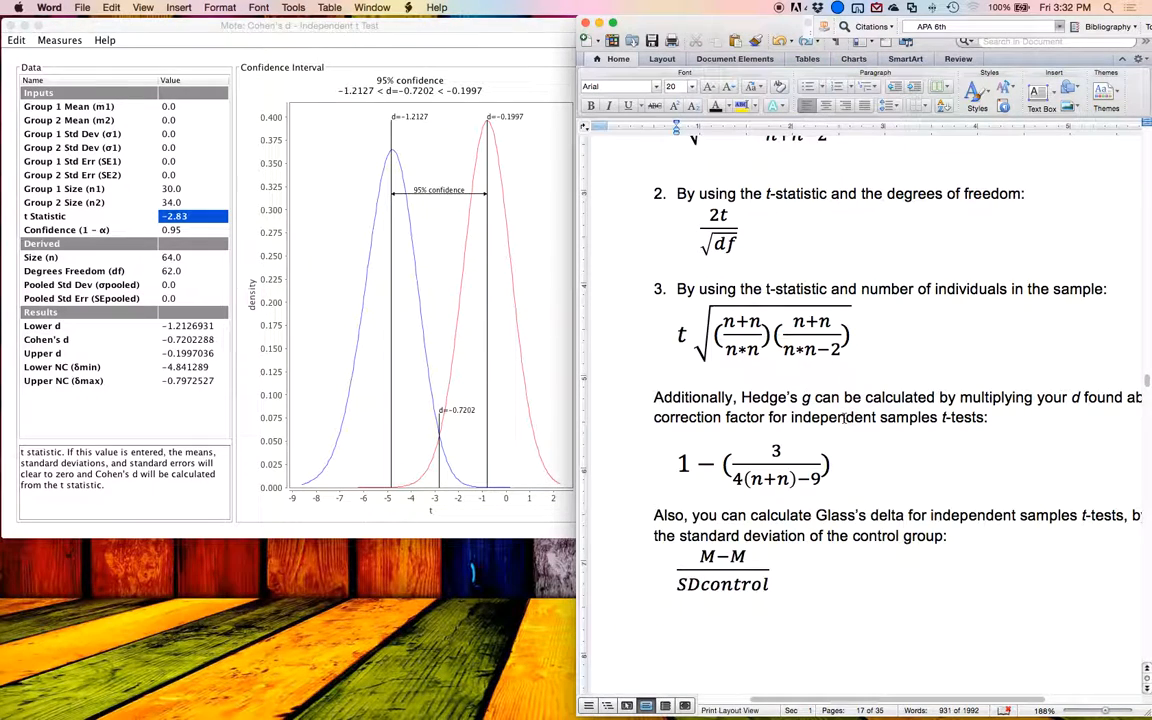
Step: Switch Mote's measure to Hedges's g for the independent t test and bring the guide's SAS output into view
{"action": "left_click", "coordinate": [60, 40]}
{"action": "left_click", "coordinate": [150, 148]}
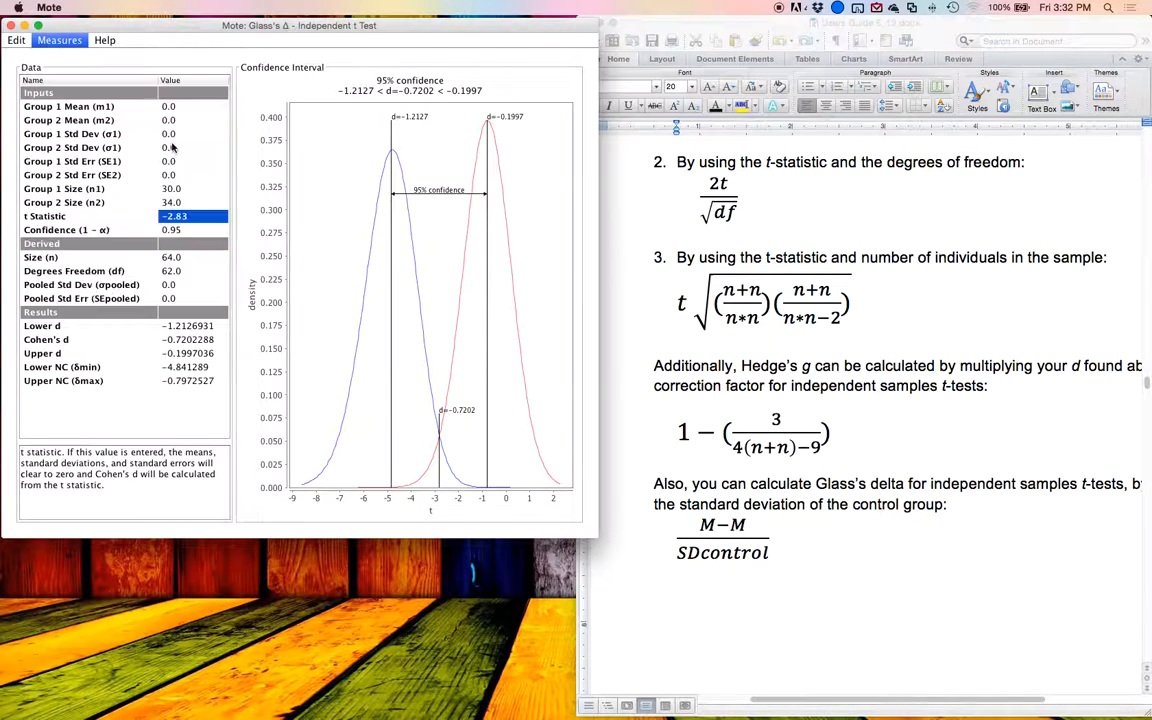
{"action": "left_click", "coordinate": [72, 42]}
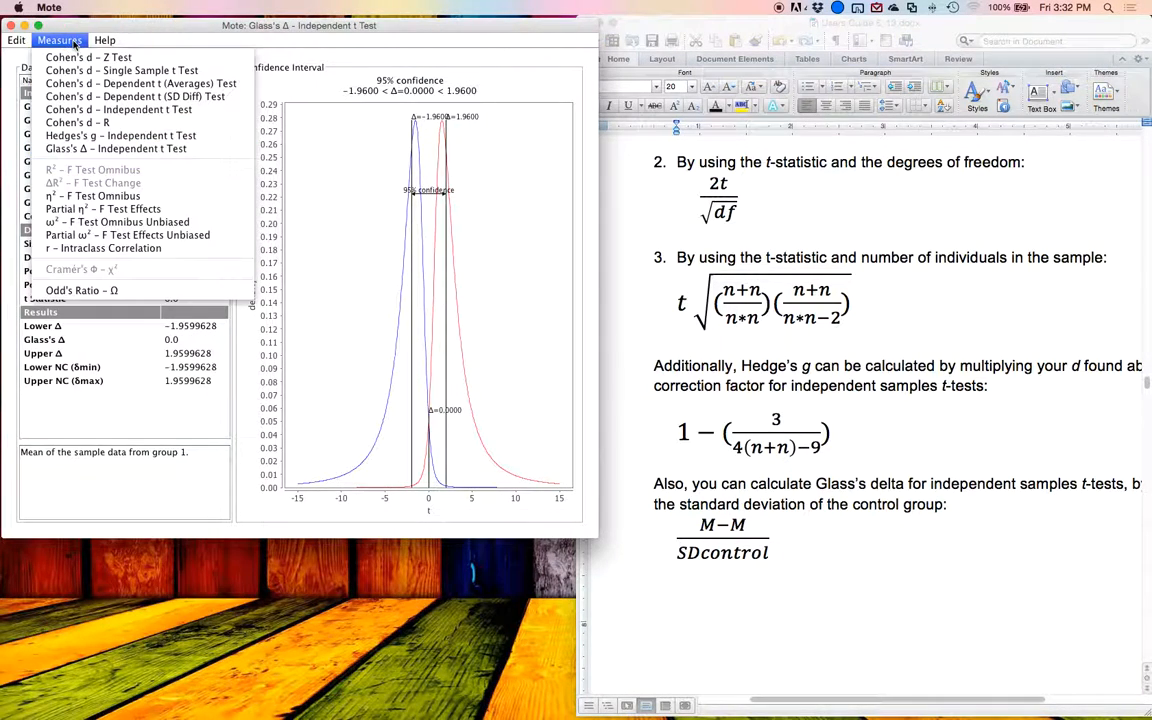
{"action": "left_click", "coordinate": [110, 135]}
{"action": "scroll", "coordinate": [846, 308], "scroll_direction": "down", "scroll_amount": 15}
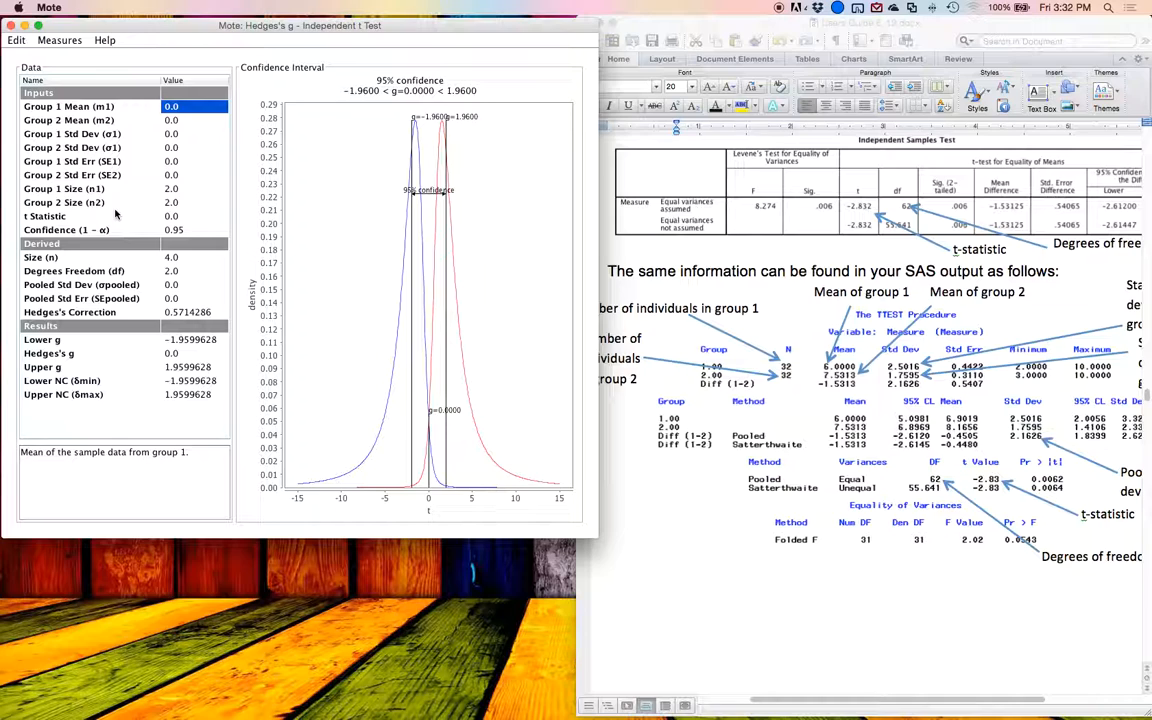
Step: Set both group sizes to 32 and the t statistic to -2.83 for Hedges's g
{"action": "key", "text": "Down"}
{"action": "key", "text": "Down"}
{"action": "key", "text": "Down"}
{"action": "key", "text": "Down"}
{"action": "key", "text": "Down"}
{"action": "key", "text": "Down"}
{"action": "key", "text": "Down"}
{"action": "key", "text": "Down"}
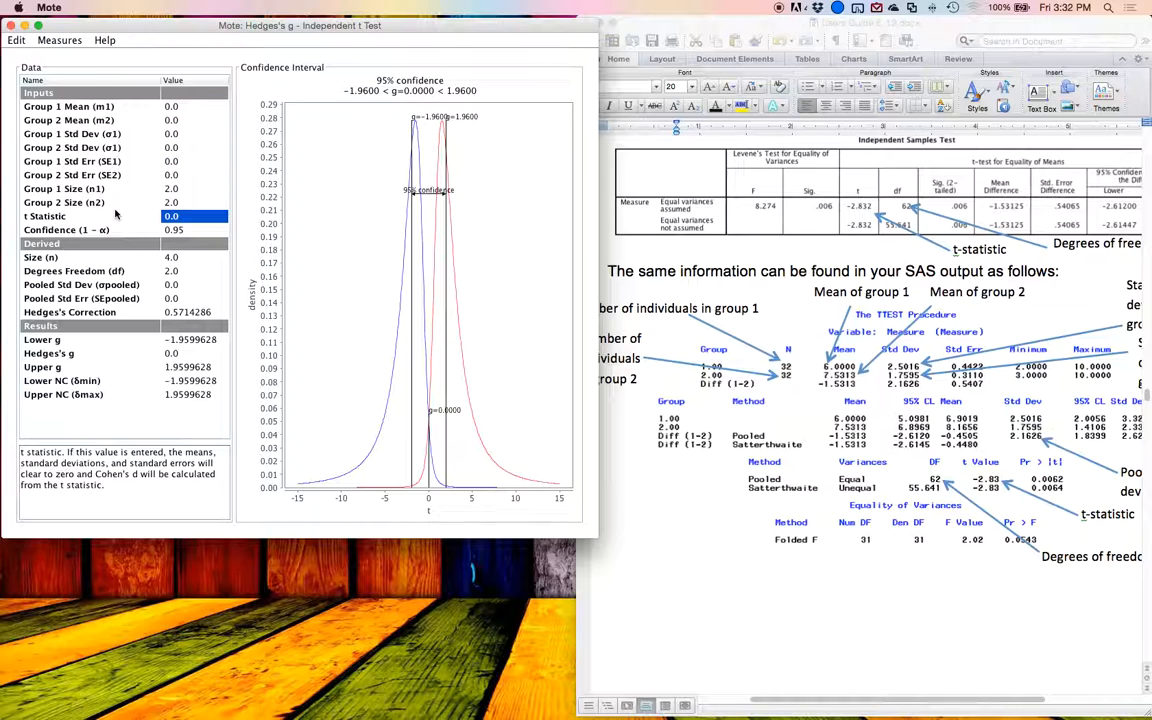
{"action": "key", "text": "Up"}
{"action": "key", "text": "Up"}
{"action": "type", "text": "32"}
{"action": "key", "text": "Return"}
{"action": "type", "text": "32"}
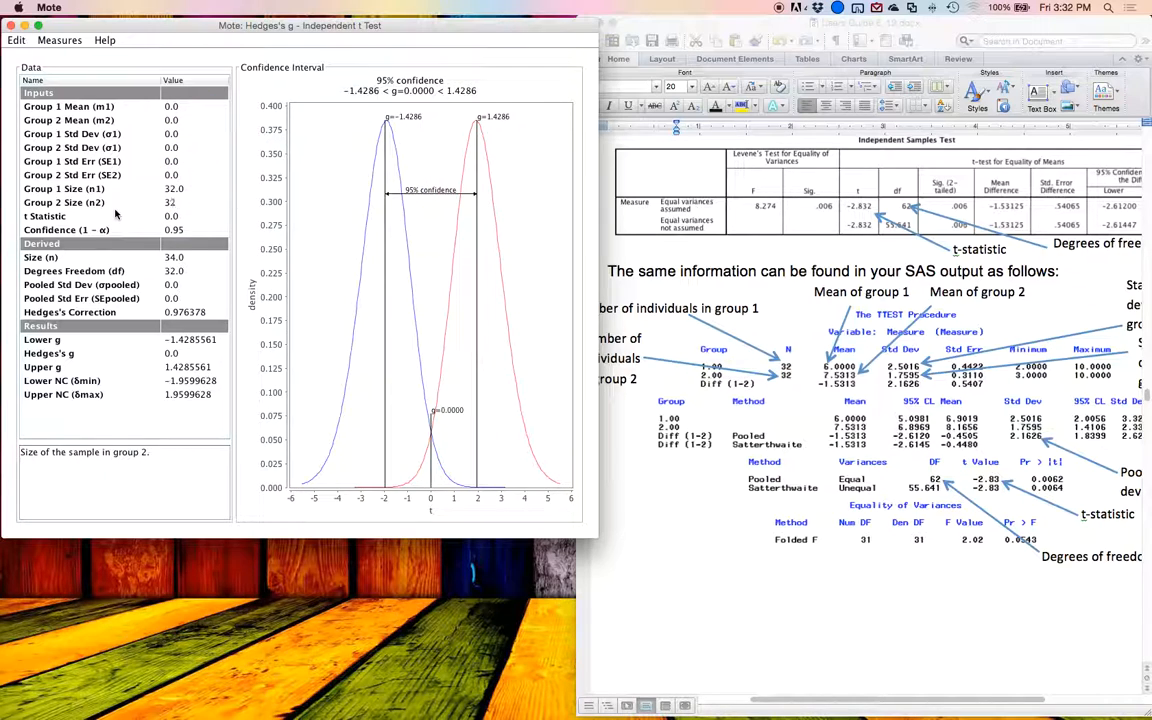
{"action": "key", "text": "Return"}
{"action": "type", "text": "-2.8"}
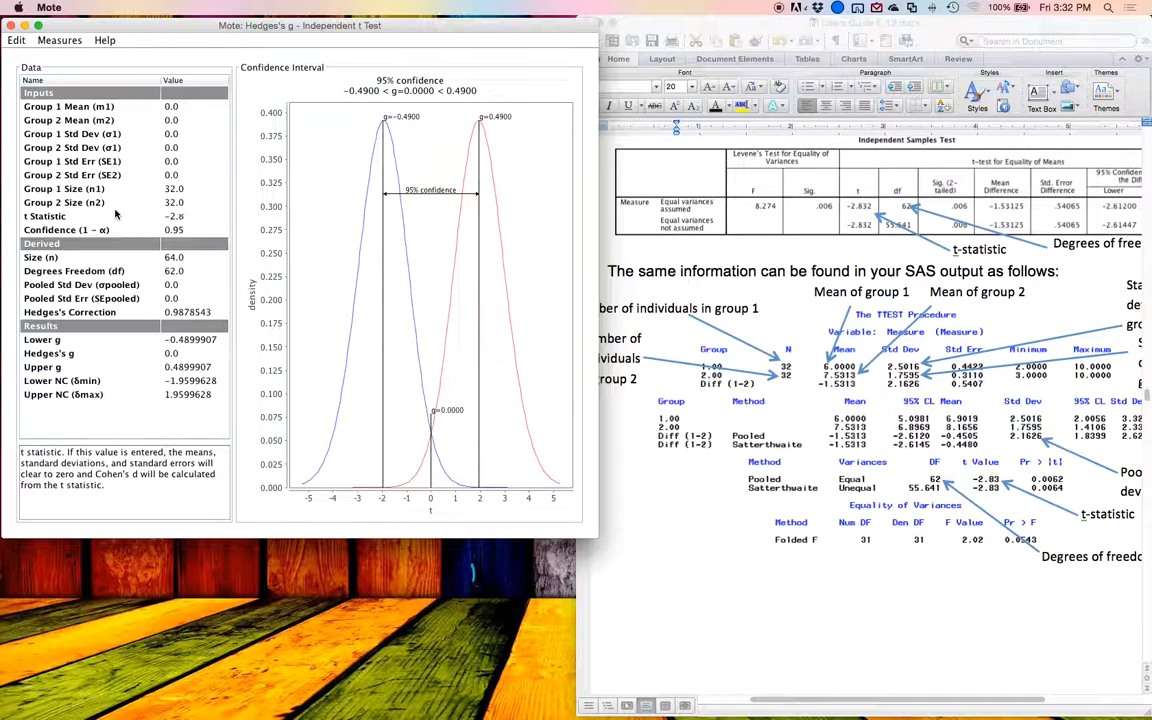
{"action": "type", "text": "3"}
{"action": "key", "text": "Return"}
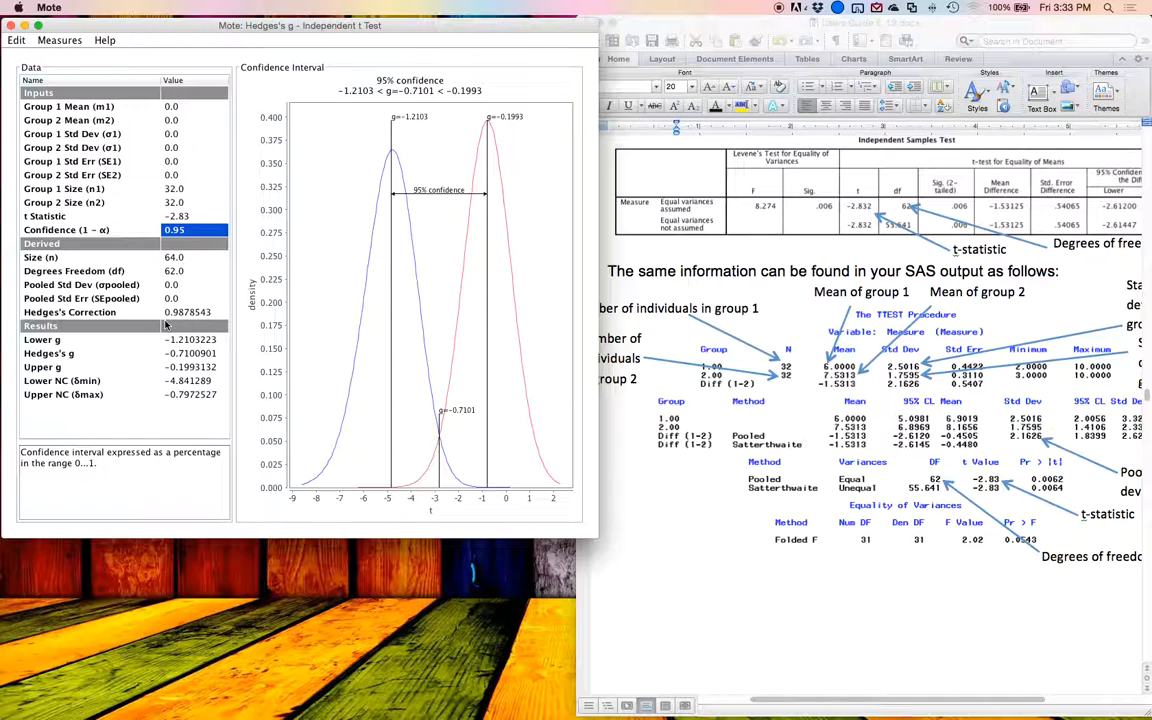
Step: Check the description of Hedges's correction, and set the size of group 2 to 30 and of group 1 to 15
{"action": "key", "text": "Up"}
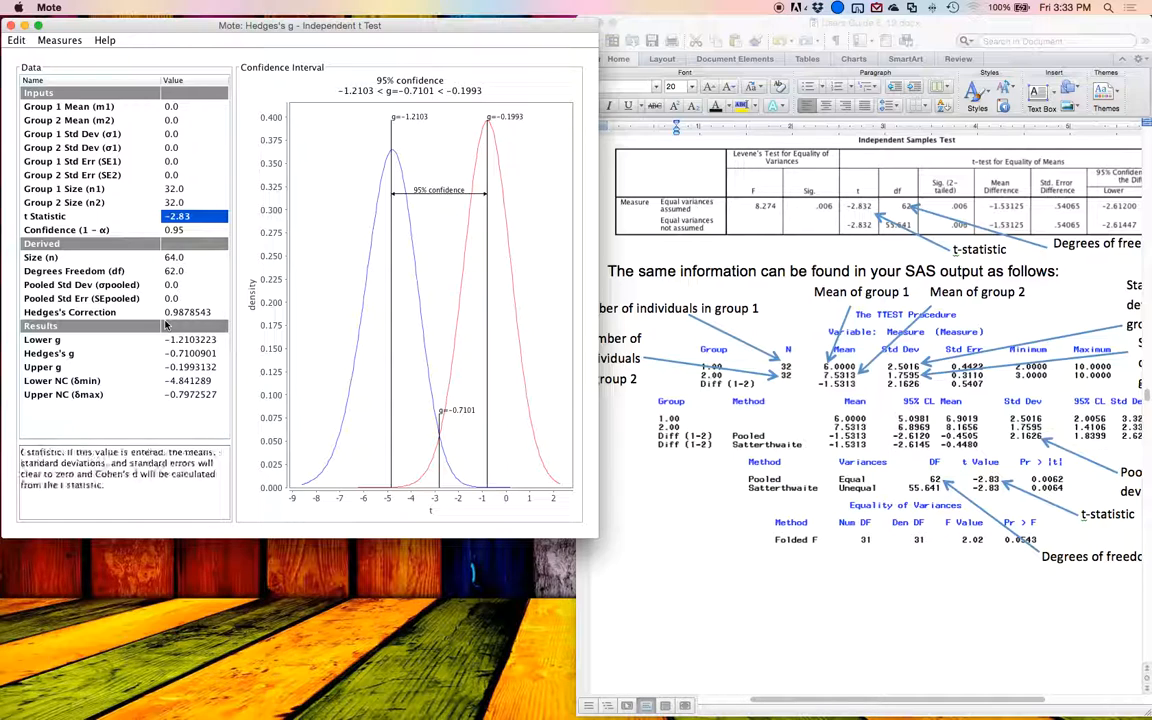
{"action": "key", "text": "Down"}
{"action": "key", "text": "Down"}
{"action": "key", "text": "Down"}
{"action": "key", "text": "Down"}
{"action": "key", "text": "Down"}
{"action": "key", "text": "Down"}
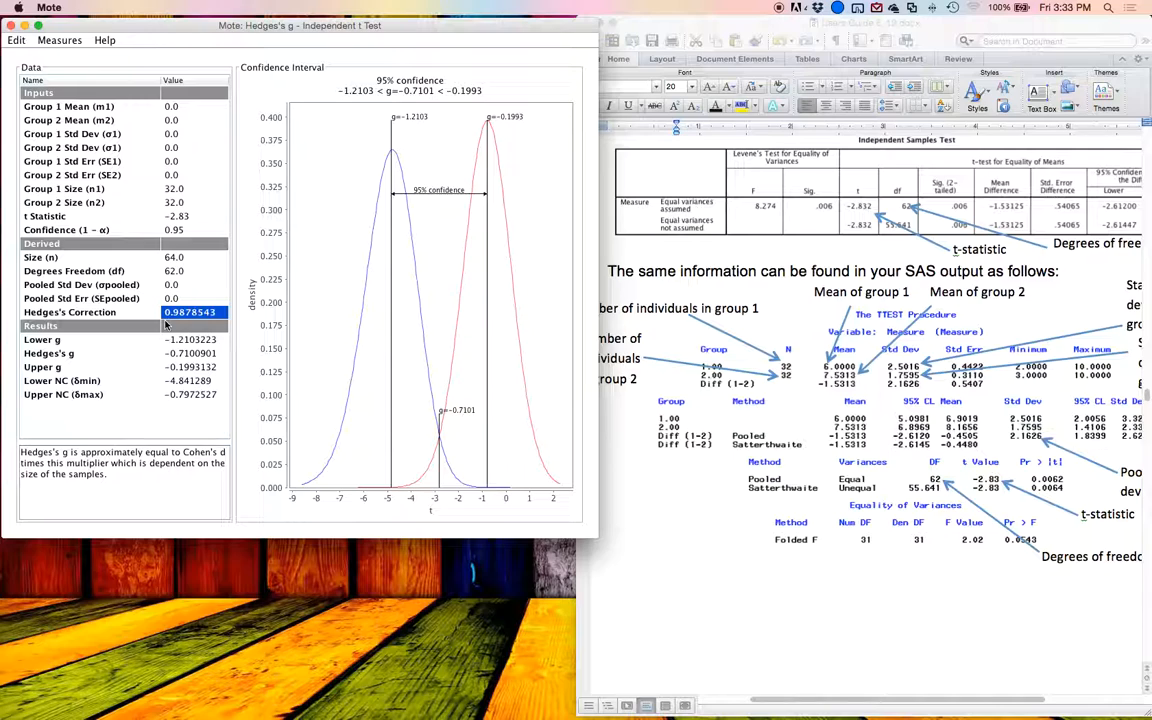
{"action": "key", "text": "Up"}
{"action": "key", "text": "Up"}
{"action": "key", "text": "Up"}
{"action": "key", "text": "Up"}
{"action": "key", "text": "Up"}
{"action": "key", "text": "Up"}
{"action": "key", "text": "Up"}
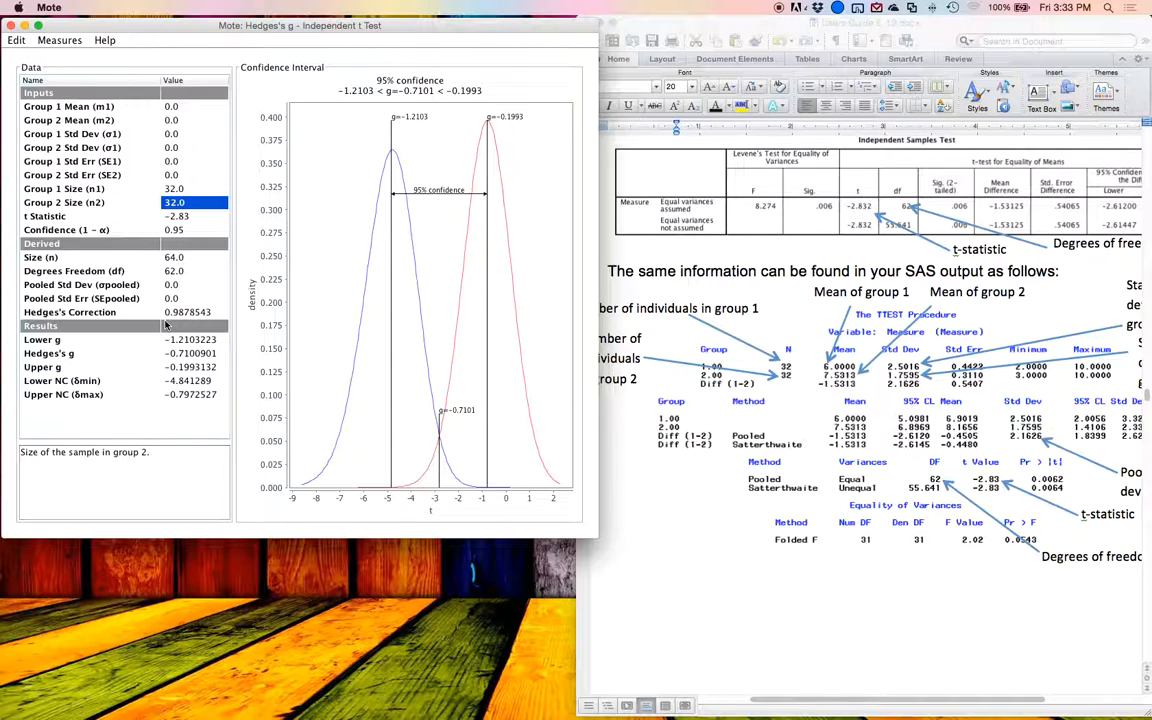
{"action": "type", "text": "30"}
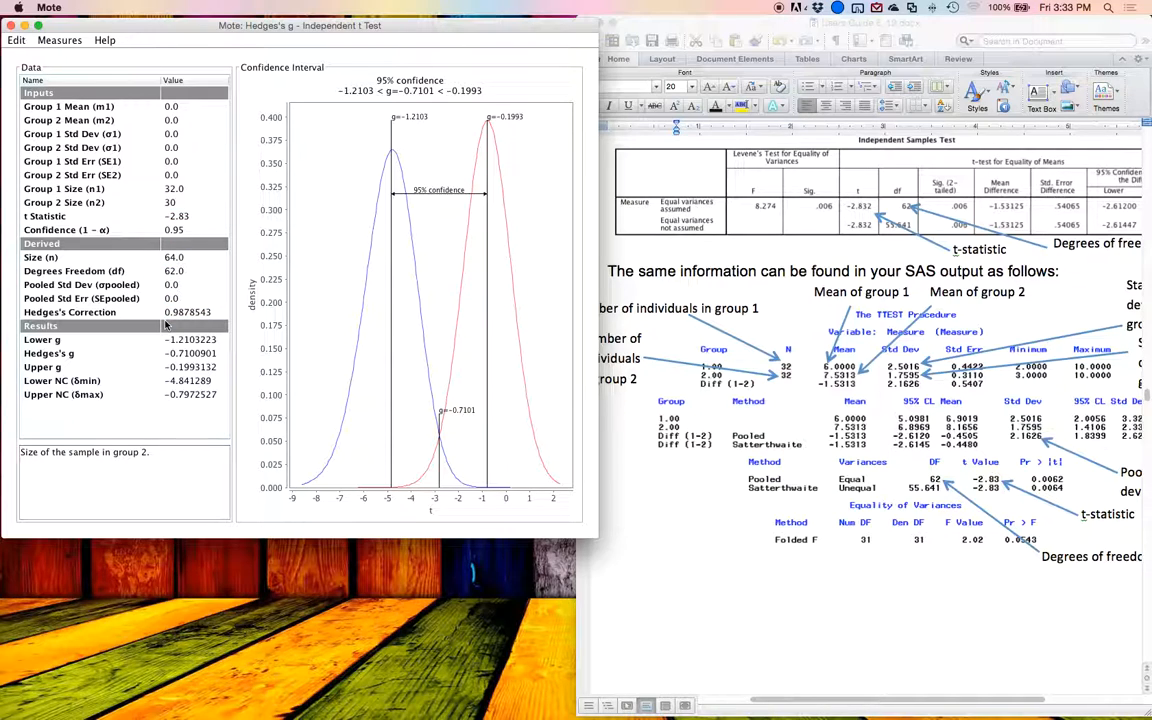
{"action": "key", "text": "Up"}
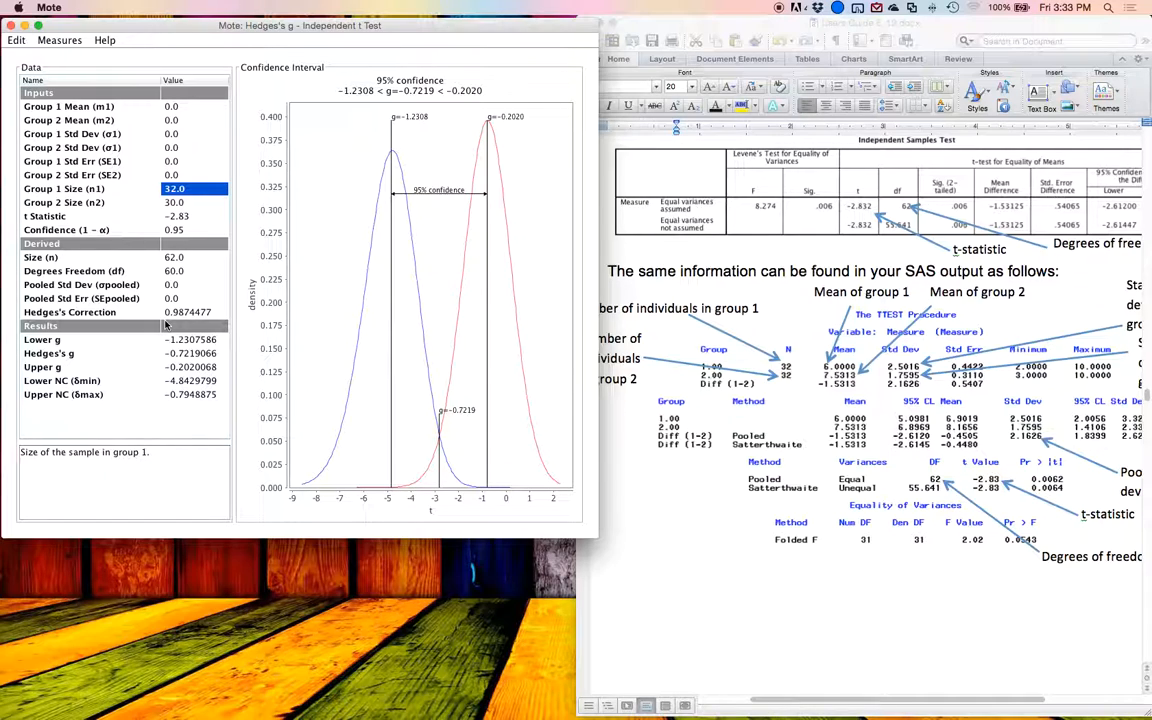
{"action": "type", "text": "15"}
{"action": "key", "text": "Down"}
{"action": "key", "text": "Down"}
{"action": "key", "text": "Down"}
{"action": "key", "text": "Down"}
{"action": "key", "text": "Down"}
{"action": "key", "text": "Down"}
{"action": "key", "text": "Down"}
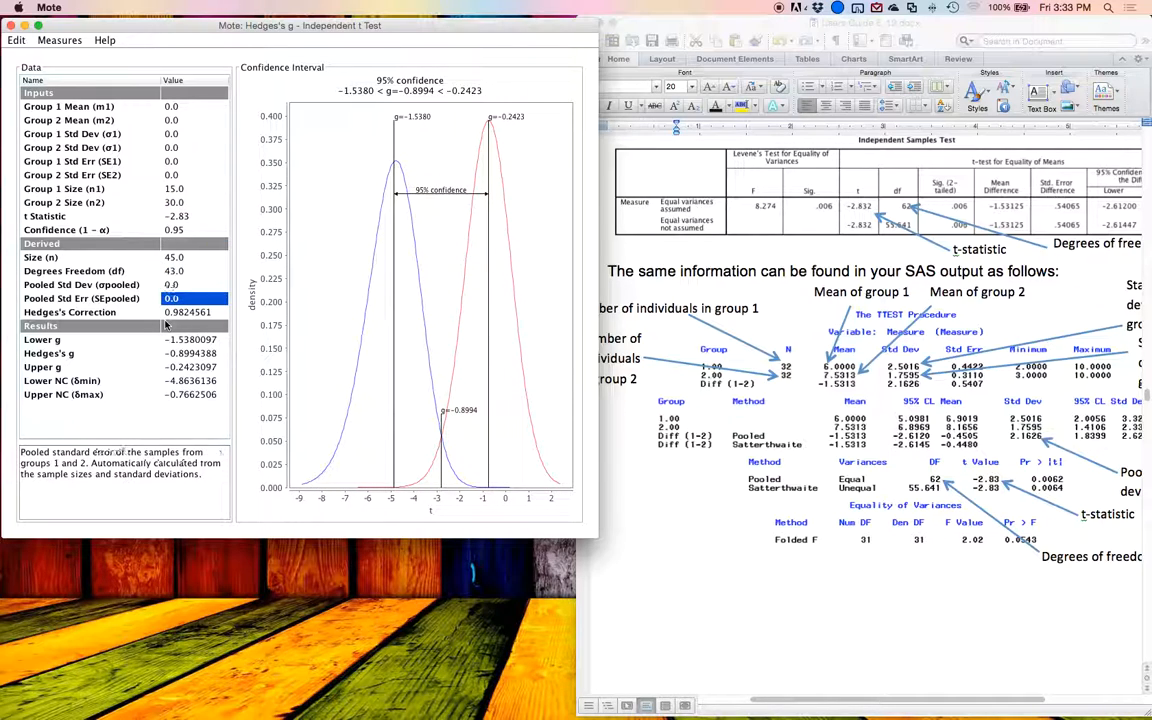
Step: Examine Hedges's correction and its dependence on the sample sizes of the two groups
{"action": "key", "text": "Down"}
{"action": "key", "text": "Down"}
{"action": "key", "text": "Up"}
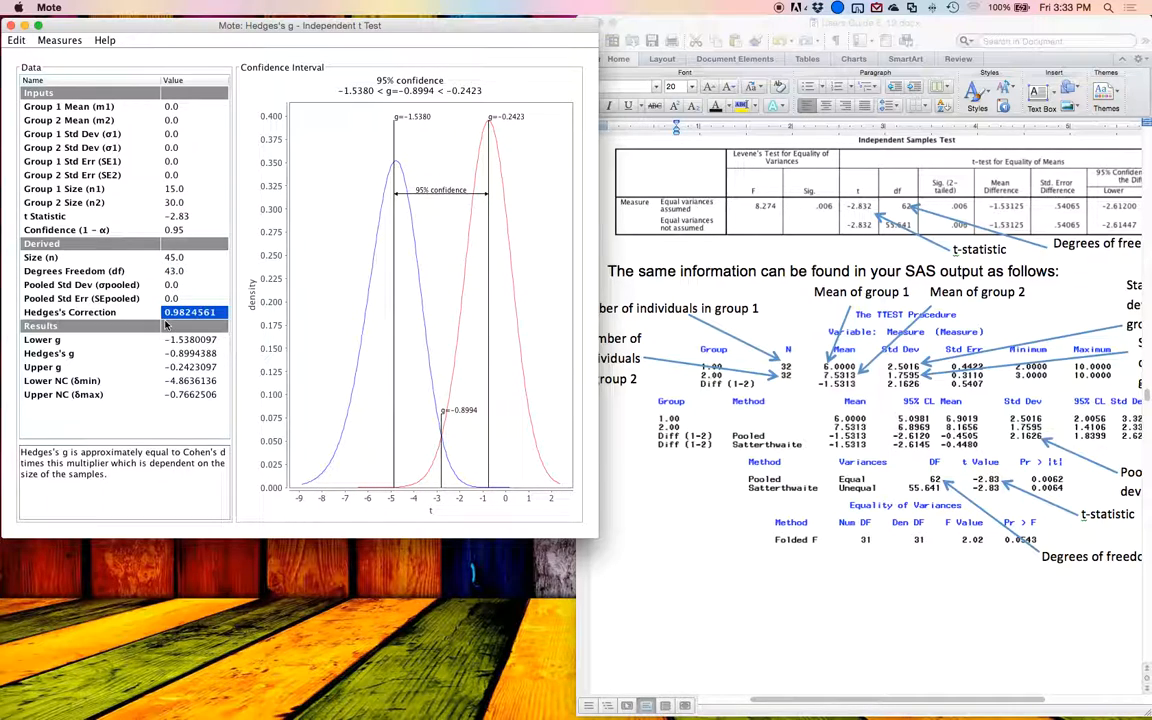
{"action": "key", "text": "Down"}
{"action": "key", "text": "Down"}
{"action": "key", "text": "Up"}
{"action": "key", "text": "Up"}
{"action": "key", "text": "Up"}
{"action": "key", "text": "Up"}
{"action": "key", "text": "Up"}
{"action": "key", "text": "Up"}
{"action": "key", "text": "Up"}
{"action": "key", "text": "Up"}
{"action": "key", "text": "Up"}
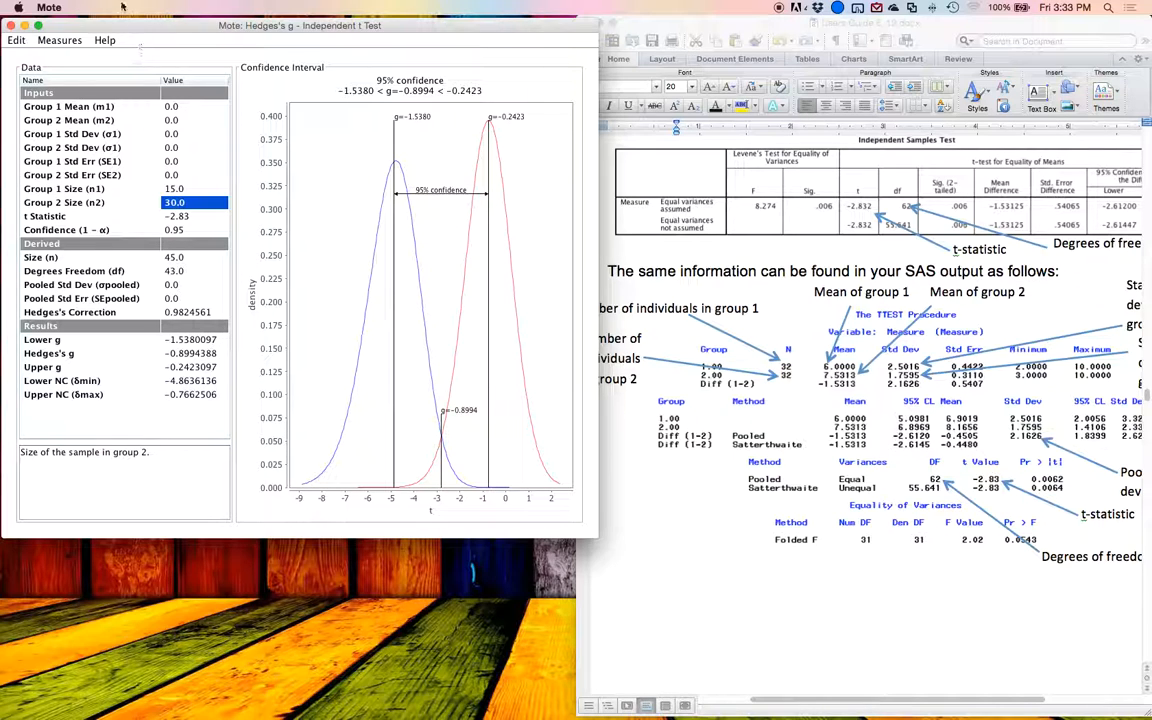
Step: Switch the measure to Glass's Δ for the independent t test, with group 1 mean 6 and group 2 mean 7.53
{"action": "left_click", "coordinate": [75, 43]}
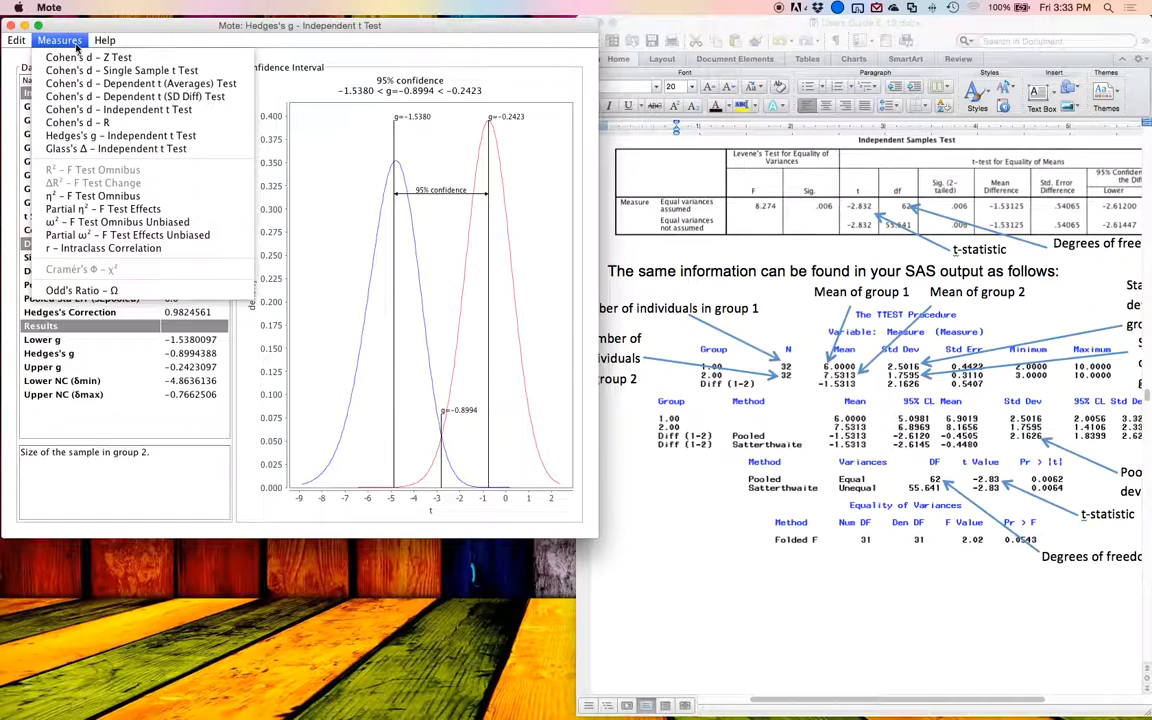
{"action": "left_click", "coordinate": [180, 151]}
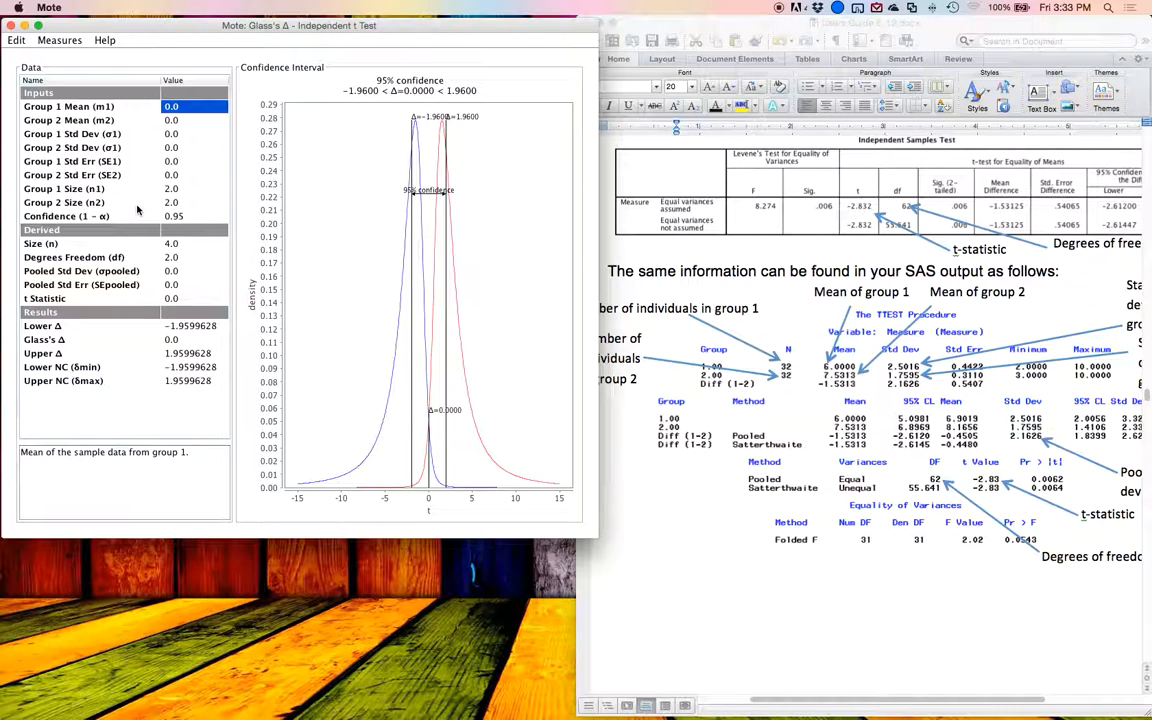
{"action": "type", "text": "6"}
{"action": "key", "text": "Return"}
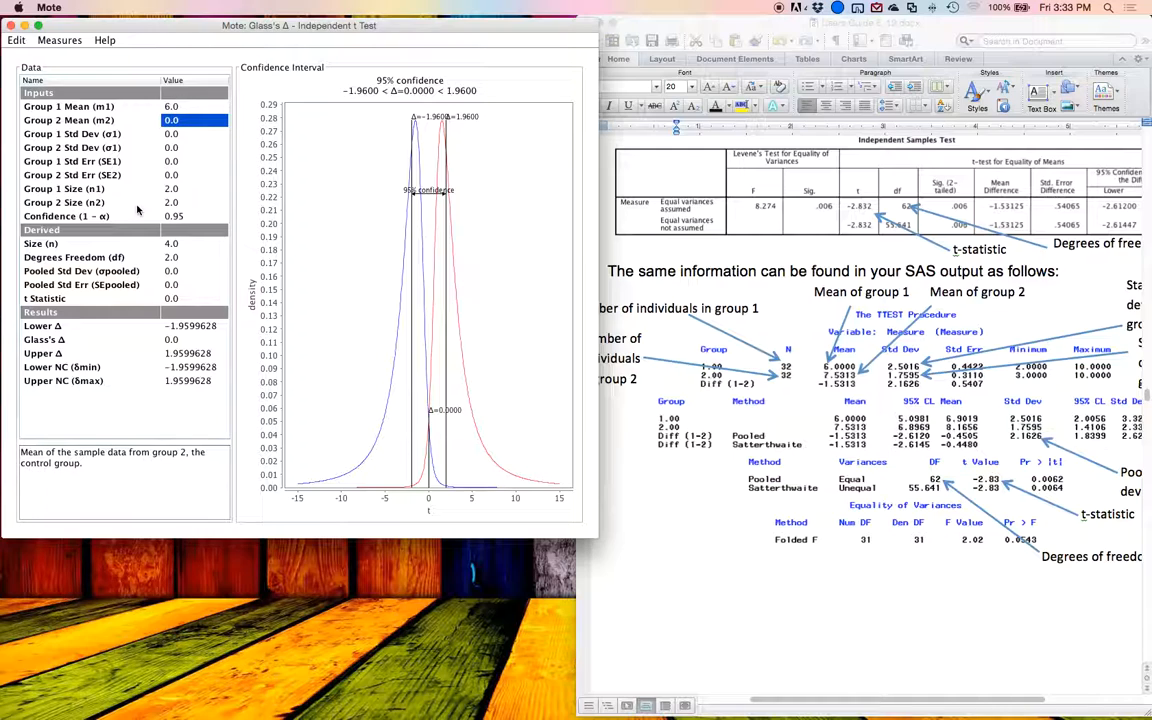
{"action": "type", "text": "7.53"}
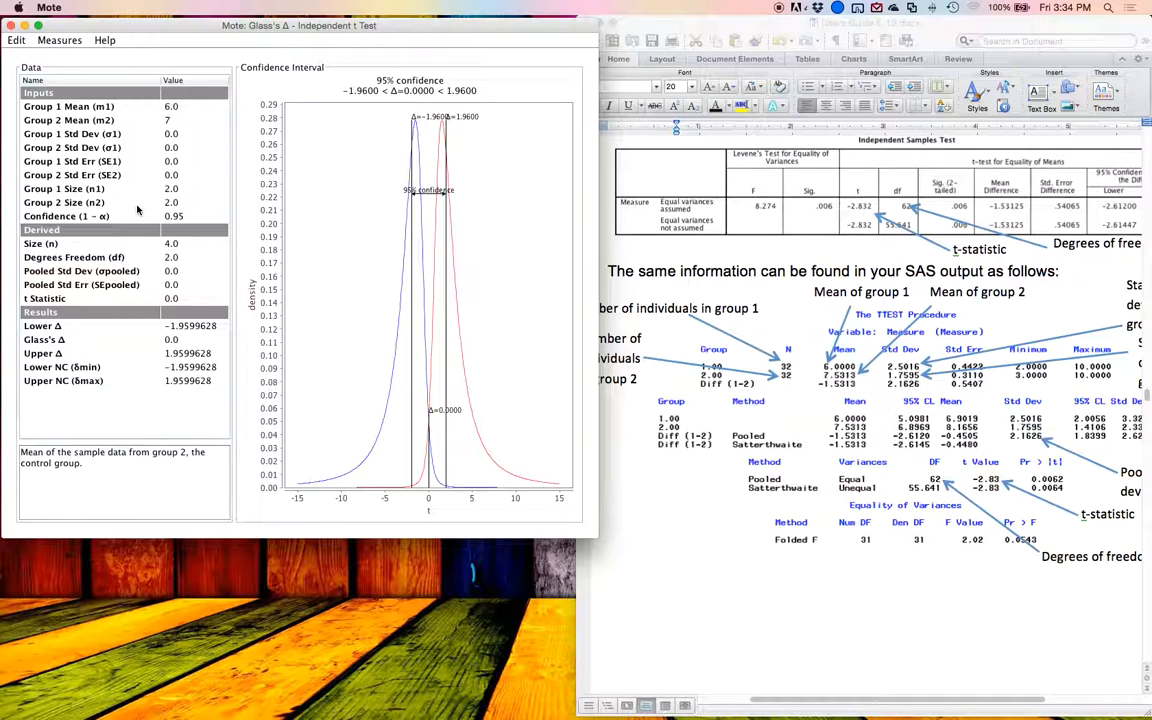
{"action": "key", "text": "Return"}
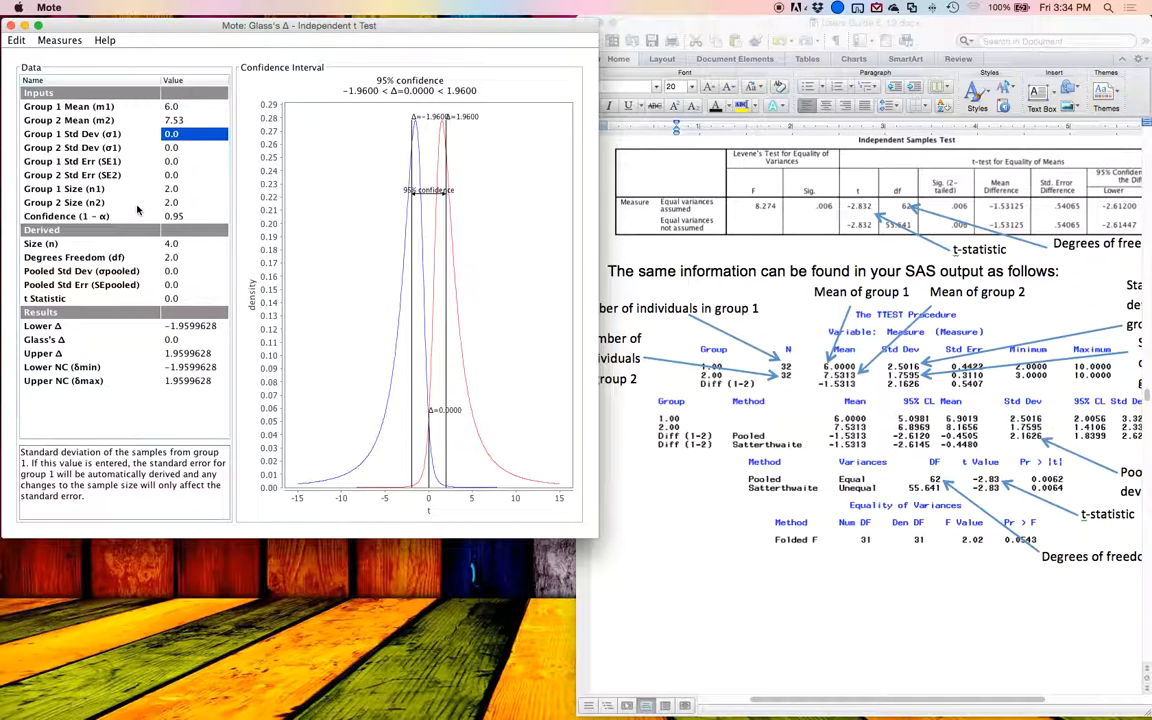
Step: Set the standard deviation of group 1 to 2.5 and of group 2 to 1.75 for Glass's Δ
{"action": "type", "text": "2."}
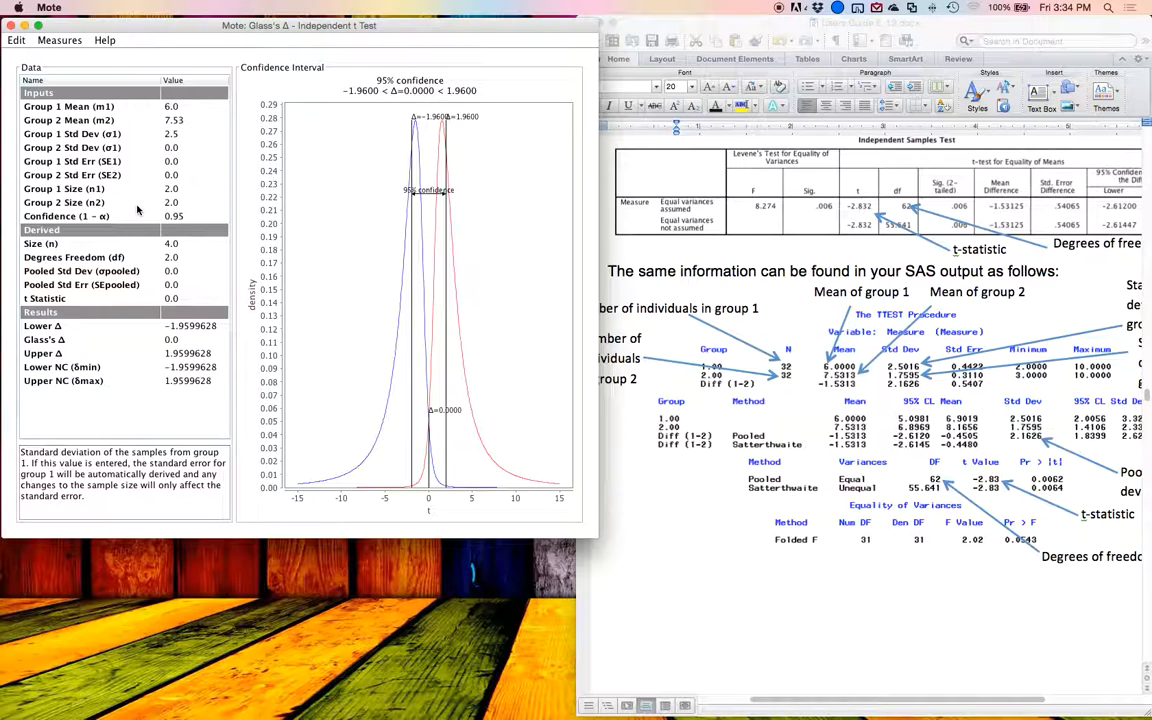
{"action": "type", "text": "5"}
{"action": "key", "text": "Return"}
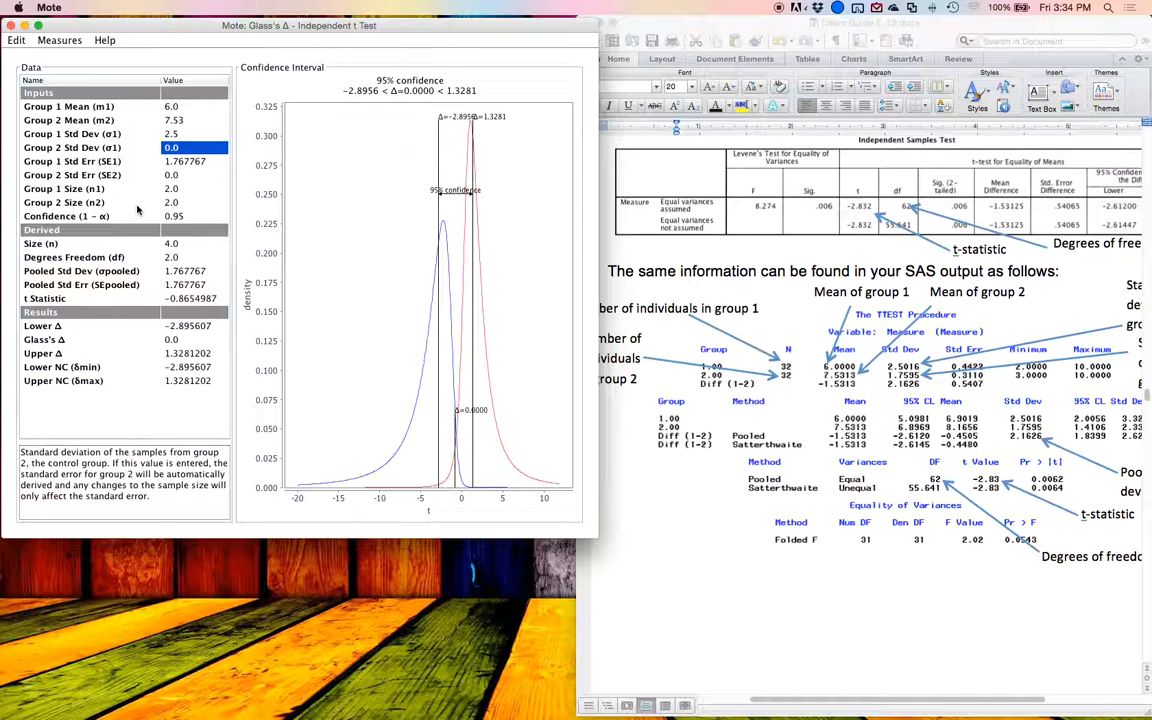
{"action": "type", "text": "1.75"}
{"action": "key", "text": "Return"}
Step: Set the sample sizes of group 1 and group 2 to 32 each, as given in the guide's output
{"action": "scroll", "coordinate": [843, 343], "scroll_direction": "up", "scroll_amount": 1}
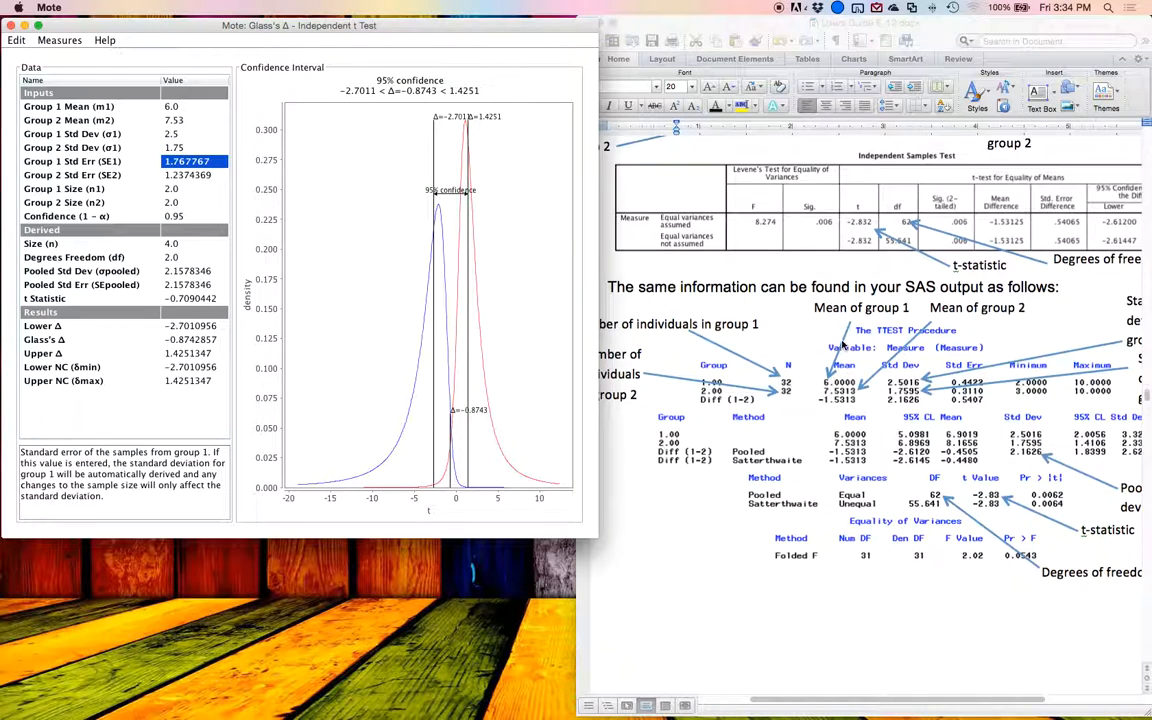
{"action": "scroll", "coordinate": [843, 343], "scroll_direction": "up", "scroll_amount": 3}
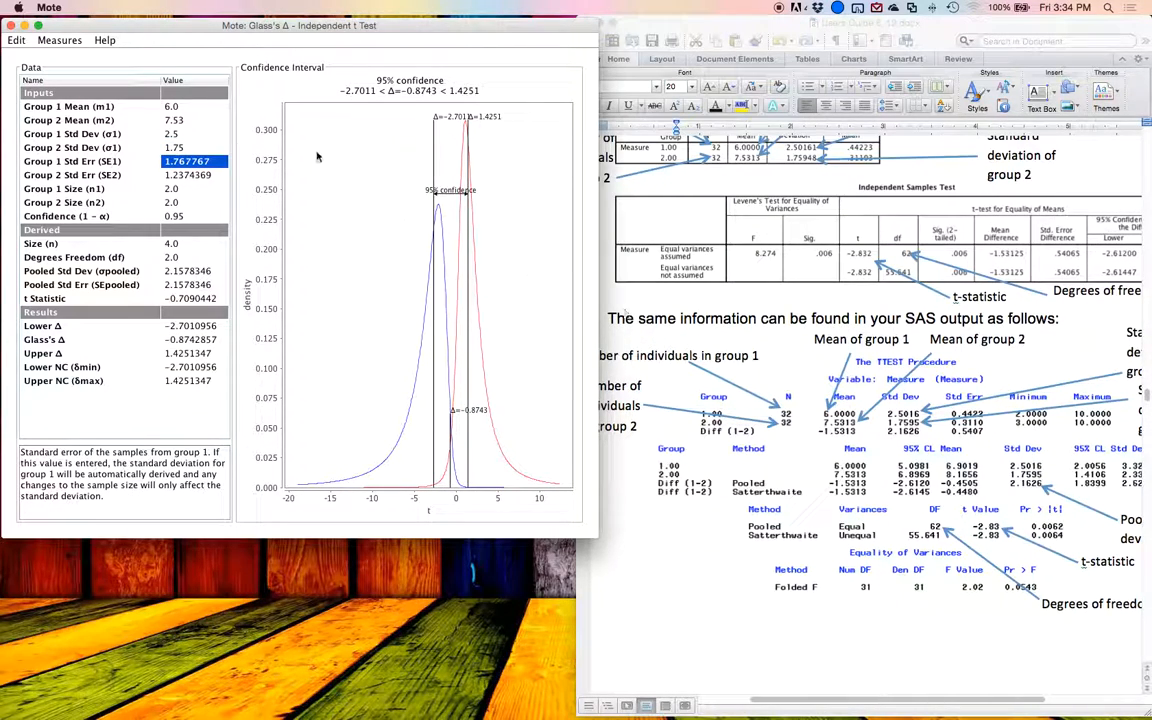
{"action": "key", "text": "Down"}
{"action": "key", "text": "Down"}
{"action": "type", "text": "32"}
{"action": "key", "text": "Return"}
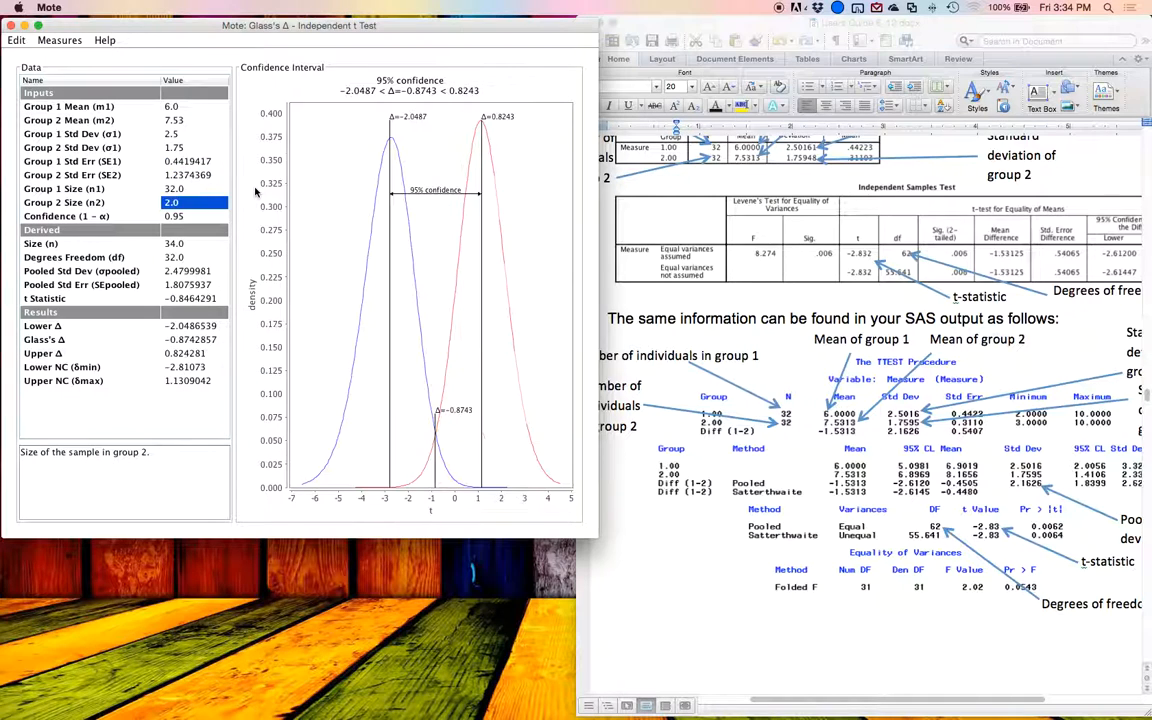
{"action": "type", "text": "32"}
{"action": "key", "text": "Return"}
Step: Set the standard deviation of group 2 to 0
{"action": "key", "text": "Up"}
{"action": "key", "text": "Up"}
{"action": "key", "text": "Up"}
{"action": "key", "text": "Up"}
{"action": "key", "text": "Up"}
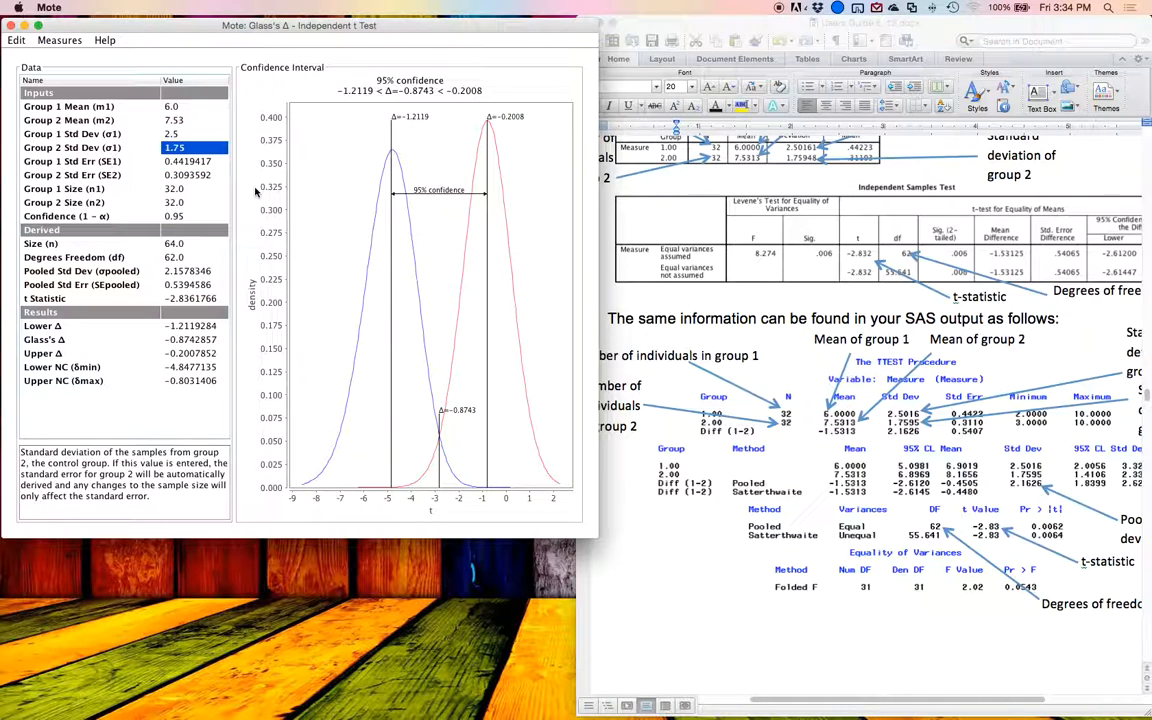
{"action": "key", "text": "Down"}
{"action": "key", "text": "Up"}
{"action": "type", "text": "0"}
{"action": "key", "text": "Return"}
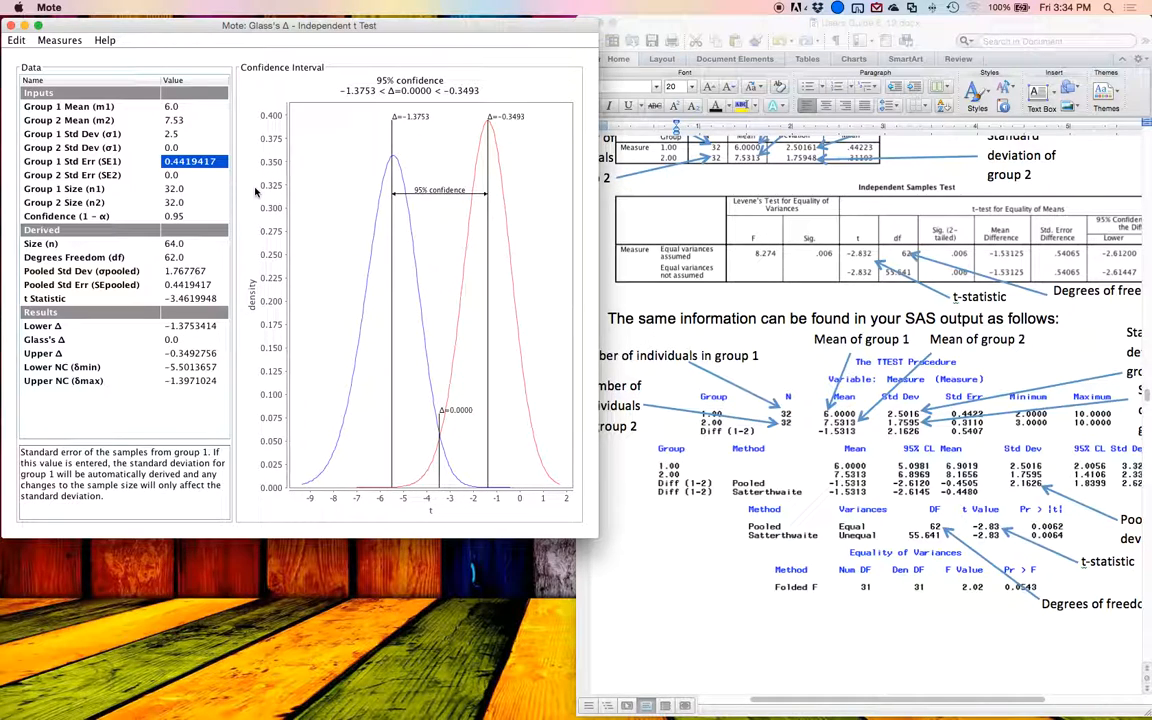
Step: Set the standard deviation of group 2 to 1.76
{"action": "key", "text": "Up"}
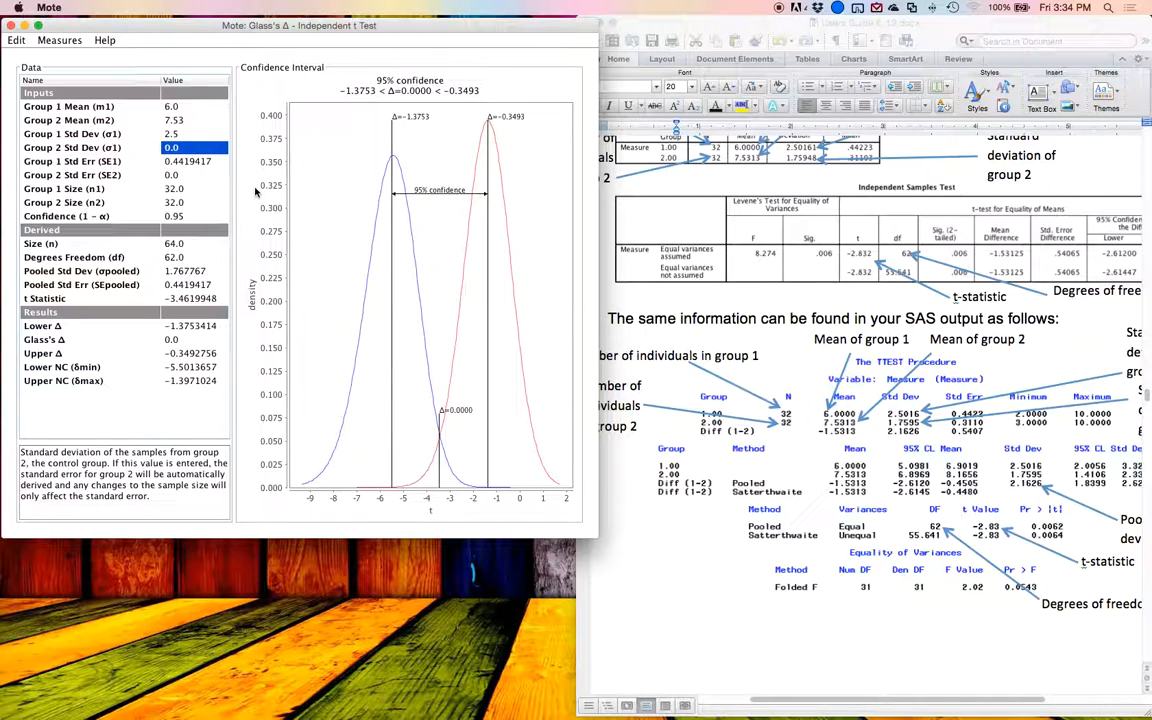
{"action": "type", "text": "1.76"}
{"action": "key", "text": "Return"}
{"action": "key", "text": "Down"}
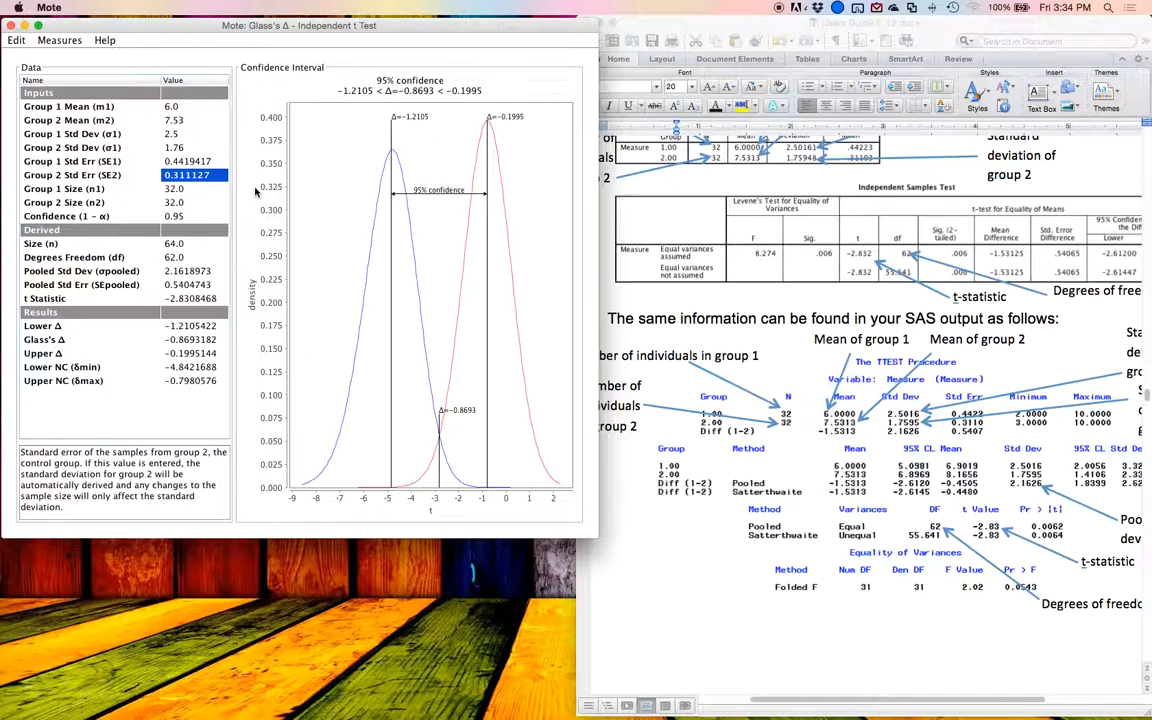
{"action": "key", "text": "Up"}
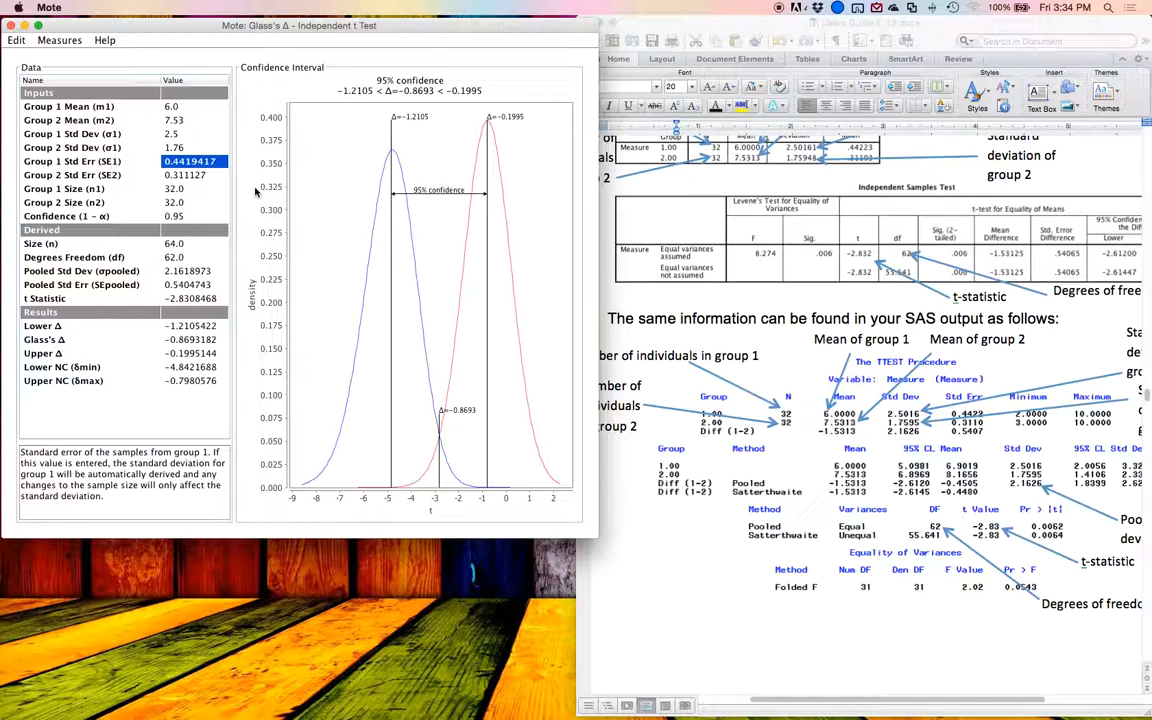
{"action": "key", "text": "Up"}
{"action": "key", "text": "Up"}
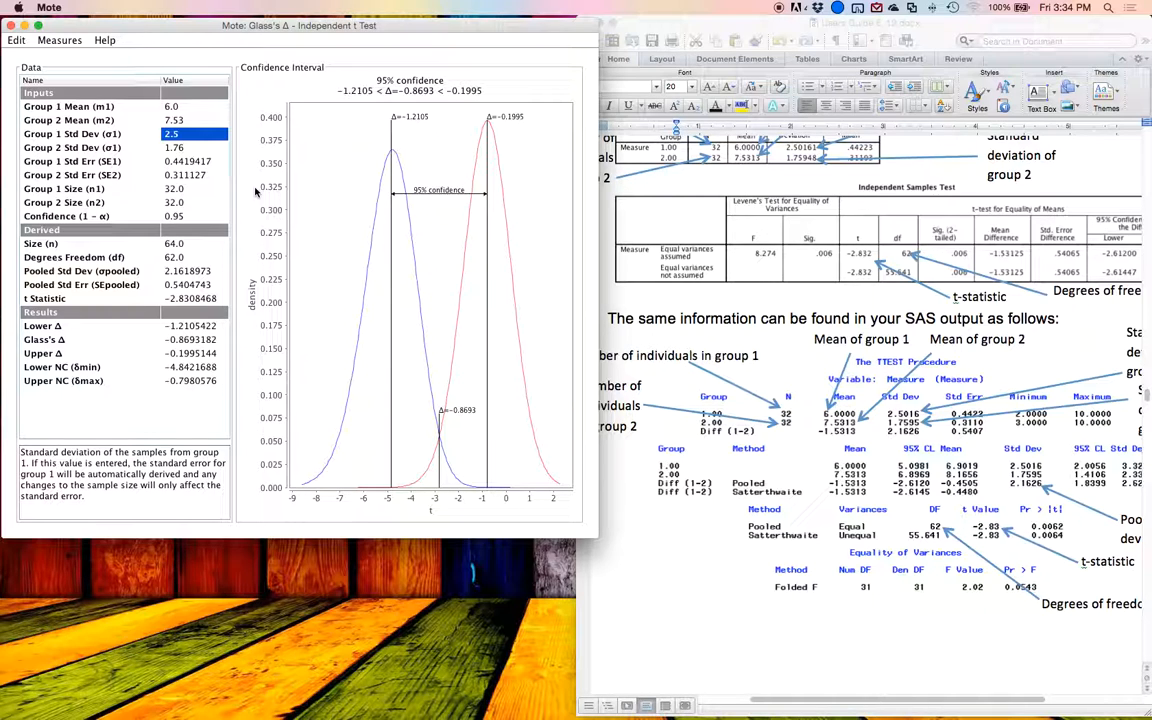
Step: Look through the guide's independent t test examples and find the Correlation section with its formula and SPSS table
{"action": "scroll", "coordinate": [699, 375], "scroll_direction": "down", "scroll_amount": 5}
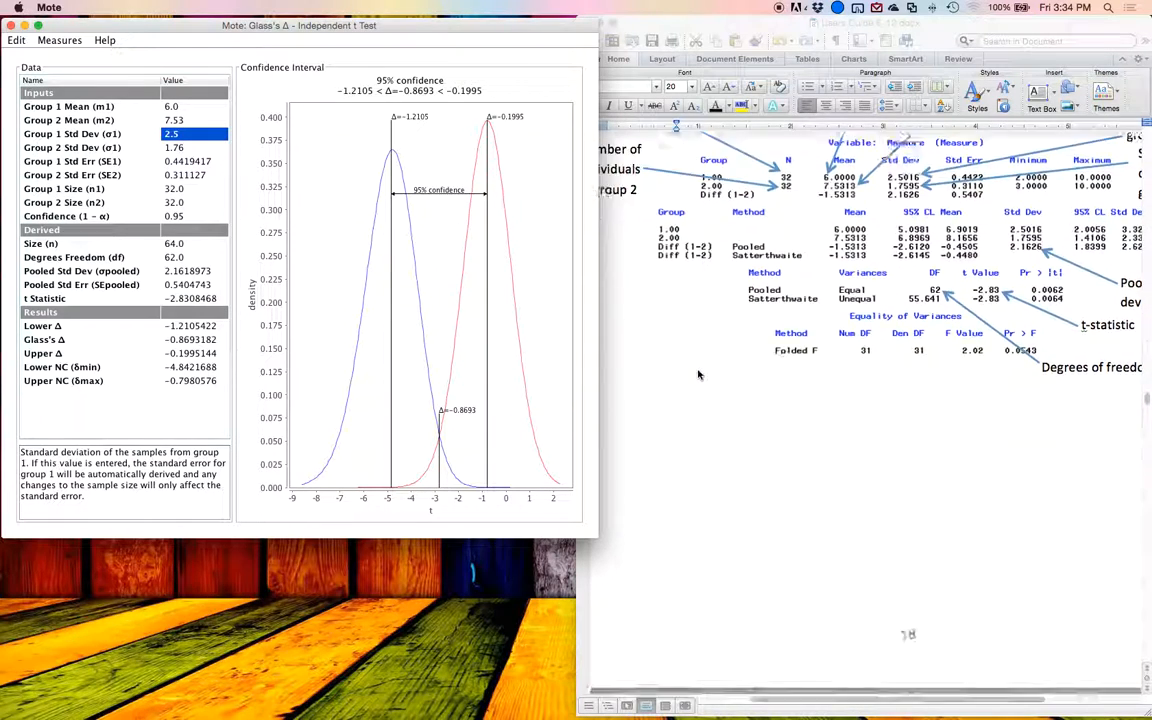
{"action": "scroll", "coordinate": [699, 375], "scroll_direction": "down", "scroll_amount": 10}
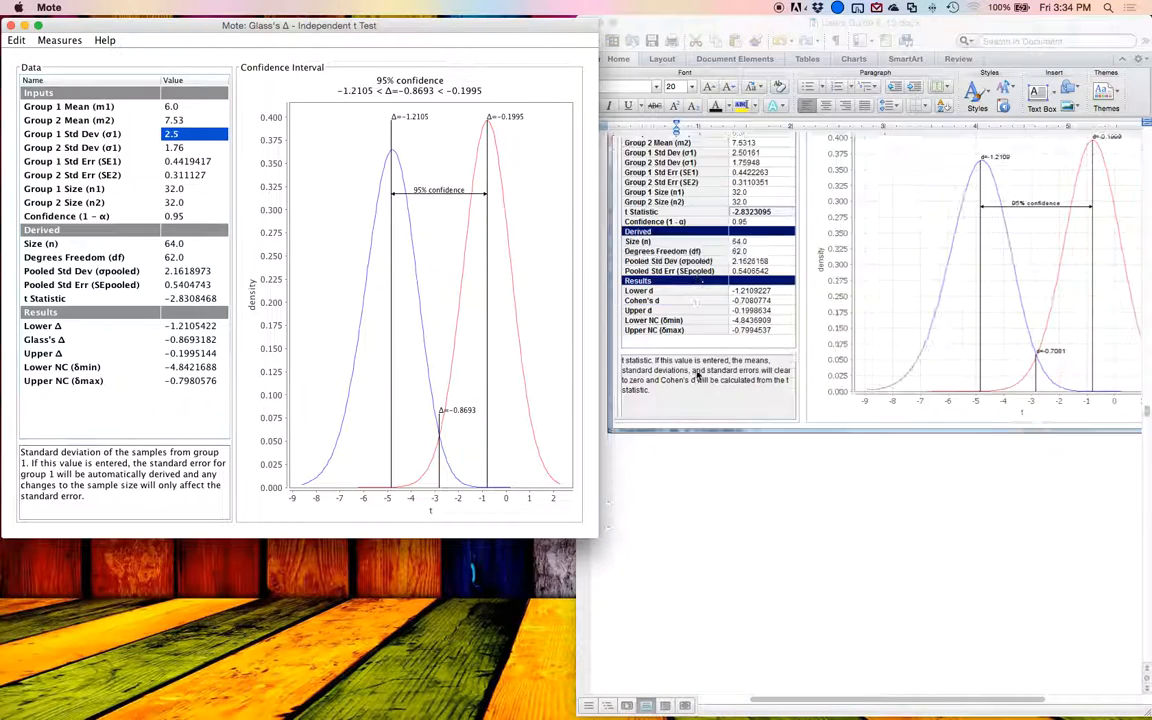
{"action": "scroll", "coordinate": [697, 375], "scroll_direction": "down", "scroll_amount": 10}
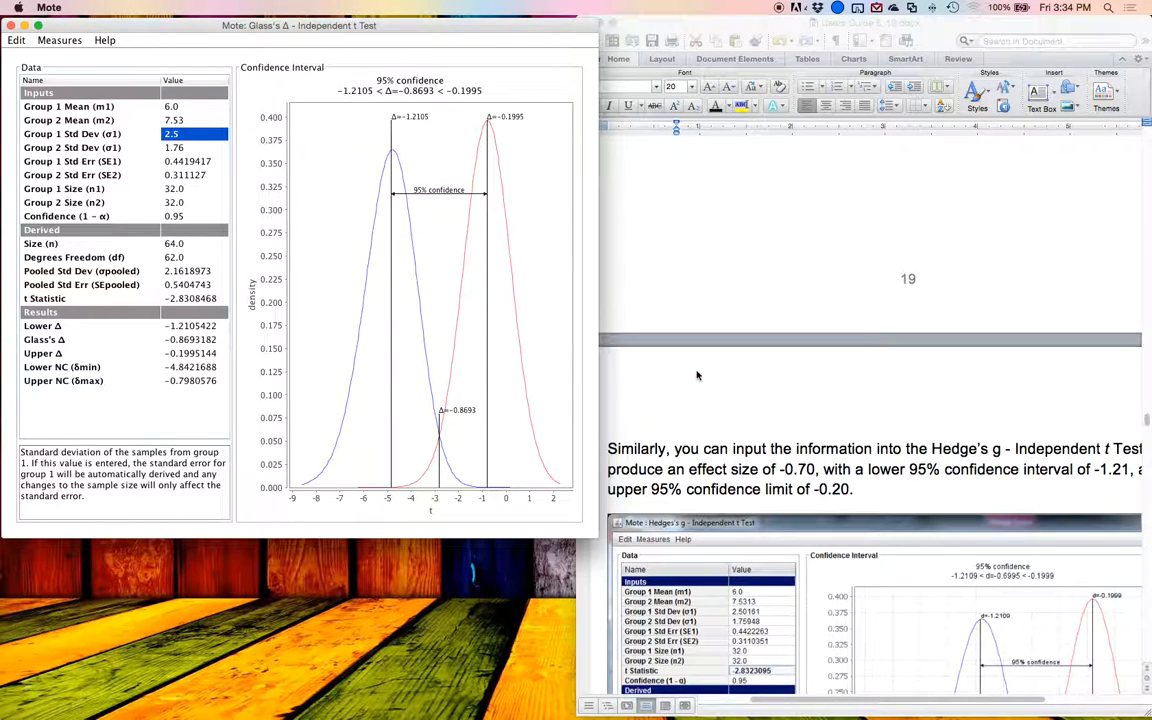
{"action": "scroll", "coordinate": [697, 375], "scroll_direction": "down", "scroll_amount": 6}
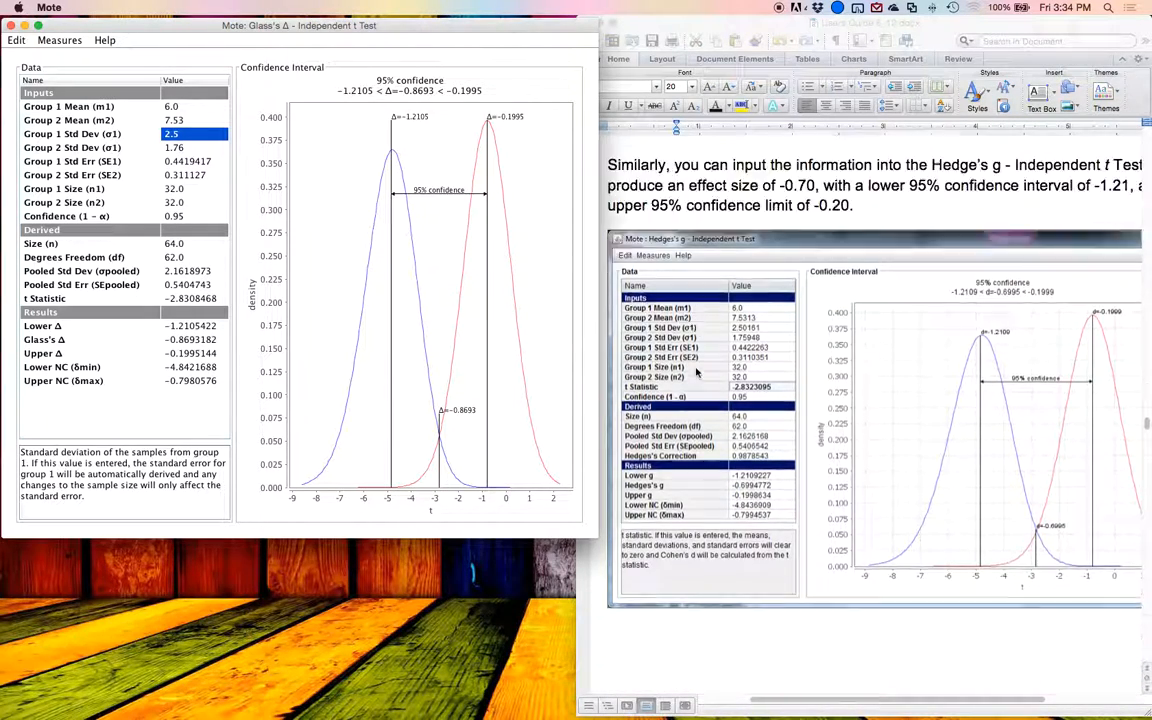
{"action": "scroll", "coordinate": [697, 373], "scroll_direction": "down", "scroll_amount": 8}
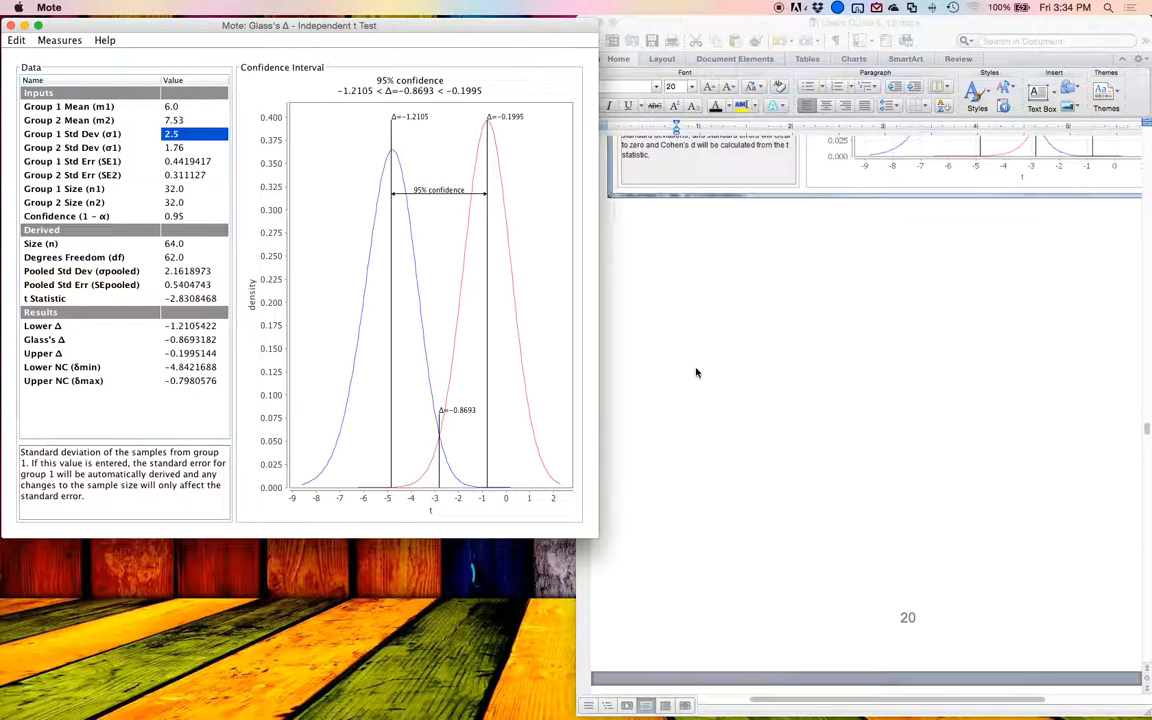
{"action": "scroll", "coordinate": [697, 373], "scroll_direction": "down", "scroll_amount": 4}
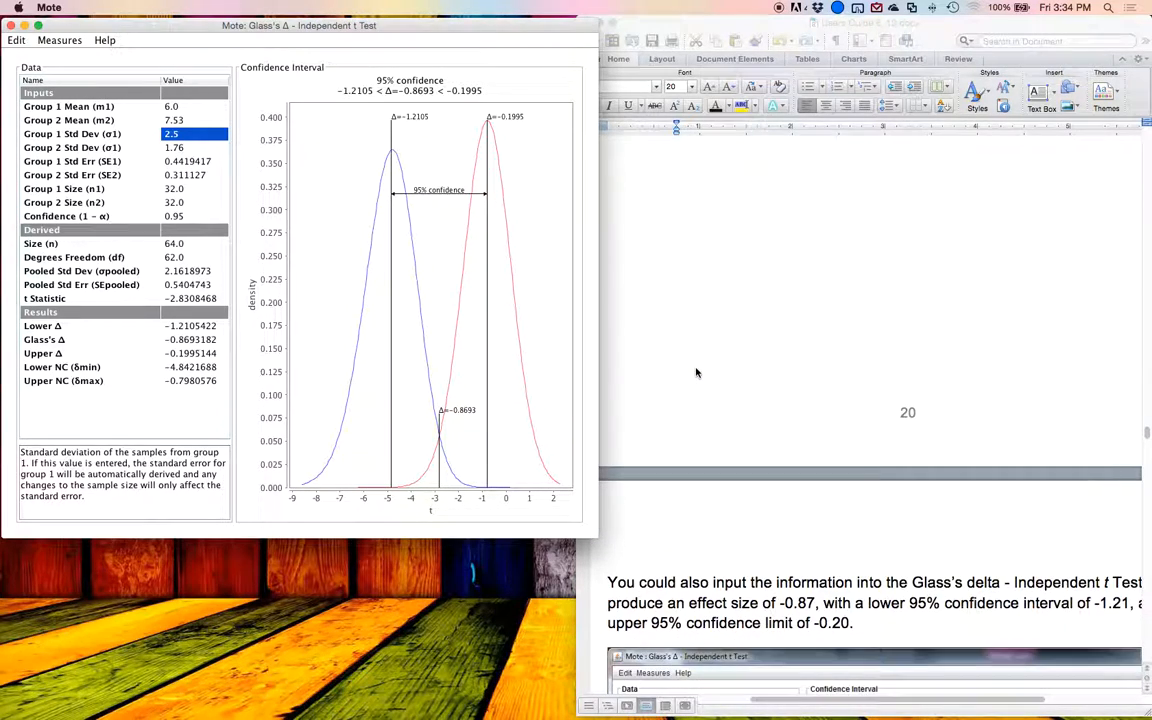
{"action": "scroll", "coordinate": [697, 373], "scroll_direction": "down", "scroll_amount": 20}
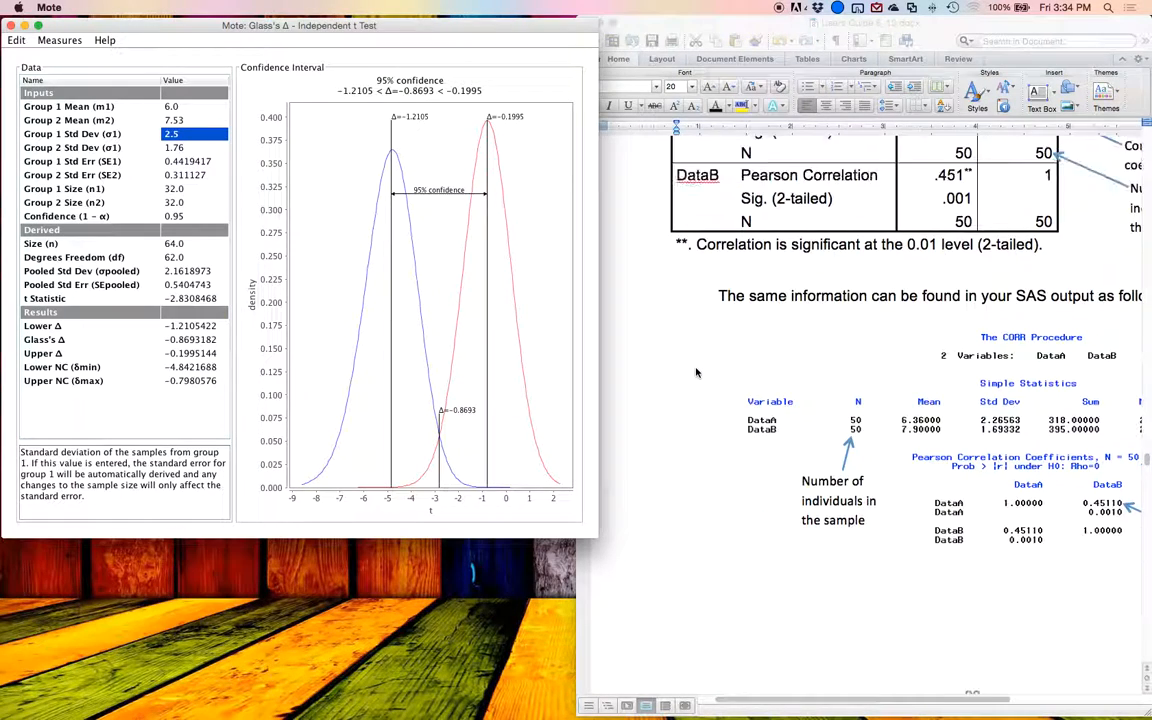
{"action": "scroll", "coordinate": [697, 373], "scroll_direction": "up", "scroll_amount": 10}
{"action": "scroll", "coordinate": [697, 373], "scroll_direction": "down", "scroll_amount": 1}
{"action": "scroll", "coordinate": [697, 373], "scroll_direction": "right", "scroll_amount": 3}
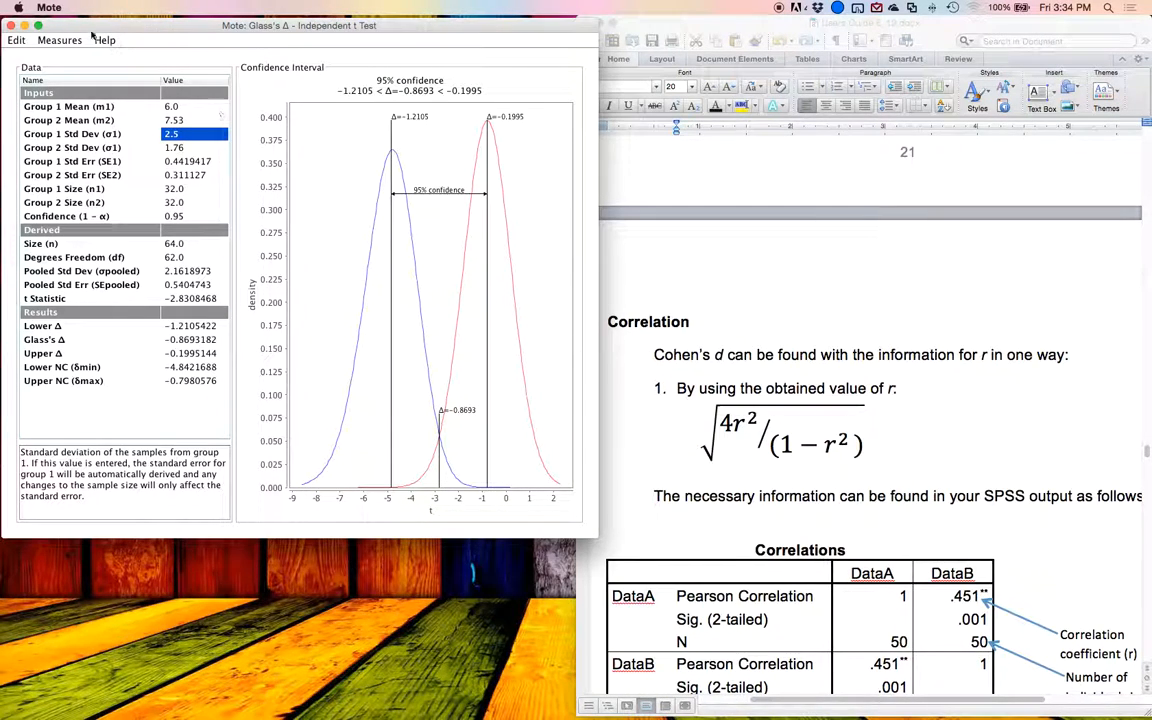
Step: Switch the measure to Cohen's d for R and check the formula and SPSS correlation table in the Word guide
{"action": "left_click", "coordinate": [58, 40]}
{"action": "left_click", "coordinate": [88, 122]}
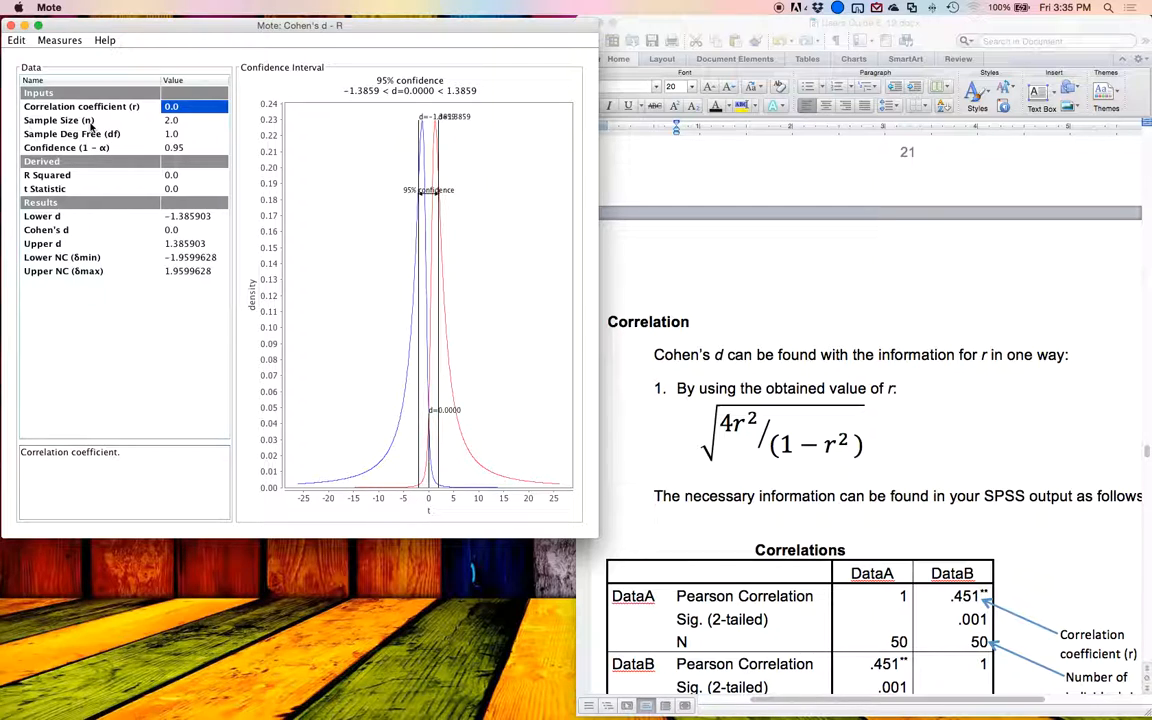
{"action": "left_click", "coordinate": [708, 405]}
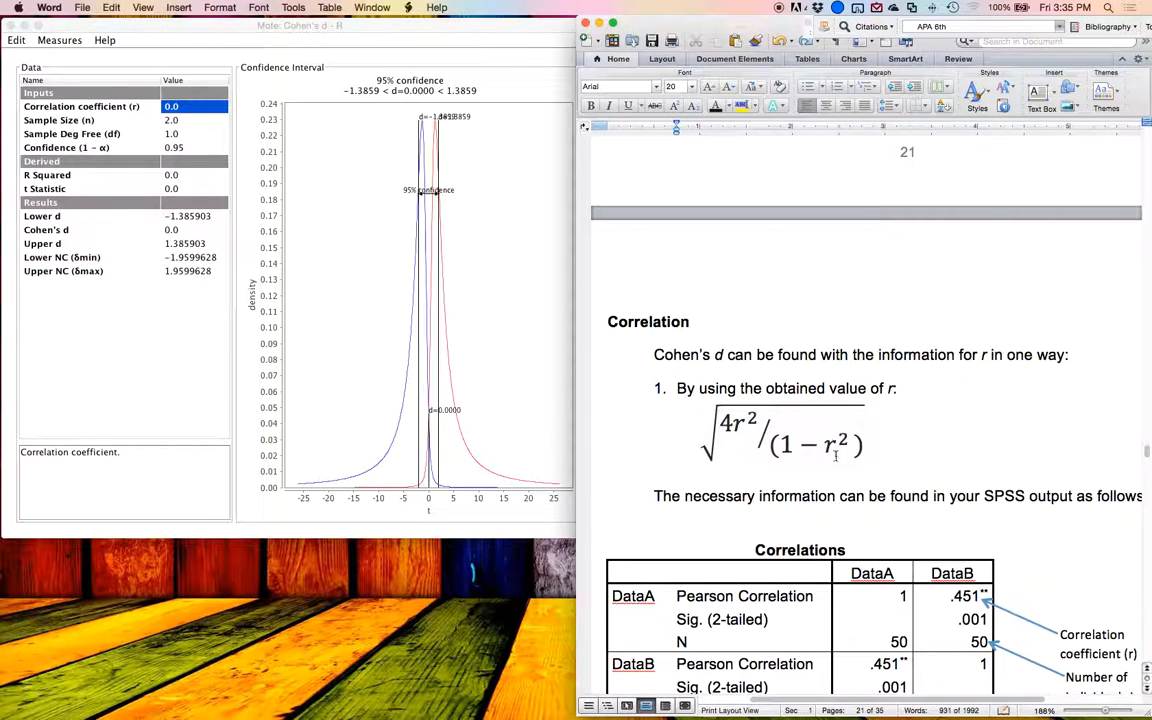
{"action": "scroll", "coordinate": [850, 452], "scroll_direction": "down", "scroll_amount": 4}
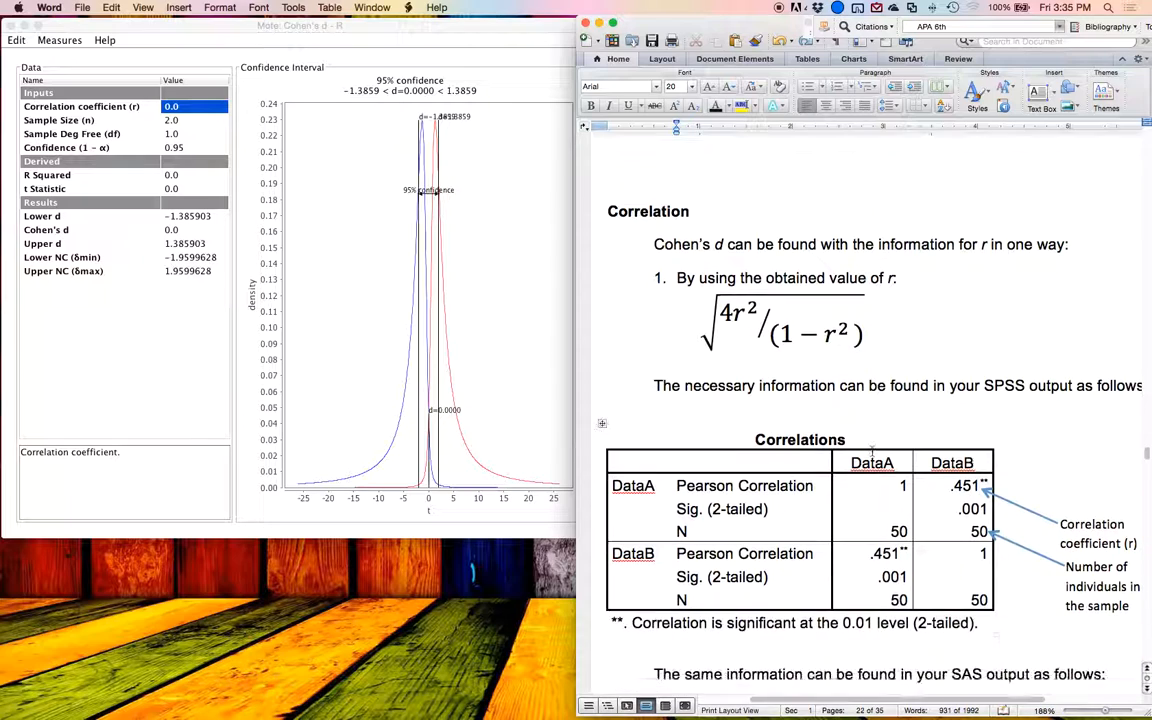
{"action": "scroll", "coordinate": [872, 451], "scroll_direction": "down", "scroll_amount": 2}
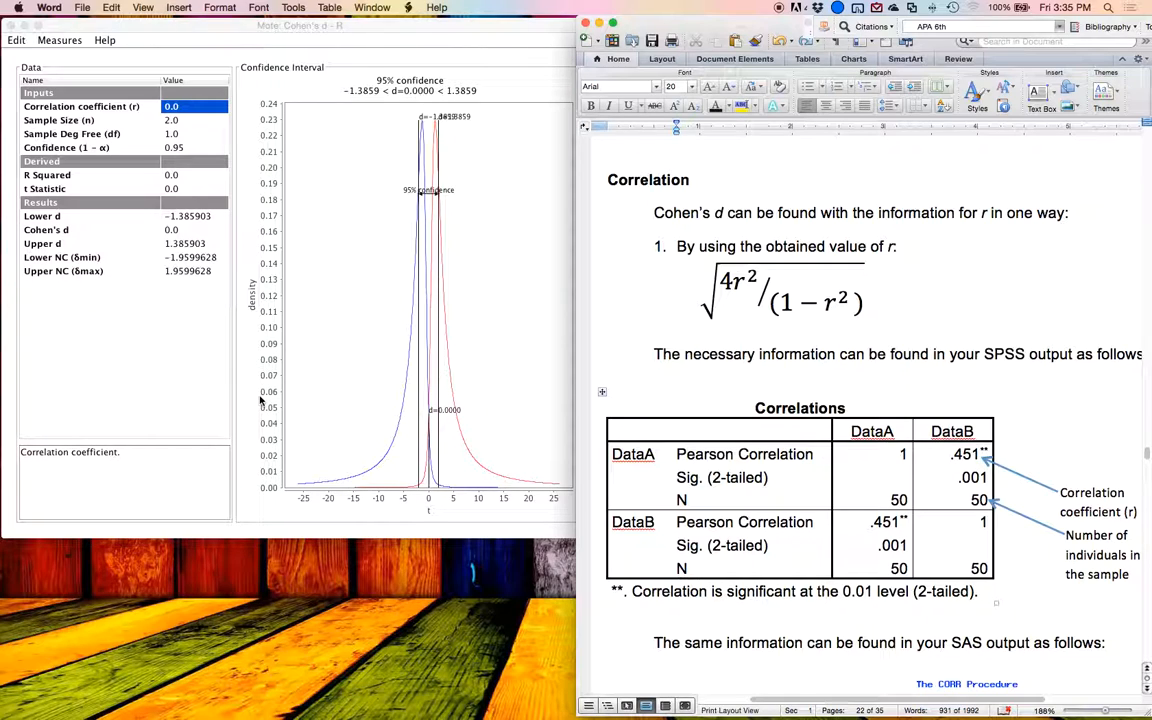
{"action": "left_click", "coordinate": [954, 454]}
{"action": "left_click", "coordinate": [341, 410]}
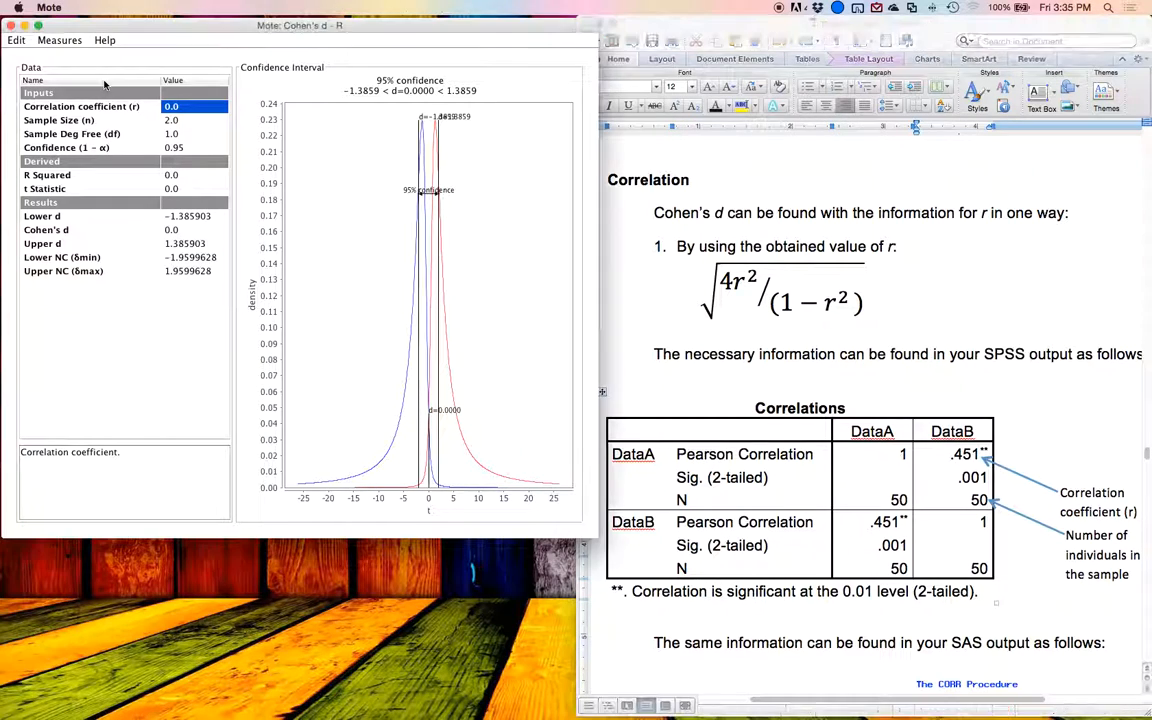
Step: Set the correlation coefficient to 0.451 and the sample size to 50 in Mote
{"action": "type", "text": ".451"}
{"action": "key", "text": "Return"}
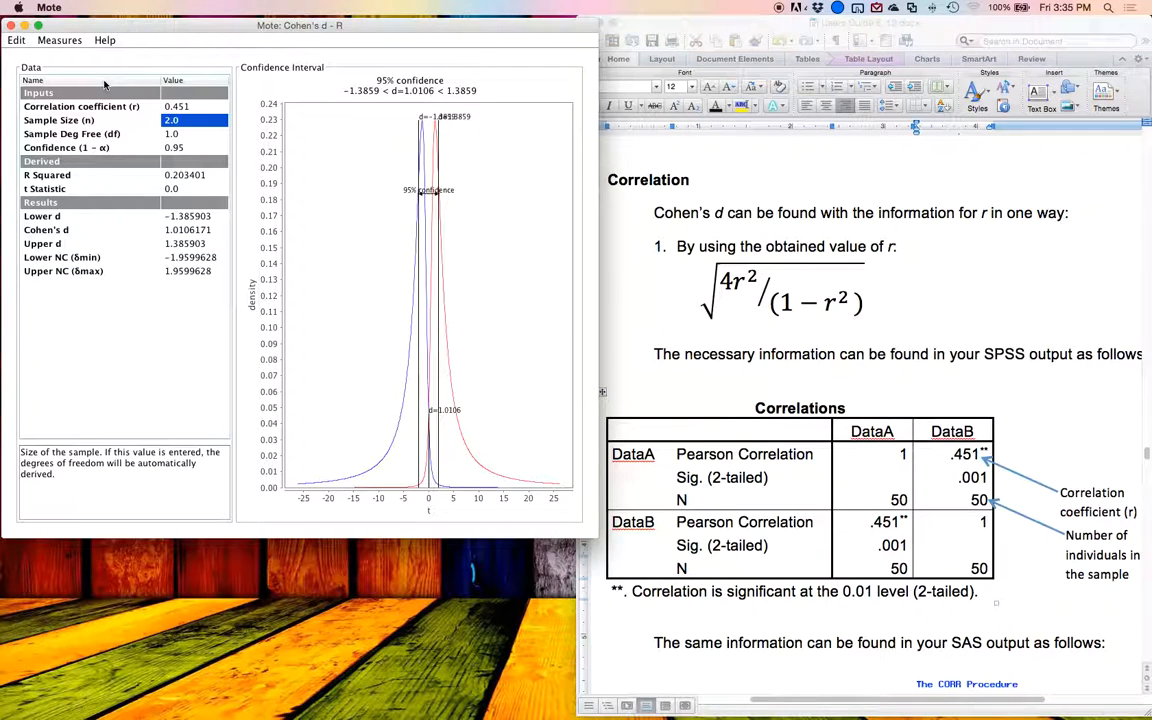
{"action": "key", "text": "Return"}
{"action": "key", "text": "Up"}
{"action": "type", "text": "50"}
{"action": "key", "text": "Return"}
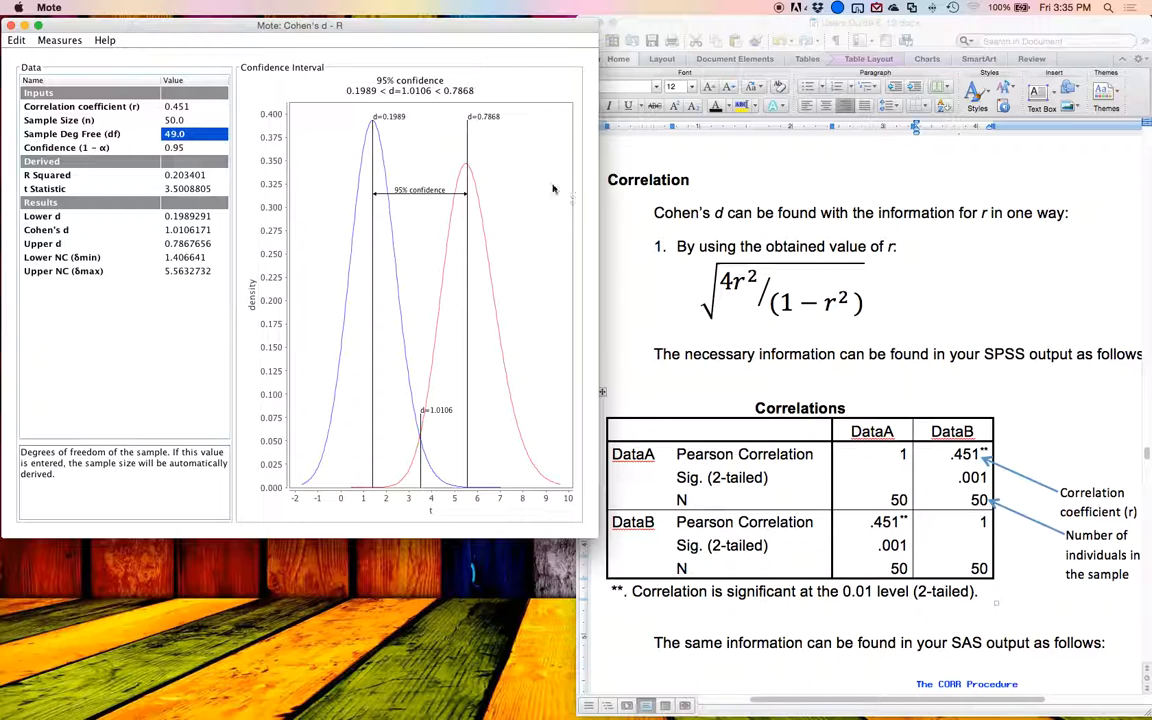
Step: Examine the guide's SAS correlation output for r and N, and check the Cohen's d result in Mote
{"action": "scroll", "coordinate": [963, 278], "scroll_direction": "down", "scroll_amount": 10}
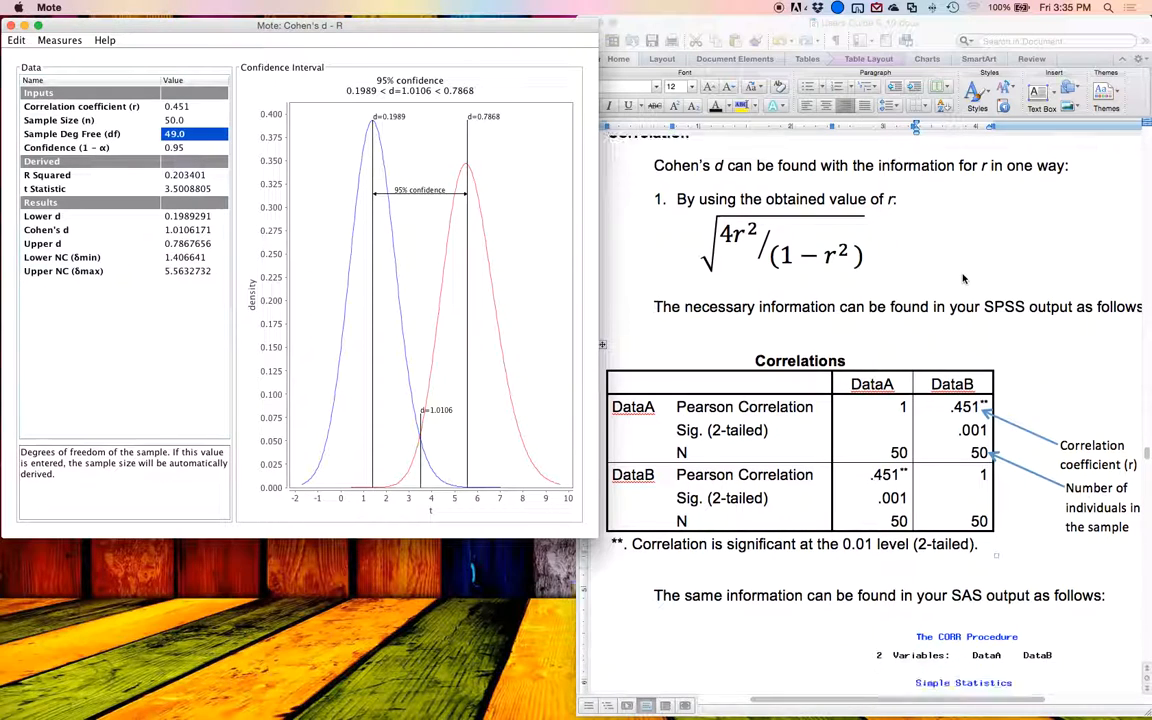
{"action": "scroll", "coordinate": [963, 278], "scroll_direction": "down", "scroll_amount": 1}
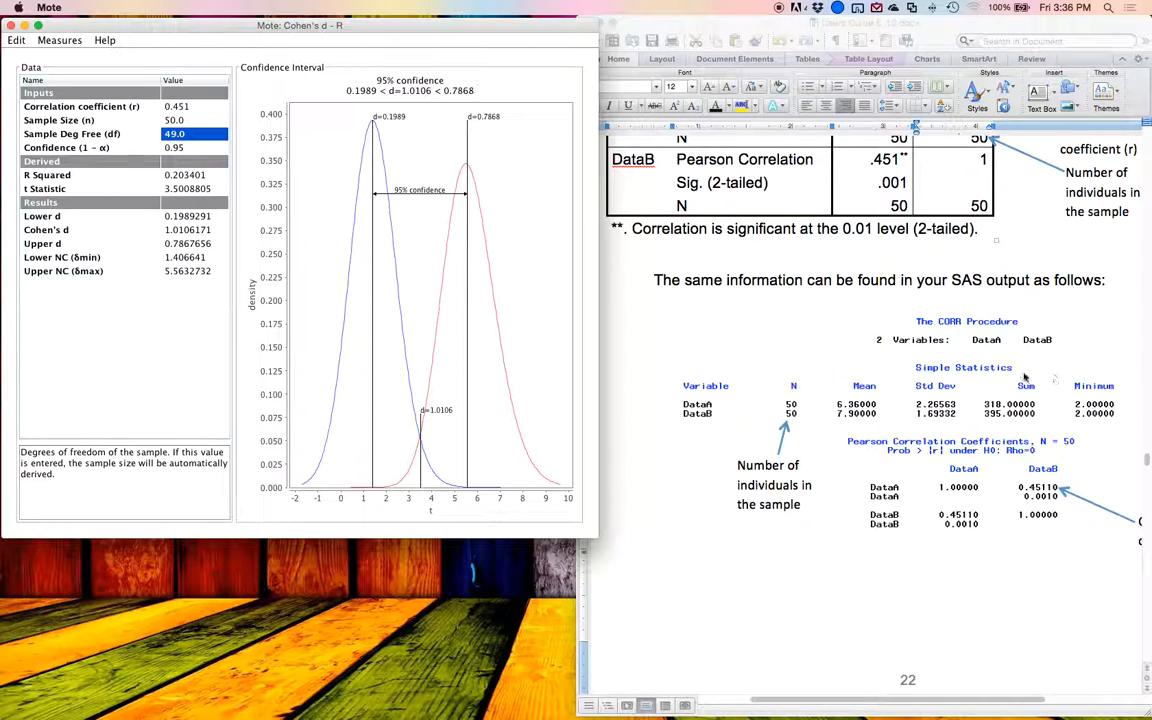
{"action": "scroll", "coordinate": [958, 372], "scroll_direction": "right", "scroll_amount": 3}
{"action": "scroll", "coordinate": [864, 337], "scroll_direction": "down", "scroll_amount": 1}
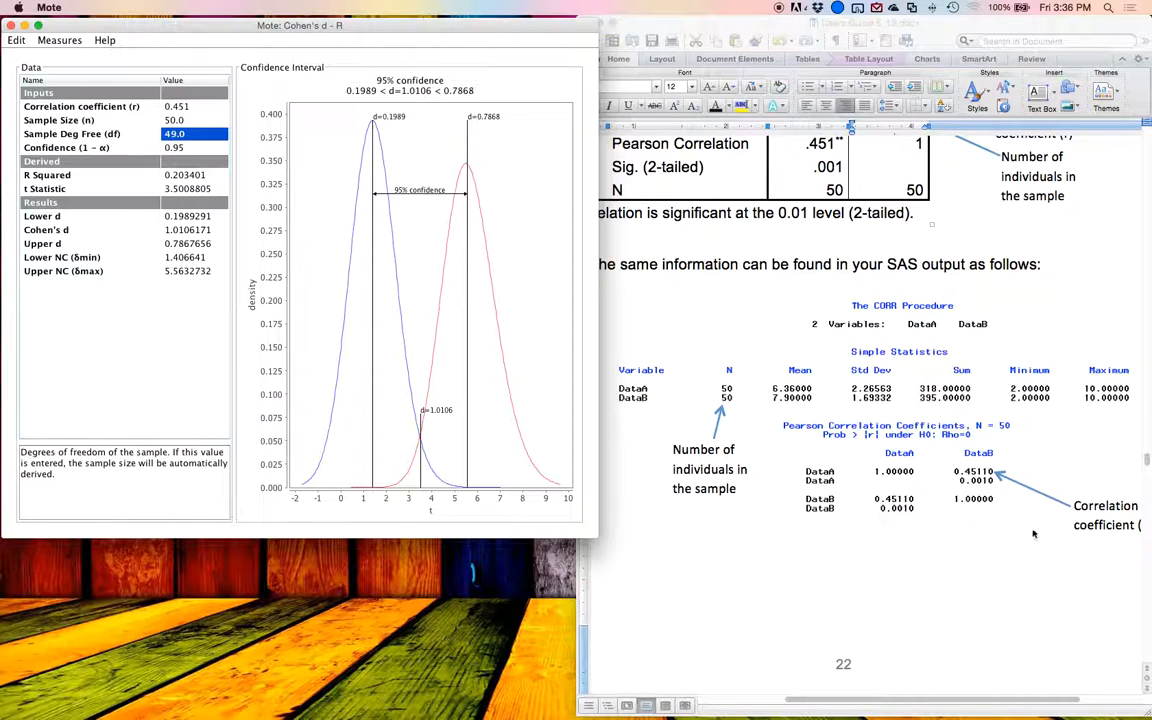
{"action": "left_click", "coordinate": [938, 476]}
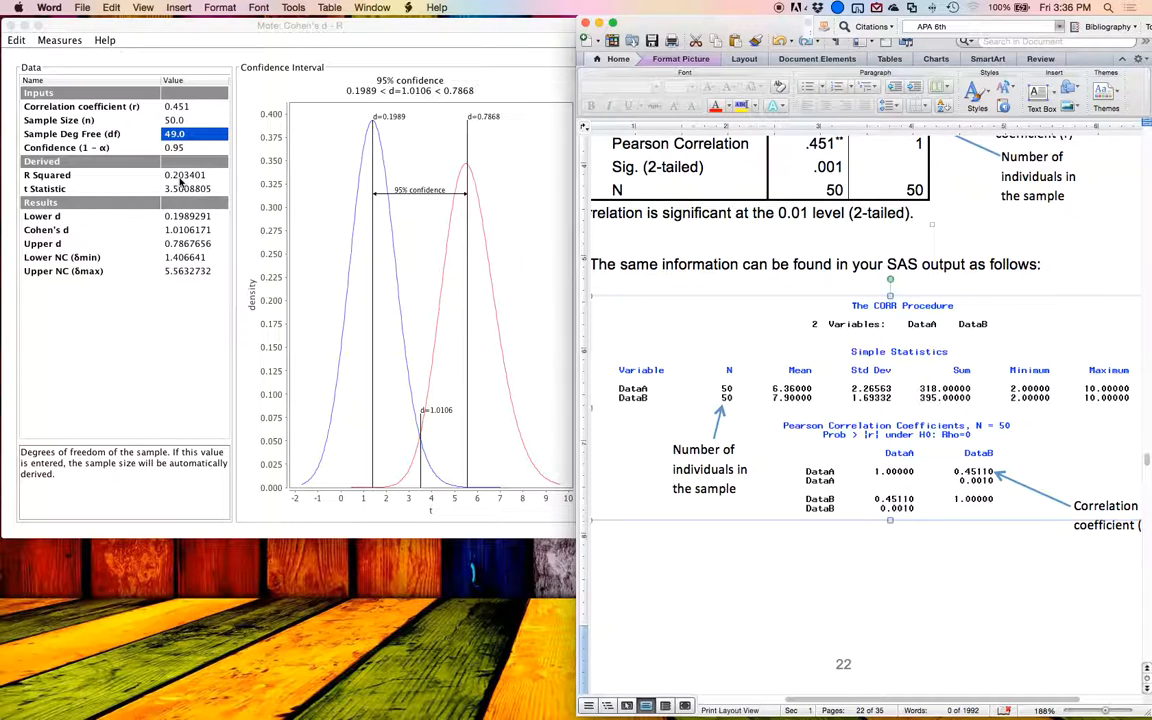
{"action": "left_click", "coordinate": [160, 229]}
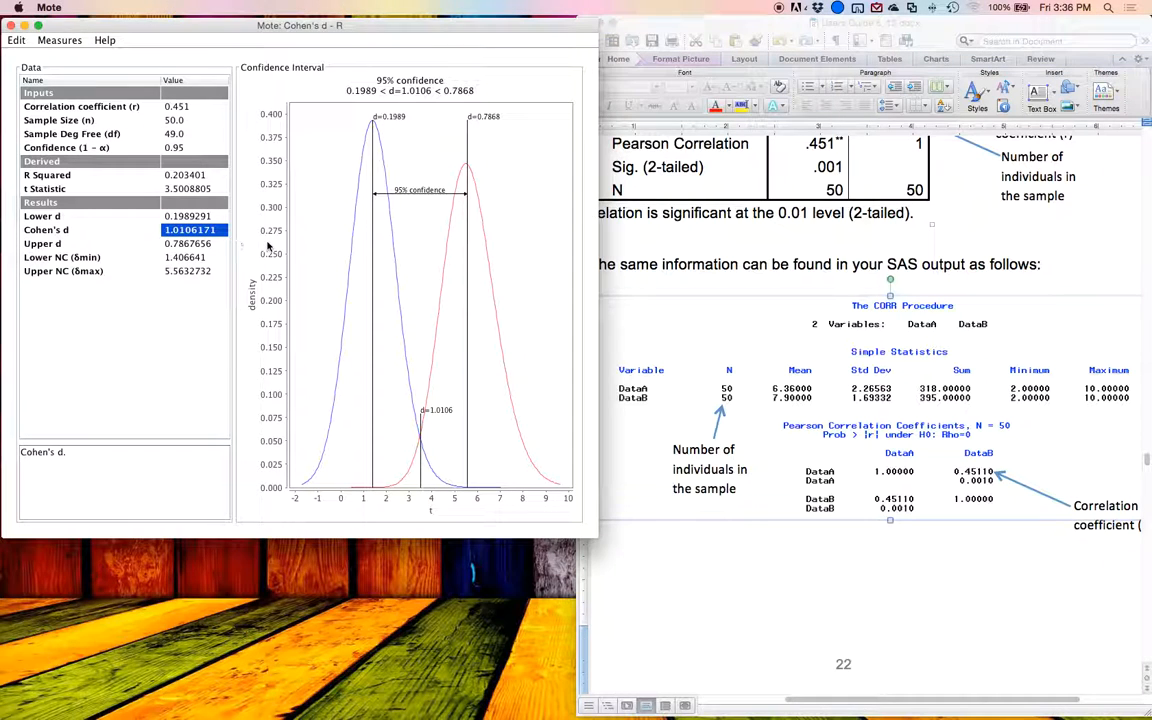
Step: Return to the Correlation section of the Word guide and examine the formula that converts r to Cohen's d
{"action": "scroll", "coordinate": [833, 301], "scroll_direction": "up", "scroll_amount": 15}
{"action": "scroll", "coordinate": [833, 301], "scroll_direction": "down", "scroll_amount": 7}
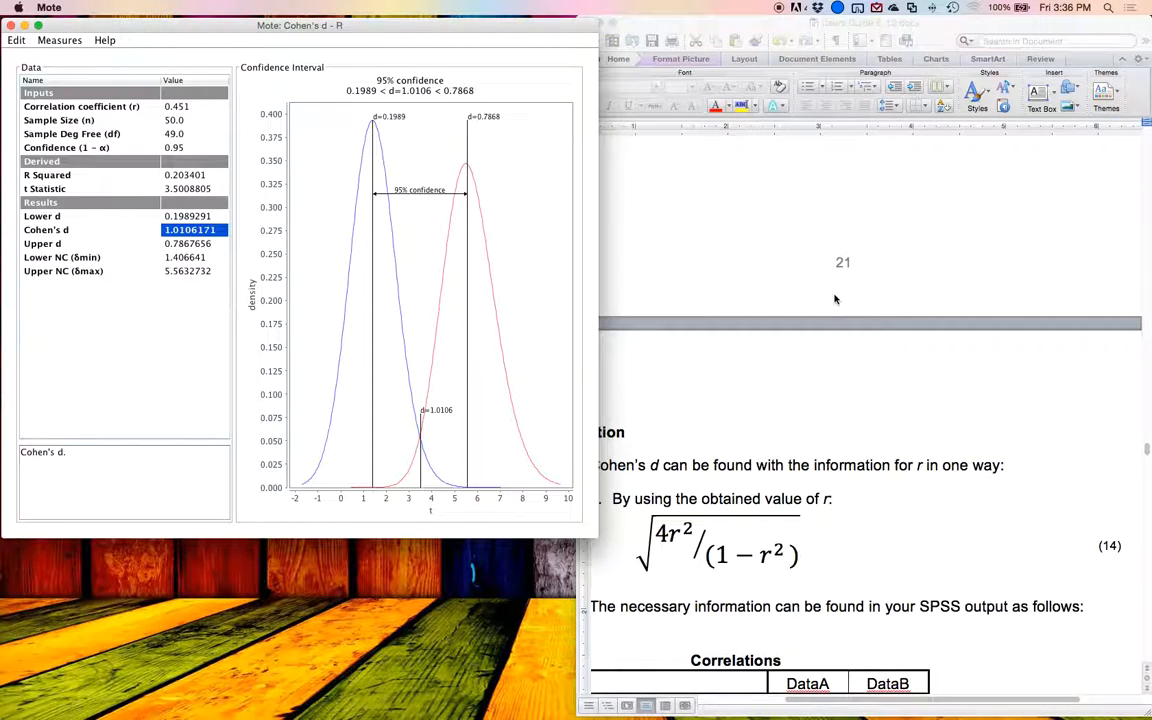
{"action": "scroll", "coordinate": [835, 299], "scroll_direction": "down", "scroll_amount": 3}
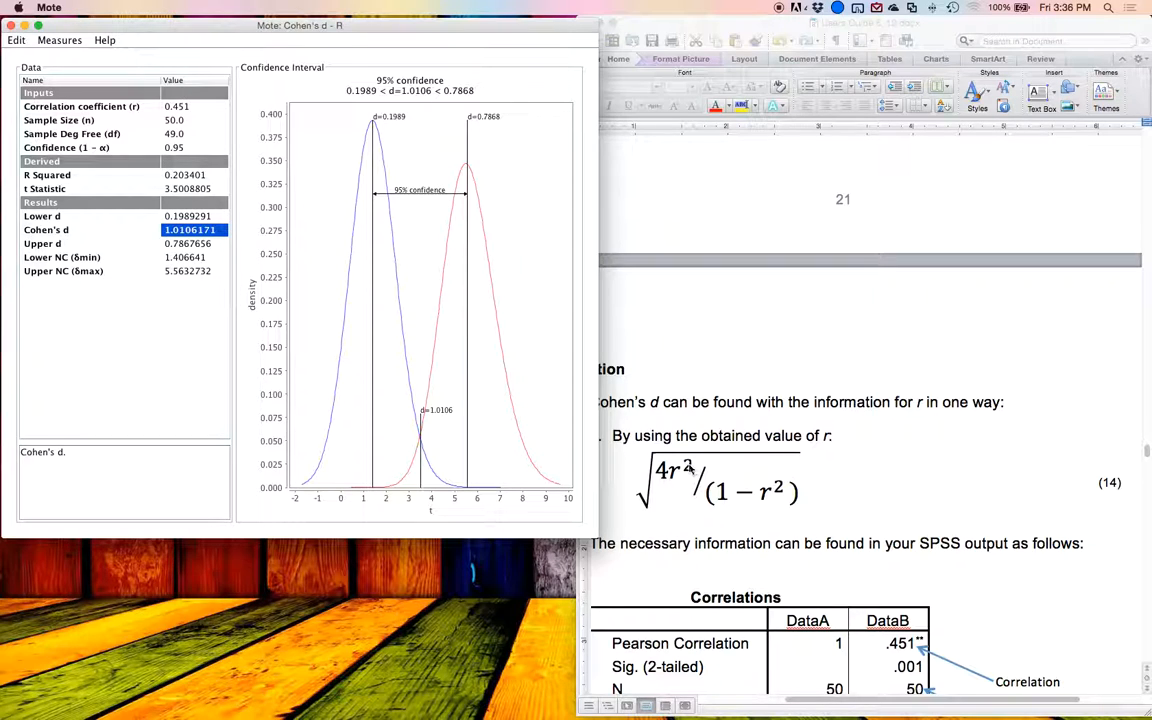
{"action": "left_click", "coordinate": [688, 468]}
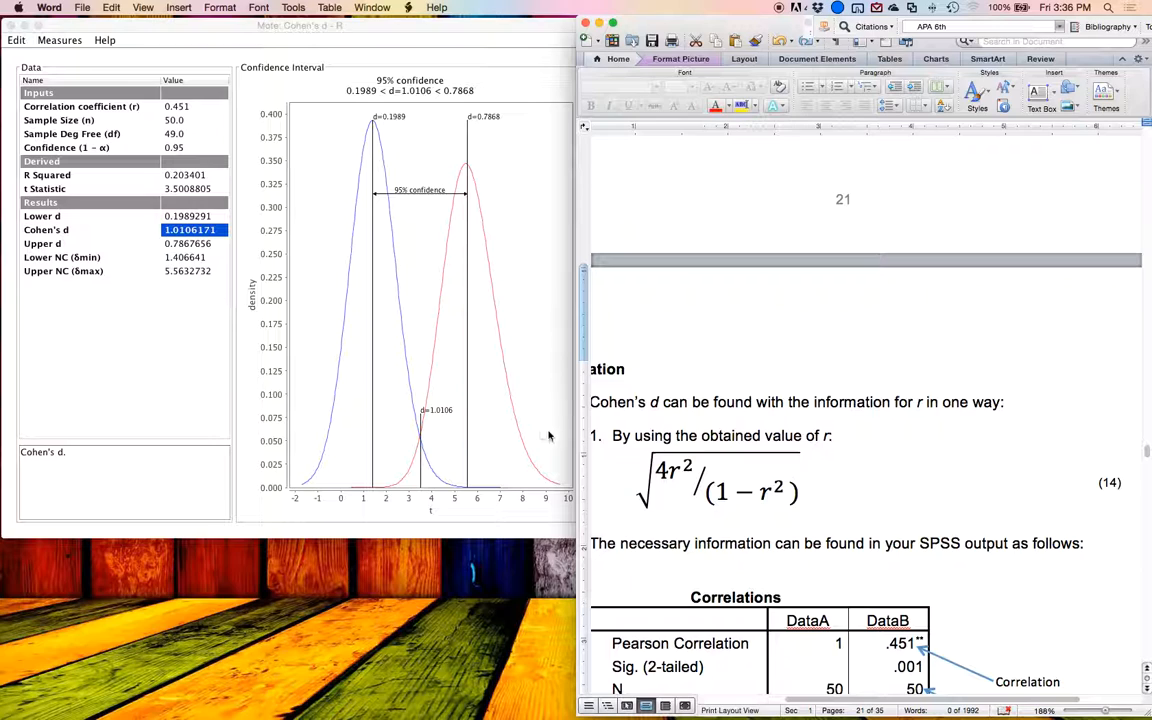
{"action": "left_click", "coordinate": [684, 474]}
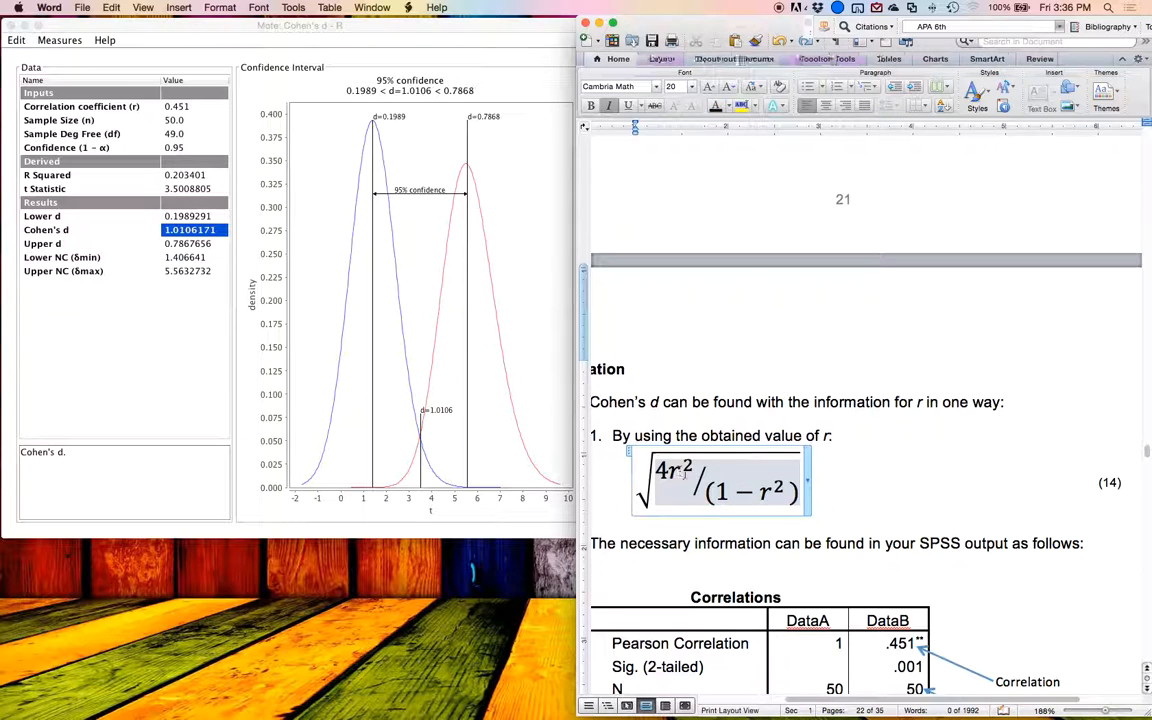
Step: Examine the Cohen's d, lower d and upper d results and their descriptions for the correlation in Mote
{"action": "left_click", "coordinate": [122, 230]}
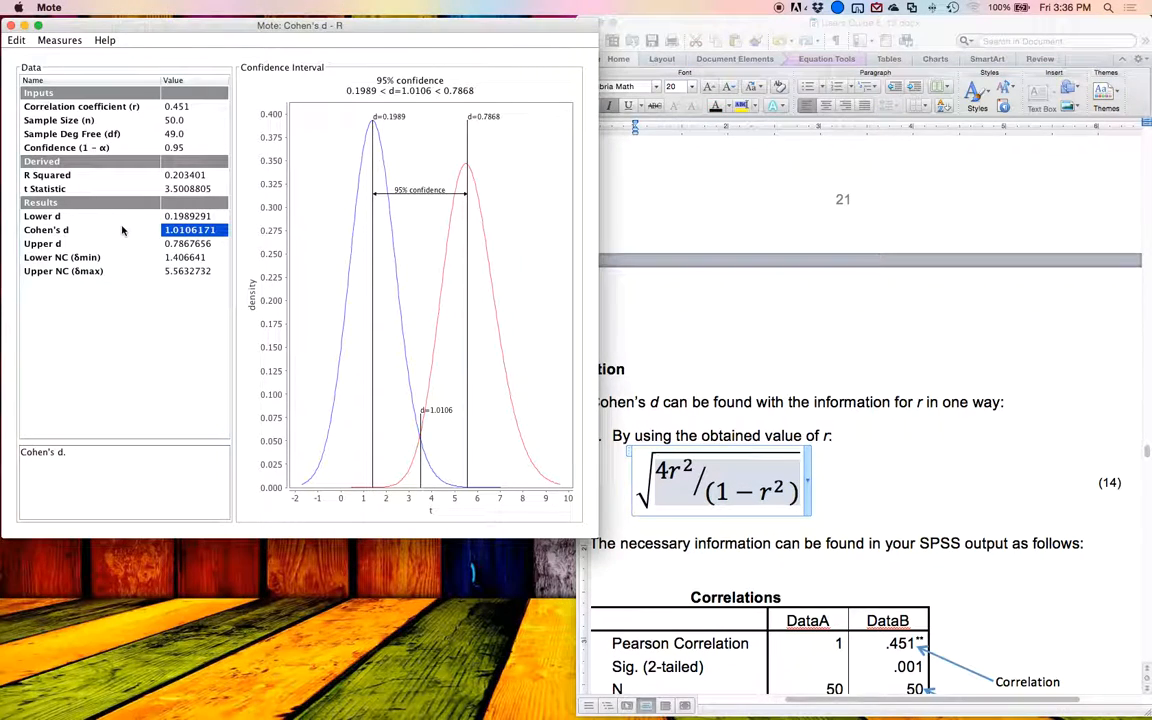
{"action": "key", "text": "Down"}
{"action": "key", "text": "Up"}
{"action": "key", "text": "Up"}
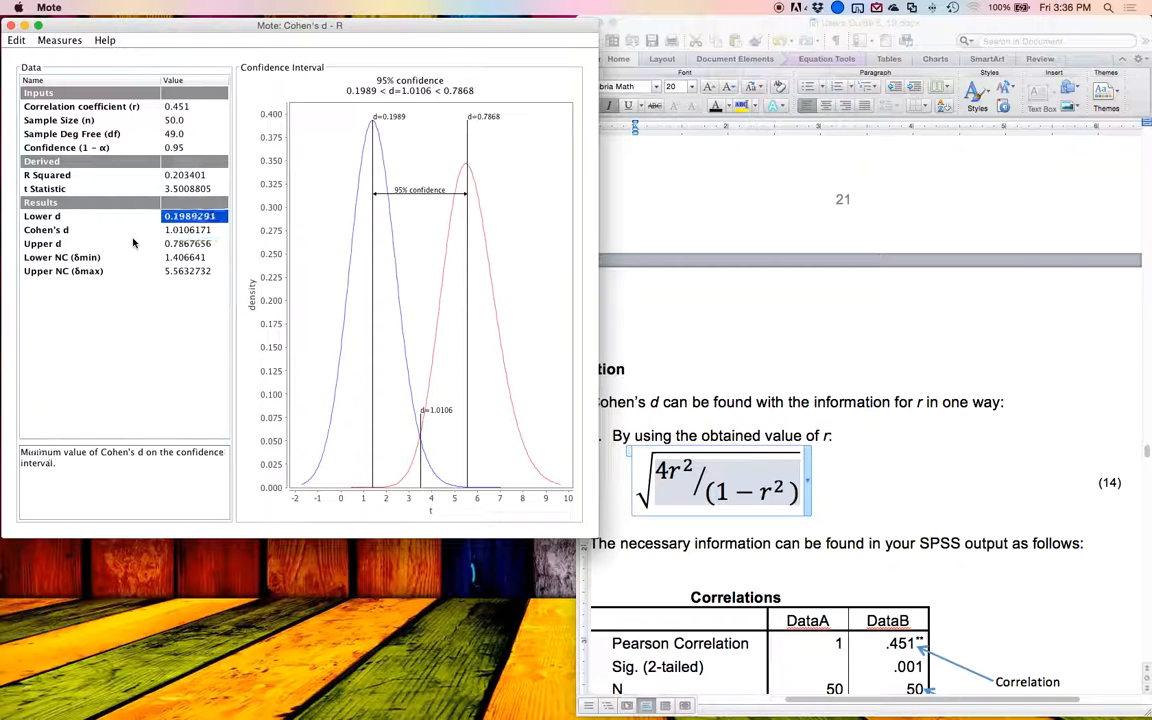
{"action": "key", "text": "Up"}
{"action": "key", "text": "Down"}
{"action": "key", "text": "Down"}
{"action": "key", "text": "Down"}
{"action": "key", "text": "Up"}
{"action": "key", "text": "Down"}
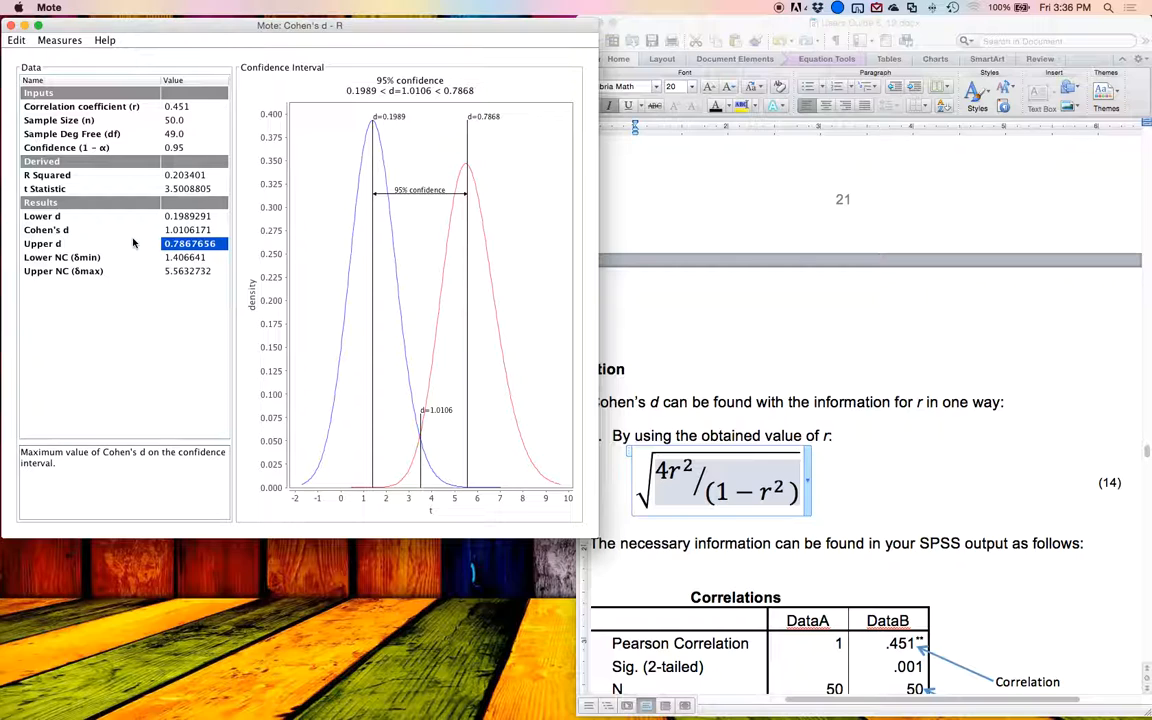
{"action": "key", "text": "Up"}
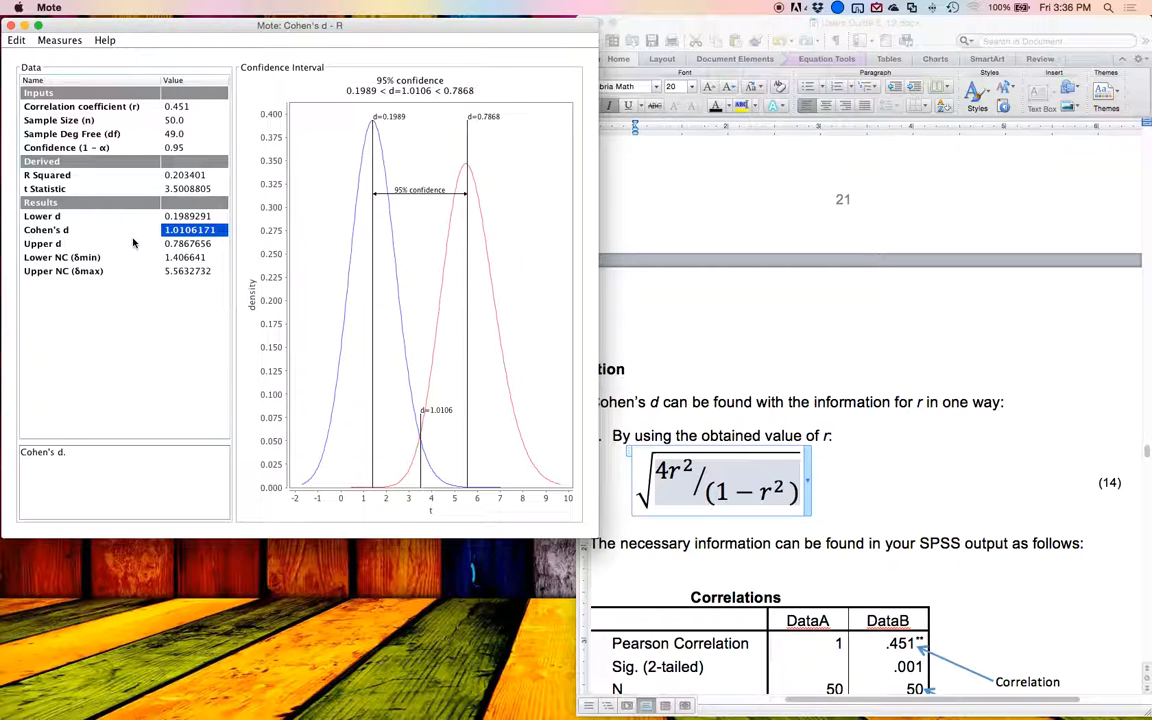
{"action": "key", "text": "Down"}
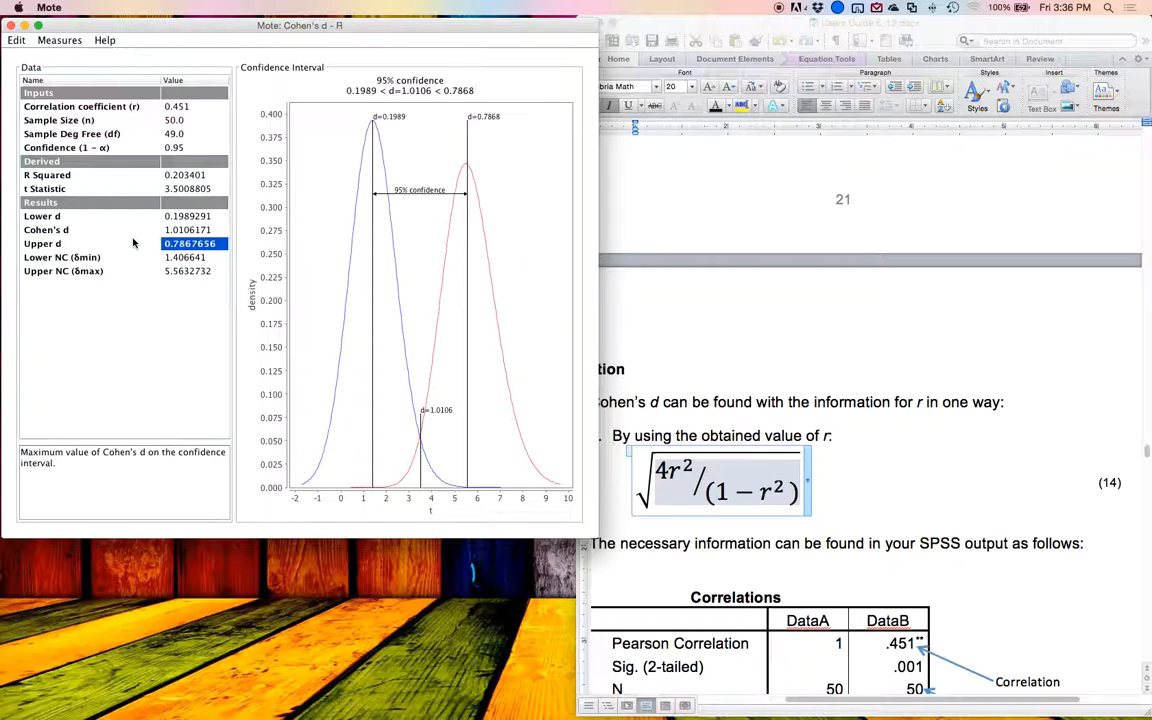
{"action": "key", "text": "Up"}
{"action": "key", "text": "Up"}
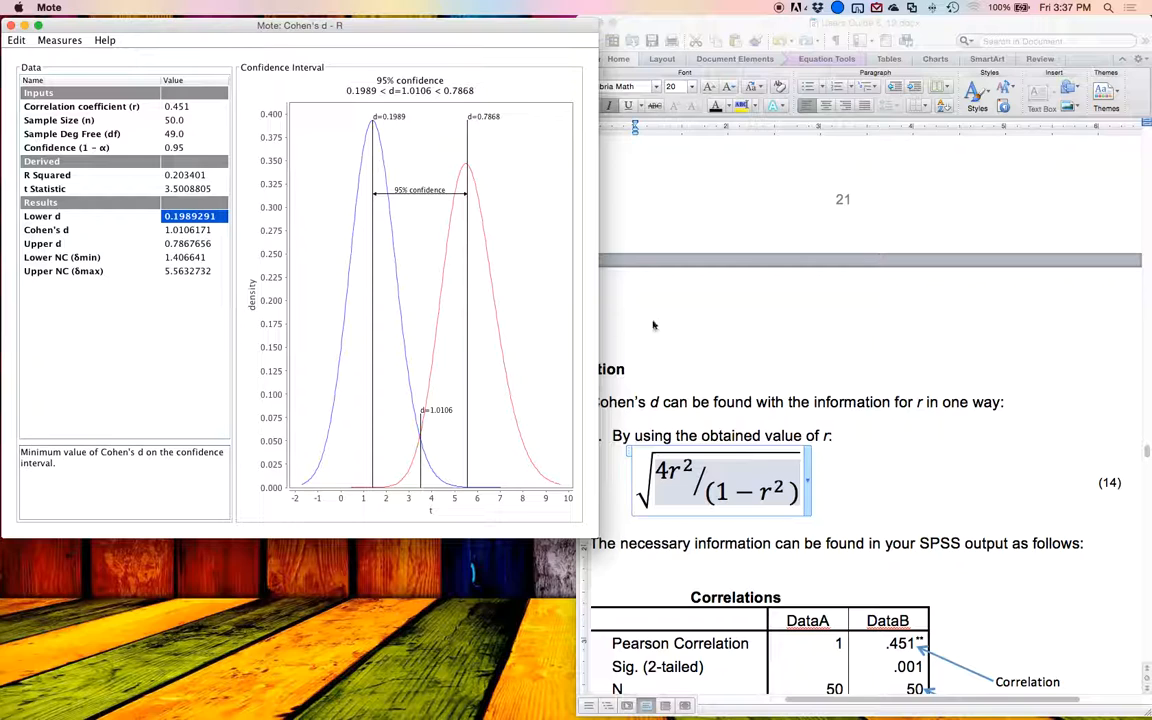
Step: Review the available effect size measures and switch the measure to Odd's Ratio – Ω
{"action": "left_click", "coordinate": [62, 41]}
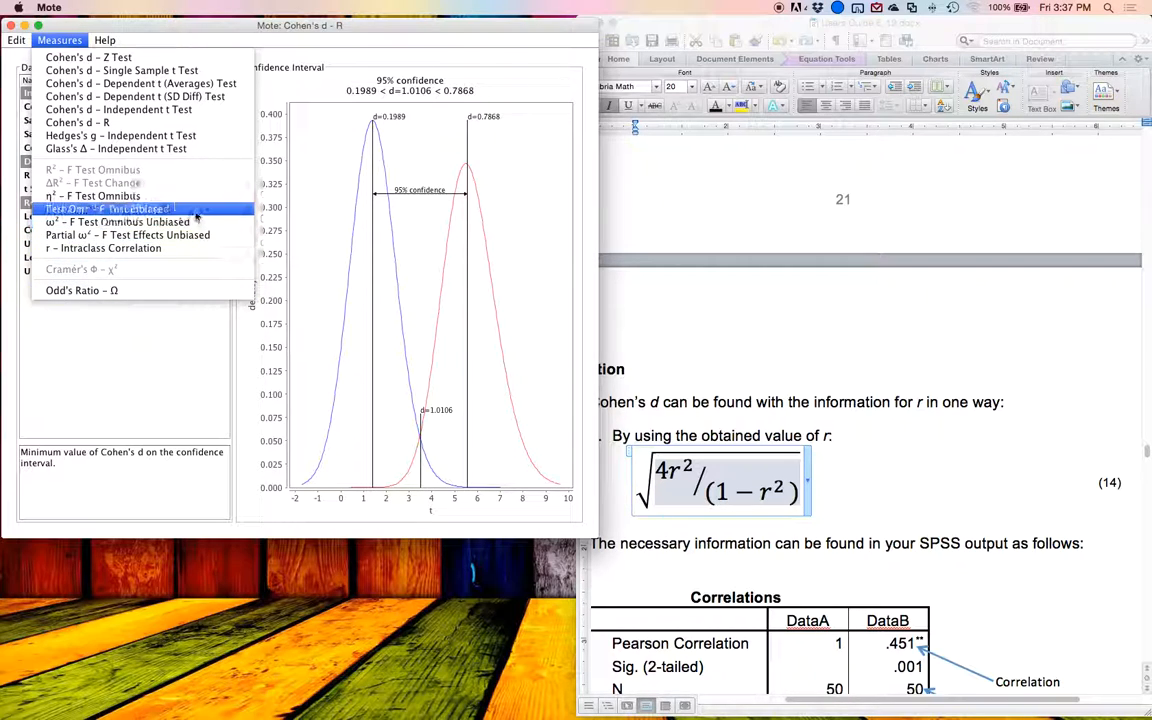
{"action": "left_click", "coordinate": [152, 207]}
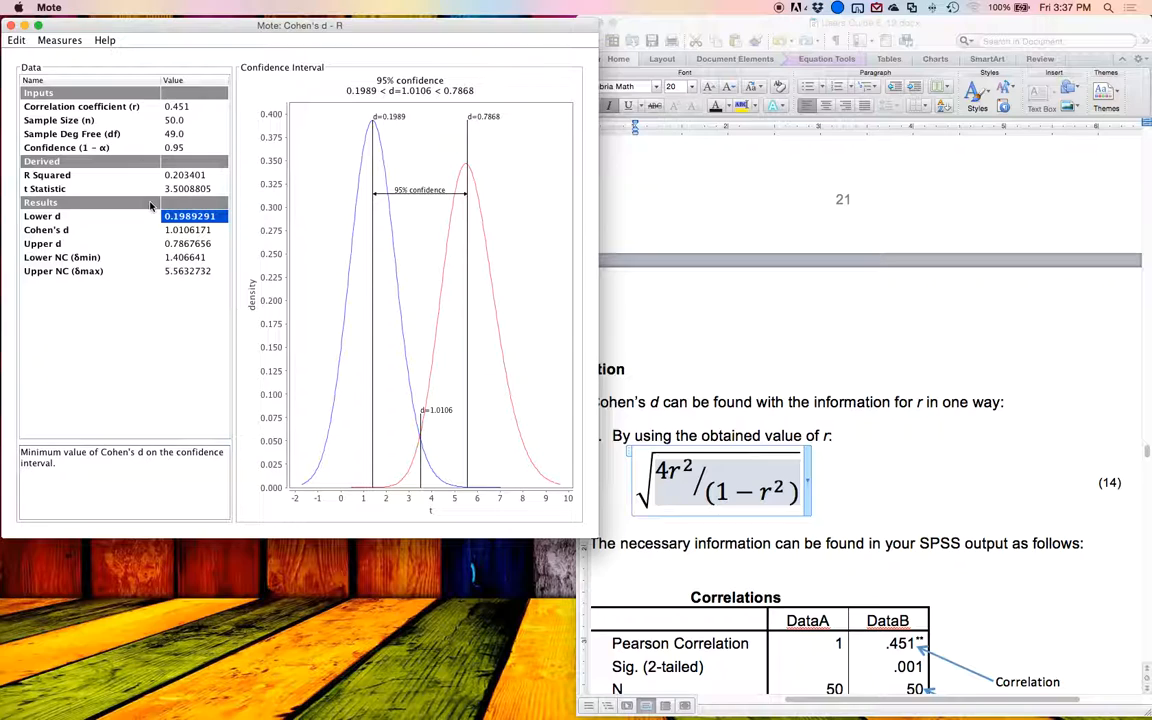
{"action": "left_click", "coordinate": [60, 40]}
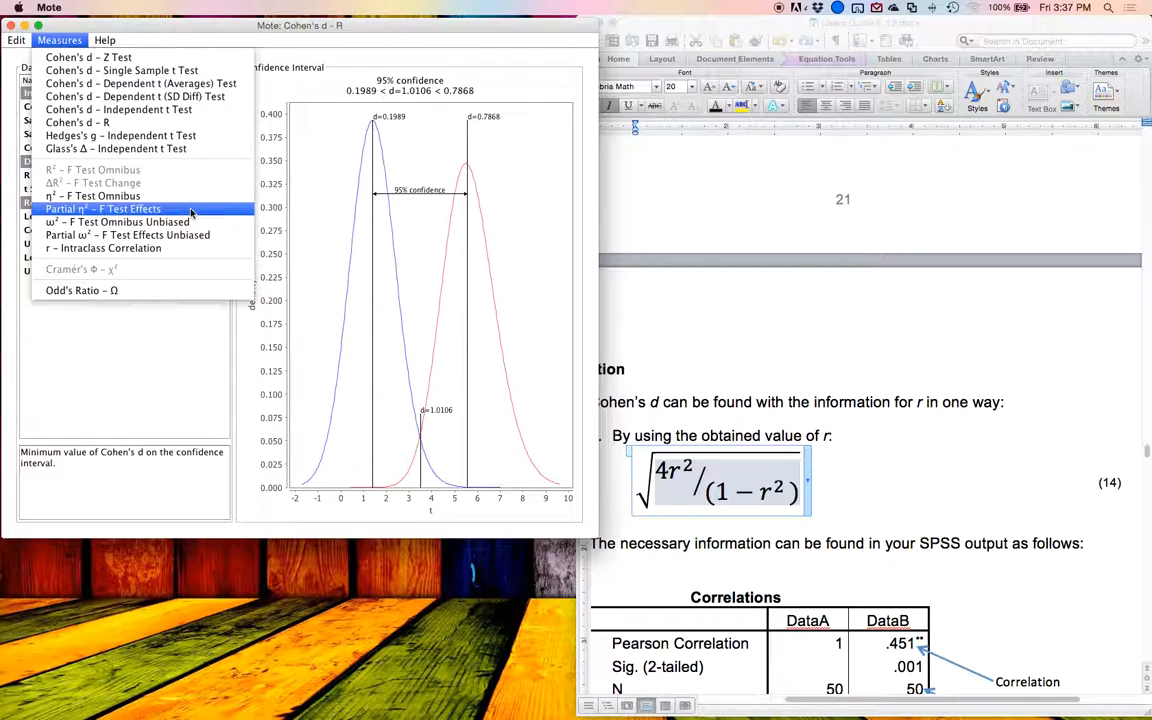
{"action": "left_click", "coordinate": [156, 290]}
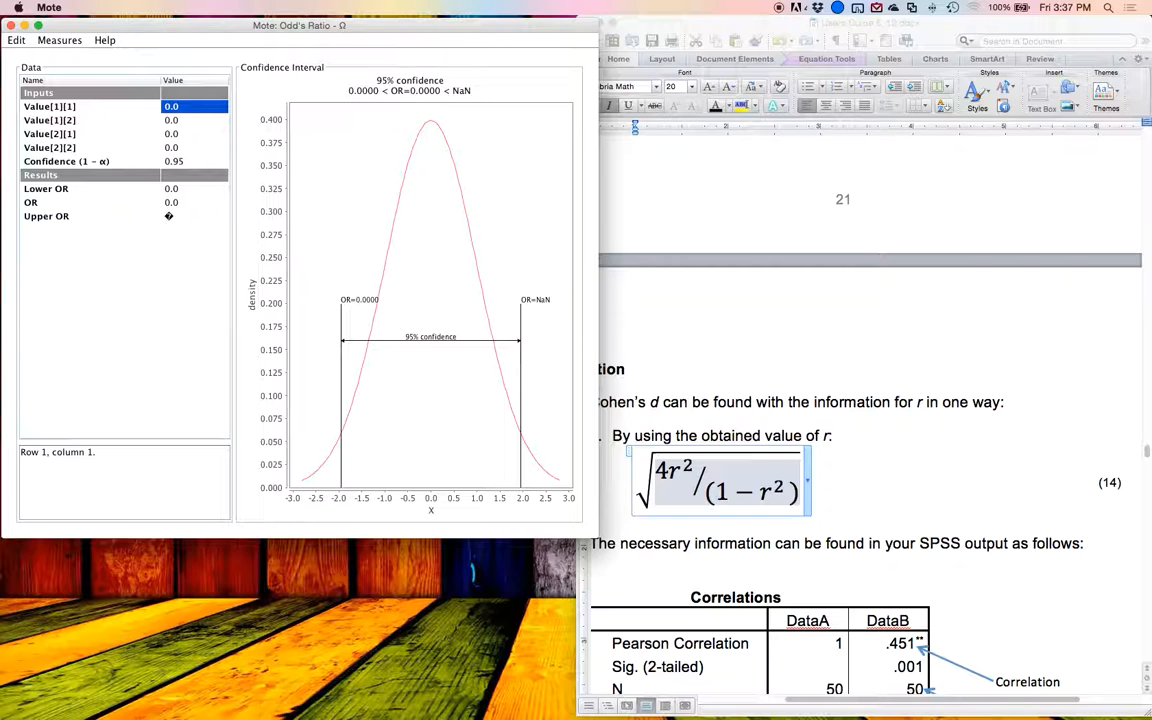
Step: Fill the two-by-two table for the odds ratio with 2 and 5 in row 1, and 7 and 8 in row 2
{"action": "type", "text": "2"}
{"action": "key", "text": "Return"}
{"action": "type", "text": "5"}
{"action": "key", "text": "Return"}
{"action": "type", "text": "7"}
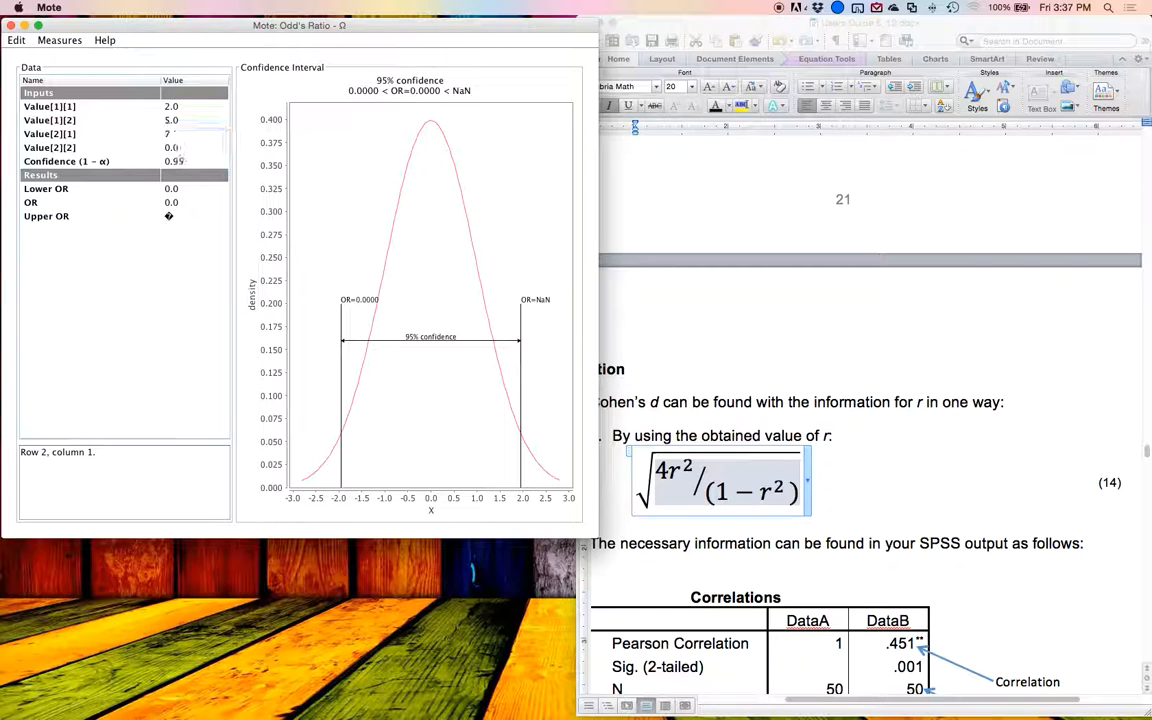
{"action": "key", "text": "Return"}
{"action": "type", "text": "8"}
{"action": "key", "text": "Return"}
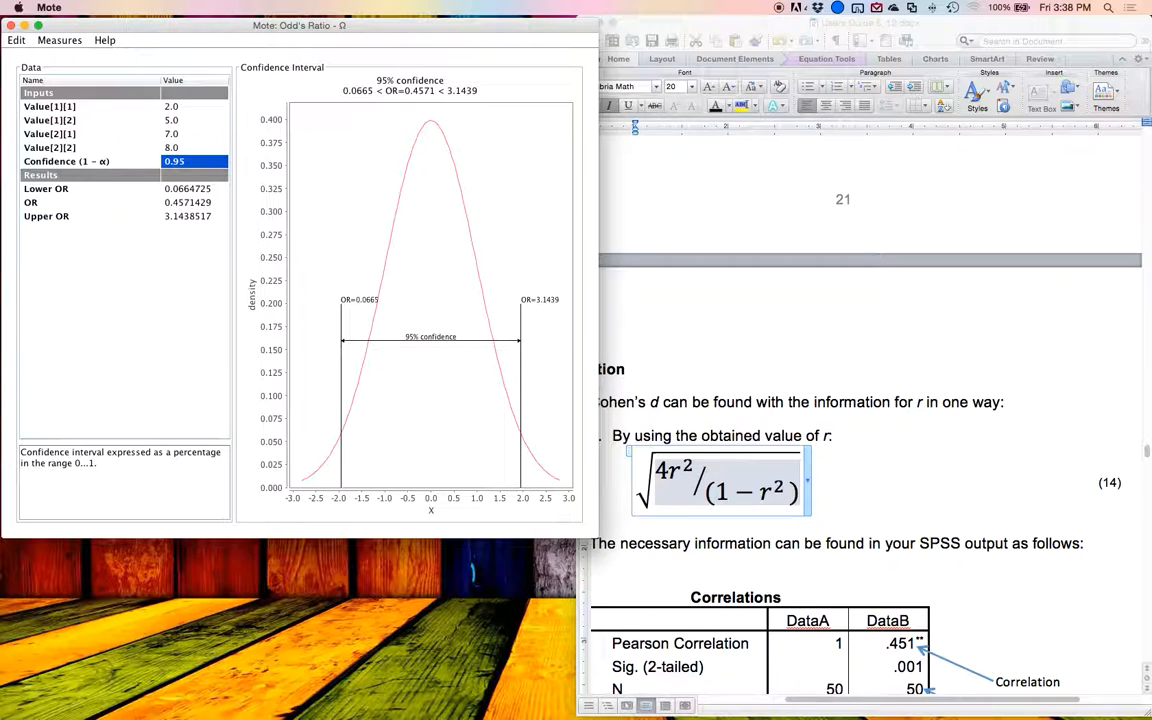
Step: Switch the measure back to Cohen's d – R and look over the list of other available measures
{"action": "left_click", "coordinate": [72, 40]}
{"action": "mouse_move", "coordinate": [105, 40]}
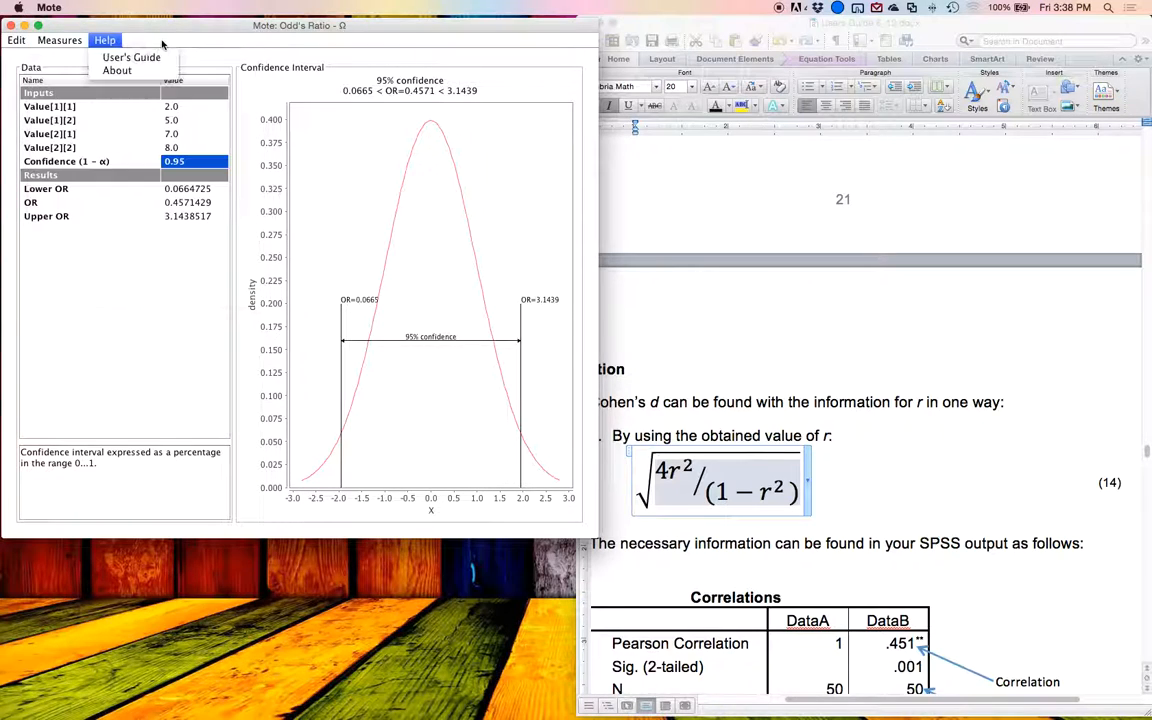
{"action": "mouse_move", "coordinate": [60, 40]}
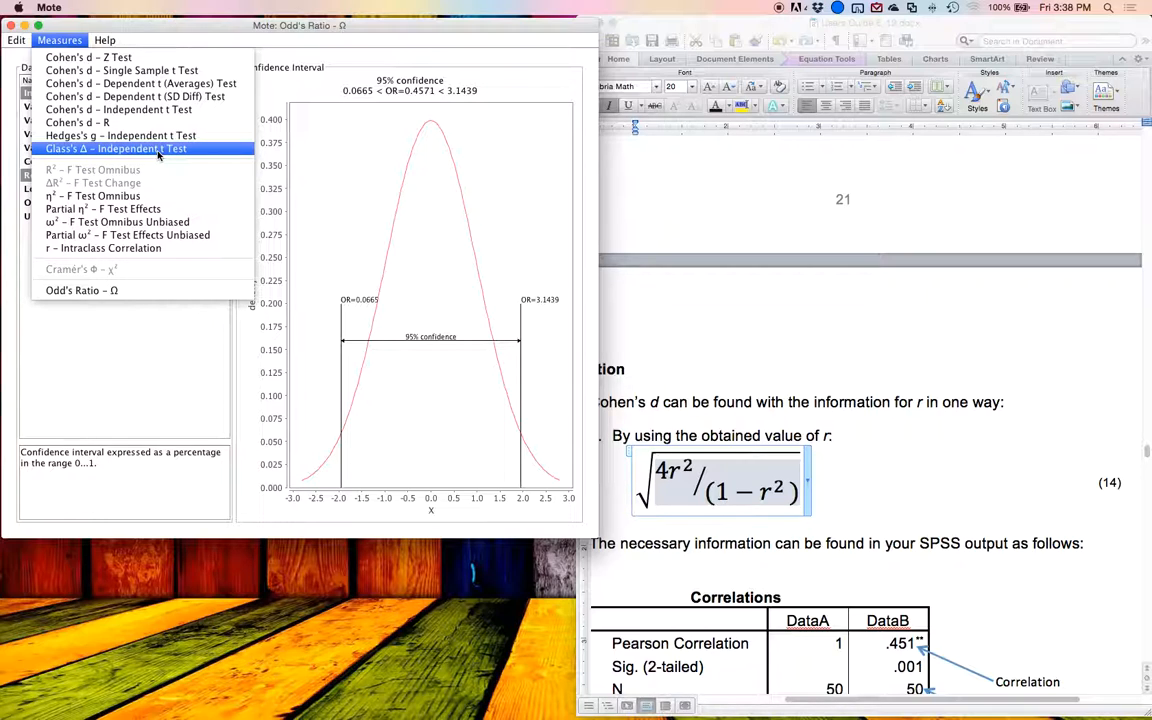
{"action": "left_click", "coordinate": [115, 122]}
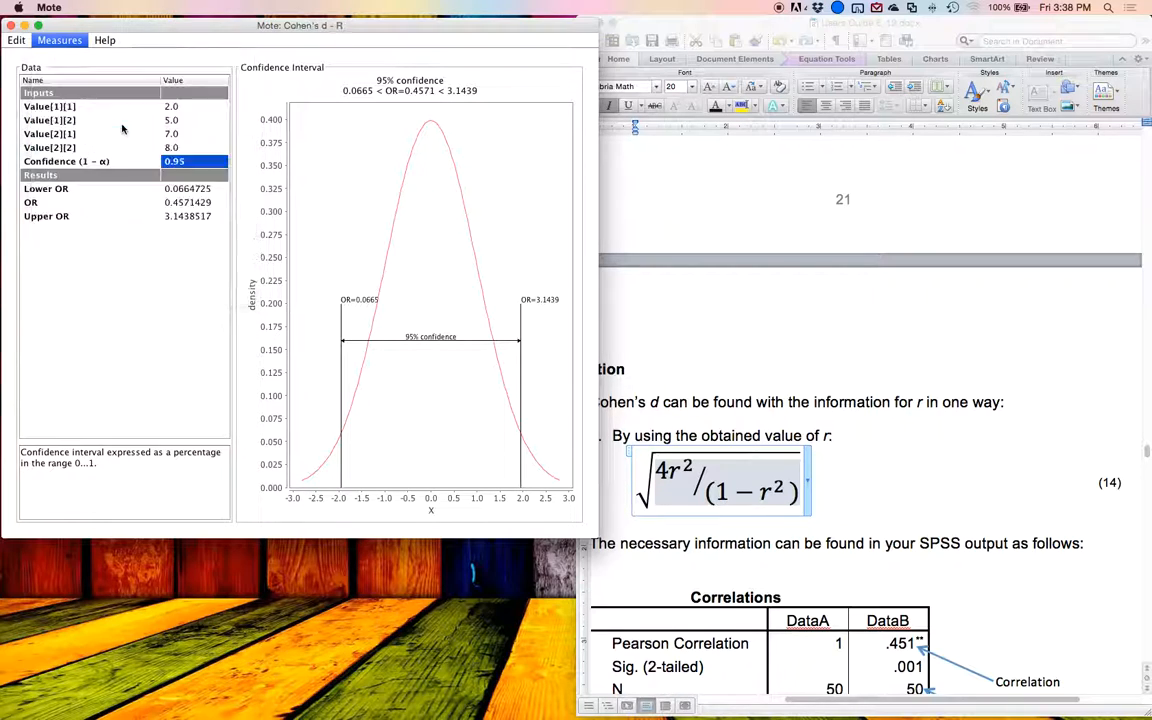
{"action": "left_click", "coordinate": [62, 42]}
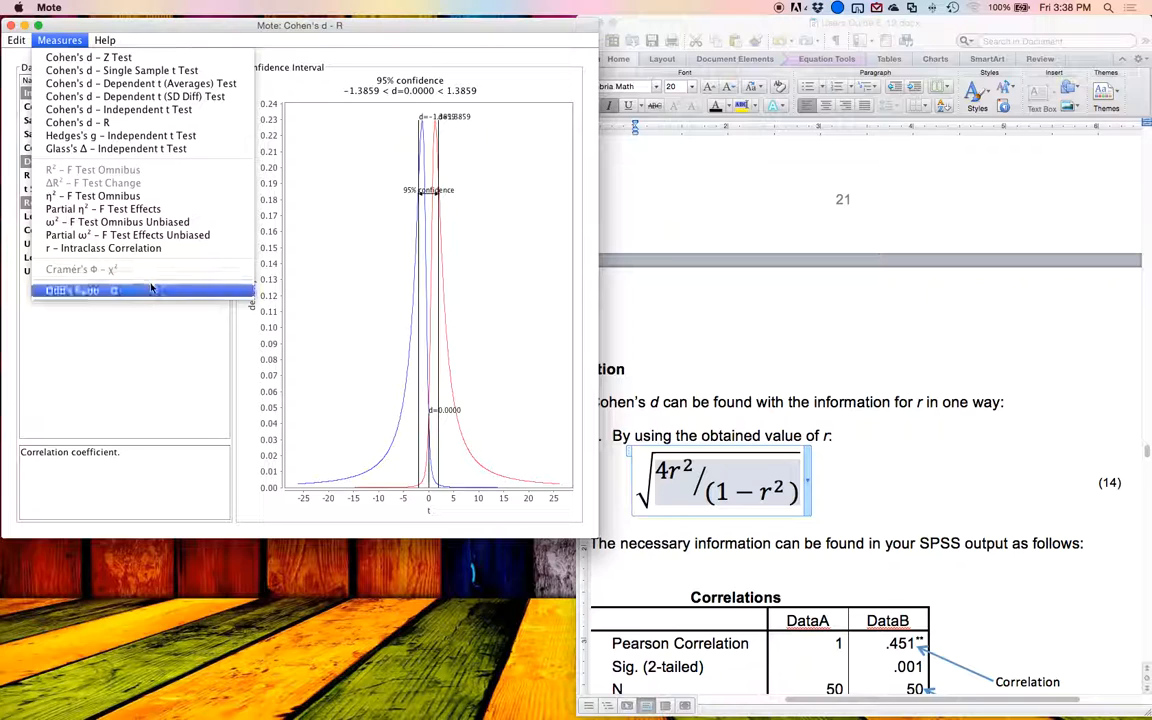
{"action": "left_click", "coordinate": [86, 196]}
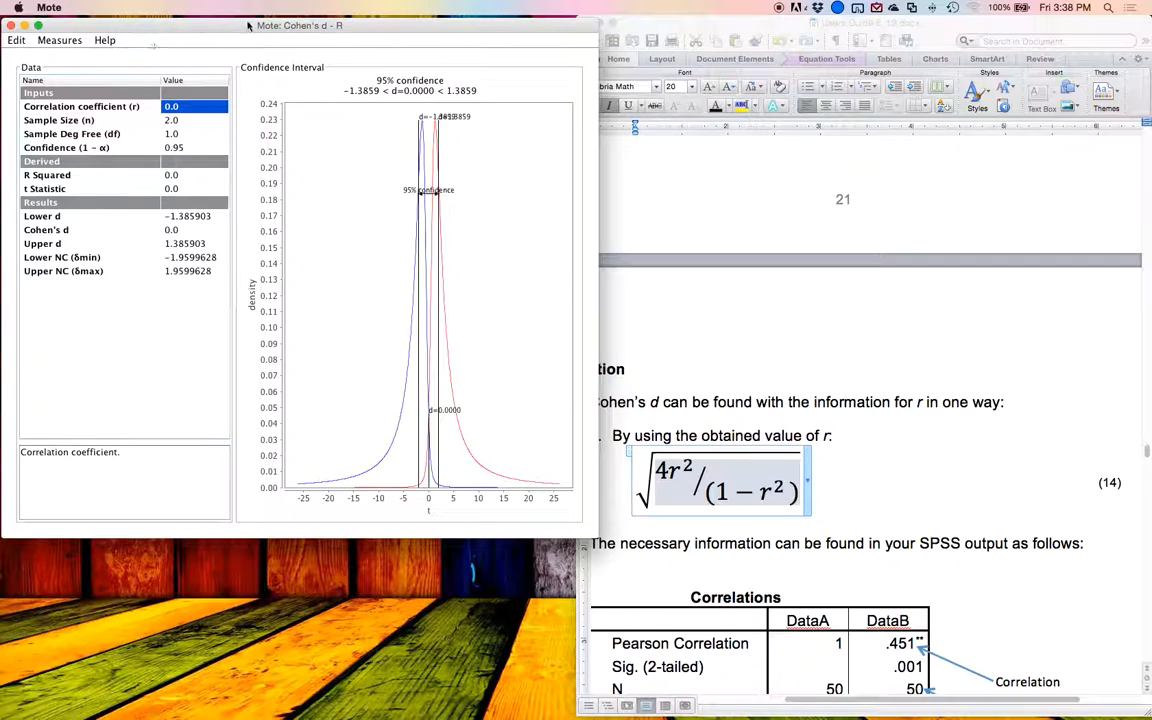